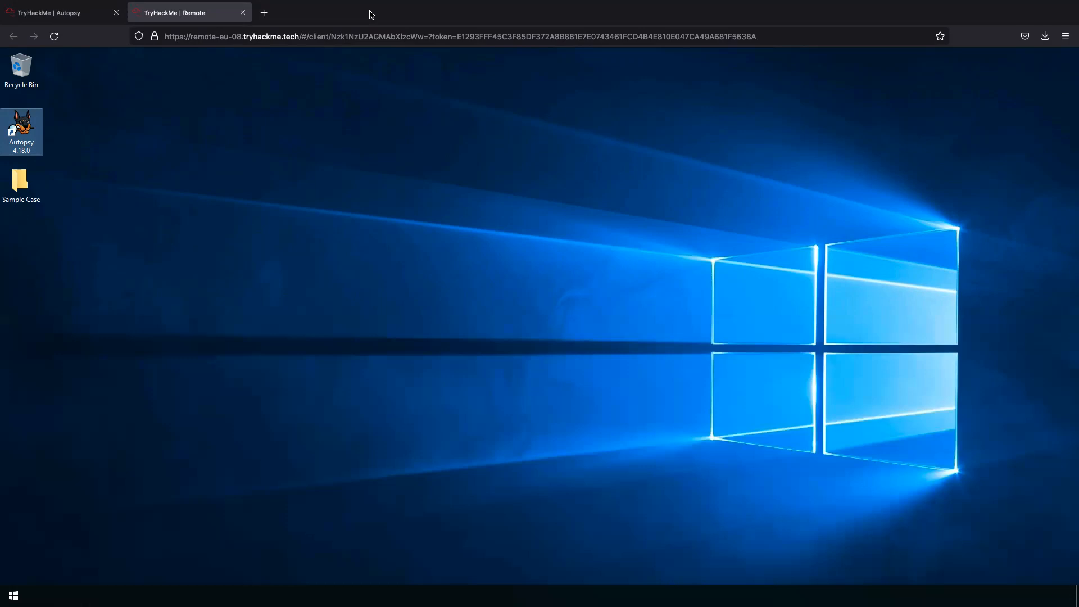
Switch to the TryHackMe Autopsy room page and expand Task 7, Data Analysis.
click(74, 13)
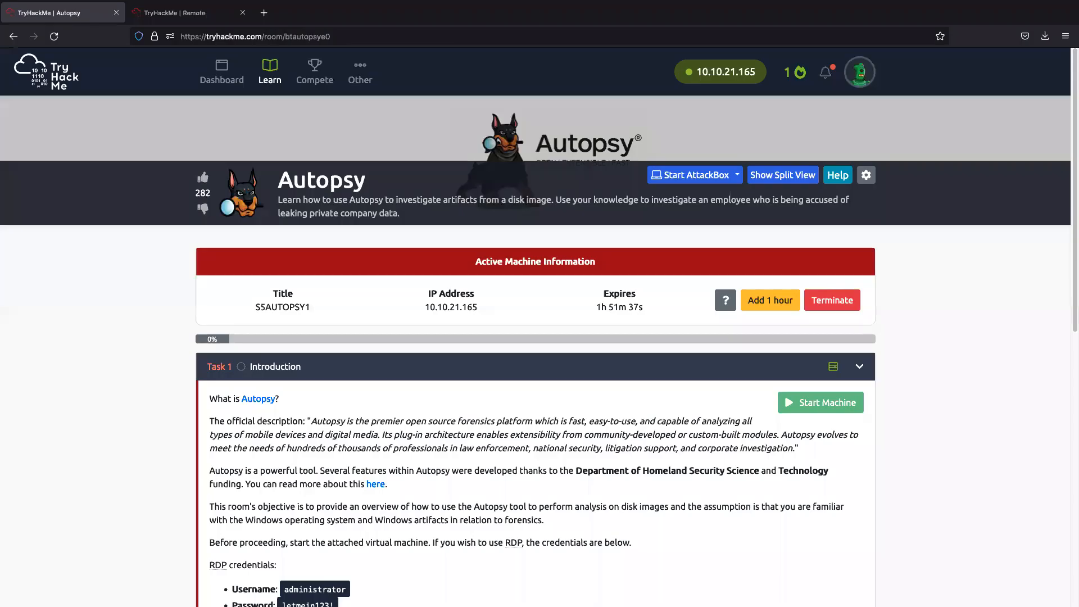
scroll(337, 461, down, 3)
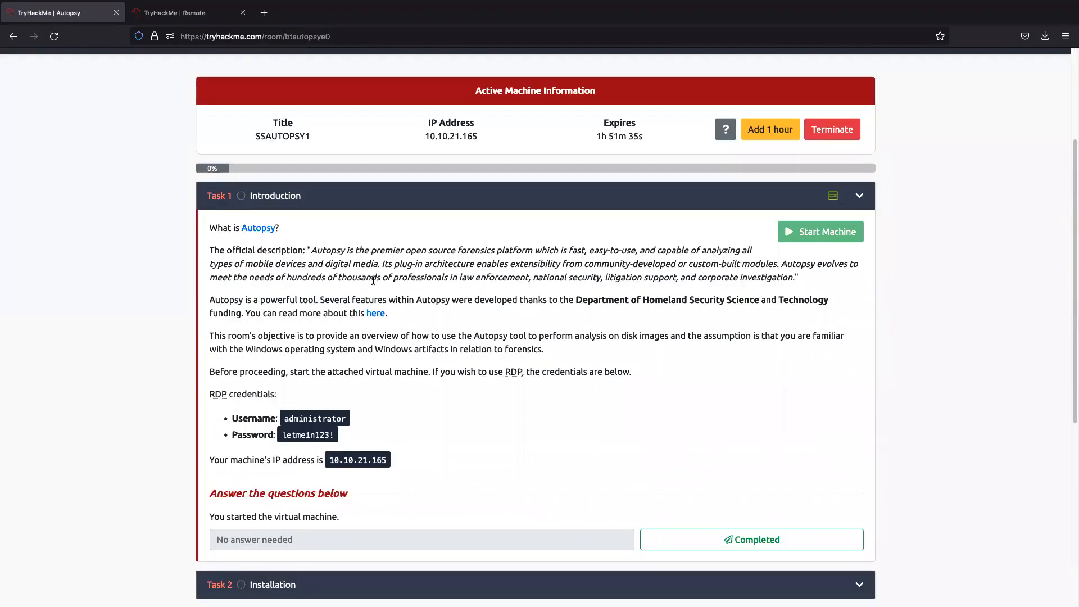
scroll(298, 356, down, 3)
scroll(281, 484, down, 1)
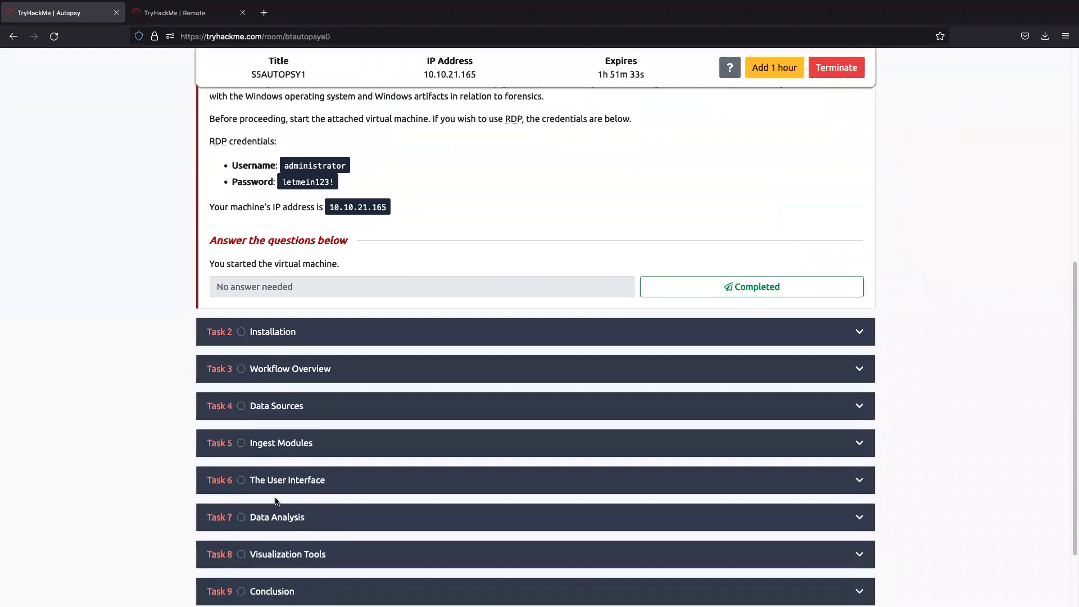
scroll(287, 467, down, 1)
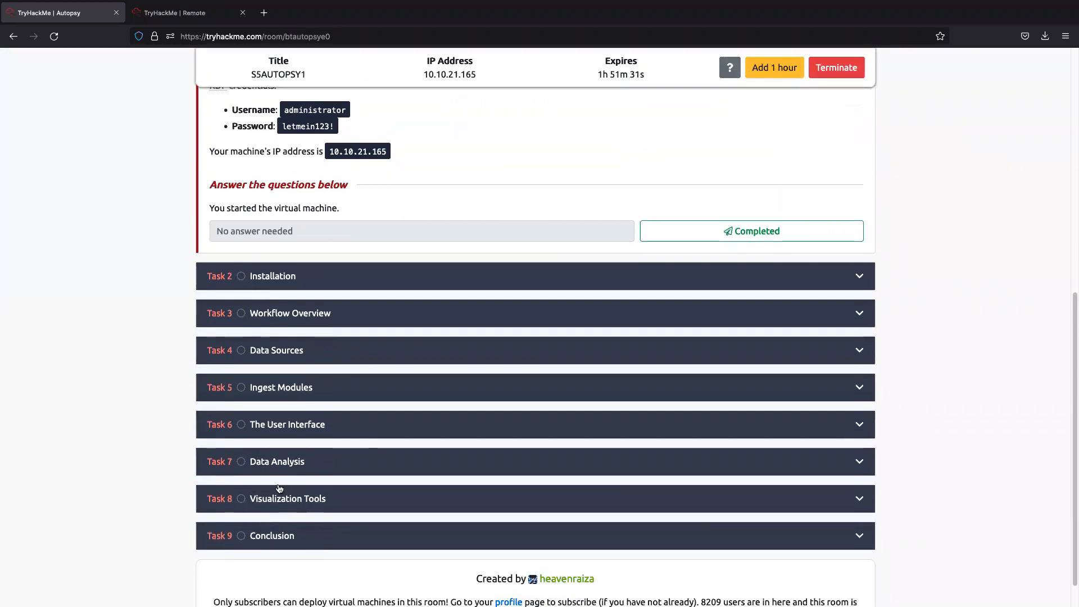
click(278, 459)
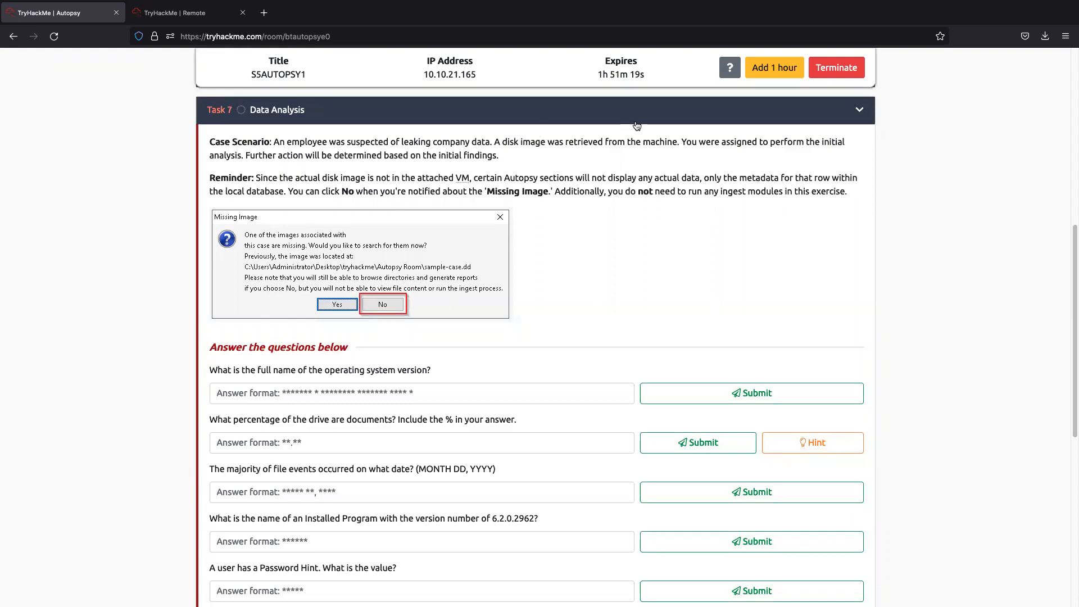
Read the Task 7 case scenario, highlighting the disk image, further action and leaking company data passages.
drag(495, 142, 678, 144)
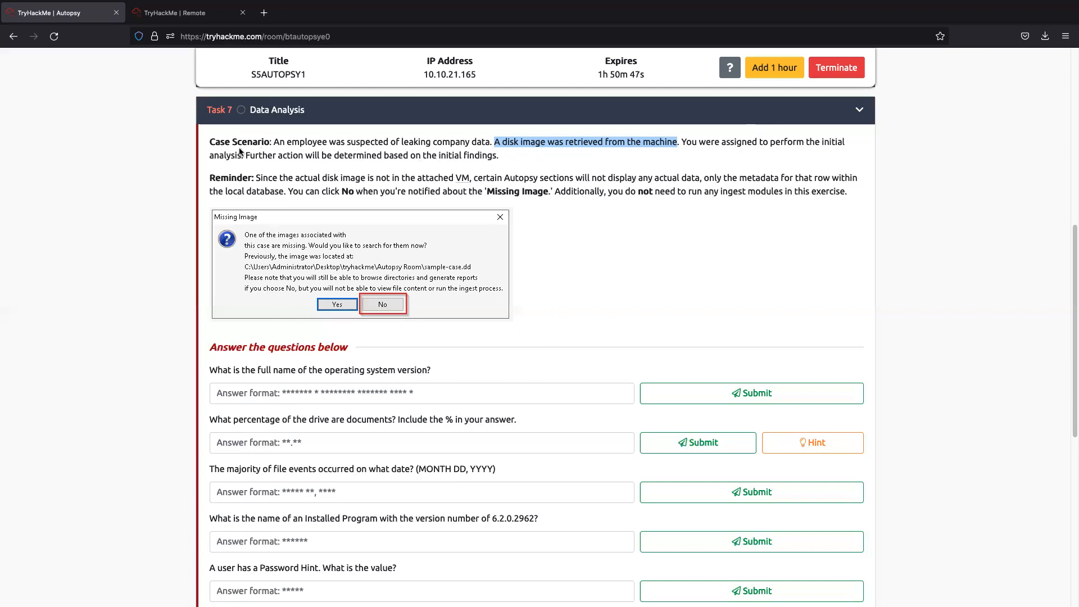
drag(250, 156, 506, 160)
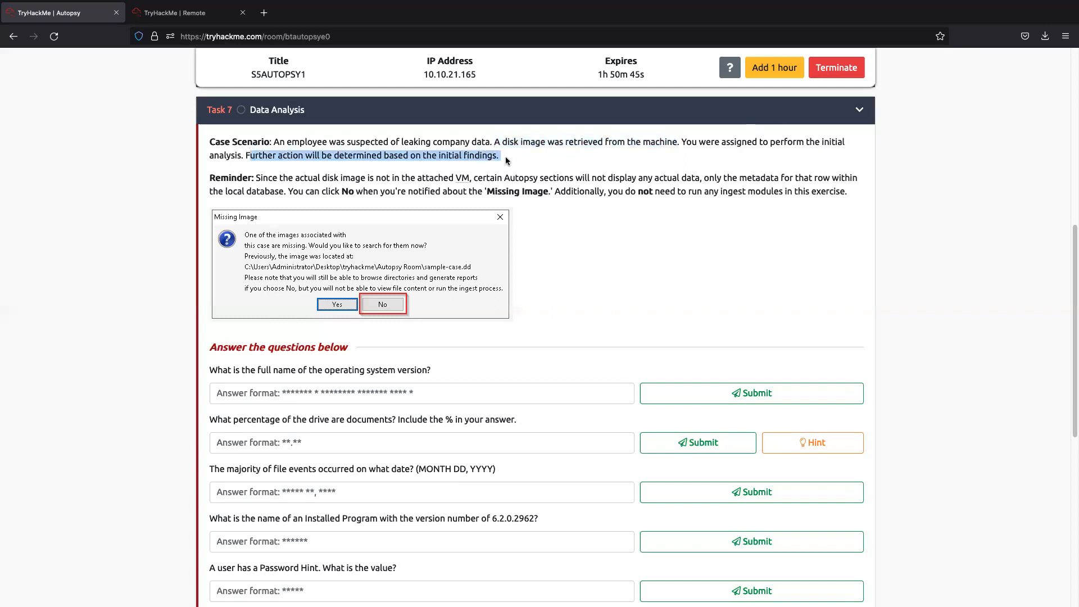
scroll(414, 217, up, 1)
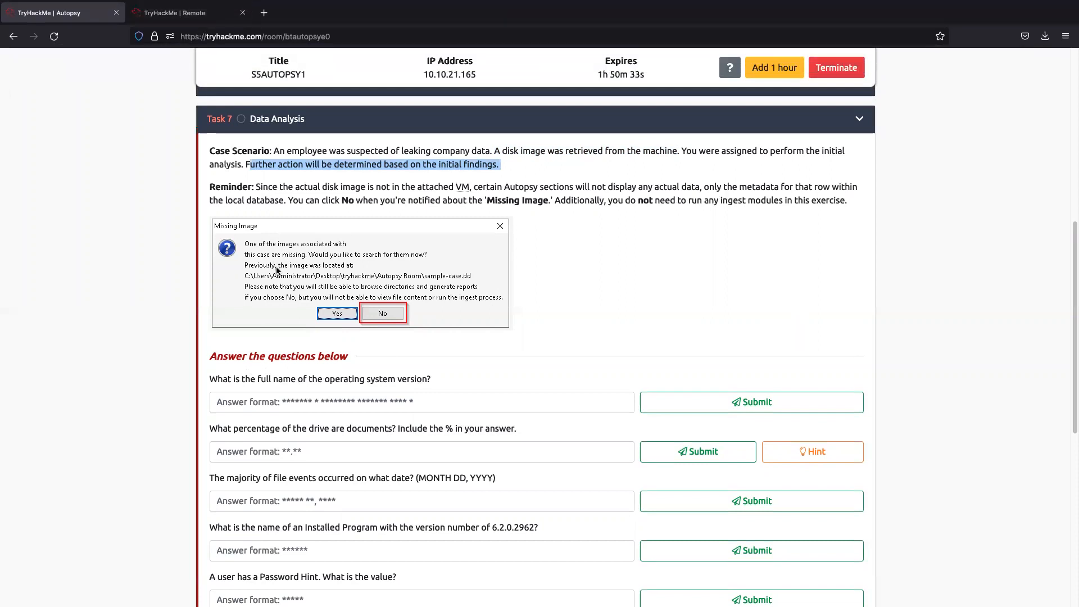
click(272, 151)
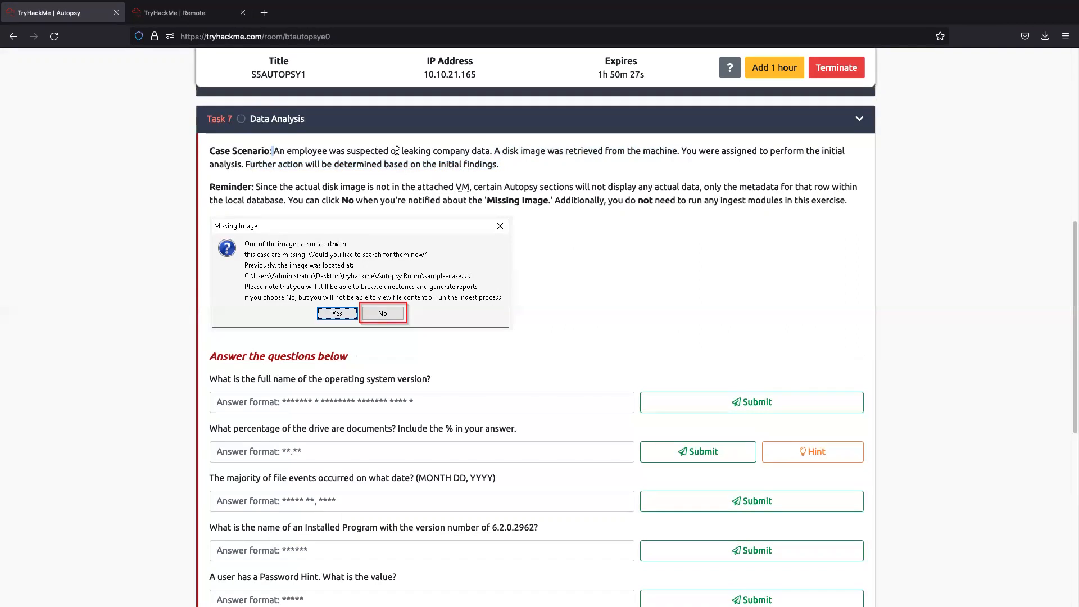
drag(399, 150, 493, 153)
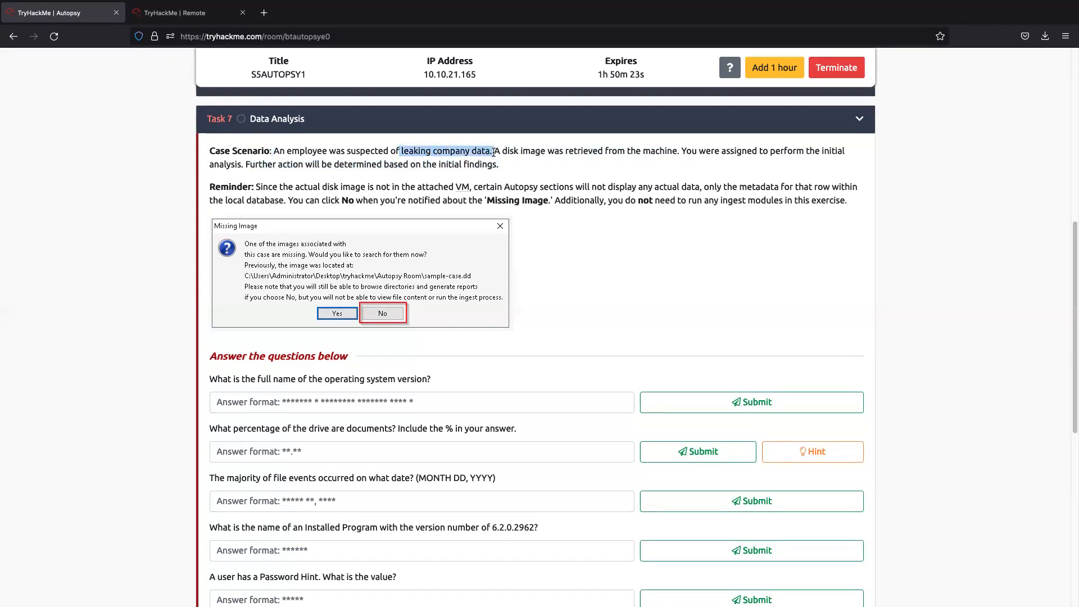
Switch to the remote Windows machine and launch Autopsy 4.18.0.
click(194, 13)
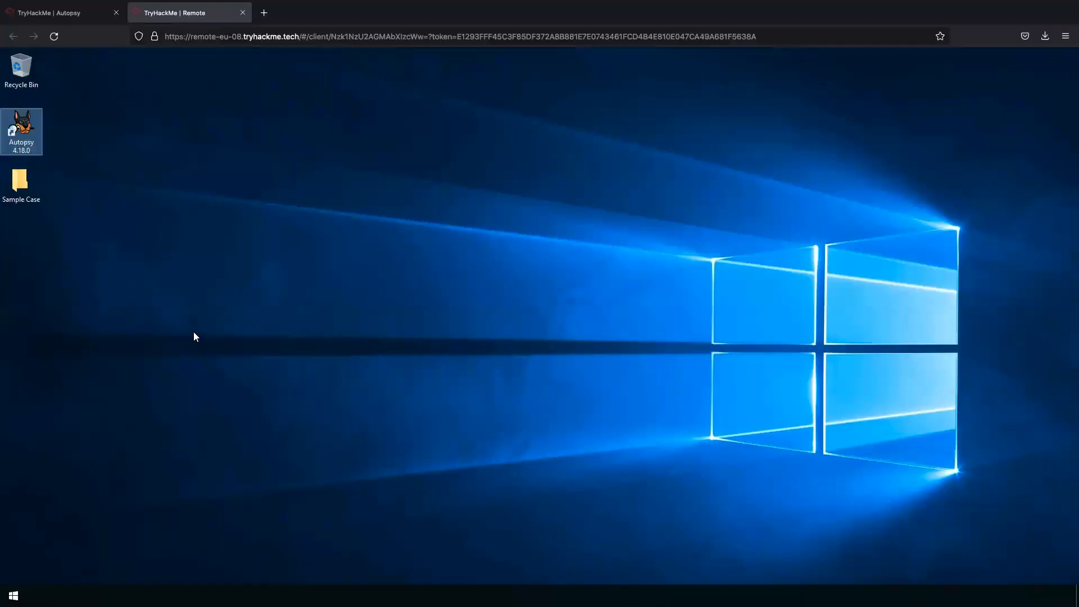
click(195, 333)
mouse_move(348, 6)
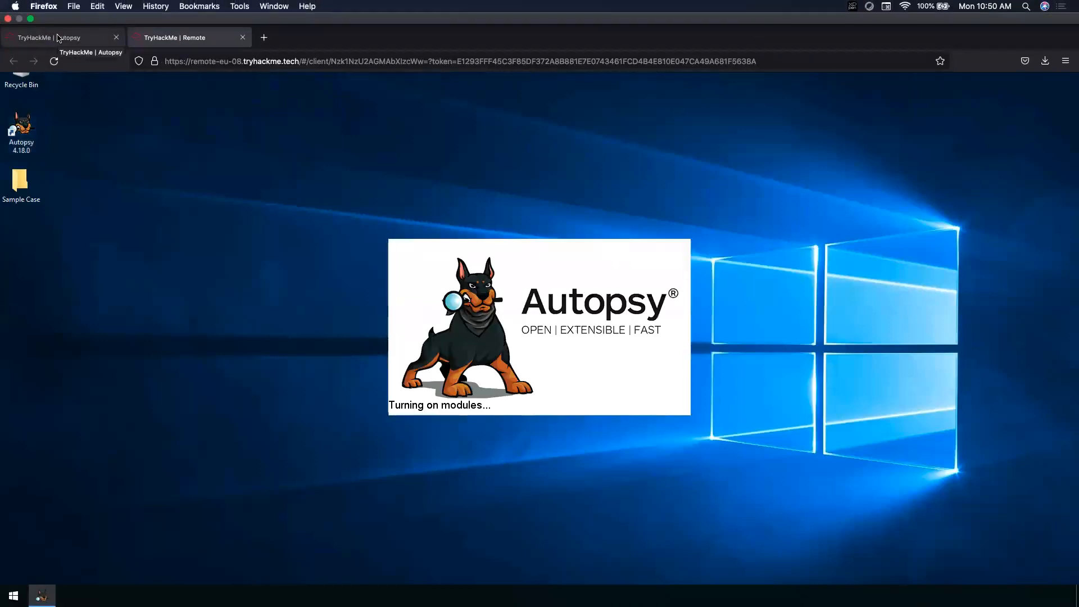
click(58, 37)
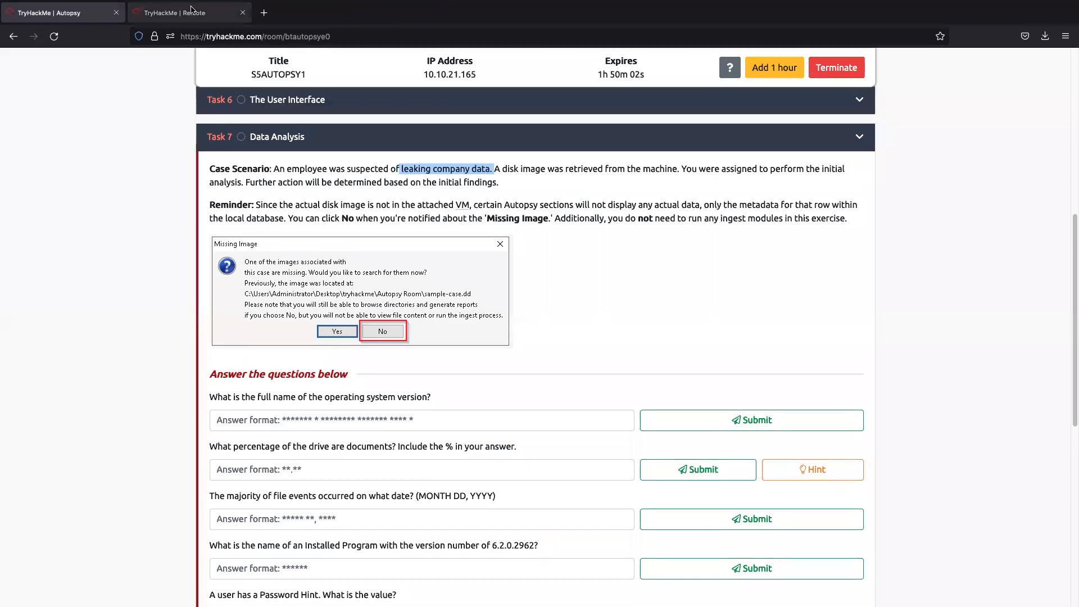
click(192, 12)
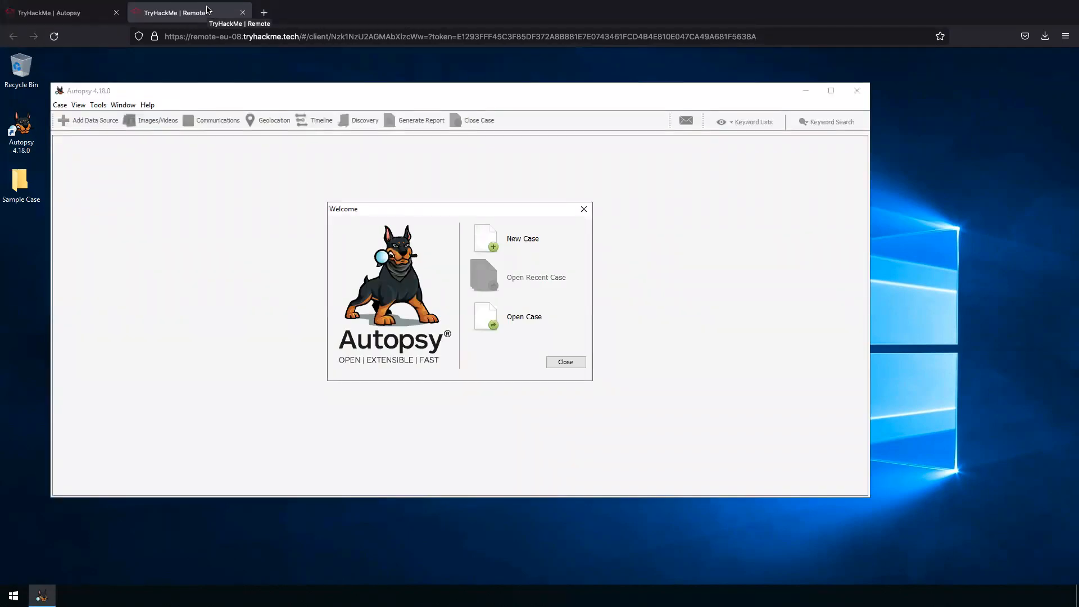
mouse_move(174, 3)
drag(548, 210, 550, 179)
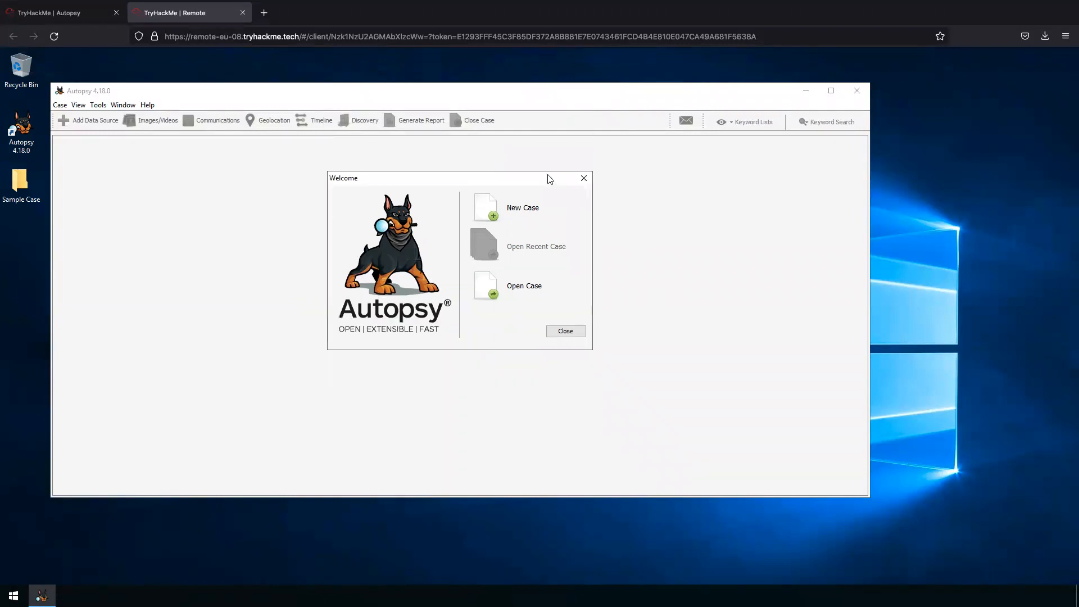
Recheck the case scenario on the room page and return to the remote machine.
click(34, 12)
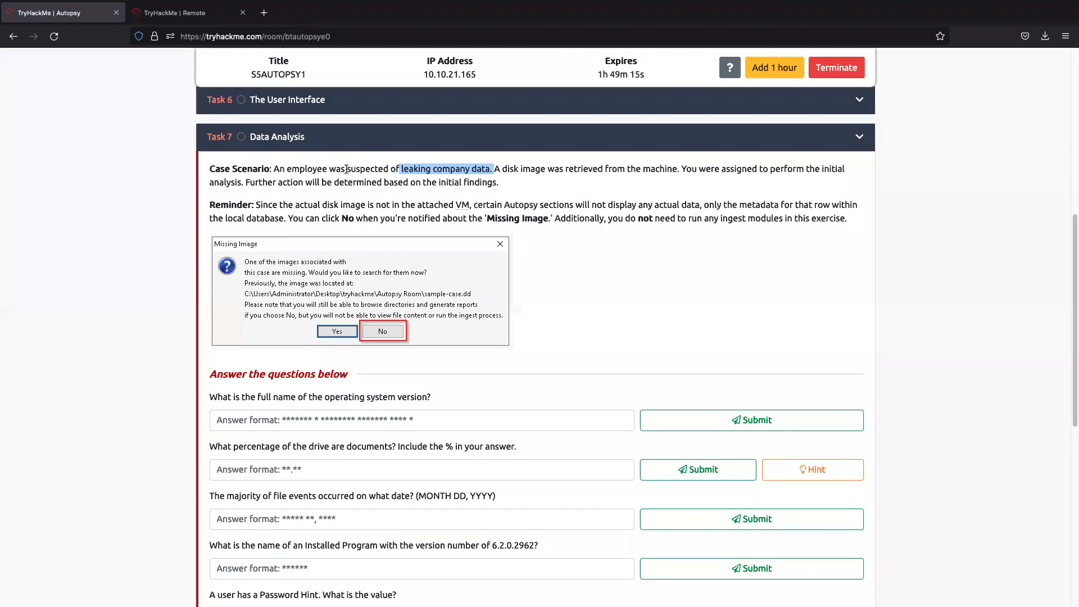
click(483, 169)
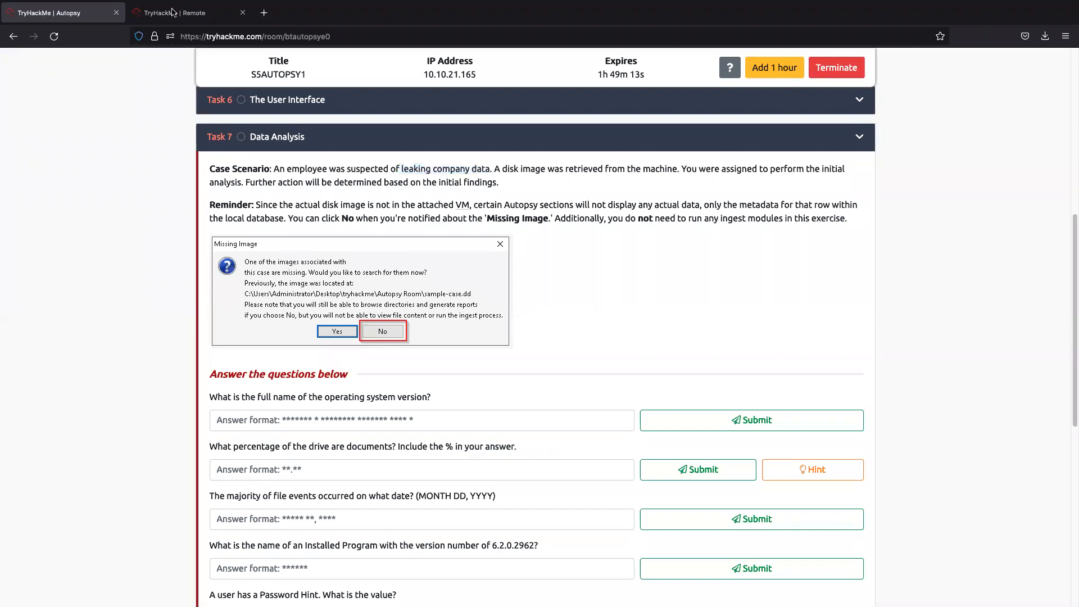
click(174, 13)
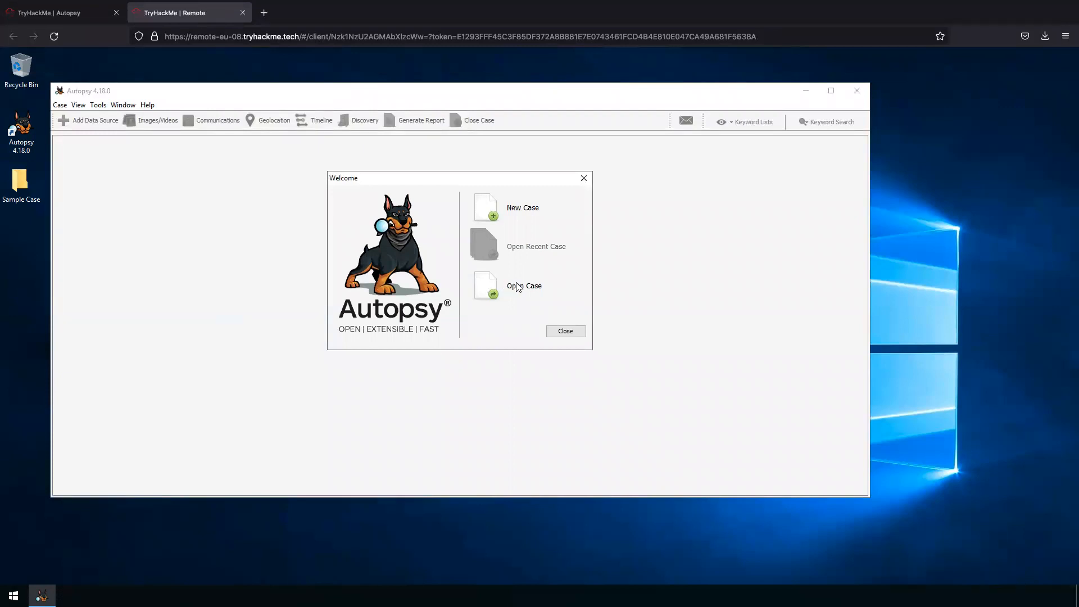
drag(482, 183, 456, 194)
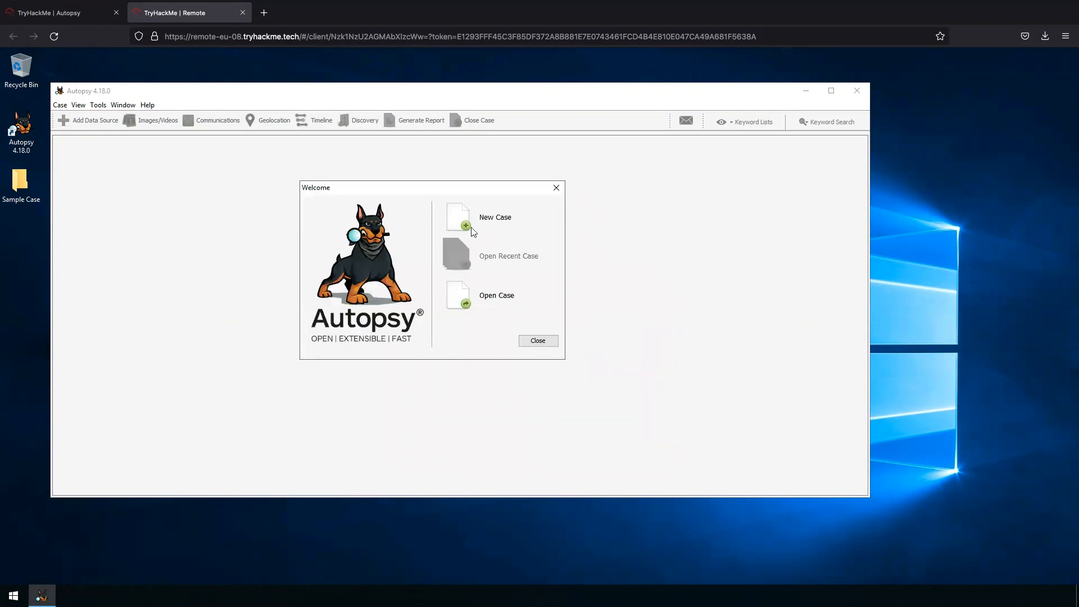
drag(475, 193, 492, 167)
click(462, 279)
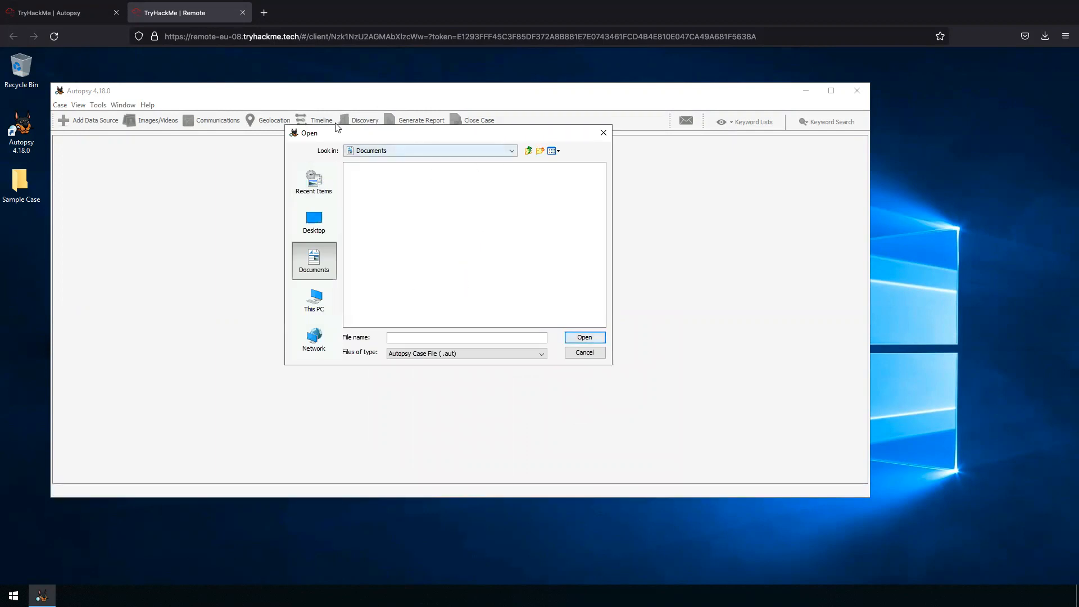
drag(504, 133, 560, 191)
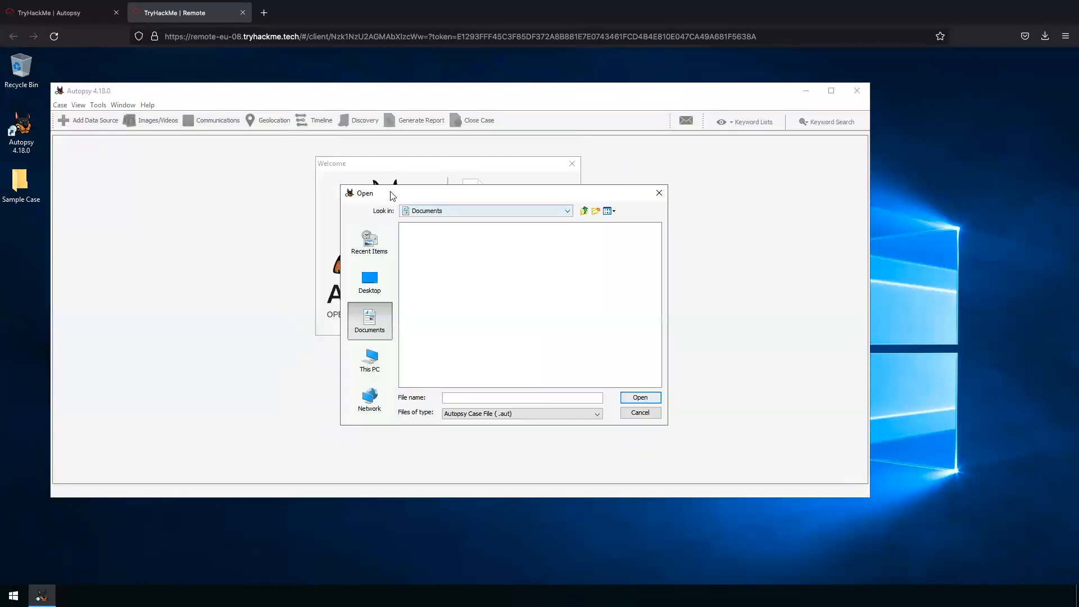
drag(431, 192, 432, 170)
click(475, 190)
scroll(495, 219, up, 3)
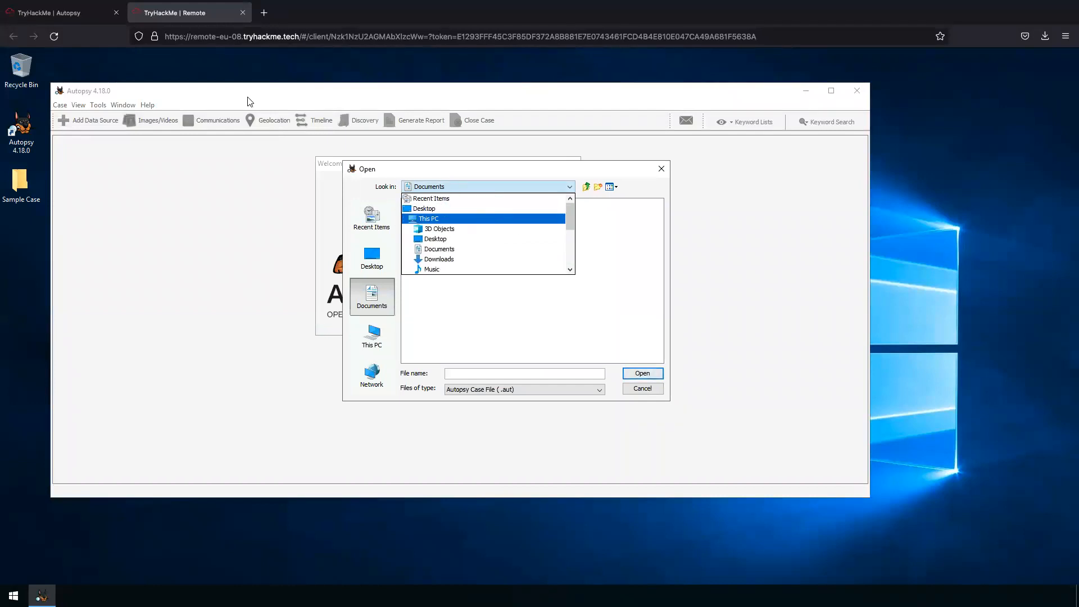
Review the disk image wording in the Task 7 reminder and case scenario, then return to the remote machine.
click(56, 12)
scroll(281, 328, up, 1)
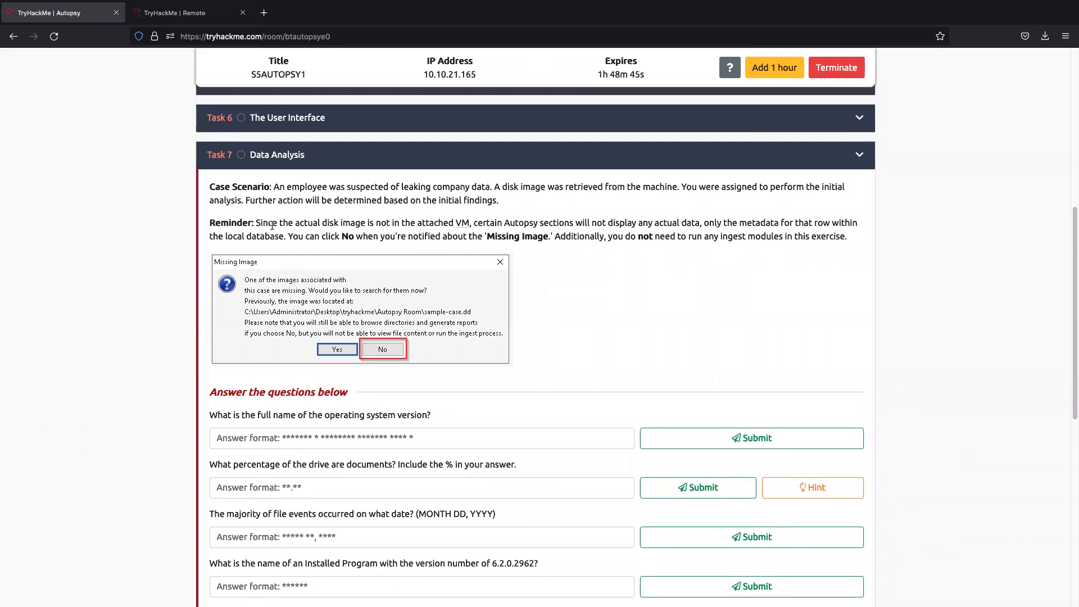
drag(324, 223, 379, 217)
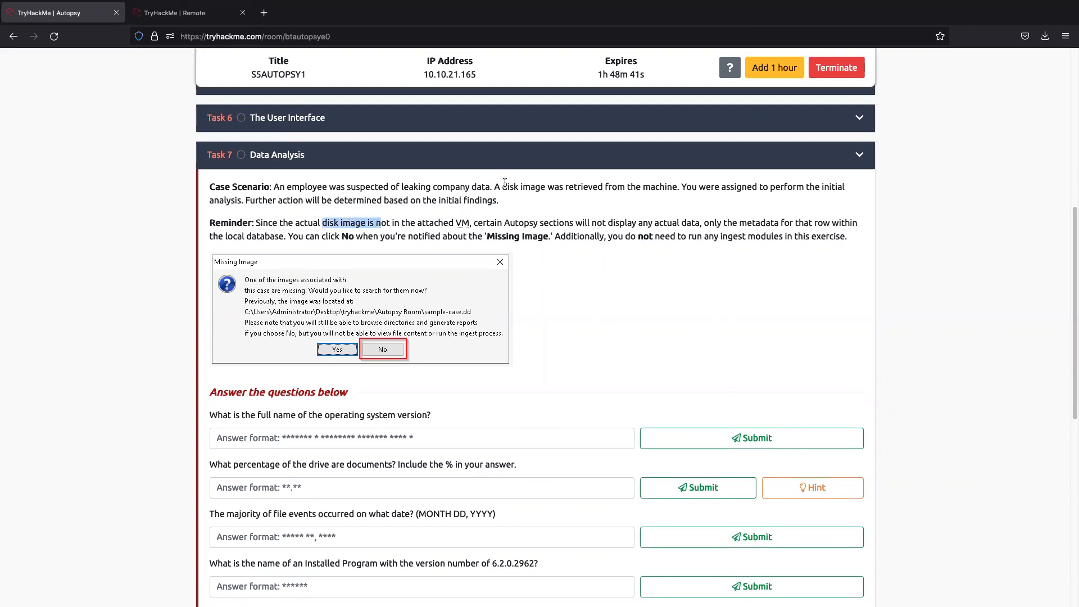
drag(502, 186, 546, 185)
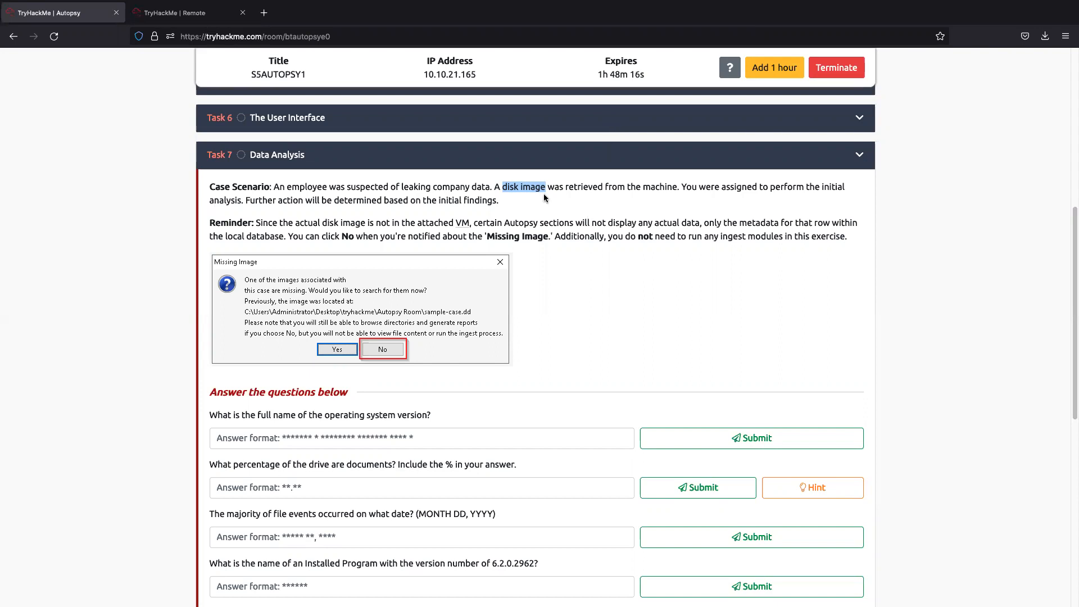
double_click(523, 187)
drag(503, 187, 545, 185)
mouse_move(263, 35)
click(191, 37)
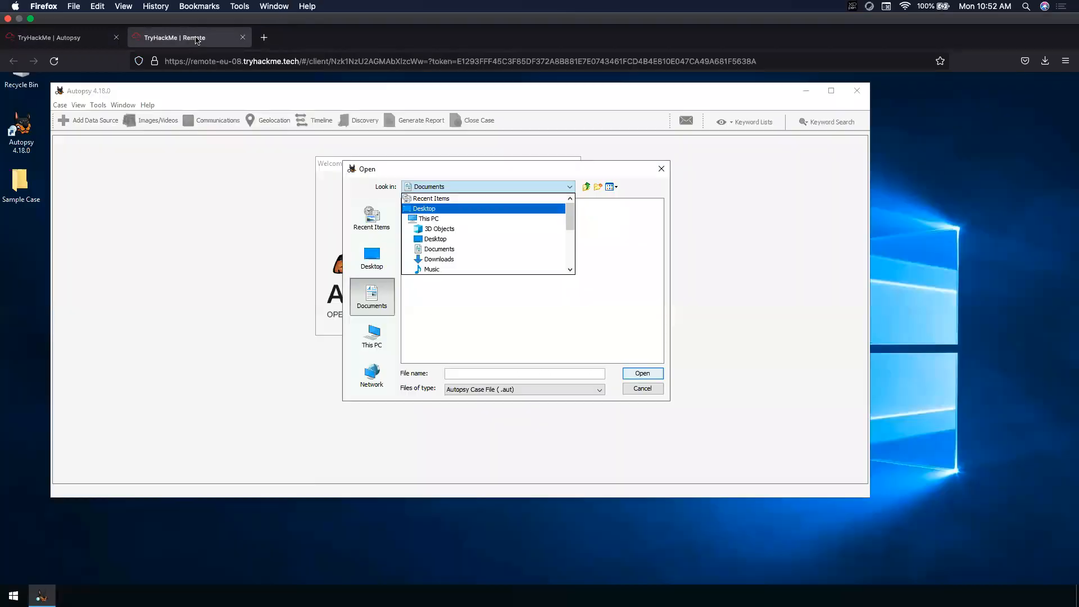
click(453, 249)
click(371, 257)
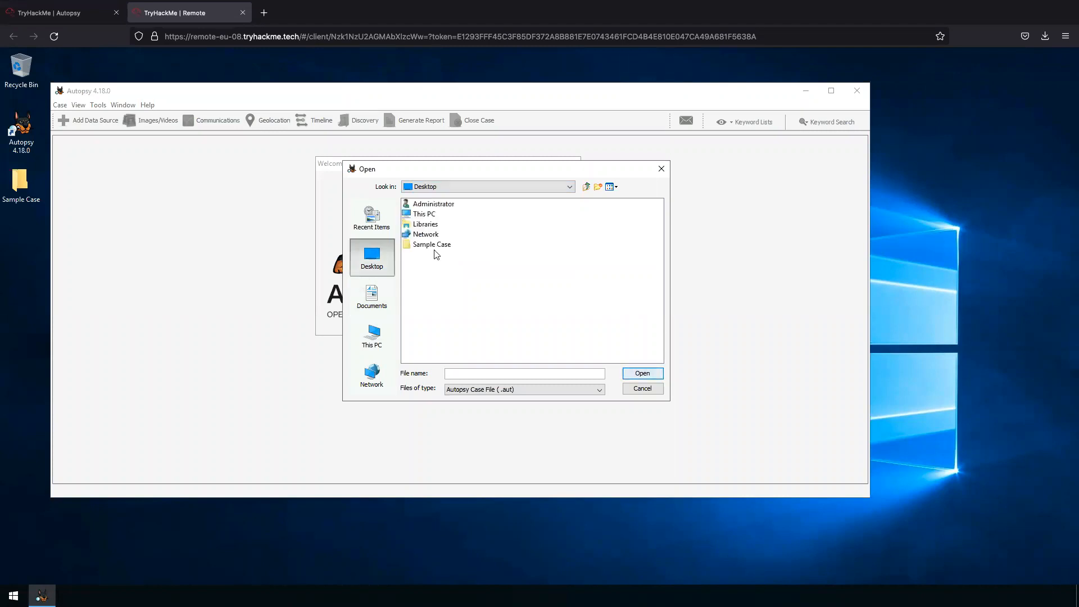
click(444, 245)
click(444, 245)
drag(444, 245, 409, 246)
click(526, 261)
click(639, 389)
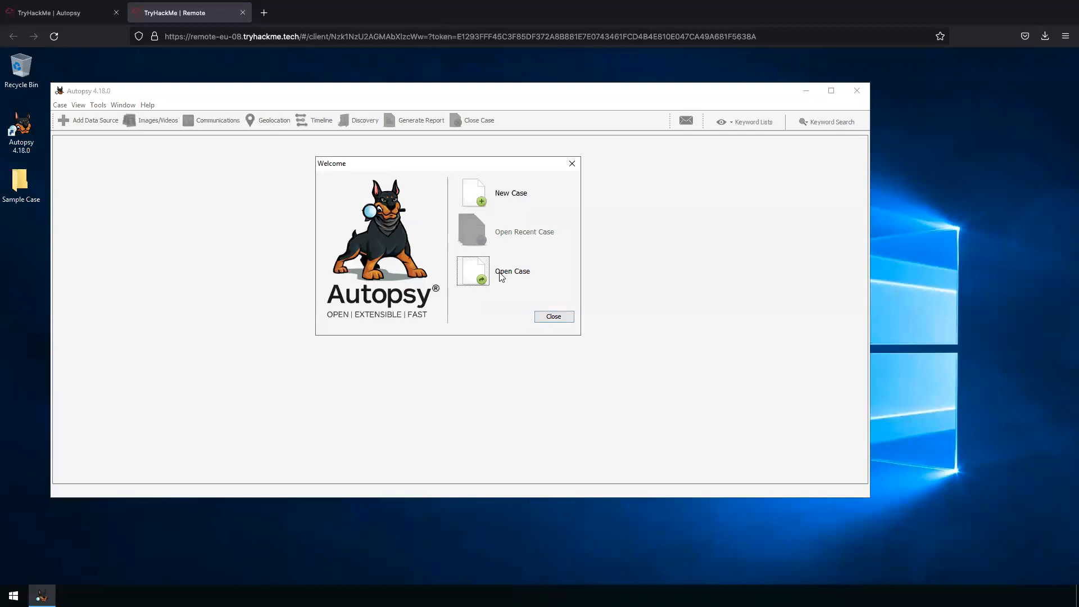
Open the existing case file Sample Case.aut from the Desktop's Sample Case folder and decline searching for the missing image.
click(481, 276)
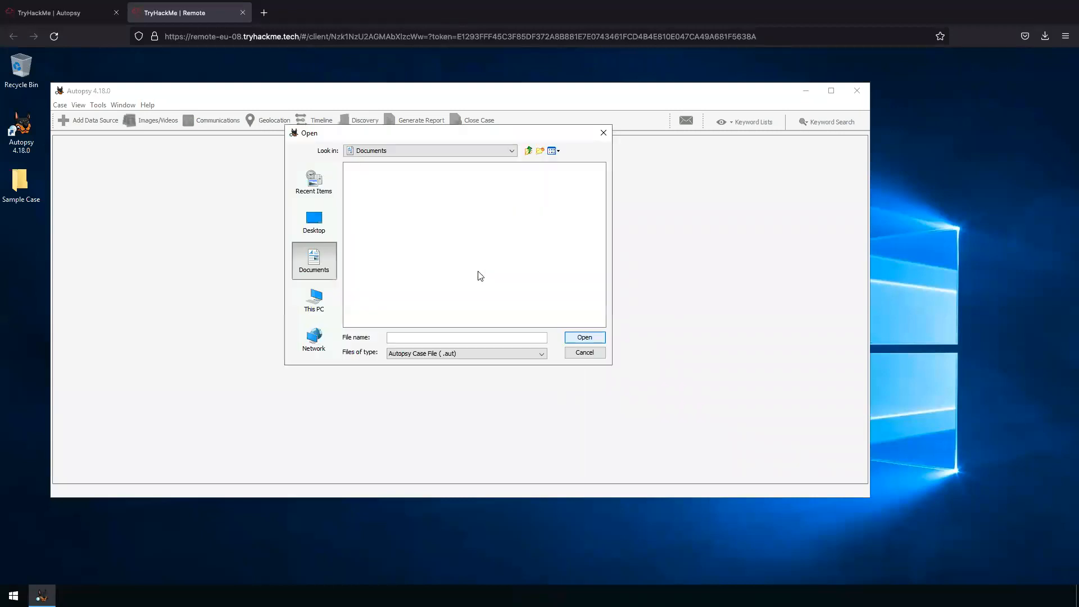
click(437, 151)
click(304, 223)
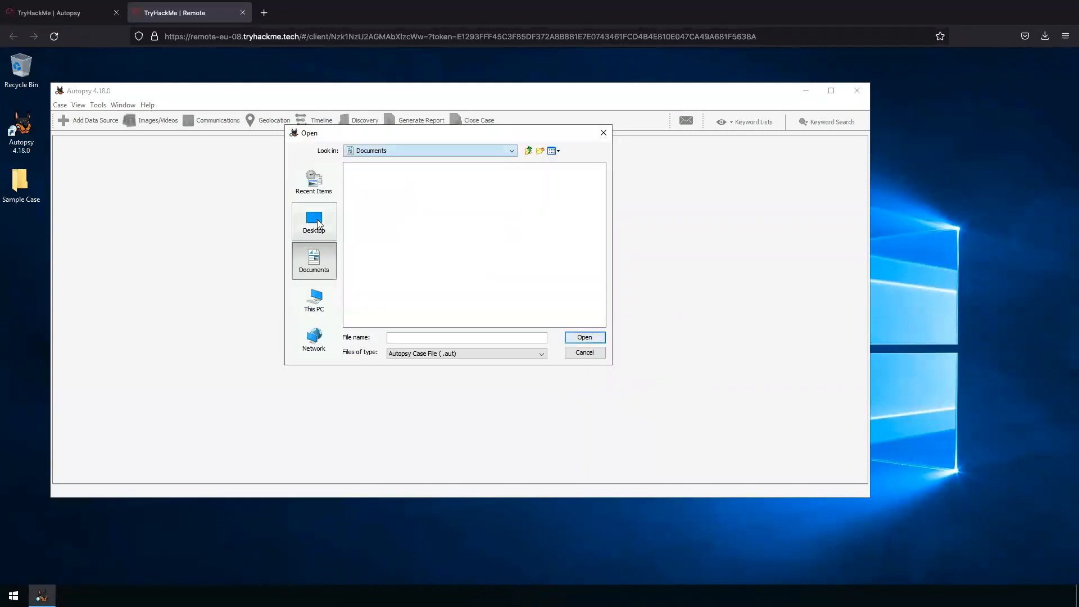
click(304, 223)
click(387, 210)
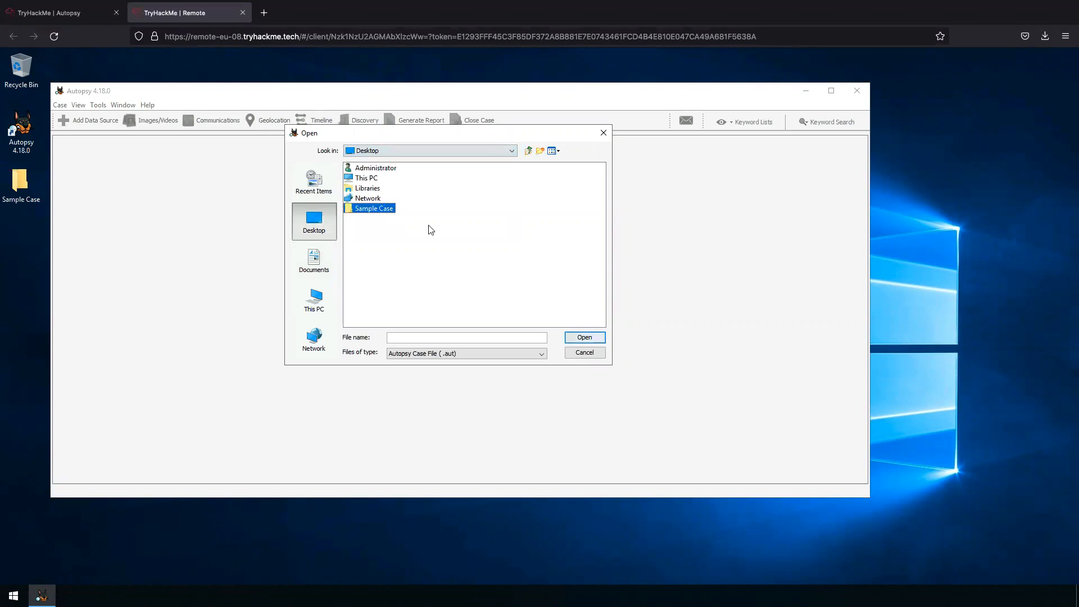
click(591, 340)
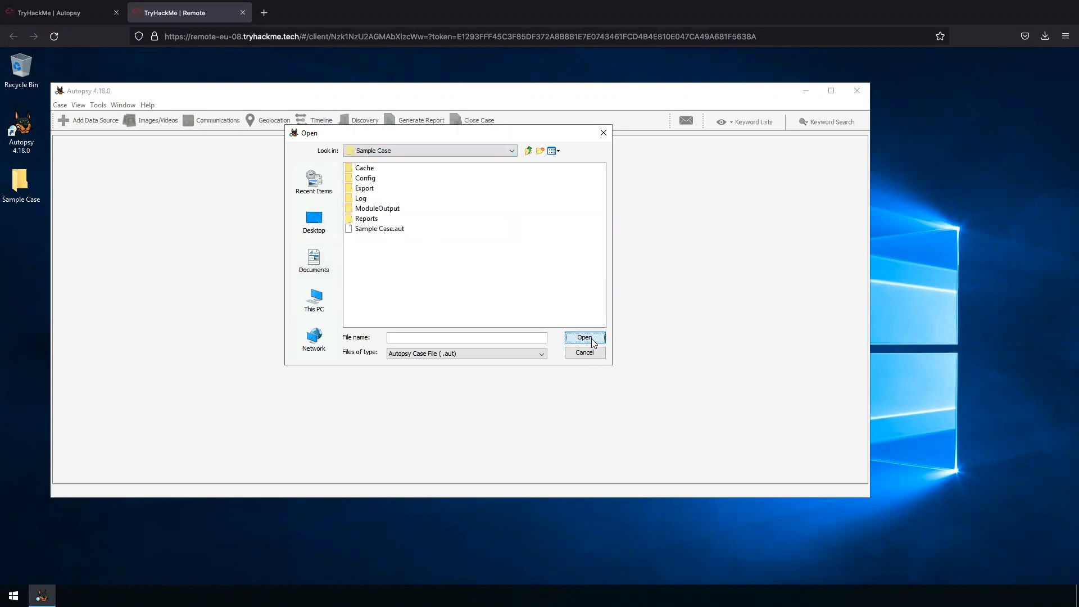
click(385, 230)
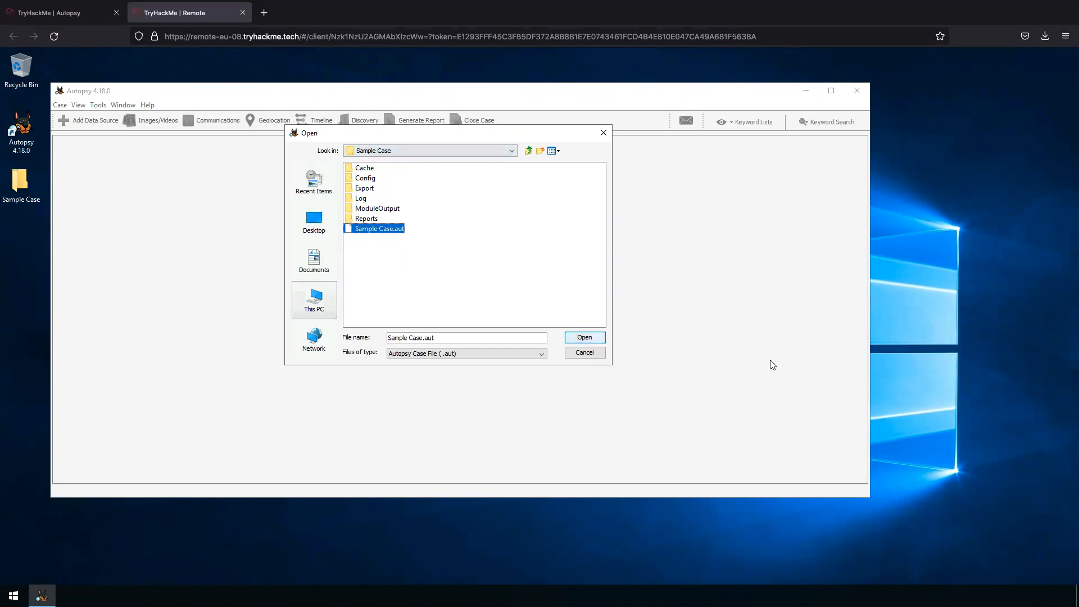
click(586, 337)
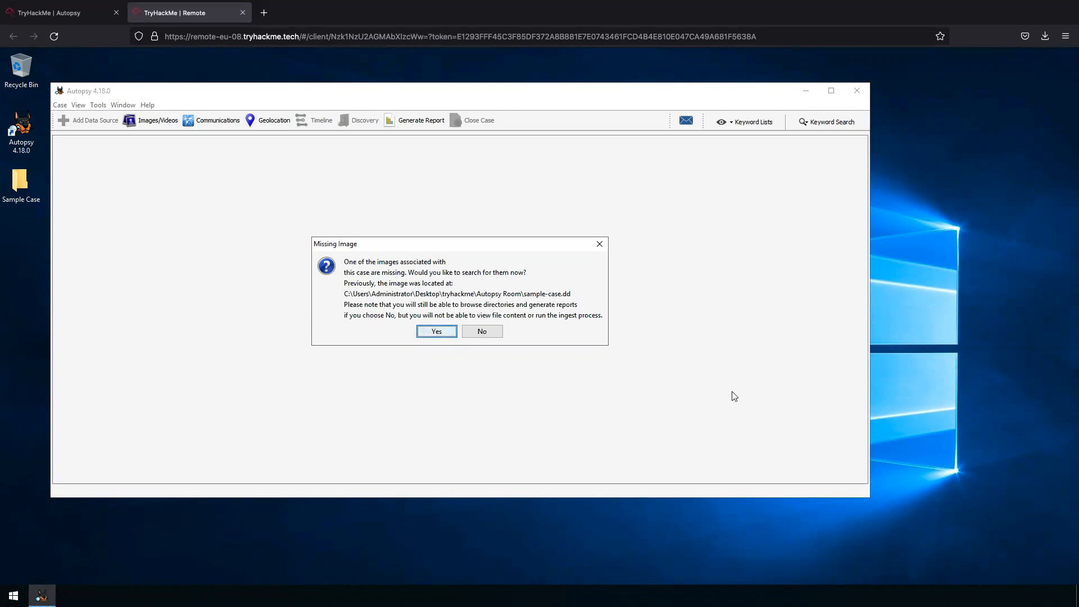
click(482, 332)
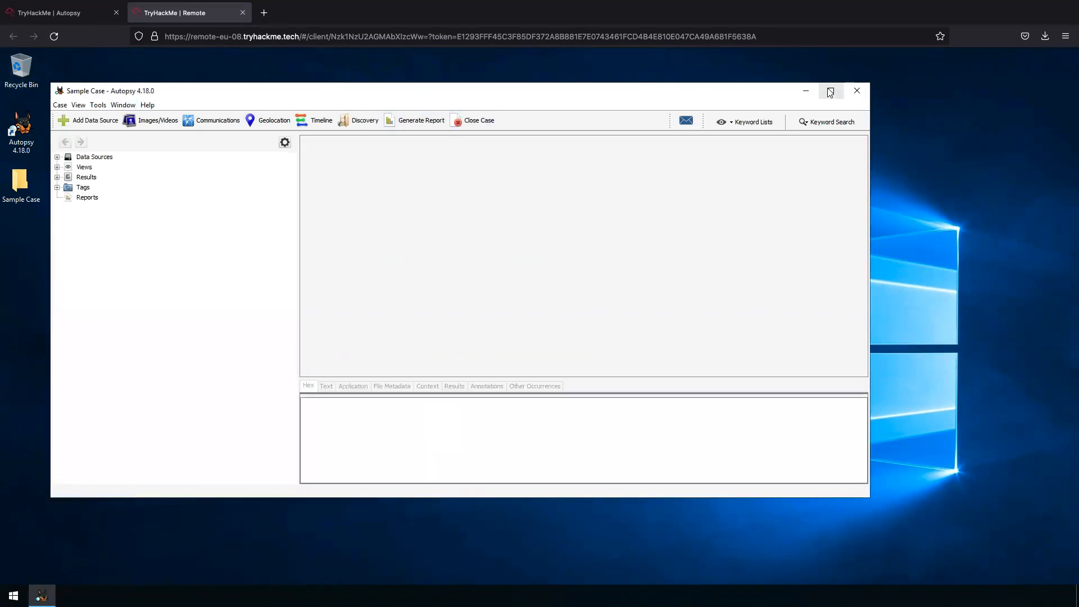
Maximize the Sample Case window, then check the Task 7 questions on the room page and return to the remote machine.
click(829, 90)
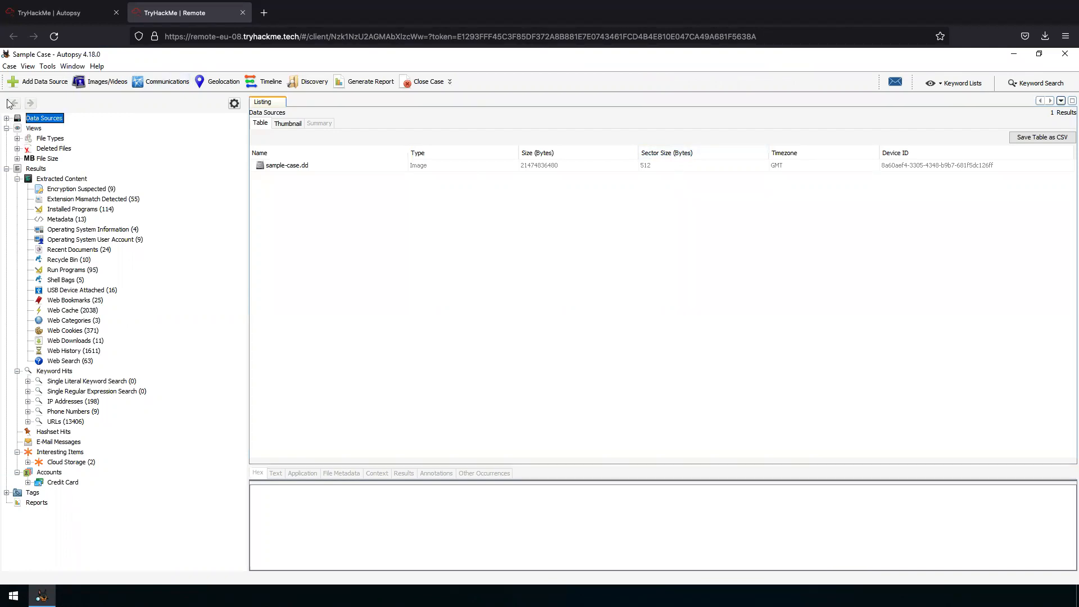
click(53, 12)
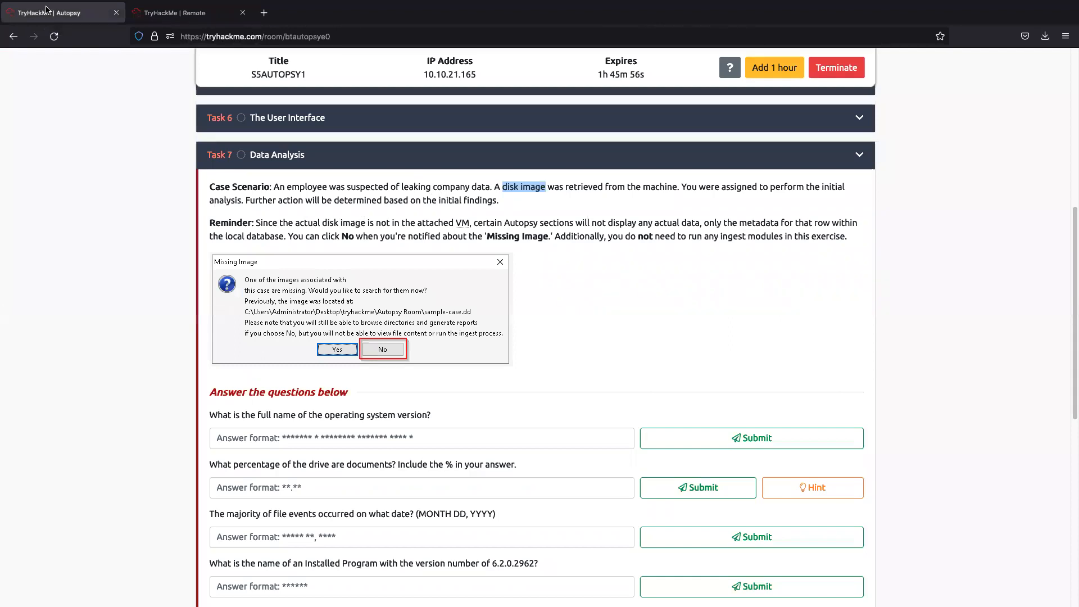
click(146, 14)
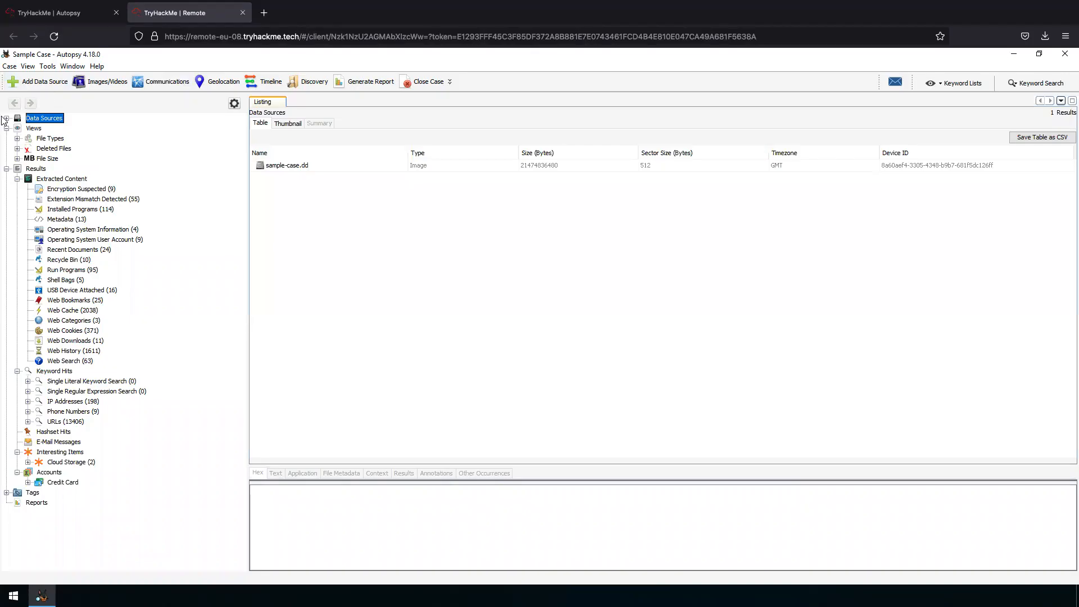
Expand Data Sources and list the volumes of sample-case.dd, inspecting the vol3 and vol1 entries.
click(6, 118)
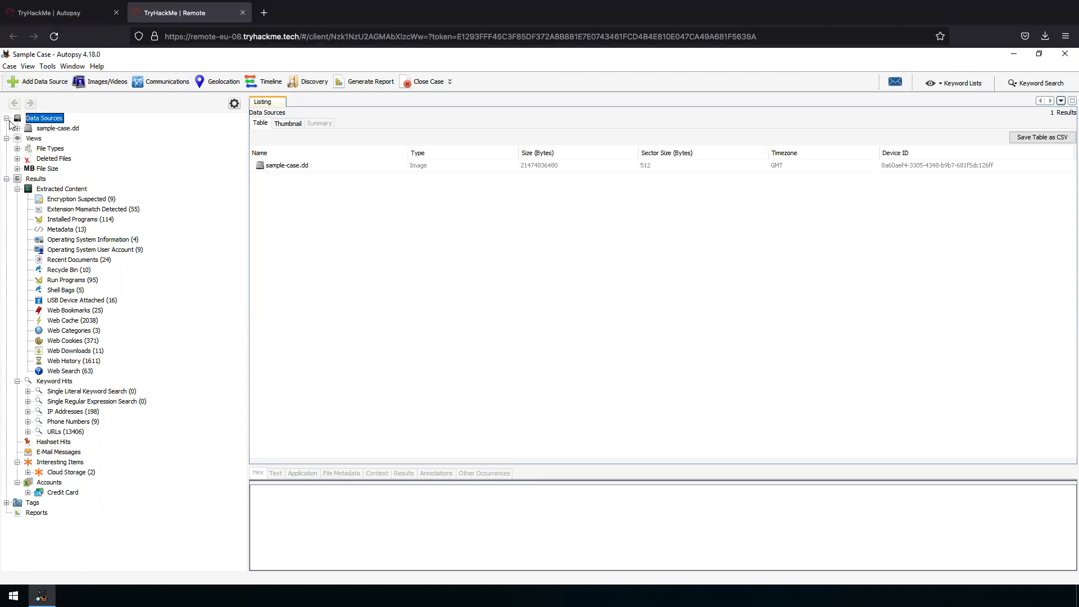
click(39, 129)
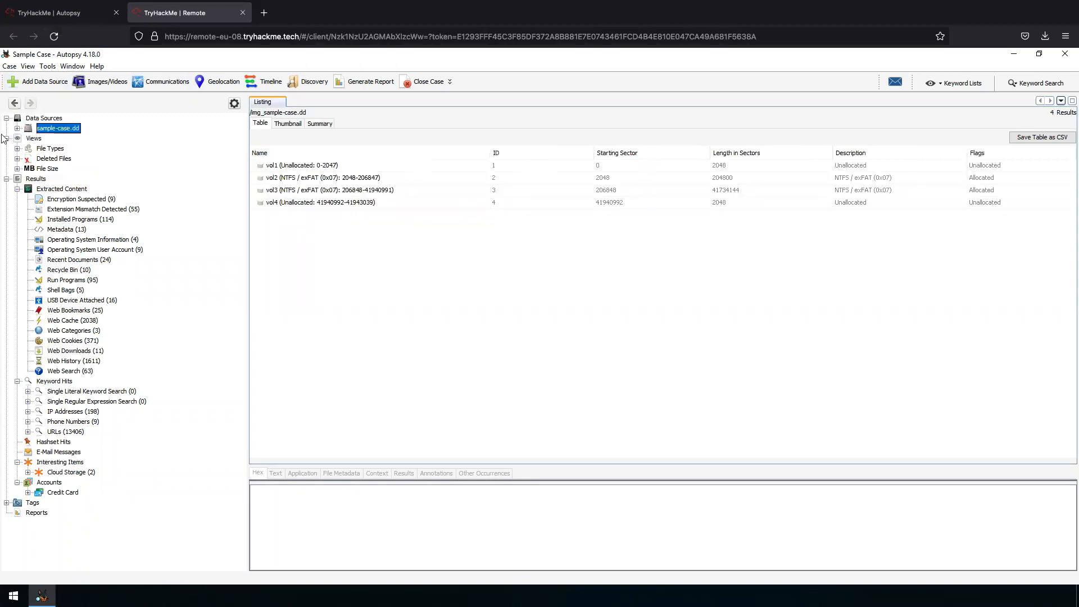
click(345, 182)
click(307, 191)
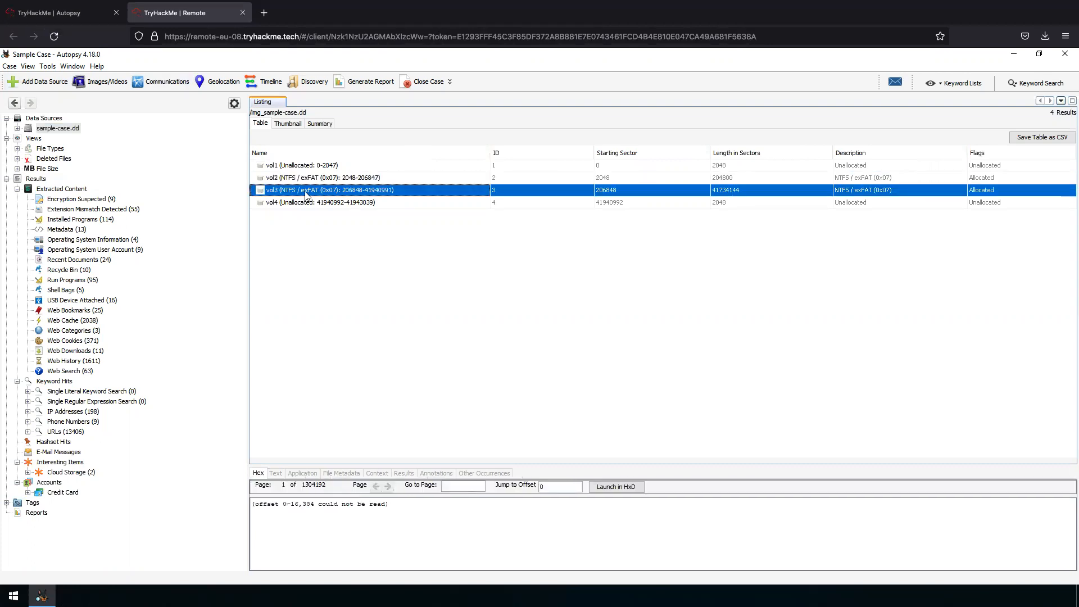
click(294, 168)
click(17, 128)
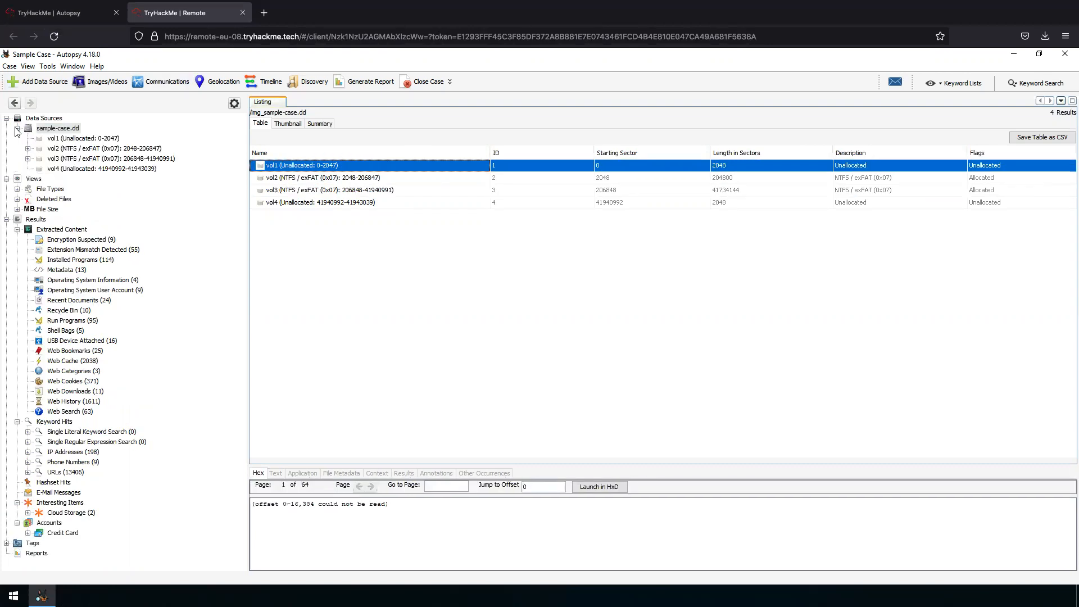
Browse the contents of vol1, vol2 and vol3, including vol3's Users and Program Files folders.
click(79, 139)
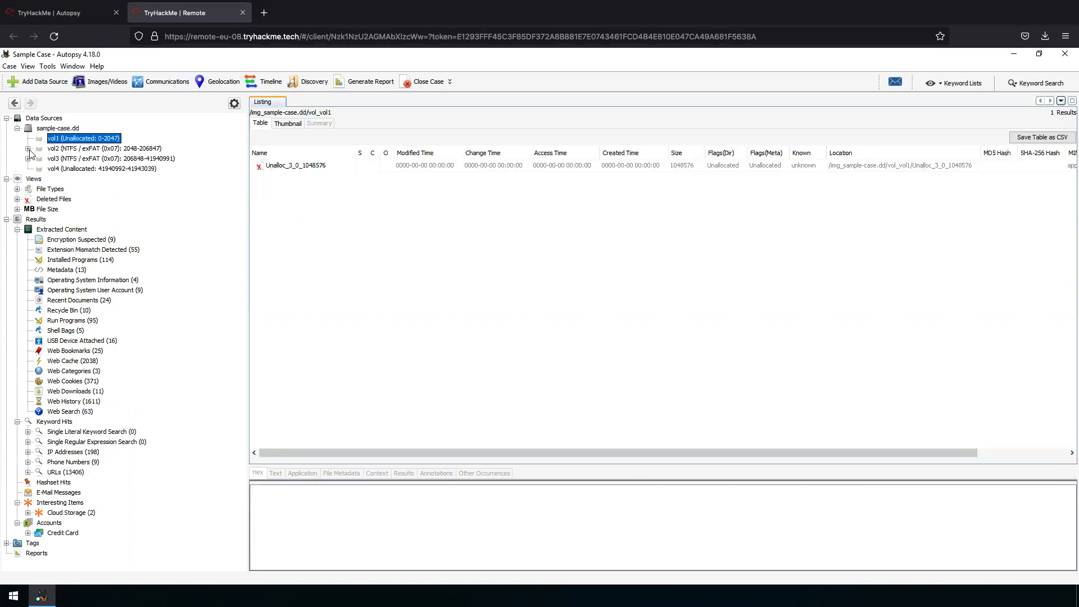
click(28, 149)
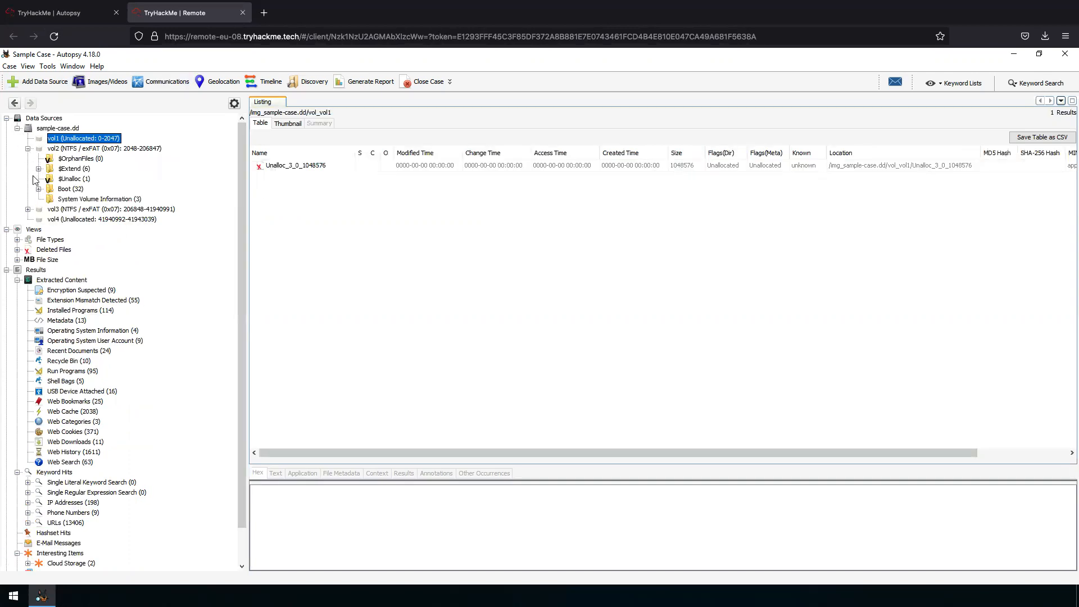
click(28, 209)
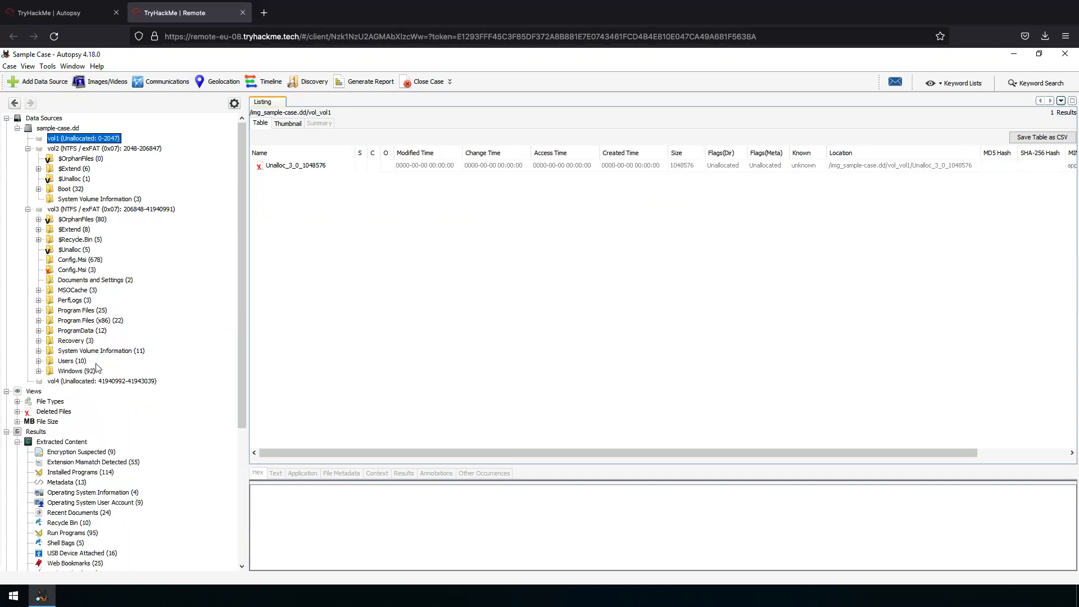
click(68, 362)
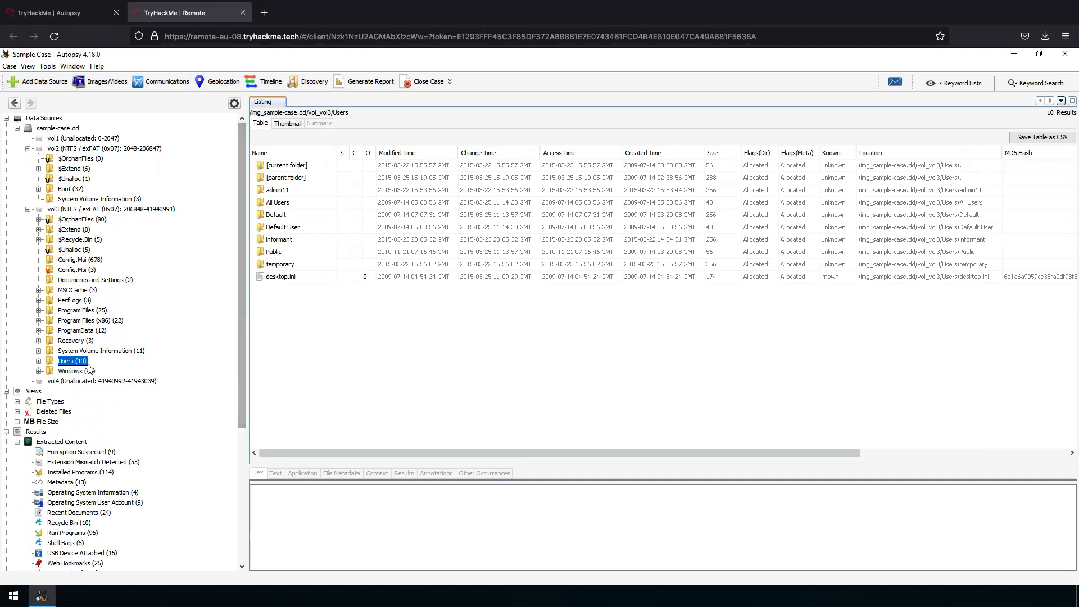
click(76, 312)
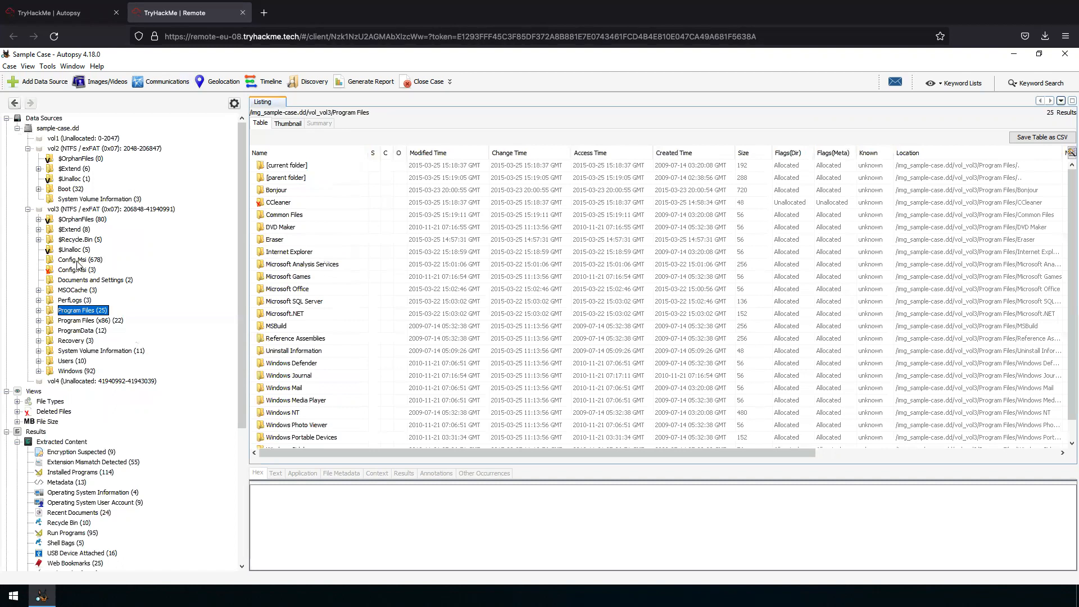
scroll(84, 270, down, 5)
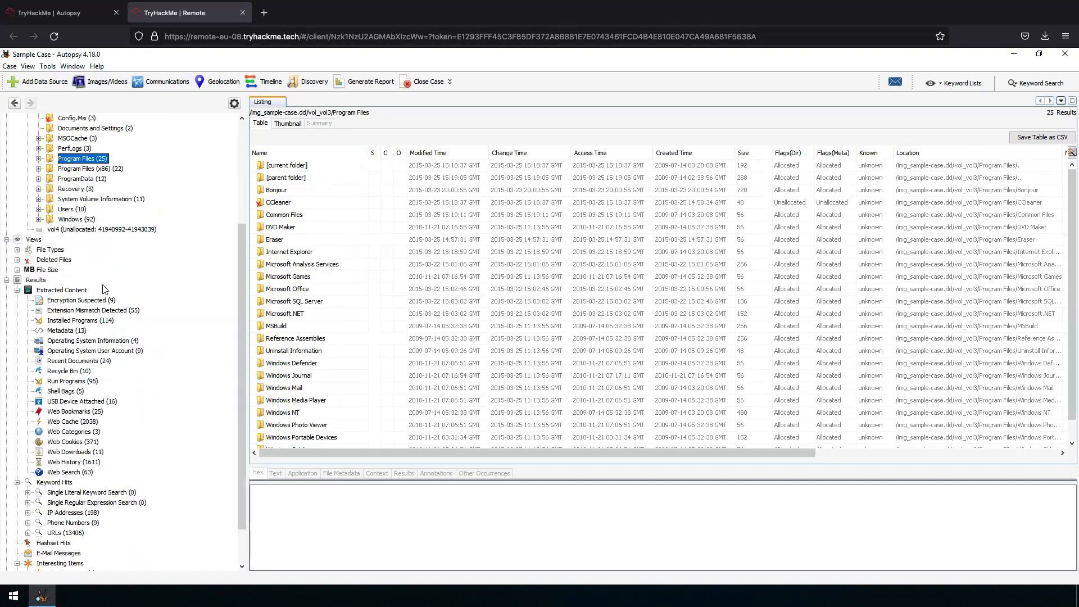
scroll(167, 194, up, 5)
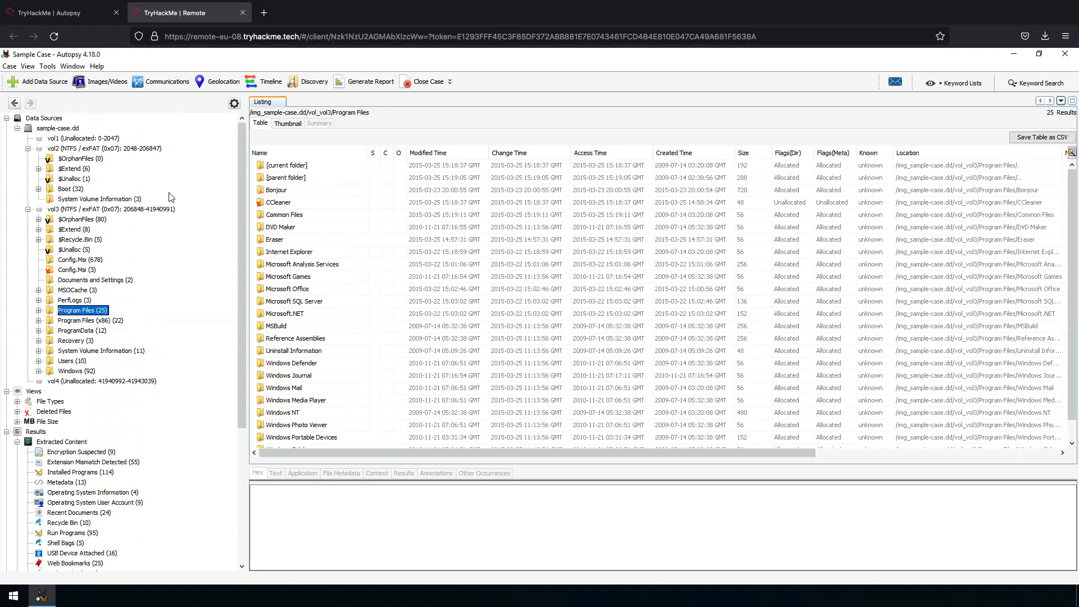
Recheck the operating system version question on the room page, then collapse vol3 and vol2 in the remote case tree.
click(54, 13)
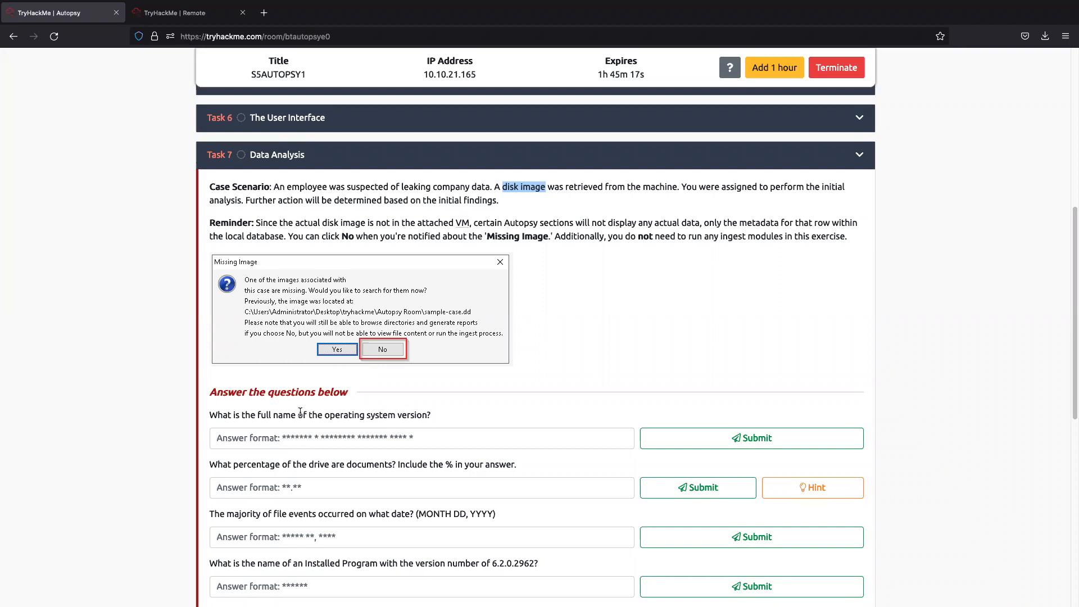
click(188, 14)
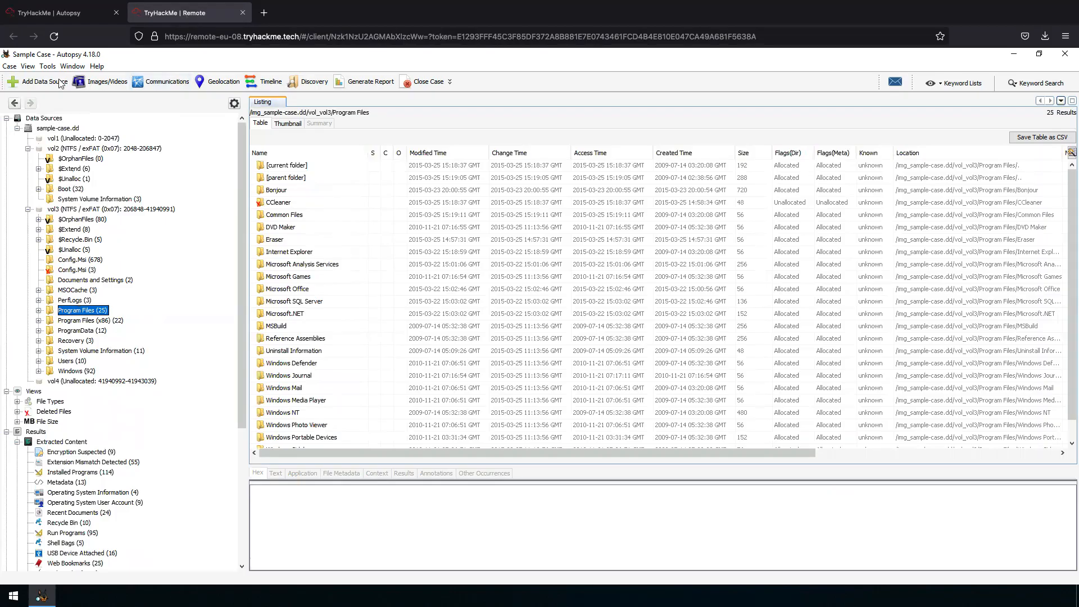
click(27, 209)
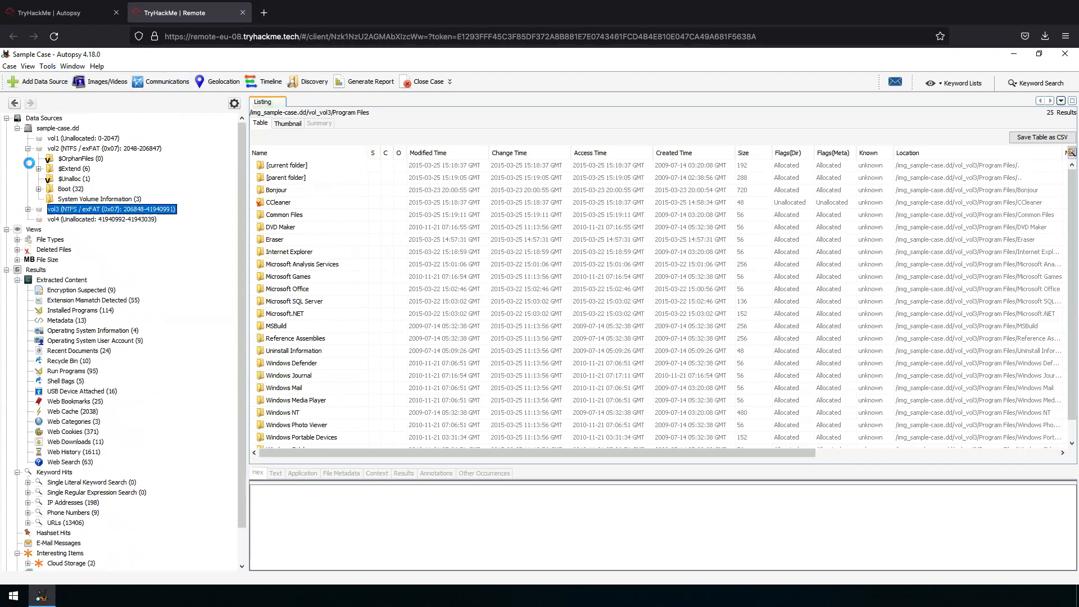
click(28, 149)
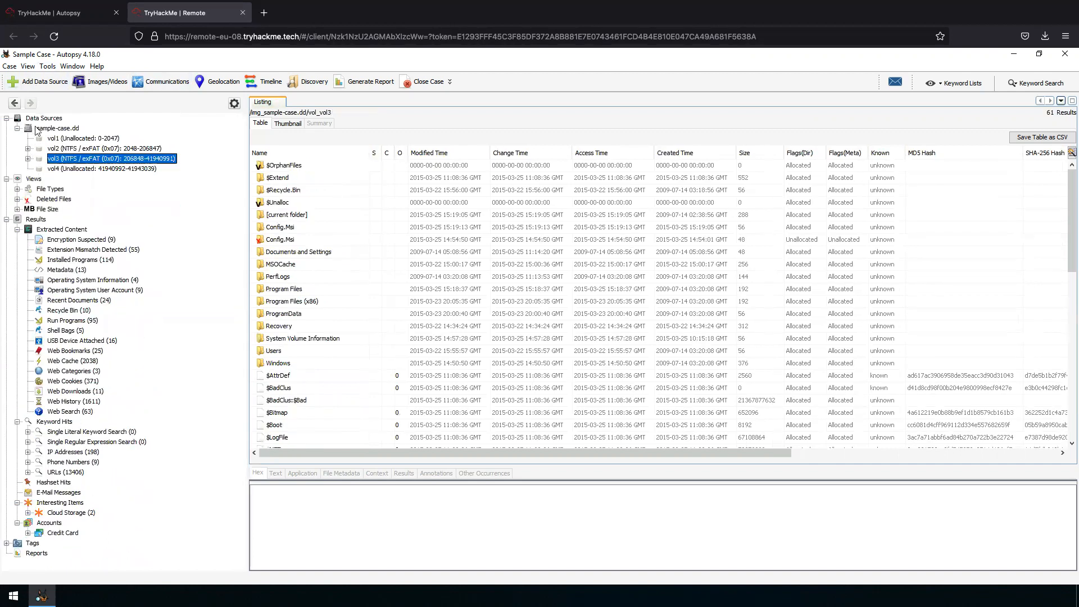
Examine the actions available for the sample-case.dd data source and display its result details from the Data Sources listing.
click(36, 129)
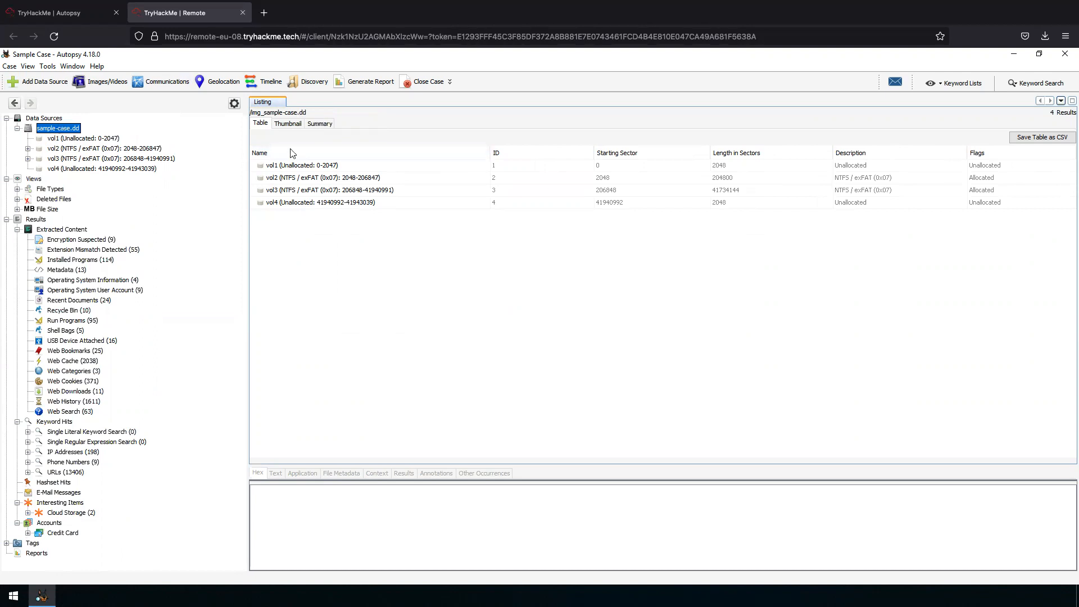
right_click(63, 133)
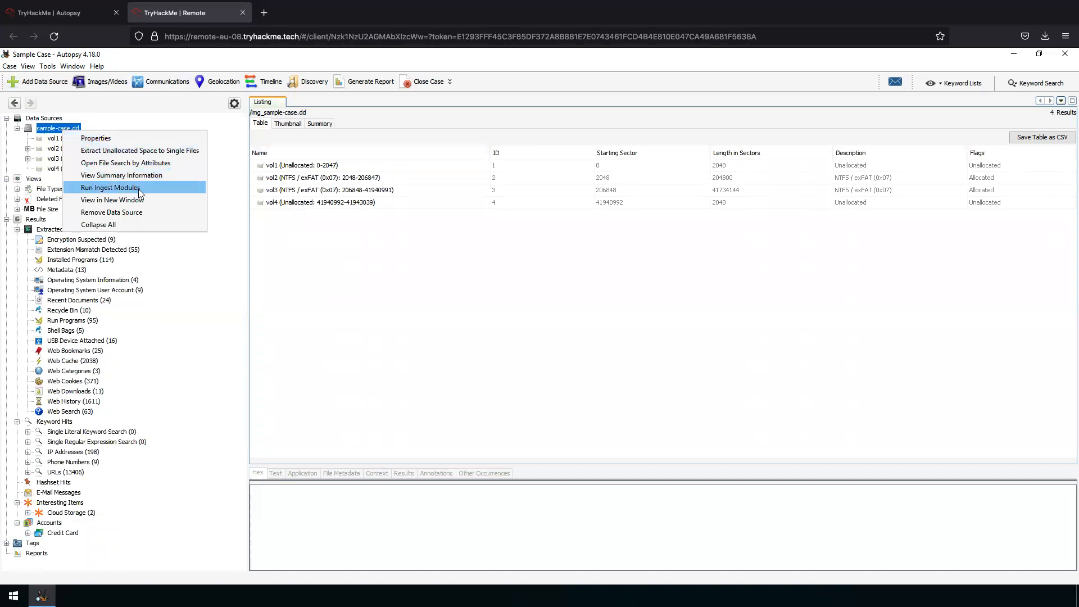
click(395, 299)
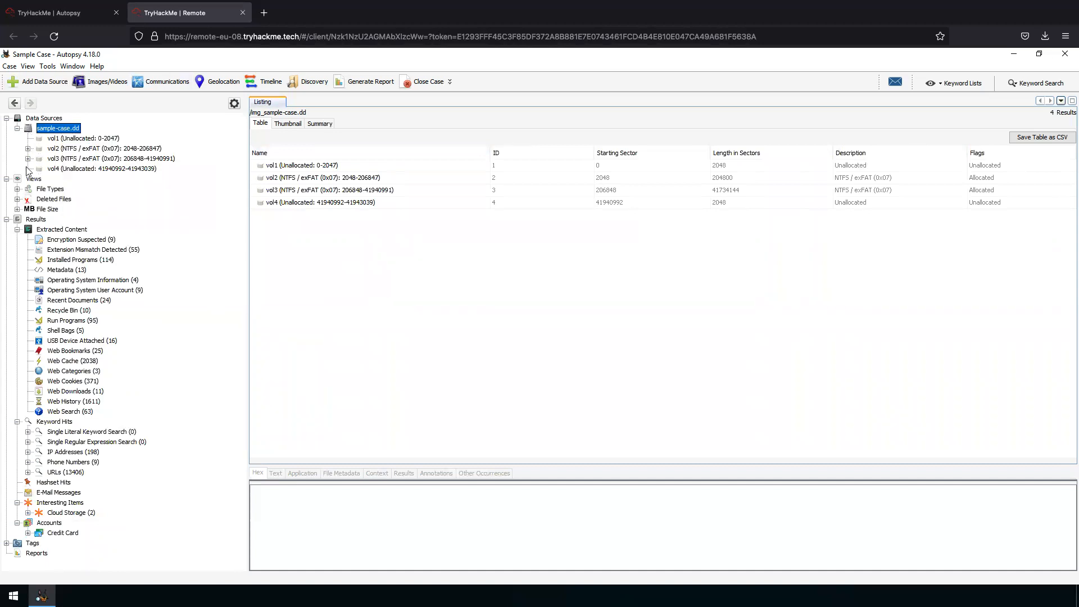
click(48, 189)
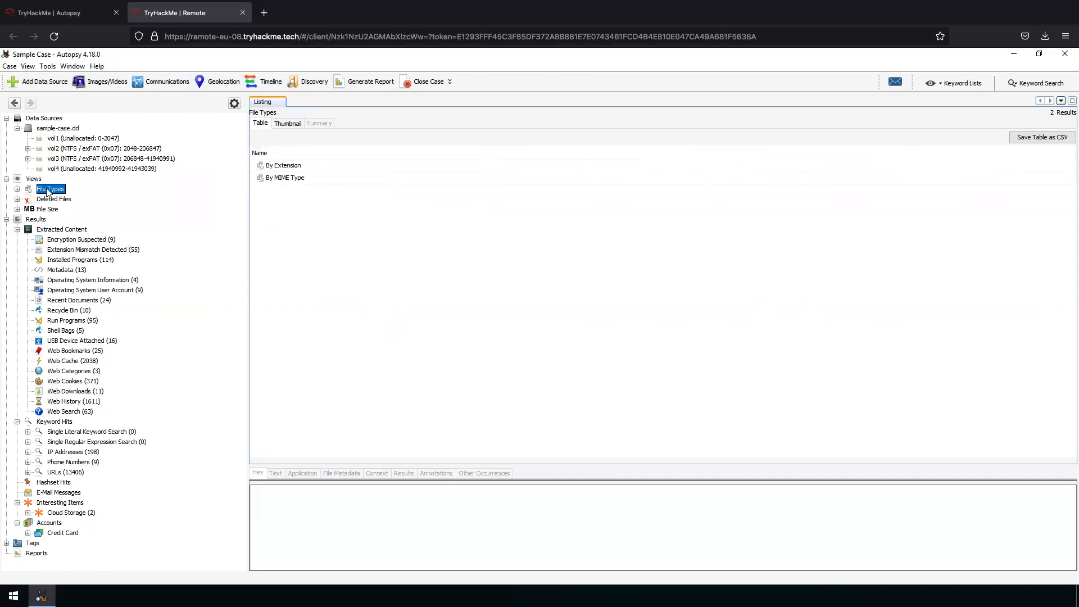
click(34, 121)
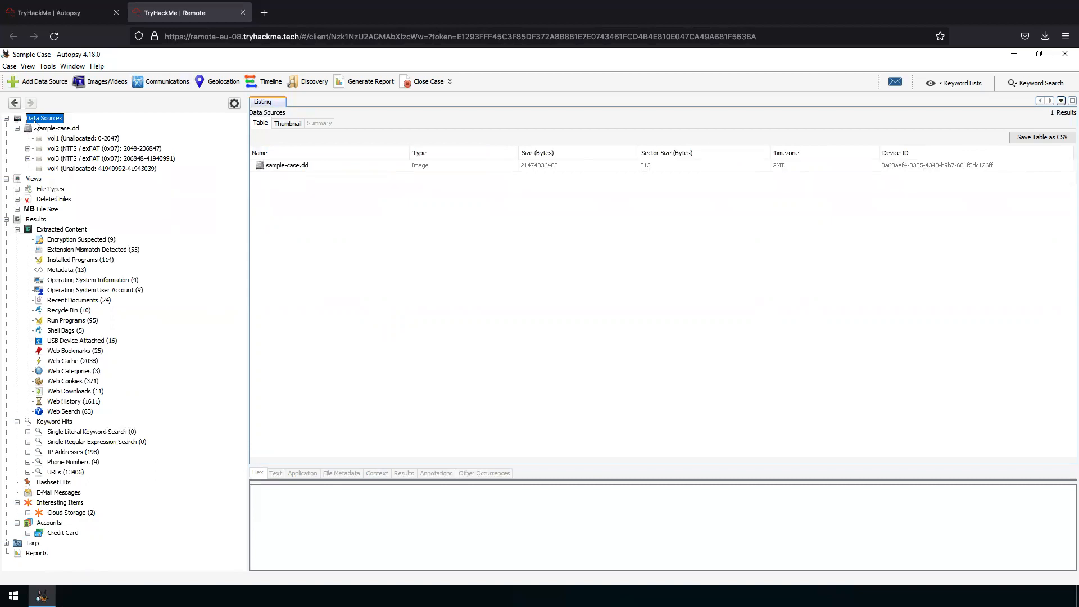
right_click(315, 168)
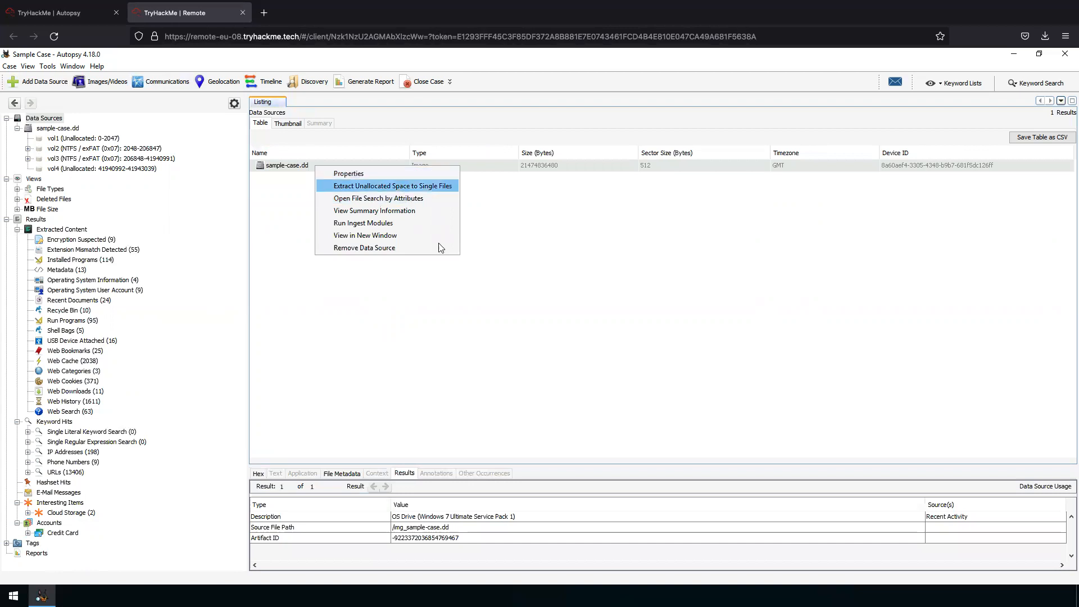
click(289, 165)
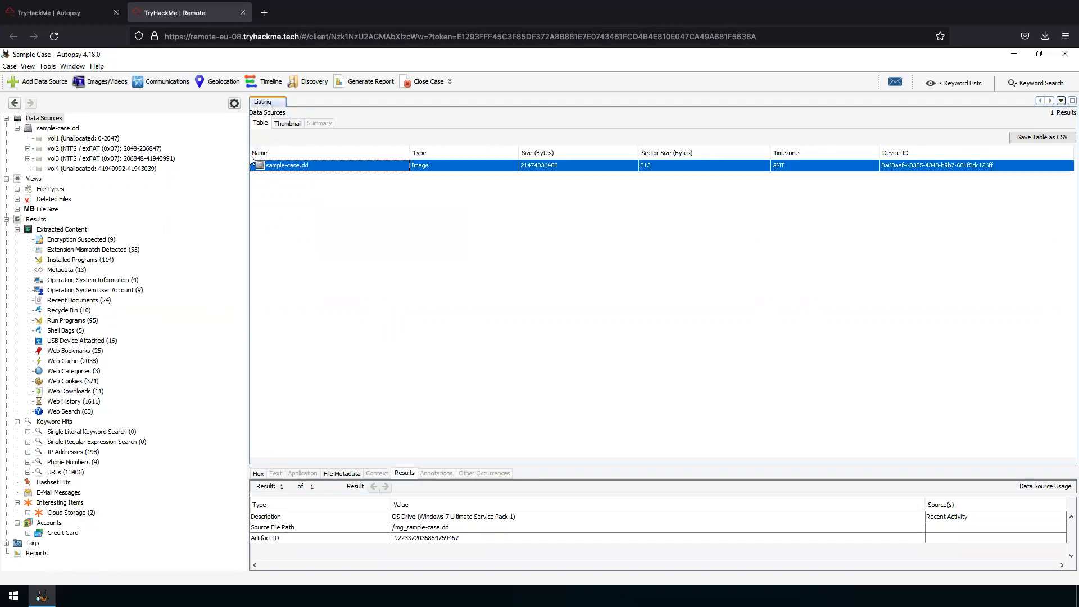
Open the volume list of sample-case.dd and check the actions available for vol1, vol2 and vol3.
double_click(302, 168)
click(310, 166)
right_click(310, 167)
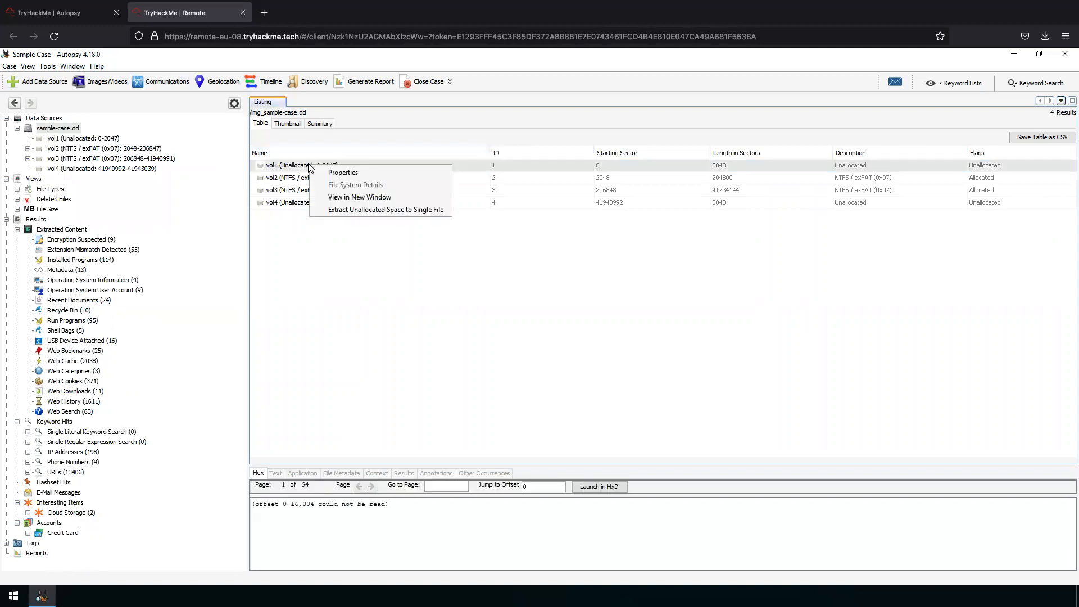
click(349, 255)
right_click(322, 179)
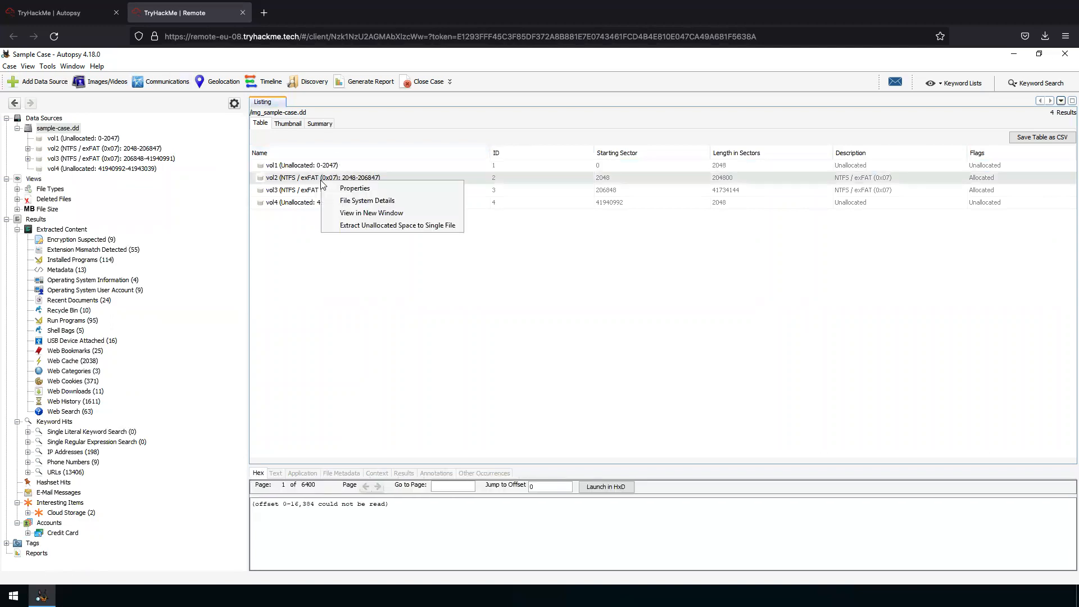
click(292, 192)
click(291, 192)
right_click(291, 192)
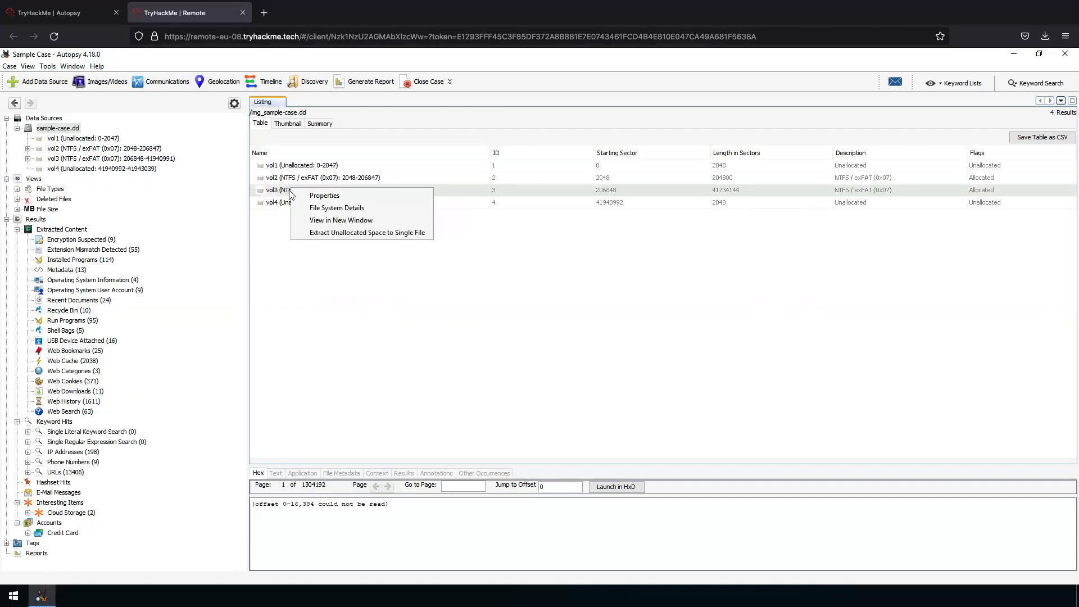
click(285, 213)
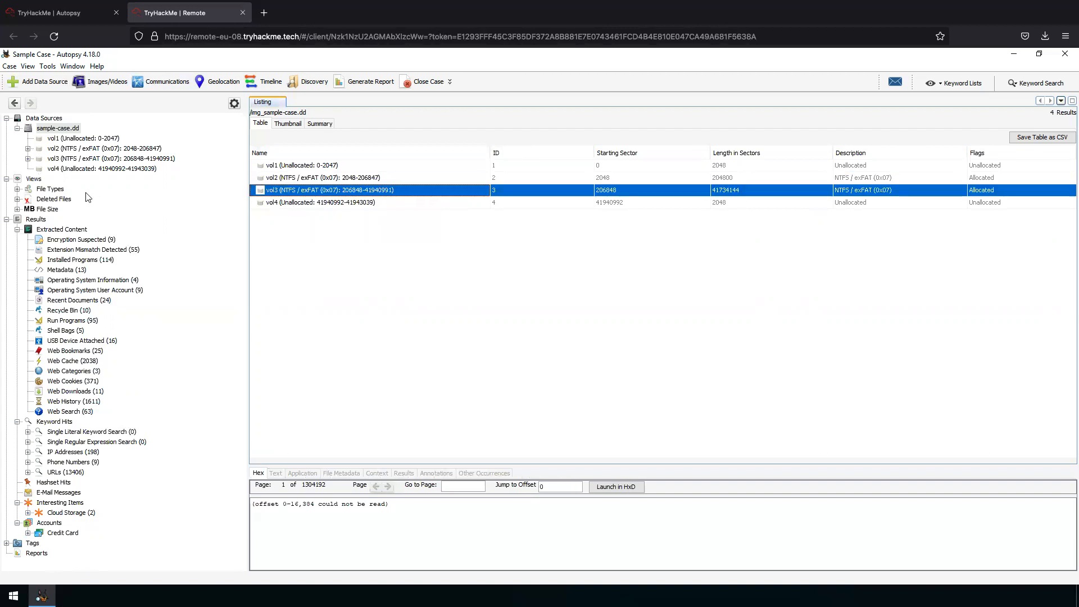
Look through the File Types view and the 200MB - 1GB, 50 - 200MB and 1GB+ file size listings, then display vol1.
click(40, 191)
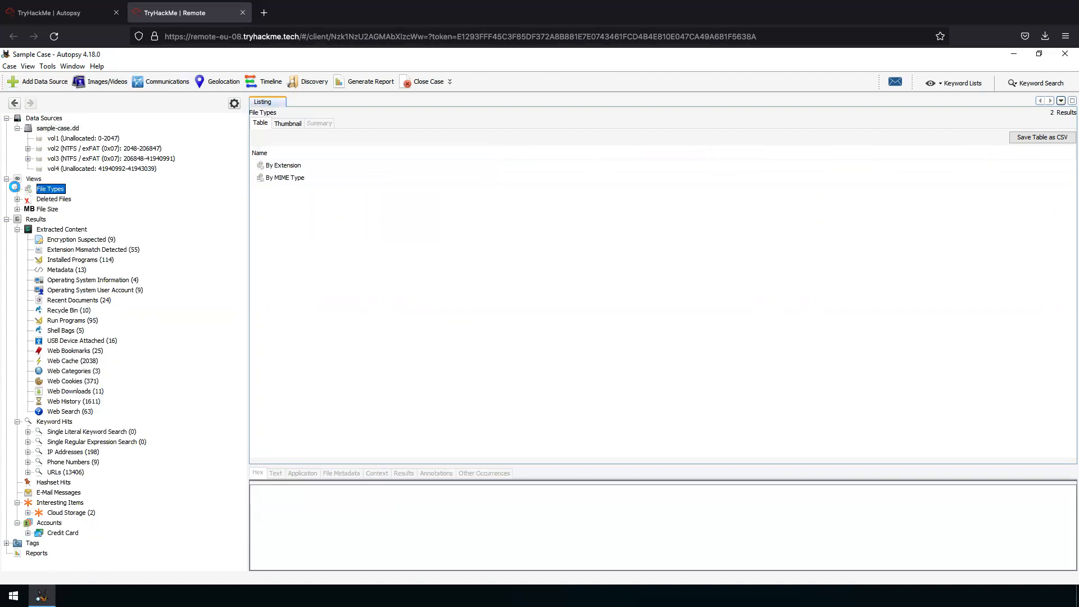
click(16, 190)
click(18, 190)
click(17, 209)
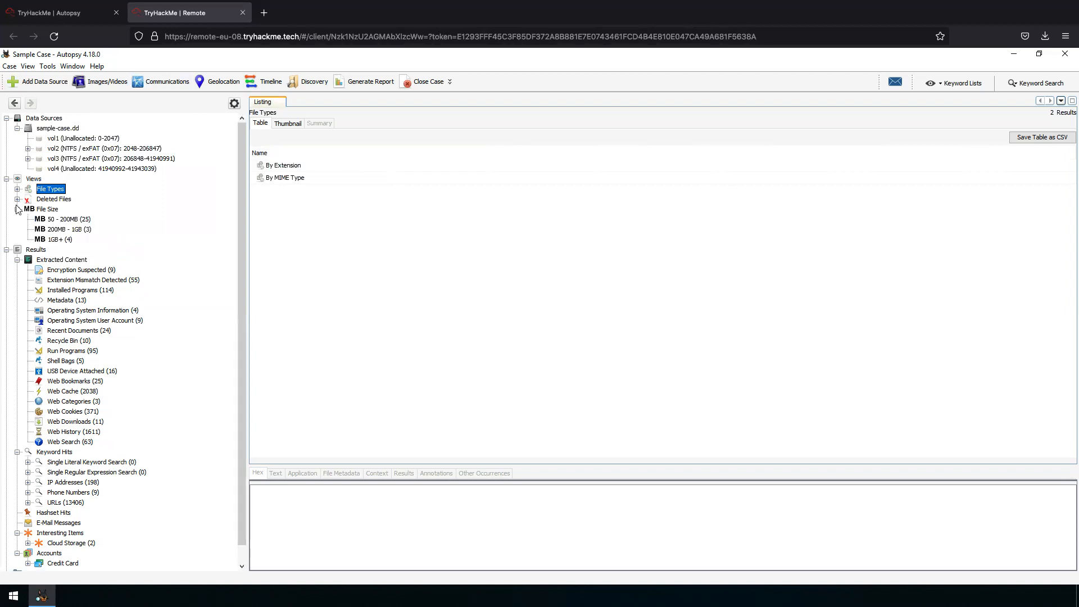
click(56, 227)
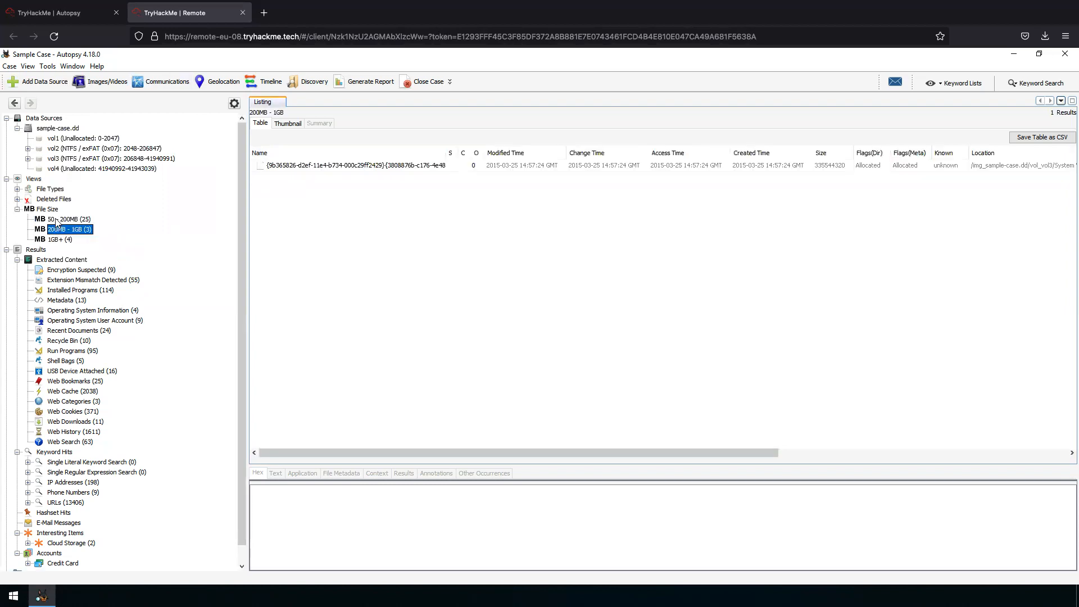
click(57, 220)
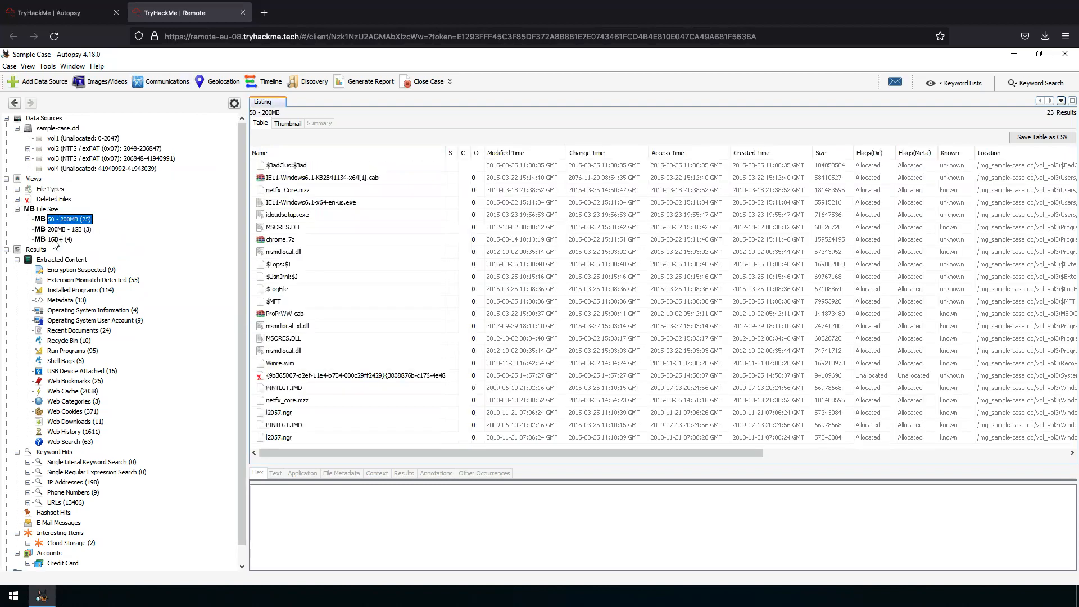
click(56, 240)
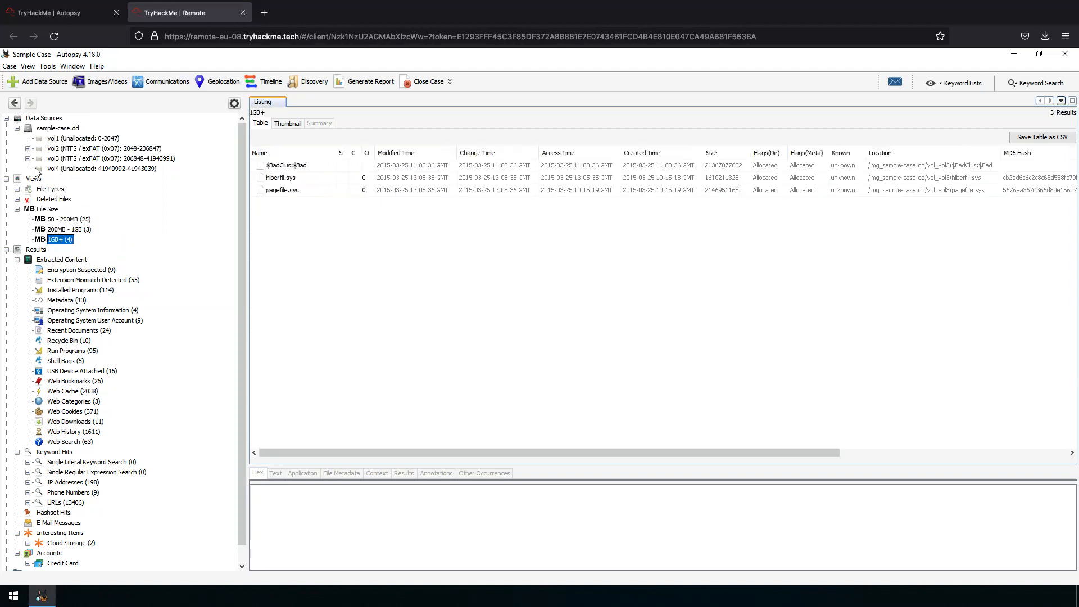
click(54, 138)
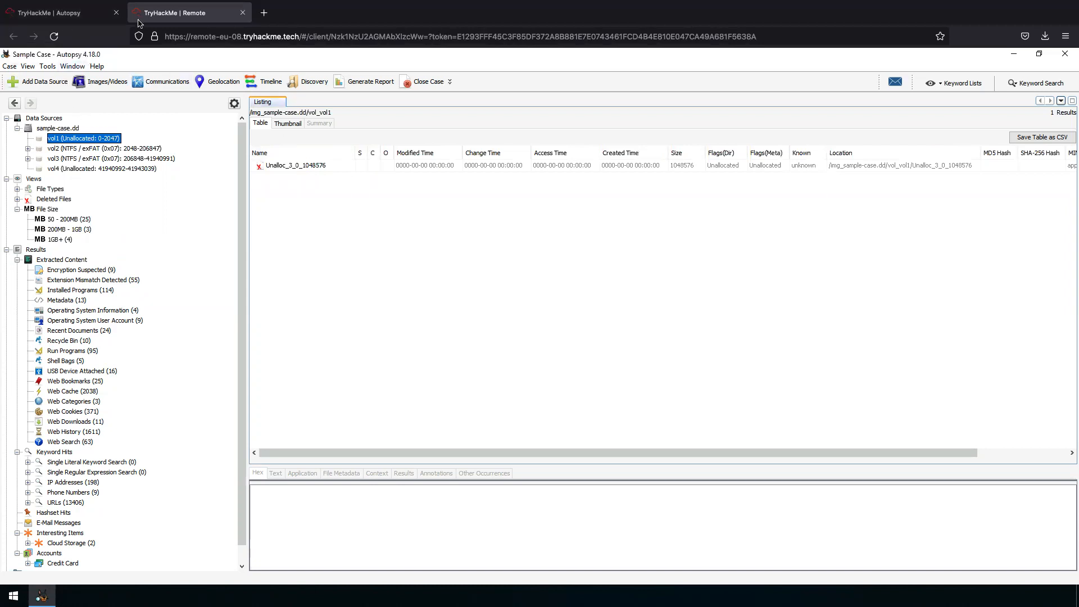
Recheck the Task 7 questions on the room page, then display the Operating System Information results under Extracted Content in the remote case.
click(64, 8)
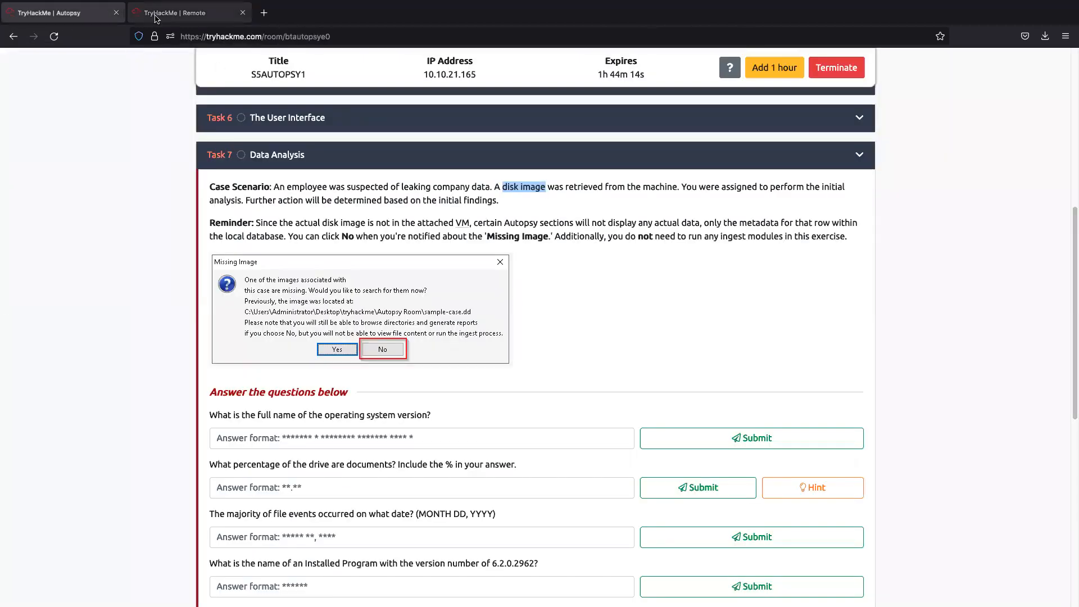
click(154, 16)
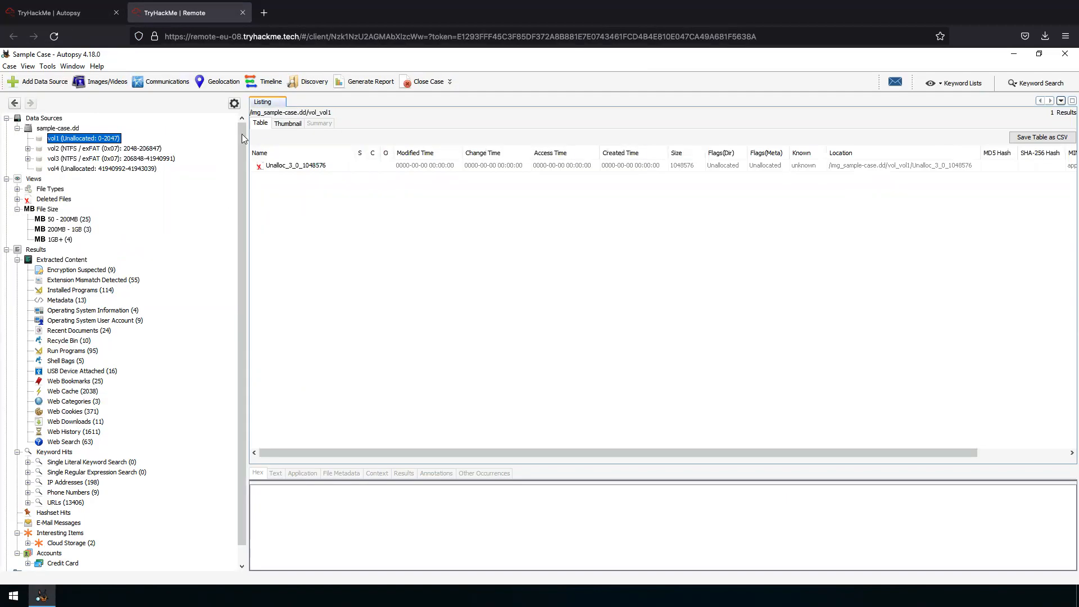
click(109, 312)
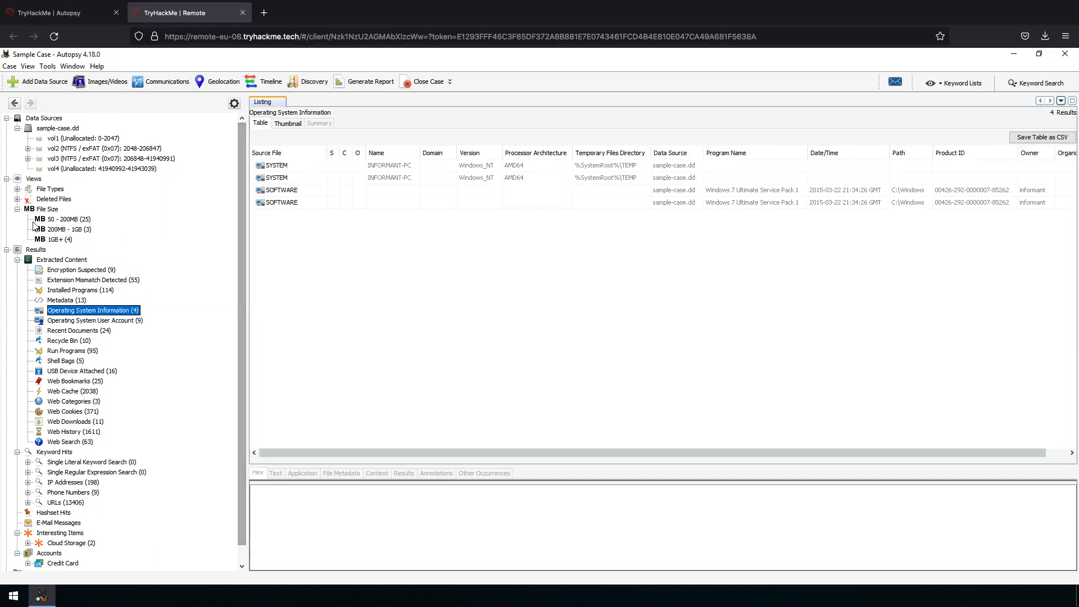
click(17, 259)
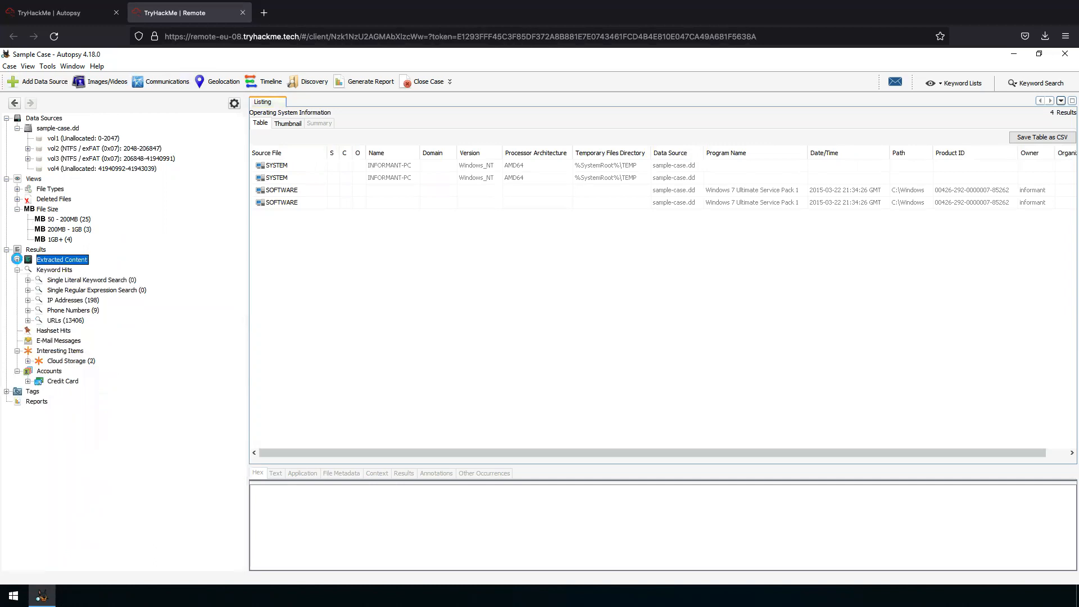
click(16, 259)
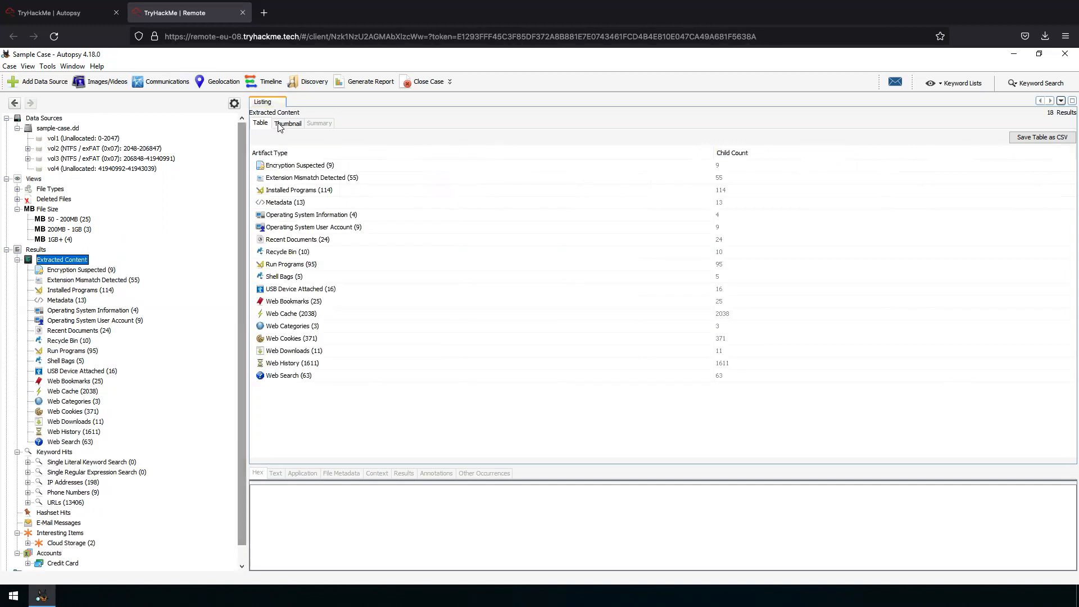
click(99, 311)
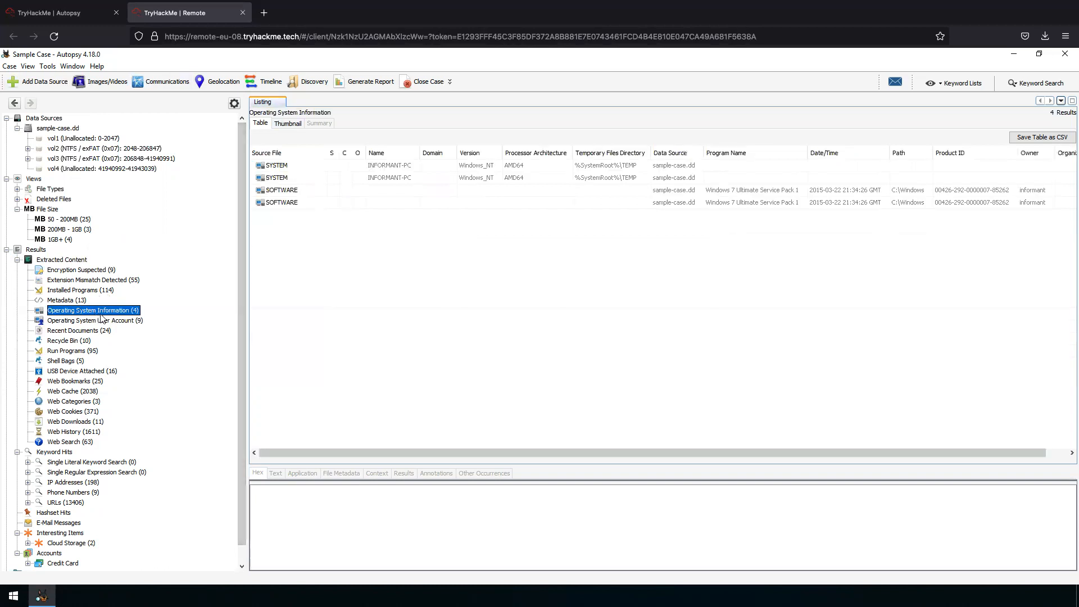
View the first SYSTEM result's source file in its directory and enlarge the results detail area.
click(293, 169)
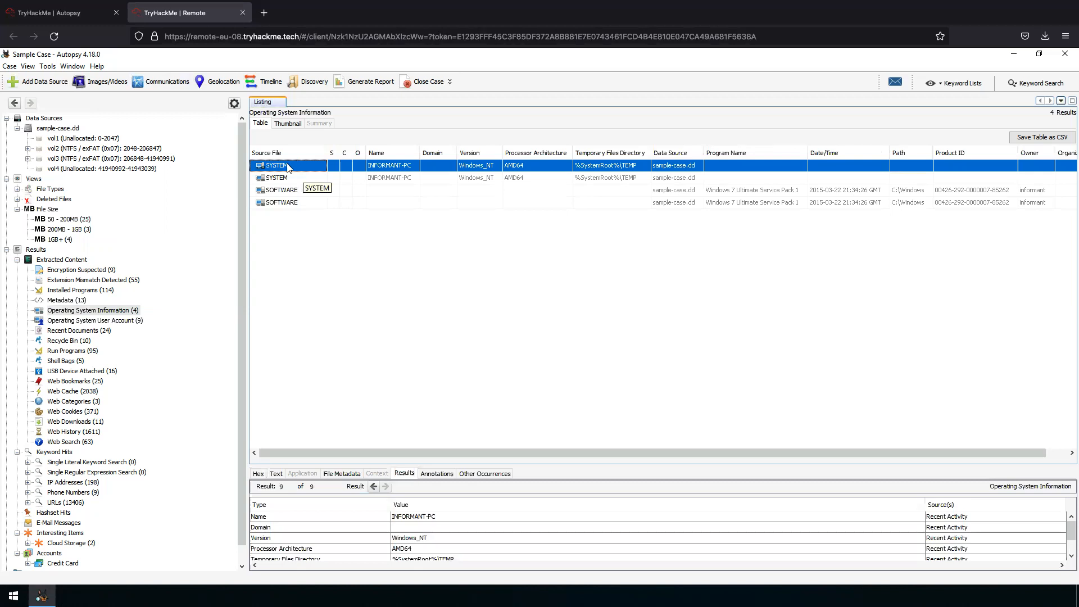
right_click(287, 167)
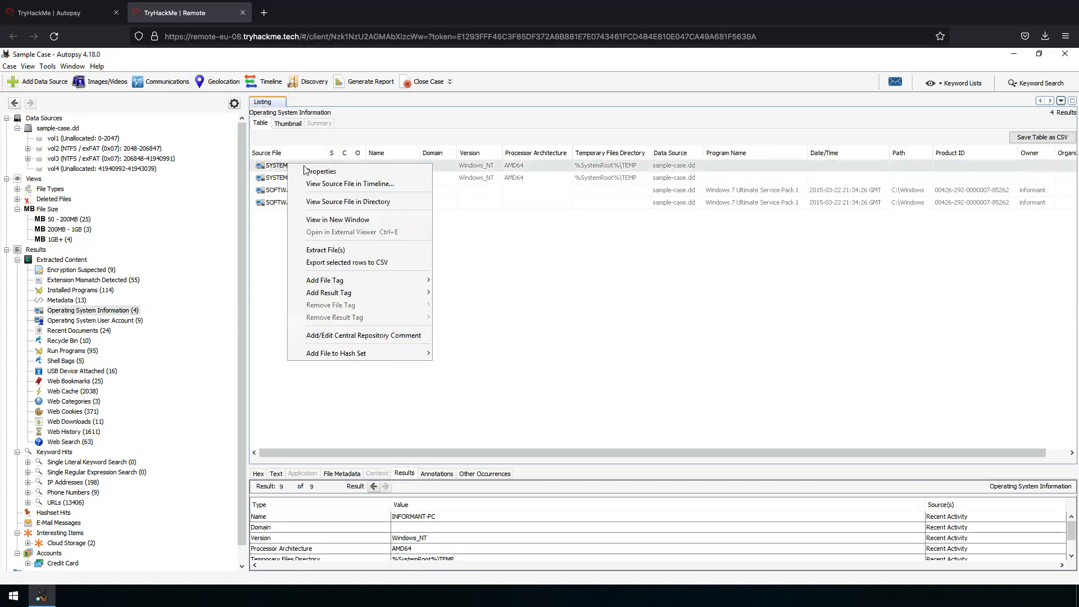
click(374, 203)
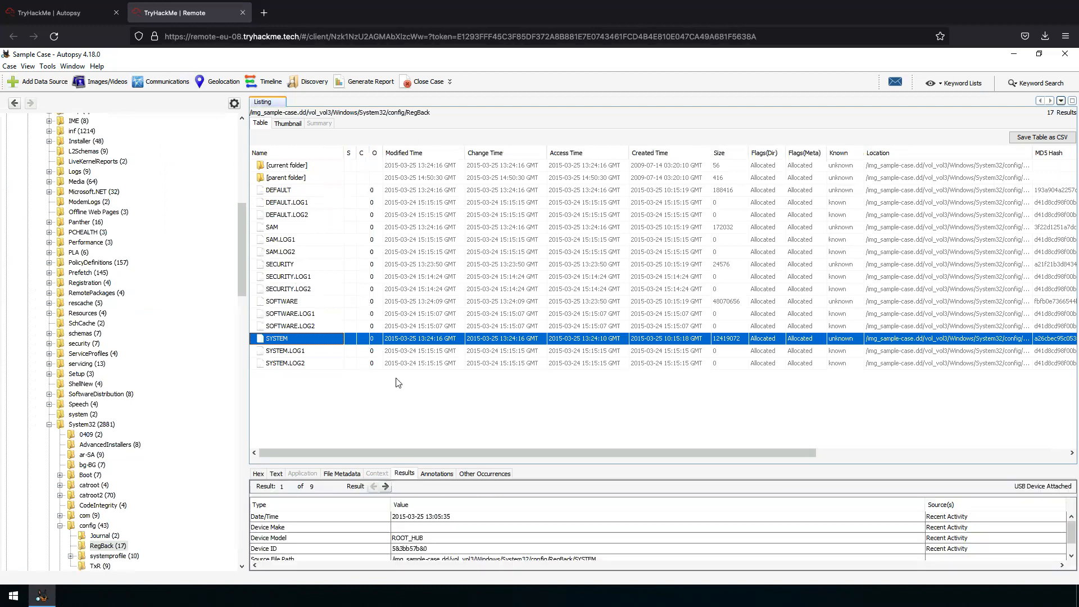
scroll(531, 559, down, 1)
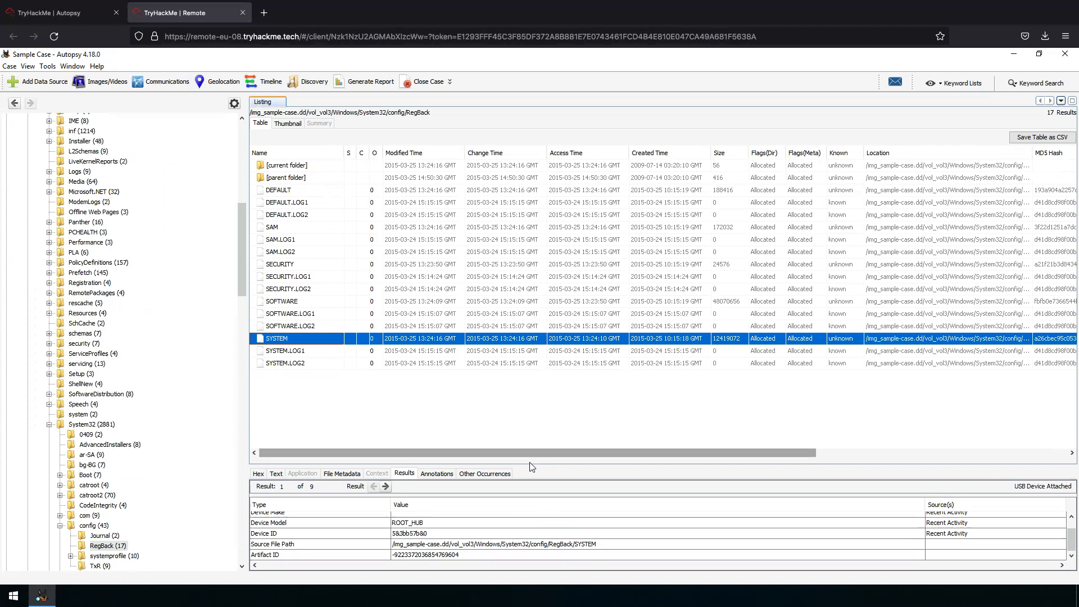
drag(532, 465, 531, 342)
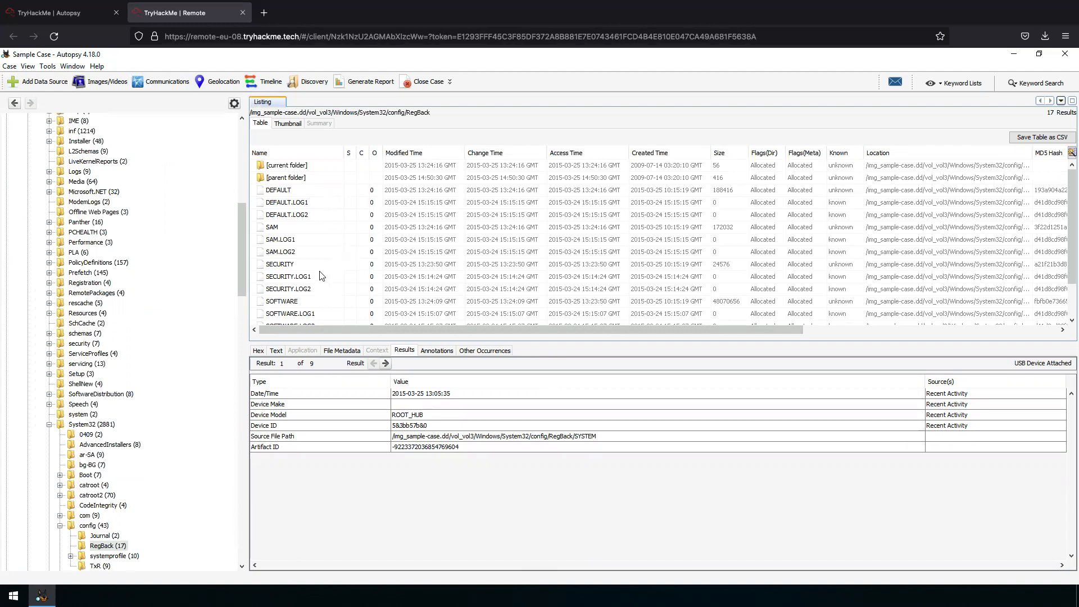
Examine the details of SECURITY, SECURITY.LOG1 and SOFTWARE in the RegBack folder, and select SOFTWARE's Program Name value.
click(298, 264)
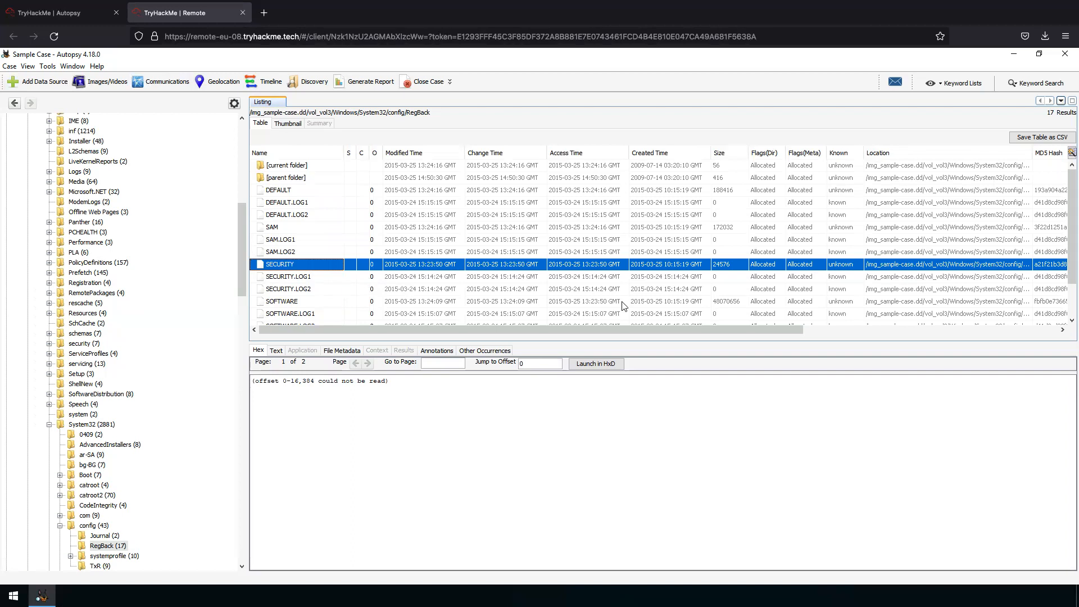
click(298, 278)
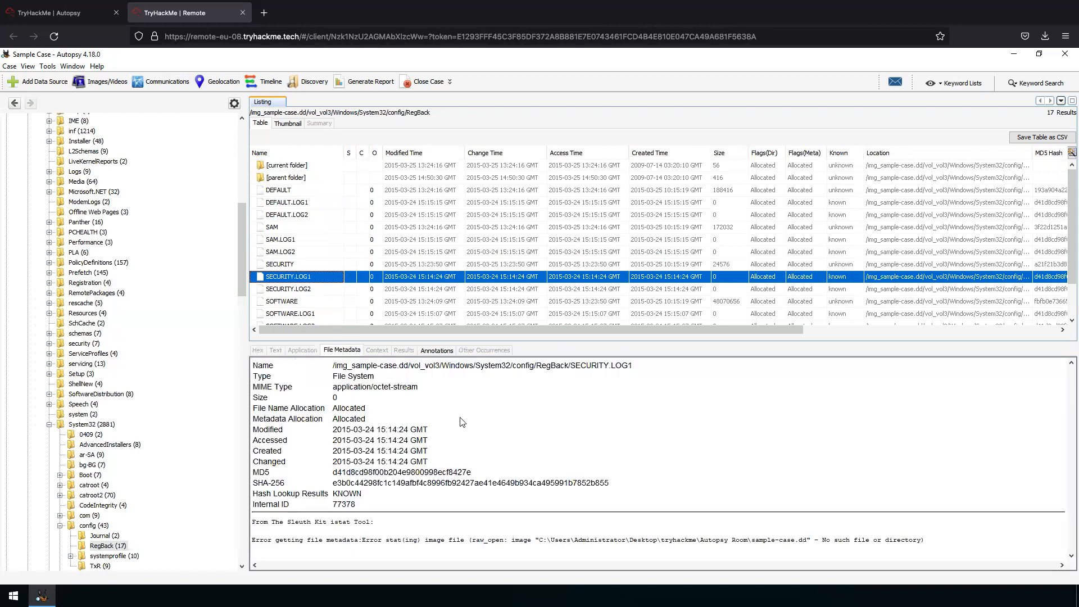
click(323, 303)
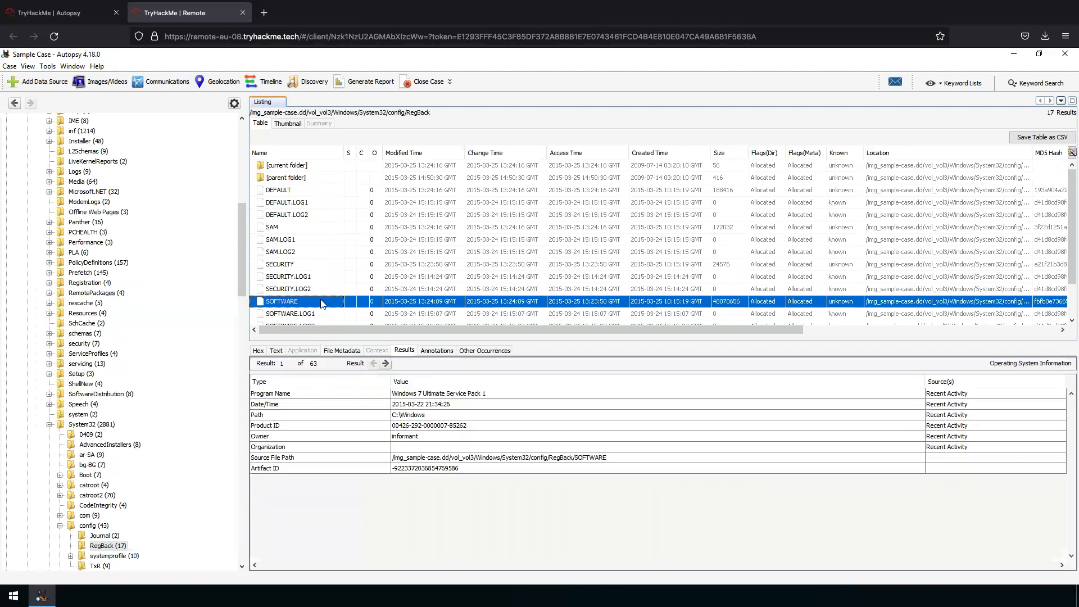
click(288, 395)
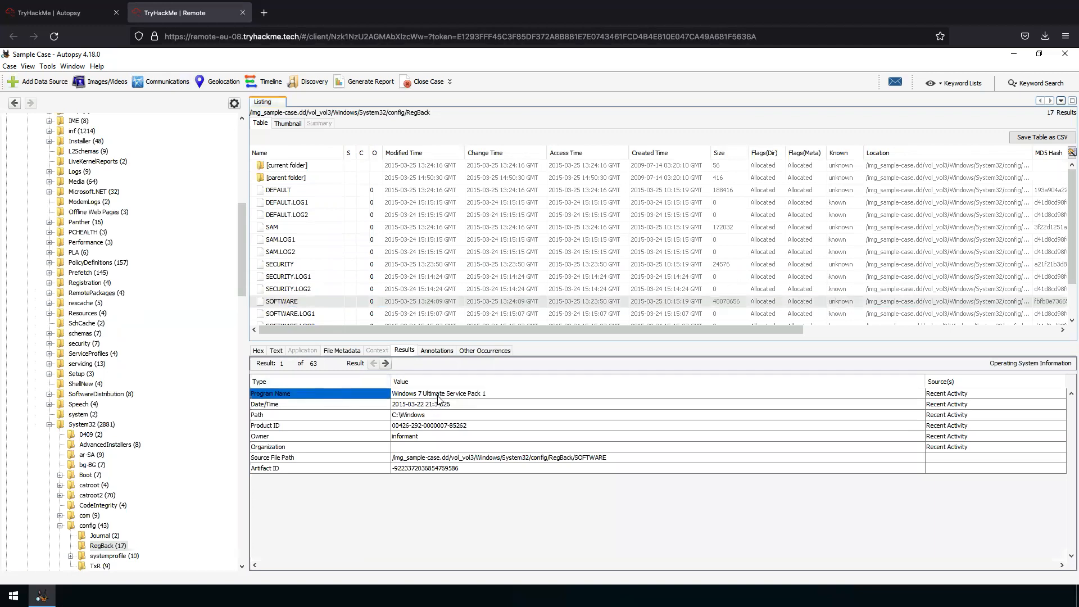
click(449, 395)
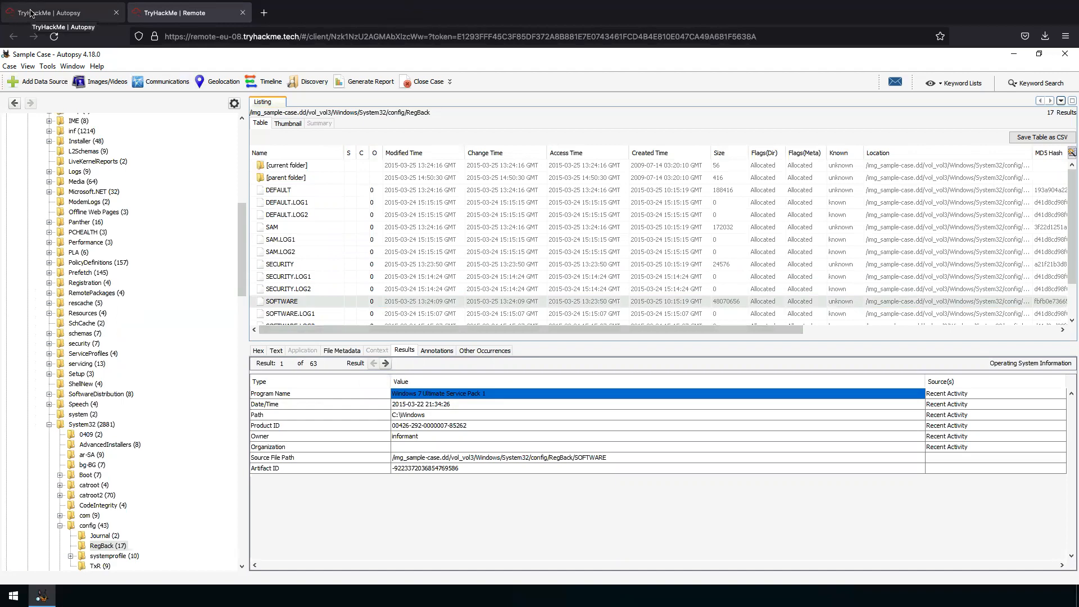
Submit "Windows Service Ultimate Service Pack 1" as the answer to the operating system version question on the room page.
click(68, 19)
click(255, 443)
text(Windows Service)
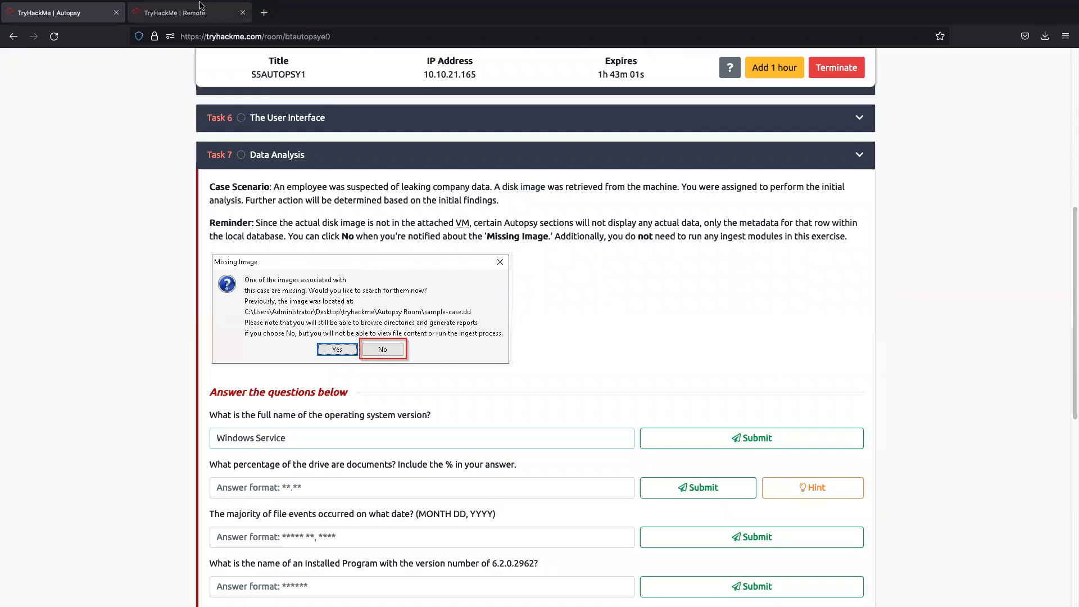
click(148, 37)
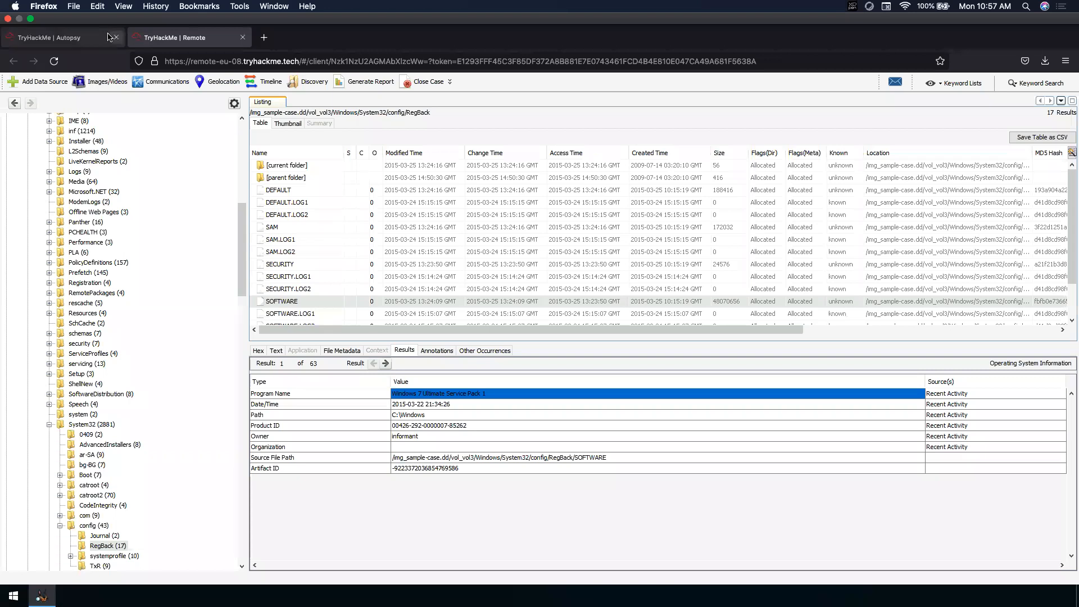
click(68, 37)
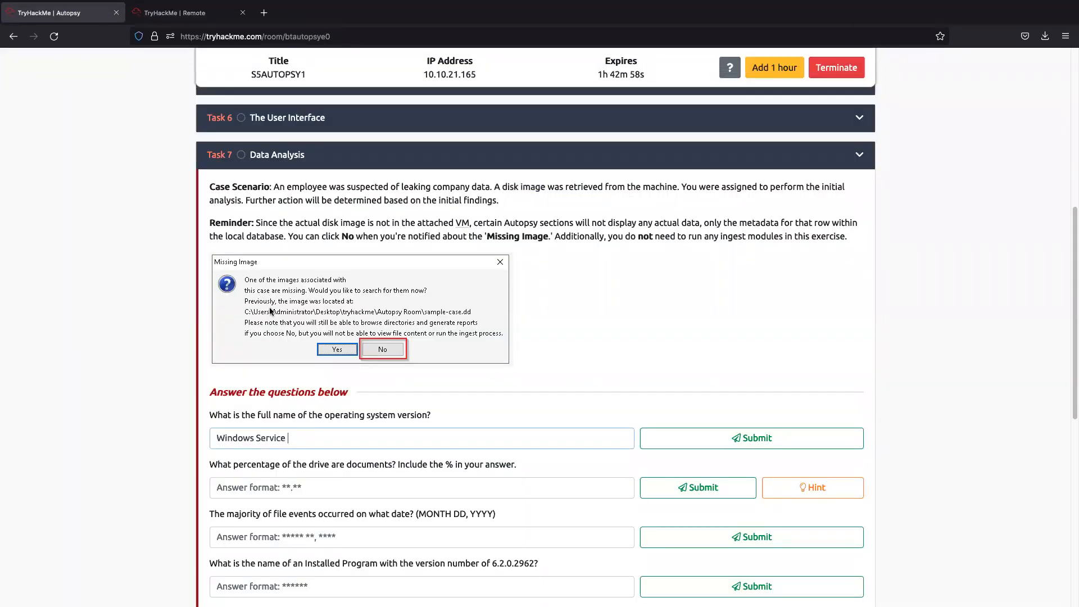
text(imate Service Pack 1)
key(Return)
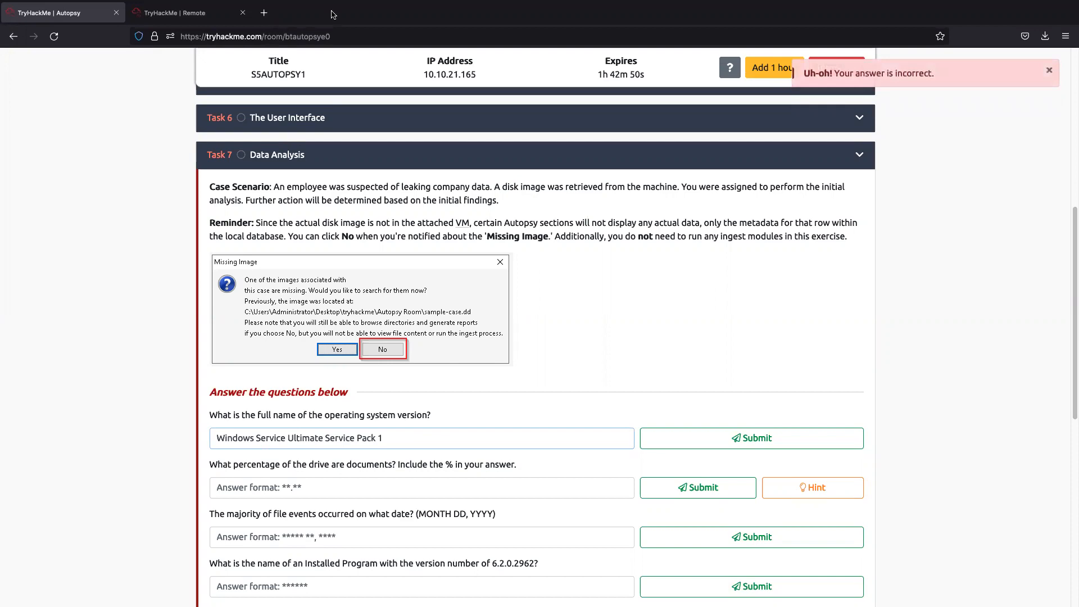
Recheck the program name in the remote case, then submit the operating system answer as "Windows 7 Service Ultimate Service Pack 1".
click(166, 16)
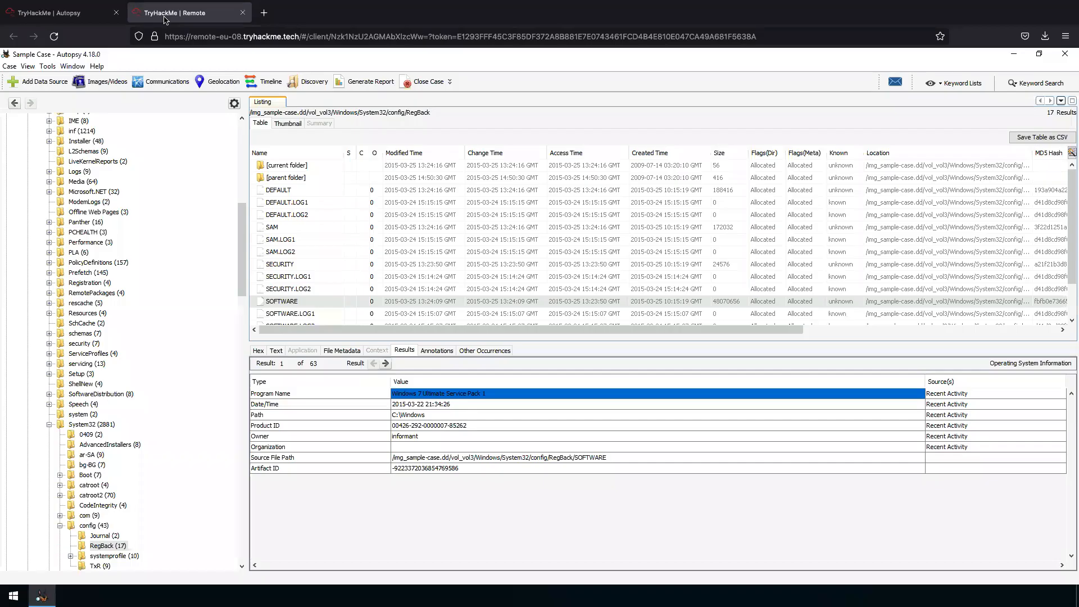
click(26, 17)
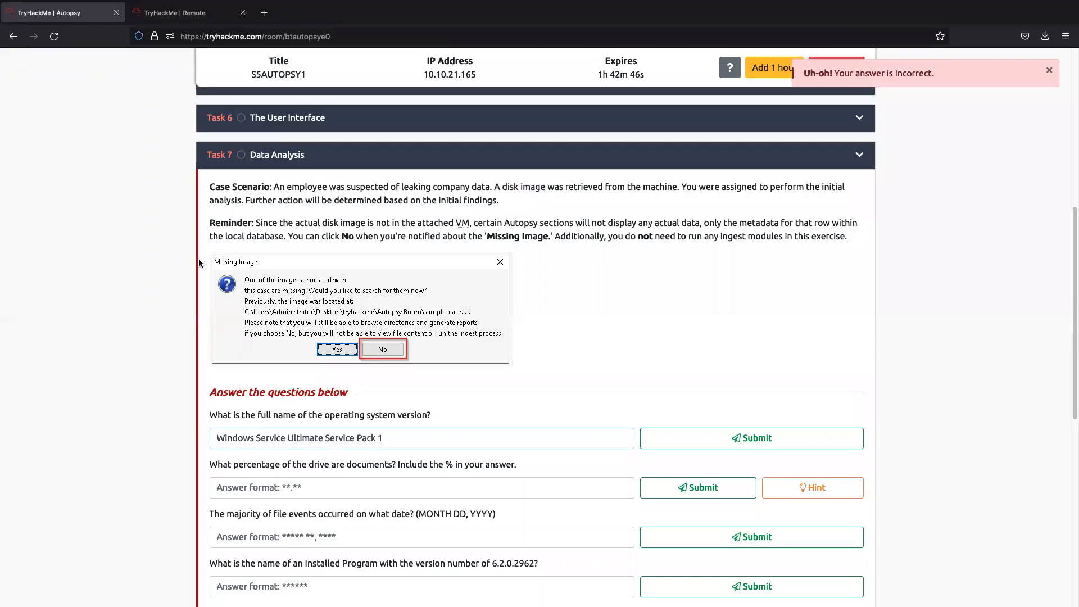
key(BackSpace)
click(255, 437)
text(76)
key(BackSpace)
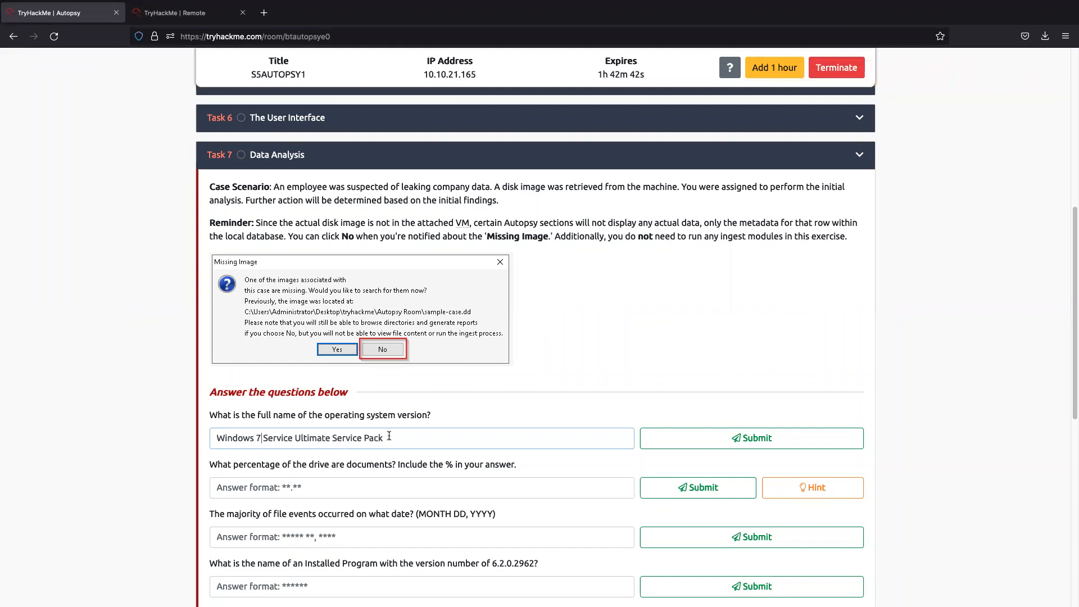
text(1)
key(Return)
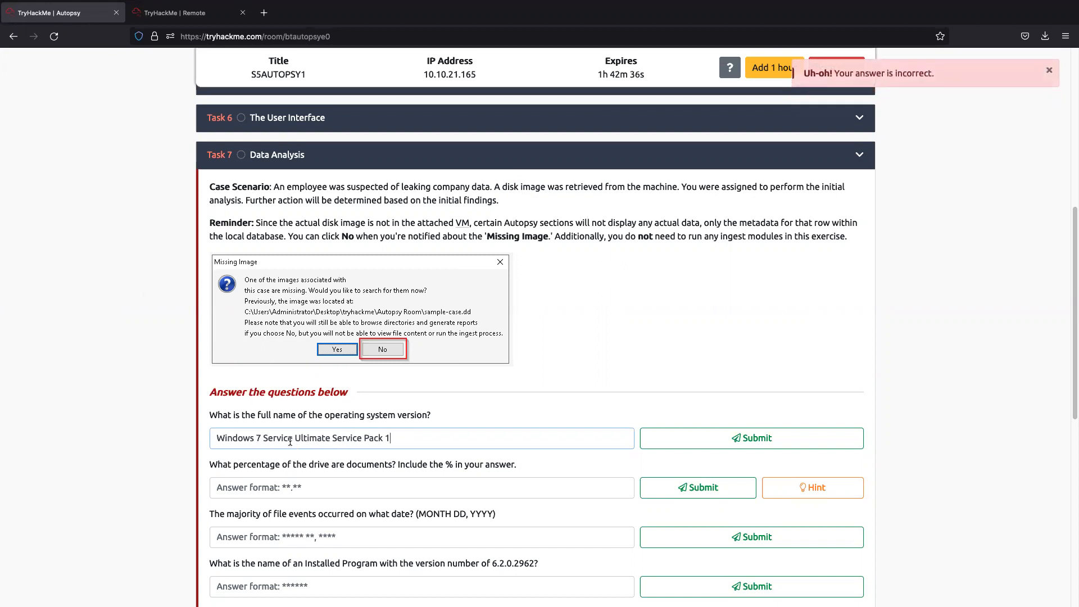
Remove the extra word "Service" before "Ultimate" and submit "Windows 7 Ultimate Service Pack 1" as the operating system version.
key(BackSpace)
key(BackSpace)
key(BackSpace)
key(BackSpace)
key(BackSpace)
key(BackSpace)
key(BackSpace)
key(BackSpace)
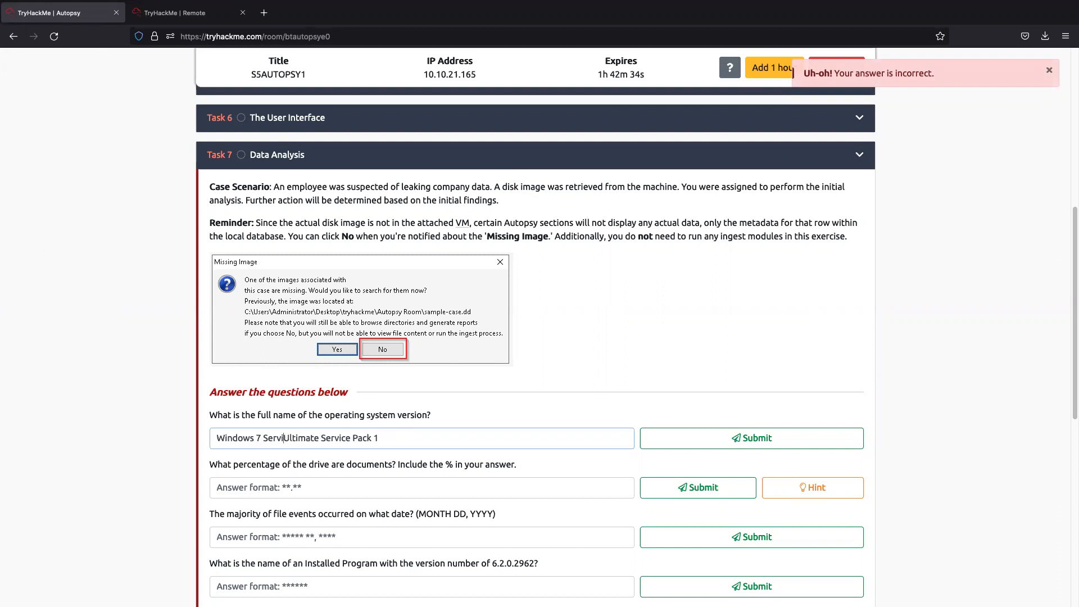
key(Return)
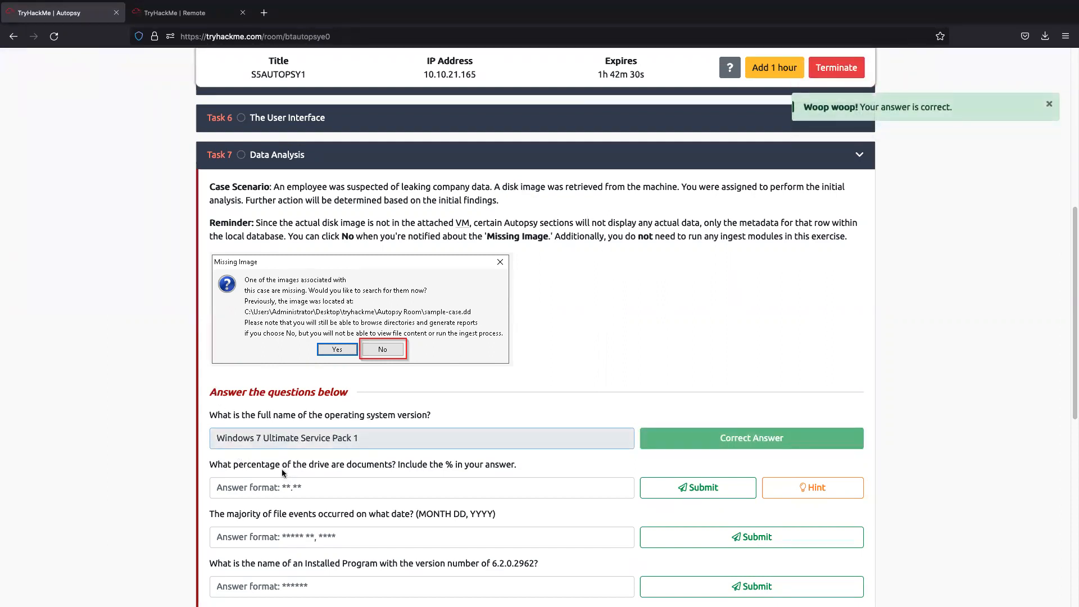
Return to the remote case, look through the tree down to Extracted Content, and check the SOFTWARE file's size in the RegBack listing.
click(153, 35)
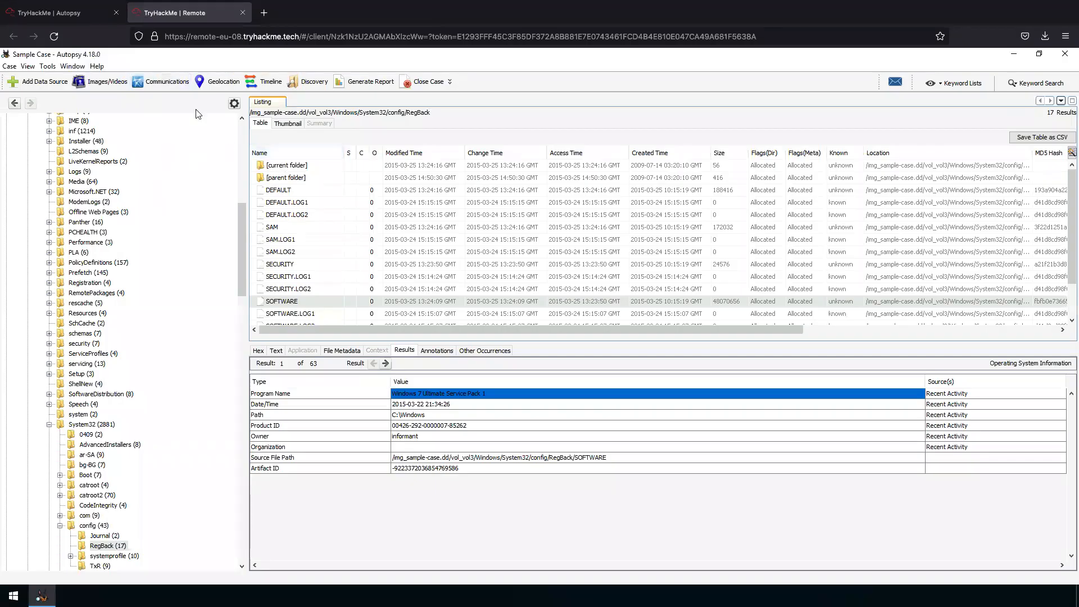
scroll(84, 385, down, 15)
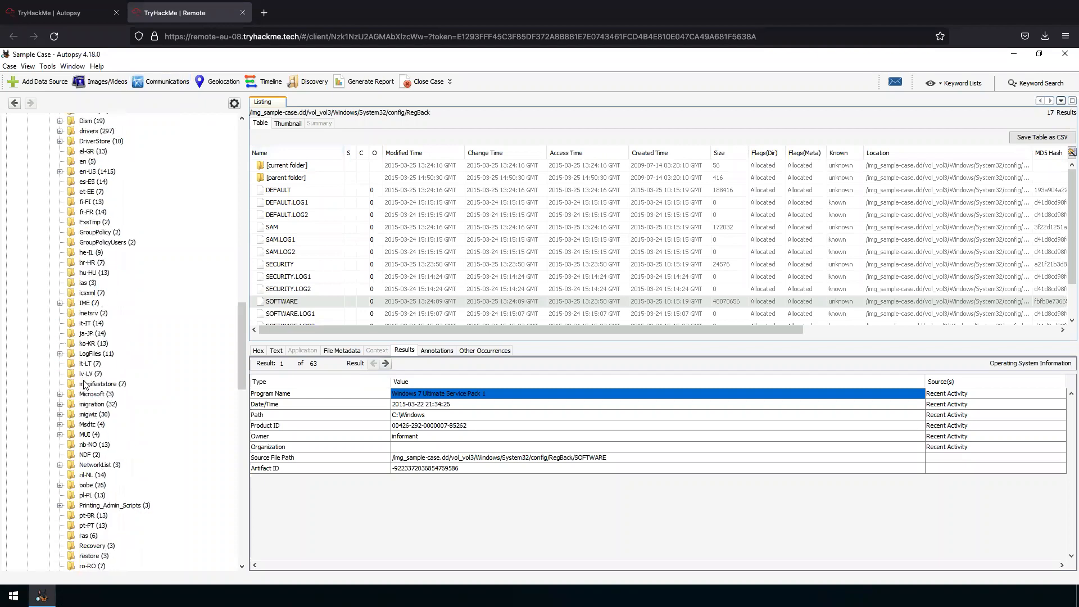
scroll(84, 385, down, 20)
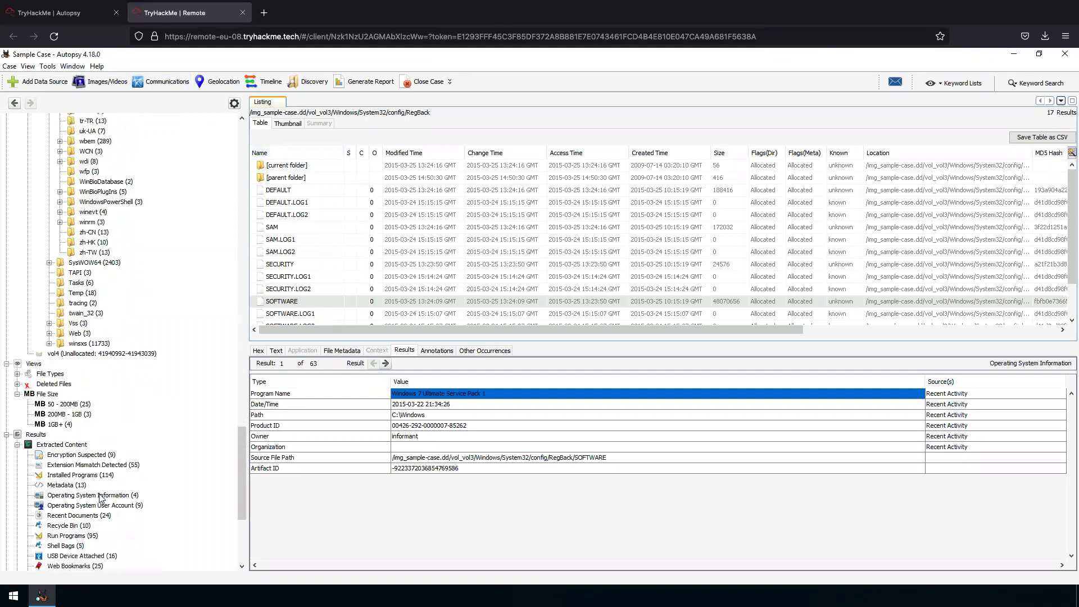
scroll(306, 225, down, 2)
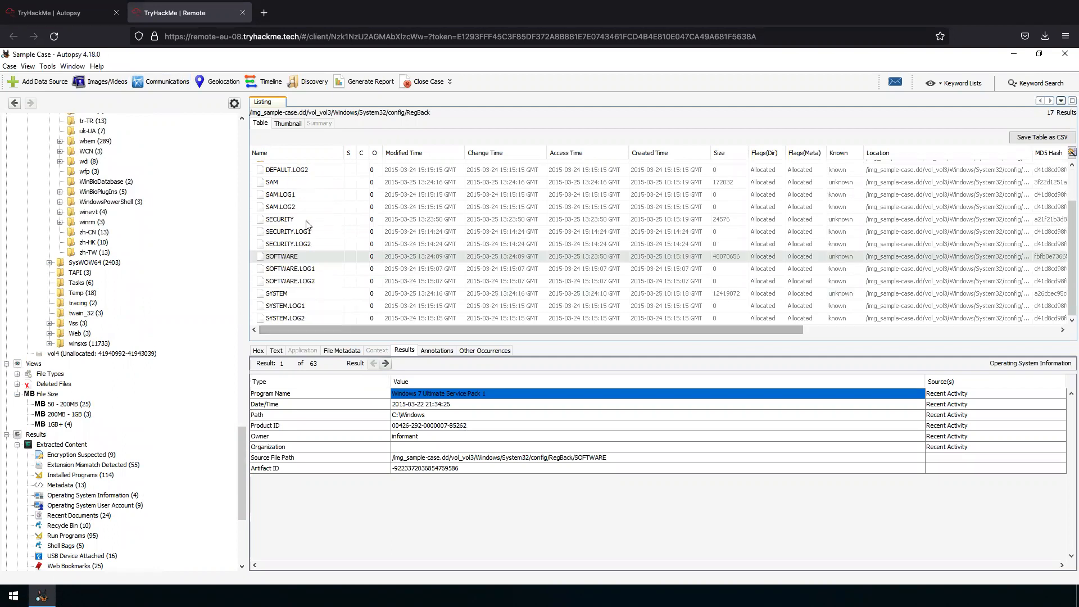
scroll(354, 291, up, 2)
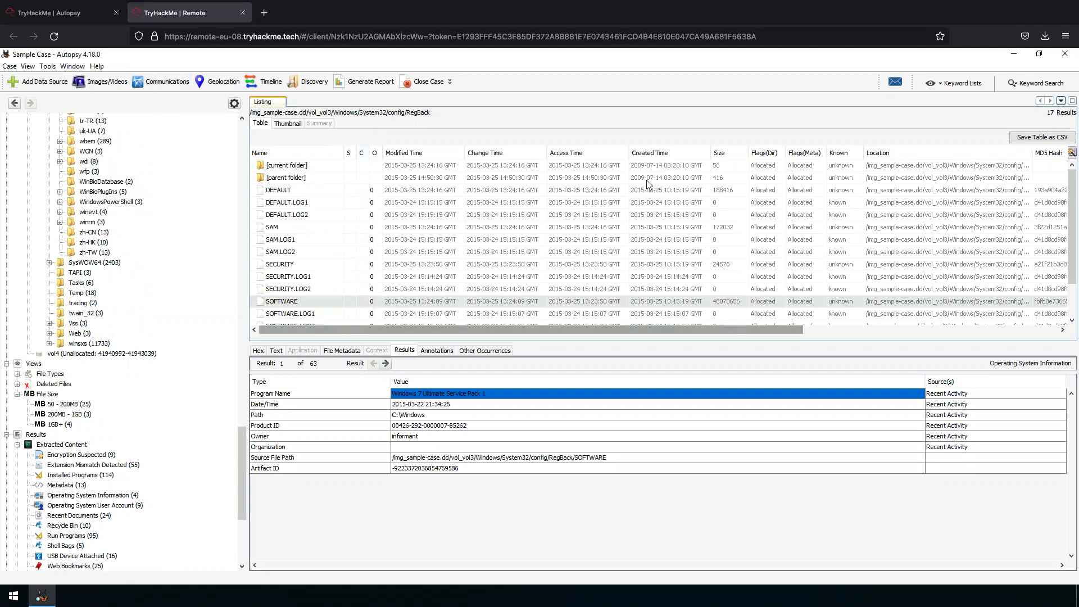
click(728, 304)
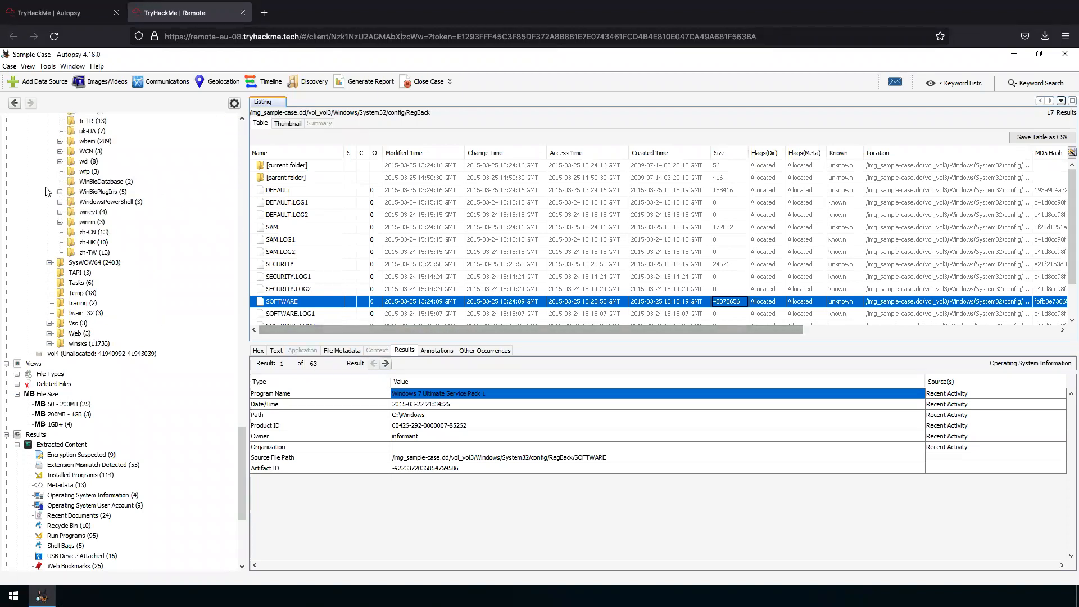
Collapse the sample-case.dd data source in the case tree and display its volume listing.
scroll(51, 191, up, 10)
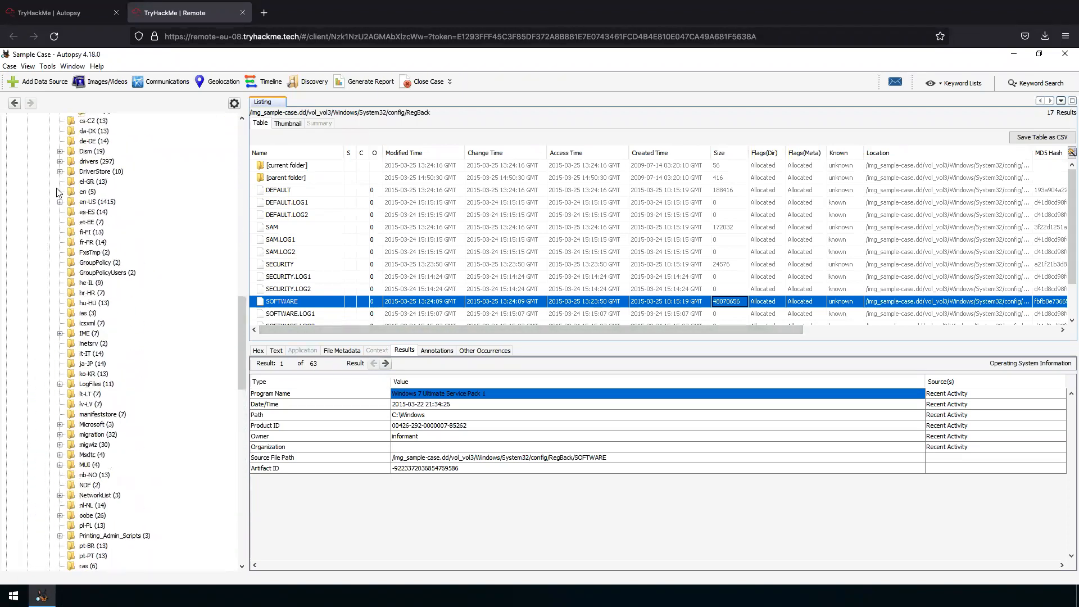
scroll(53, 190, up, 15)
scroll(56, 188, up, 15)
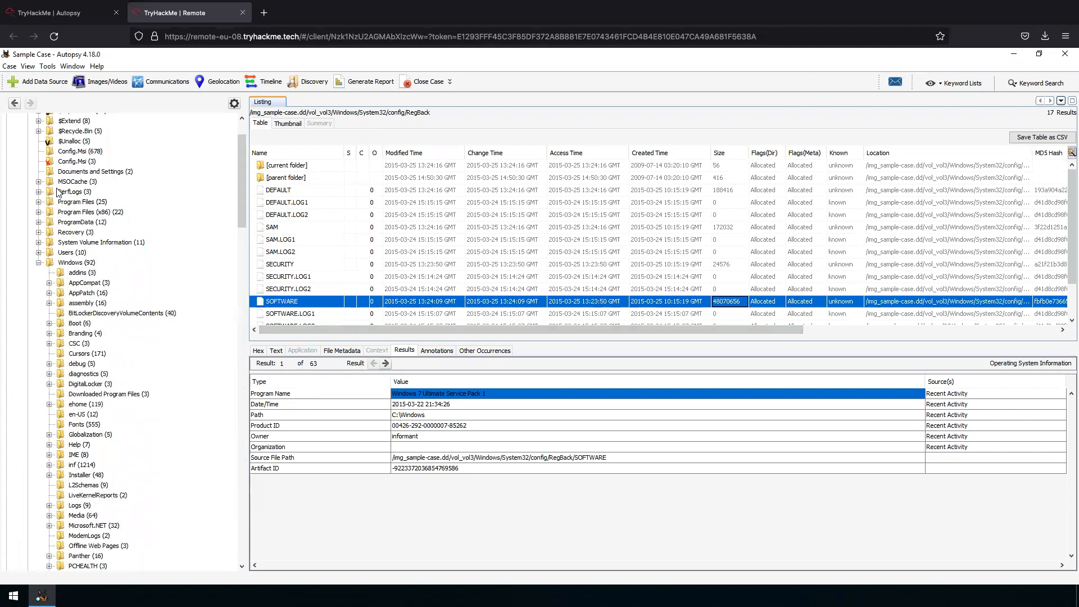
click(17, 128)
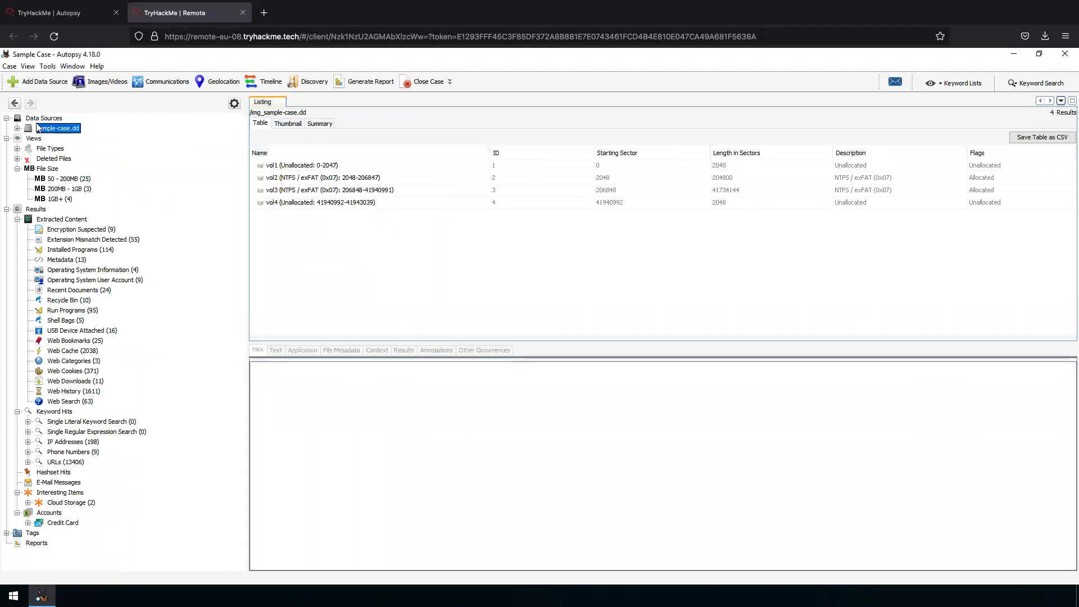
Return to the TryHackMe room and read the hint for the drive document percentage question.
click(76, 13)
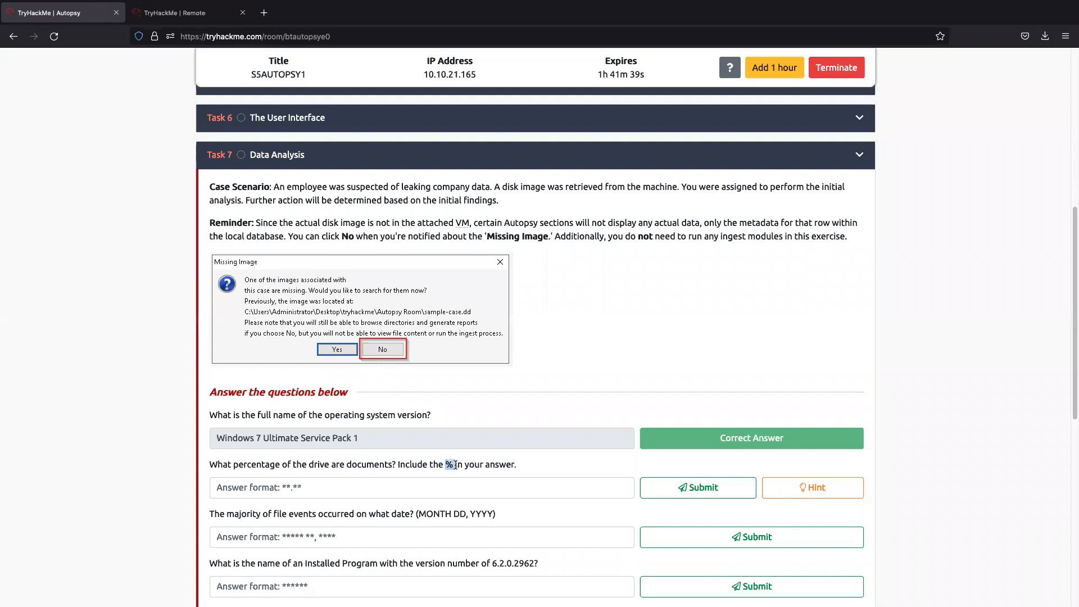
click(804, 489)
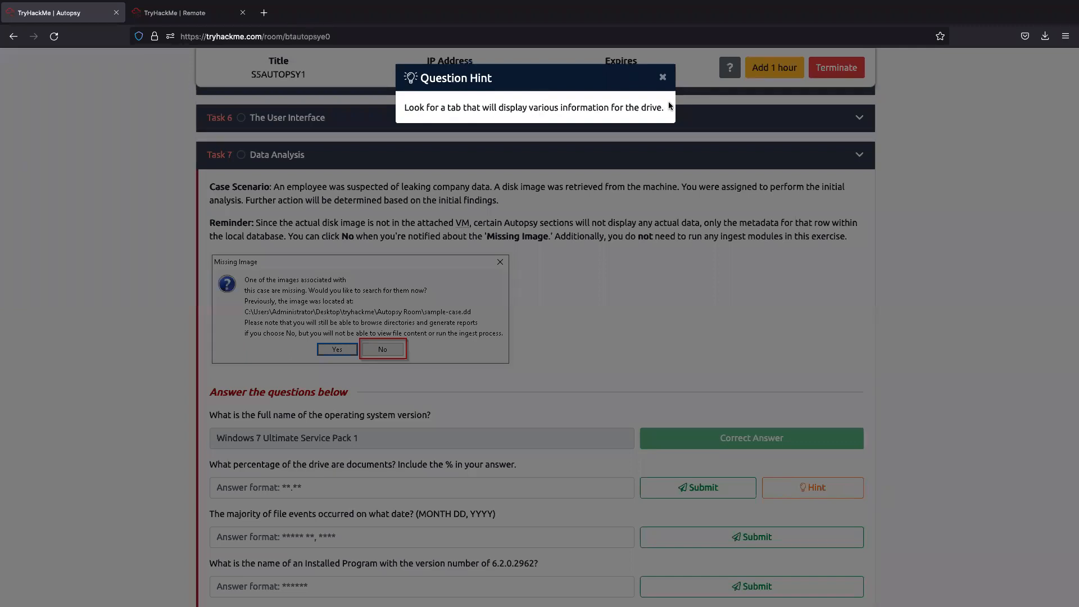
click(662, 77)
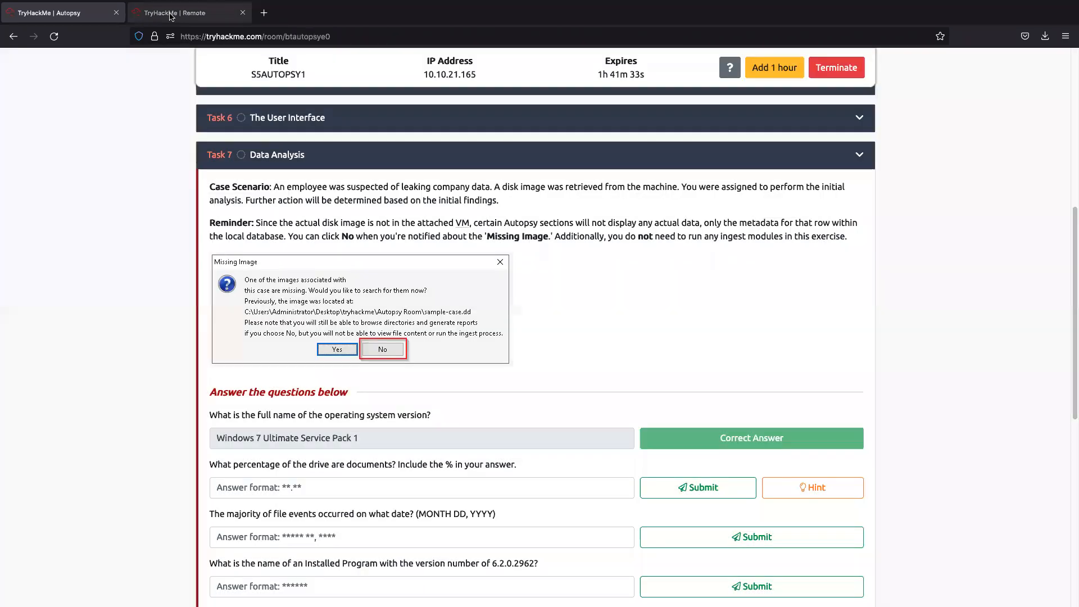
In the remote Autopsy case, display the sample-case.dd summary with its file types chart to check the documents percentage.
click(171, 15)
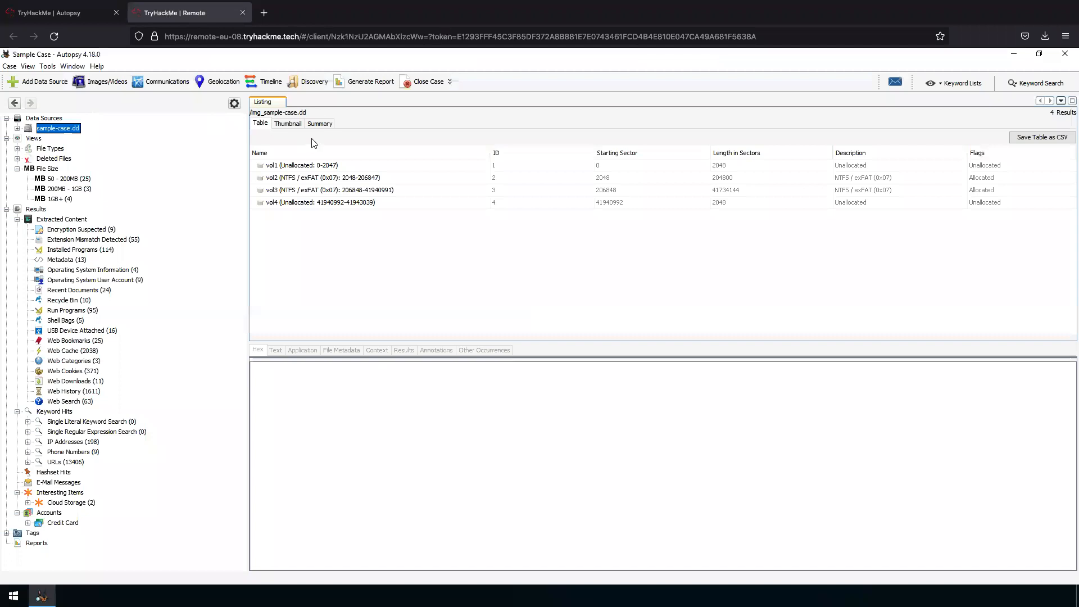
click(293, 126)
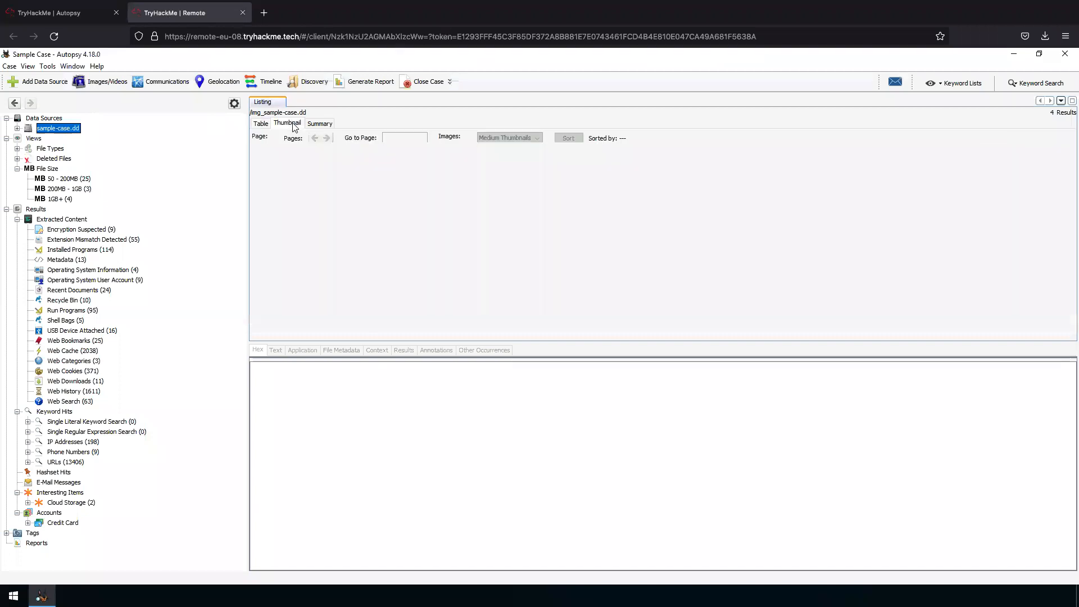
click(319, 124)
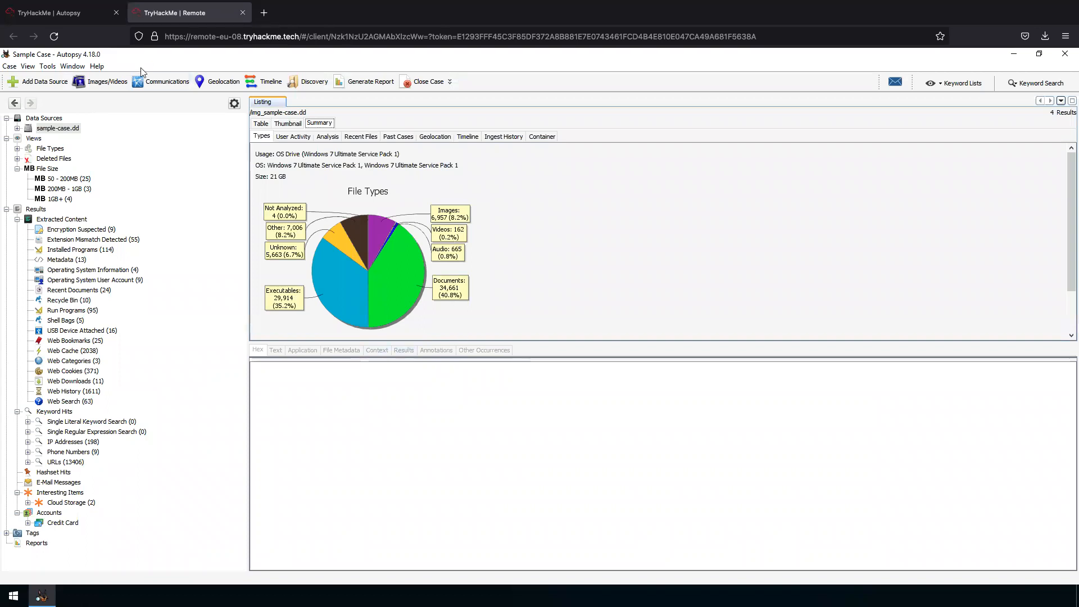
Submit "40.8%" in the TryHackMe room as the percentage of the drive that is documents.
click(50, 18)
click(329, 489)
text(10)
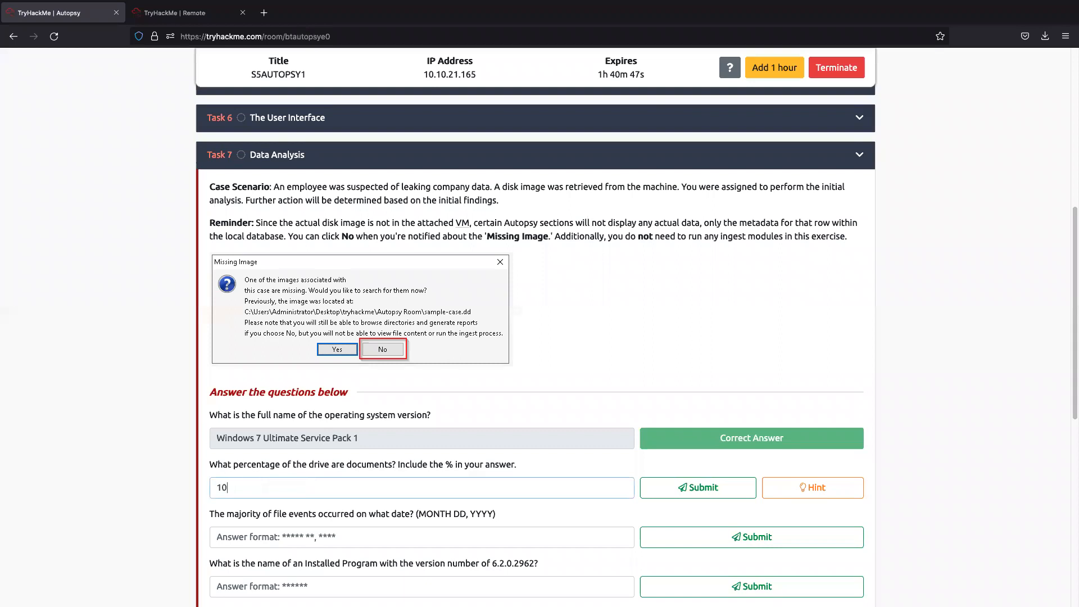
key(BackSpace)
text(4)
key(Return)
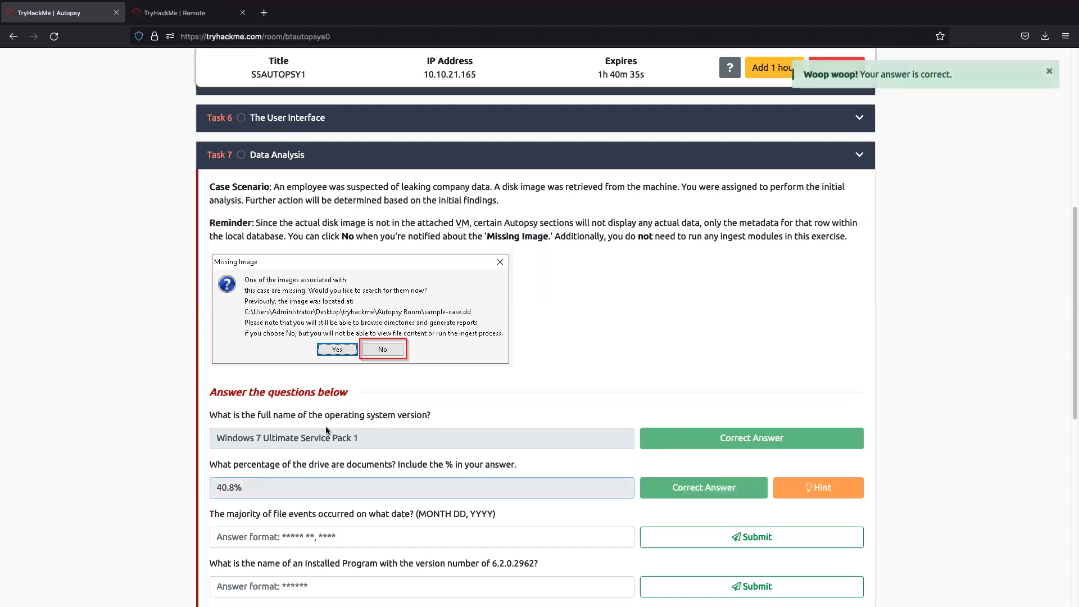
Read the remaining questions, then in the remote case collapse sample-case.dd in the tree and display its volume listing.
scroll(325, 426, down, 2)
scroll(293, 402, down, 2)
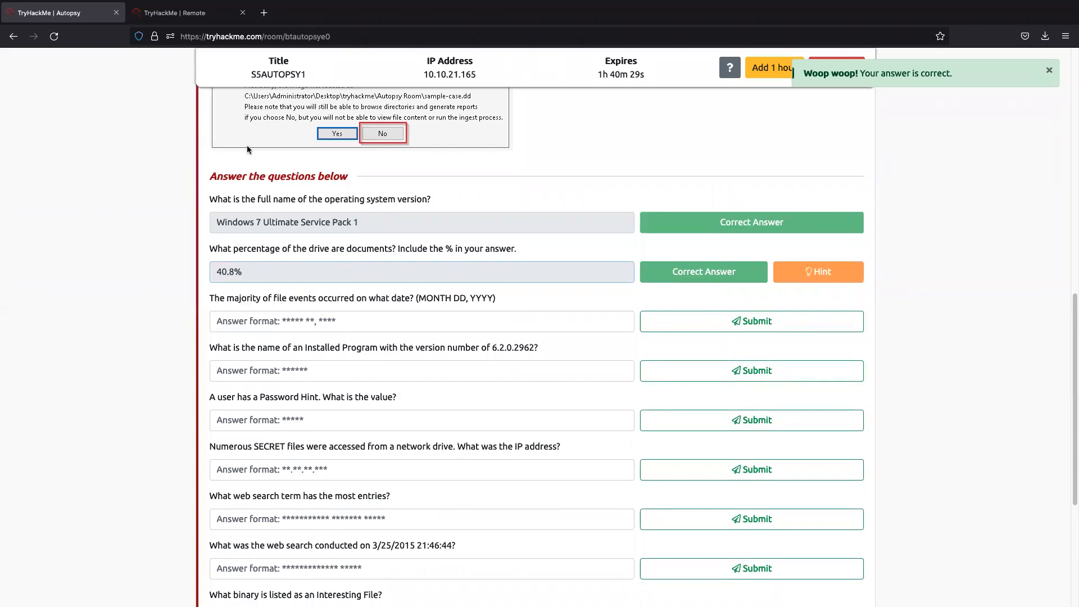
click(181, 13)
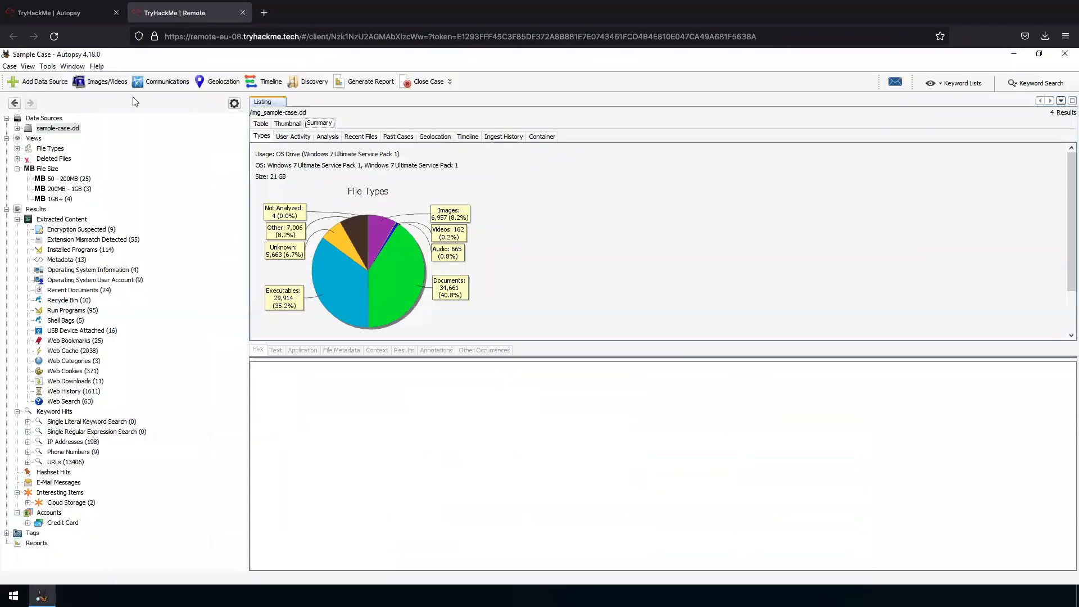
click(14, 104)
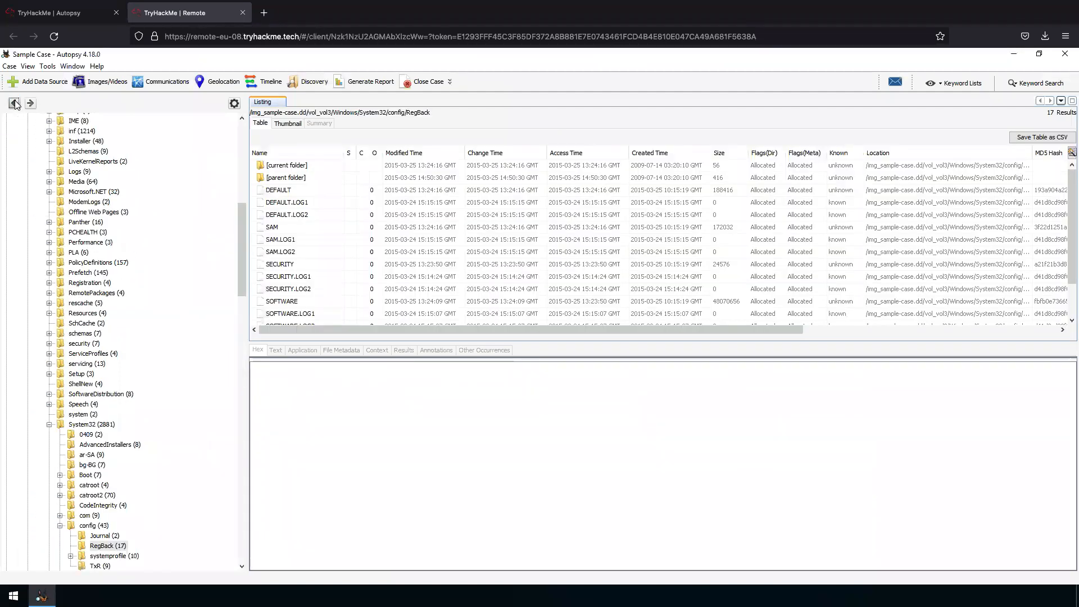
click(14, 104)
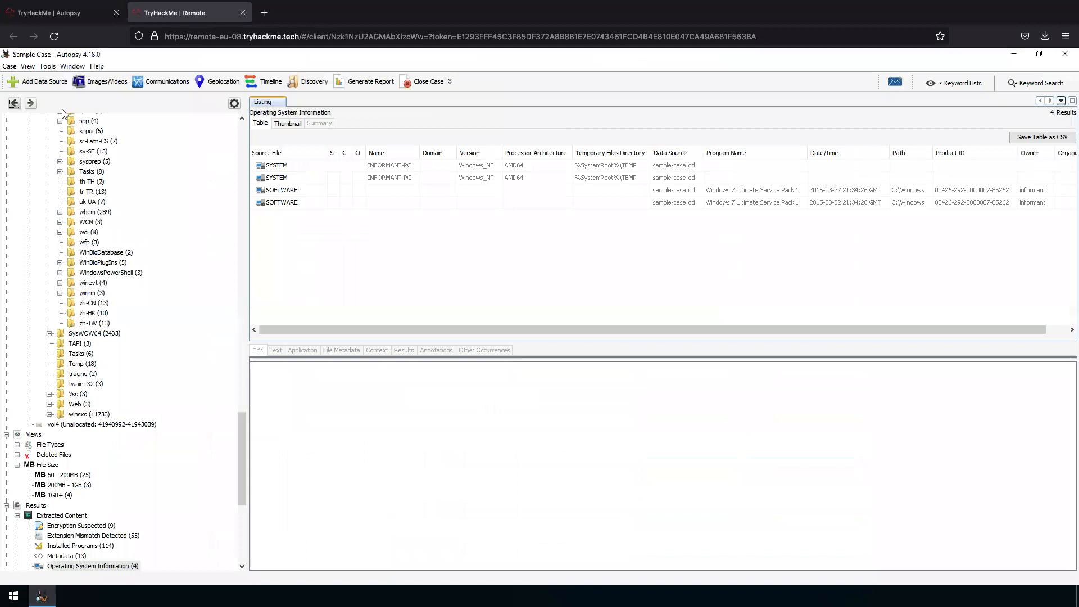
scroll(91, 356, up, 5)
scroll(92, 356, up, 15)
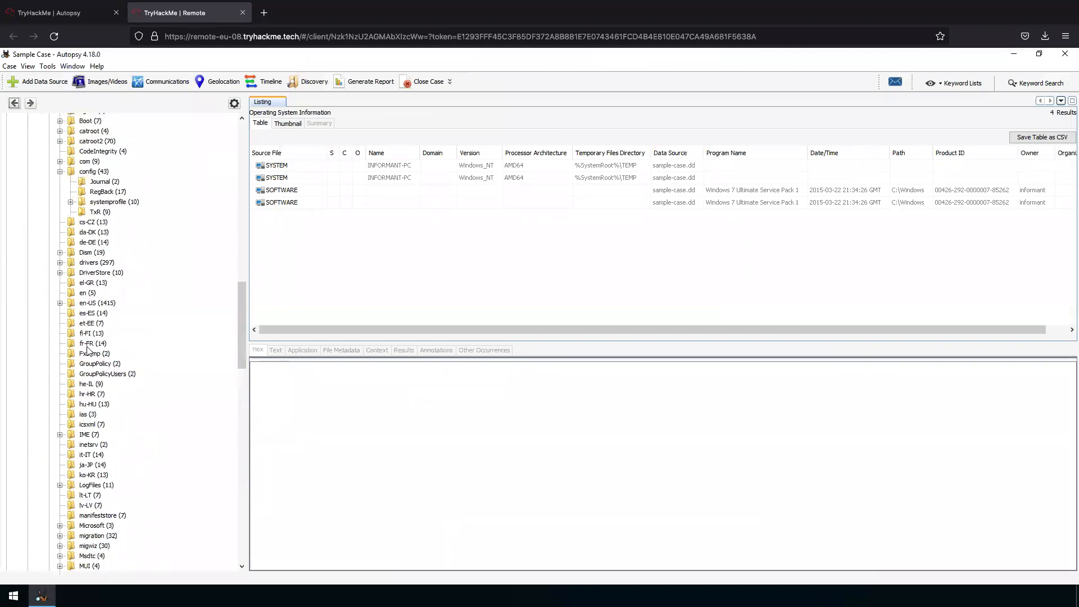
scroll(88, 344, up, 7)
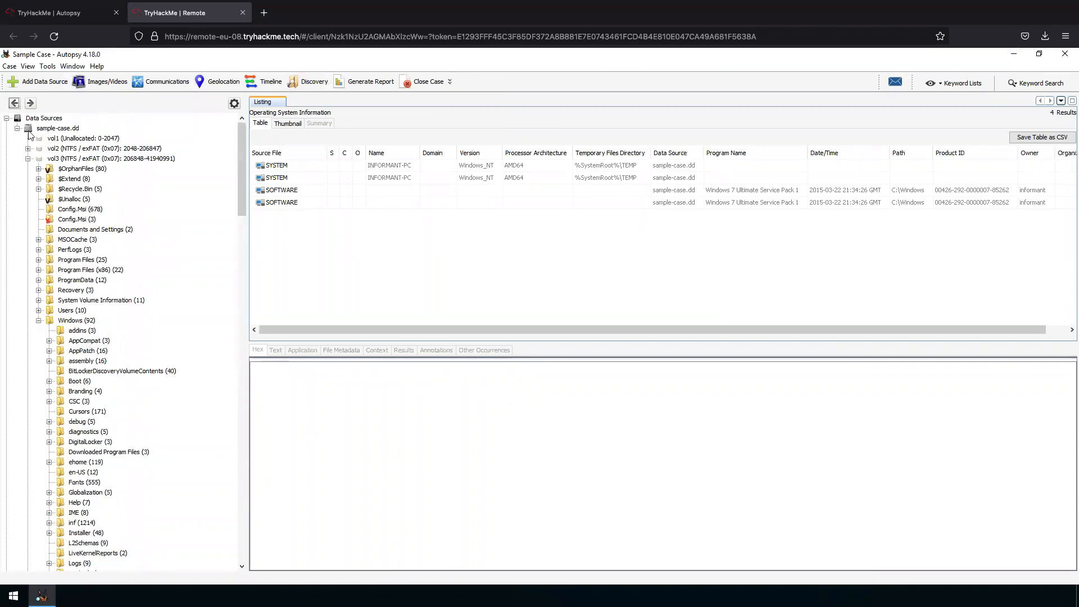
click(17, 128)
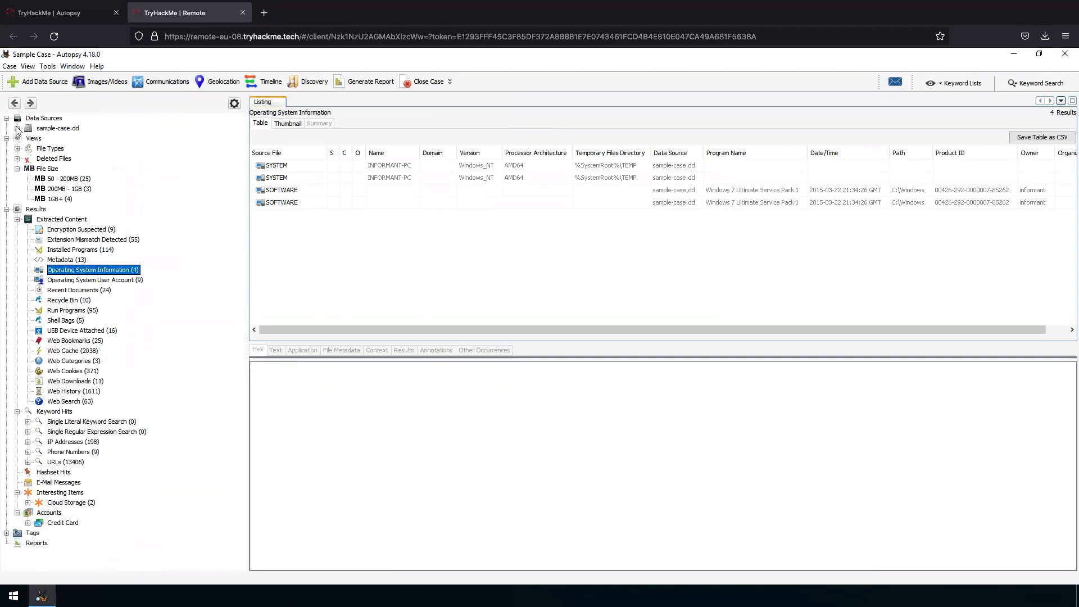
click(51, 130)
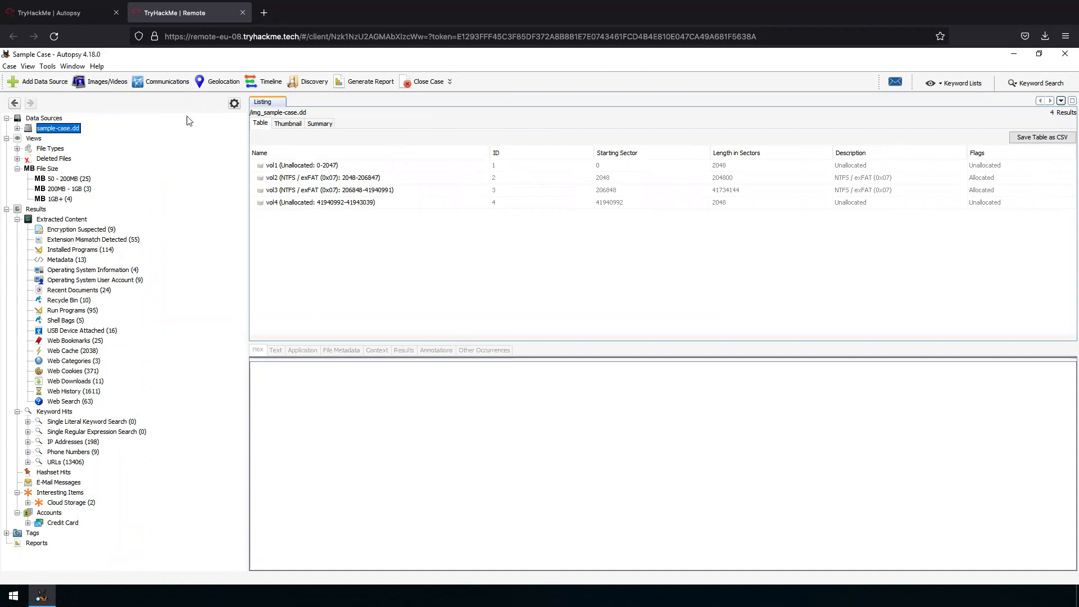
Look through the File Types, Deleted Files and 50 - 200MB views, then list the Installed Programs results.
click(51, 150)
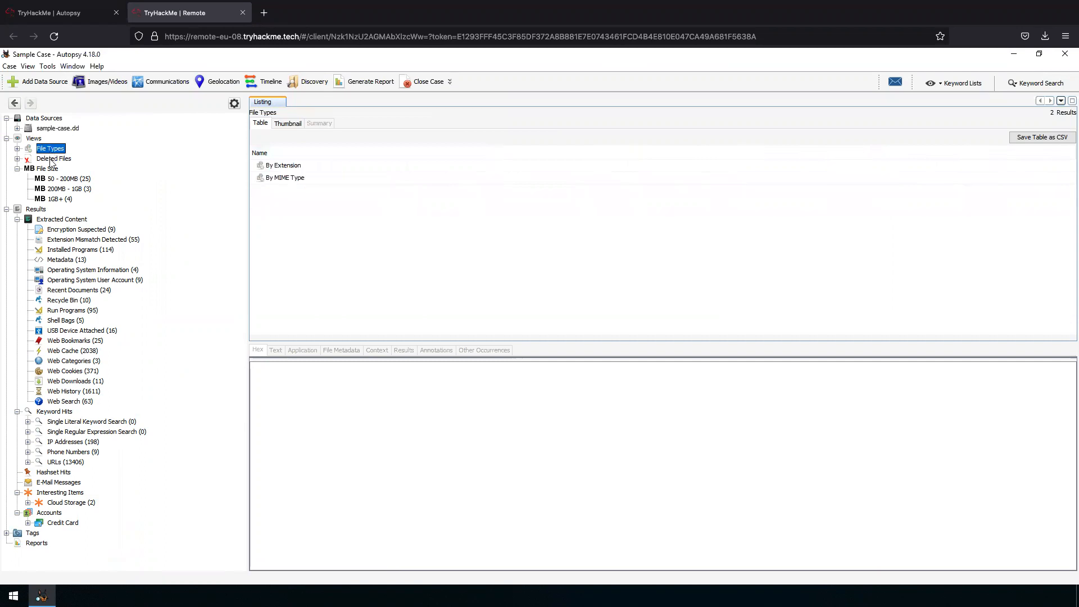
click(54, 159)
click(56, 149)
click(62, 179)
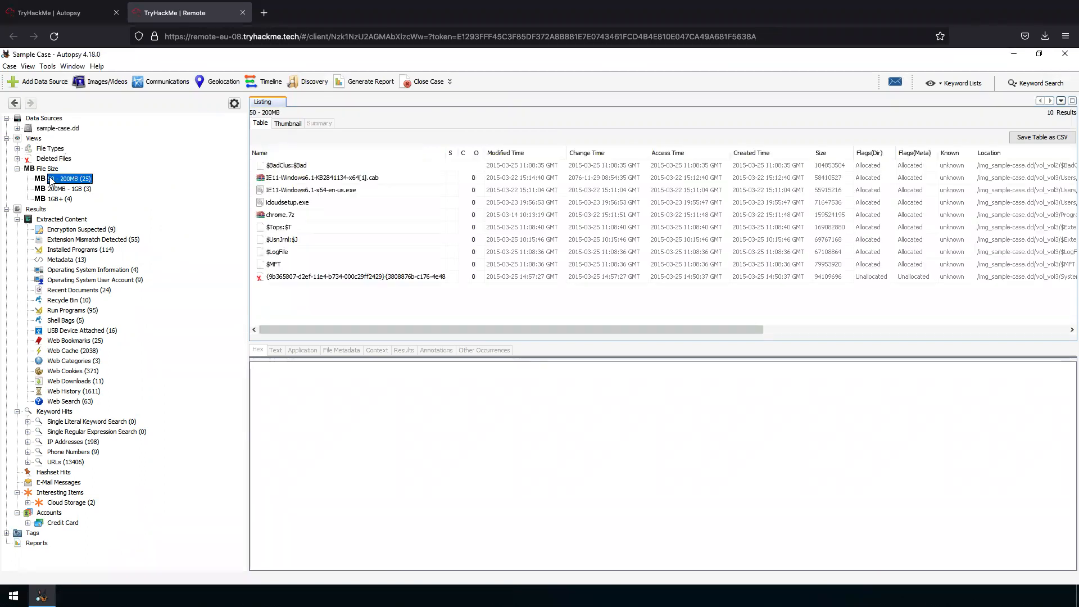
click(84, 251)
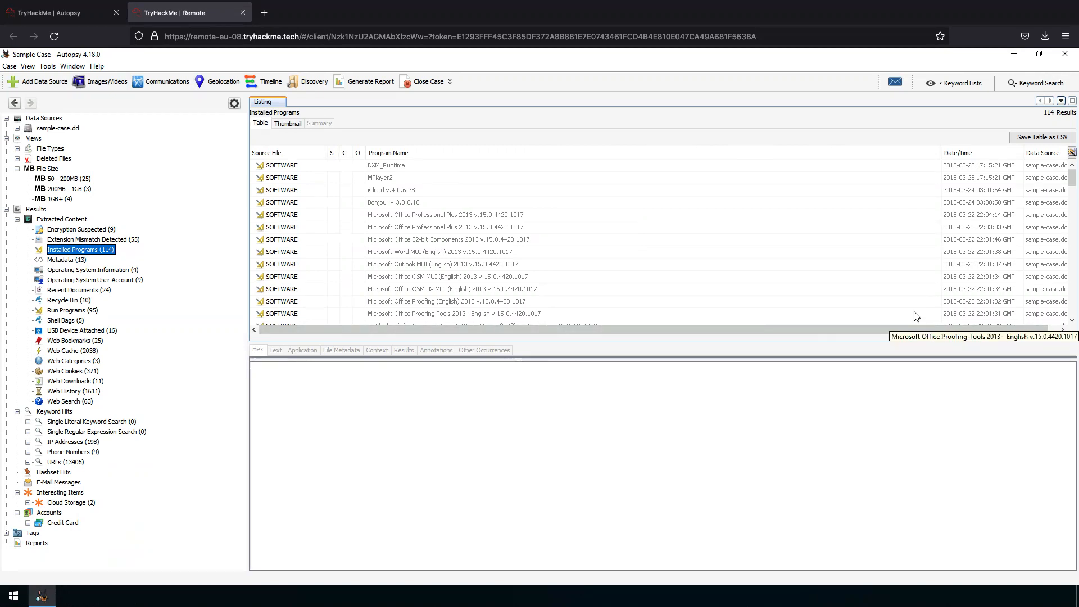
Show the source file of the DXM_Runtime installed program entry in its directory.
click(387, 166)
right_click(387, 168)
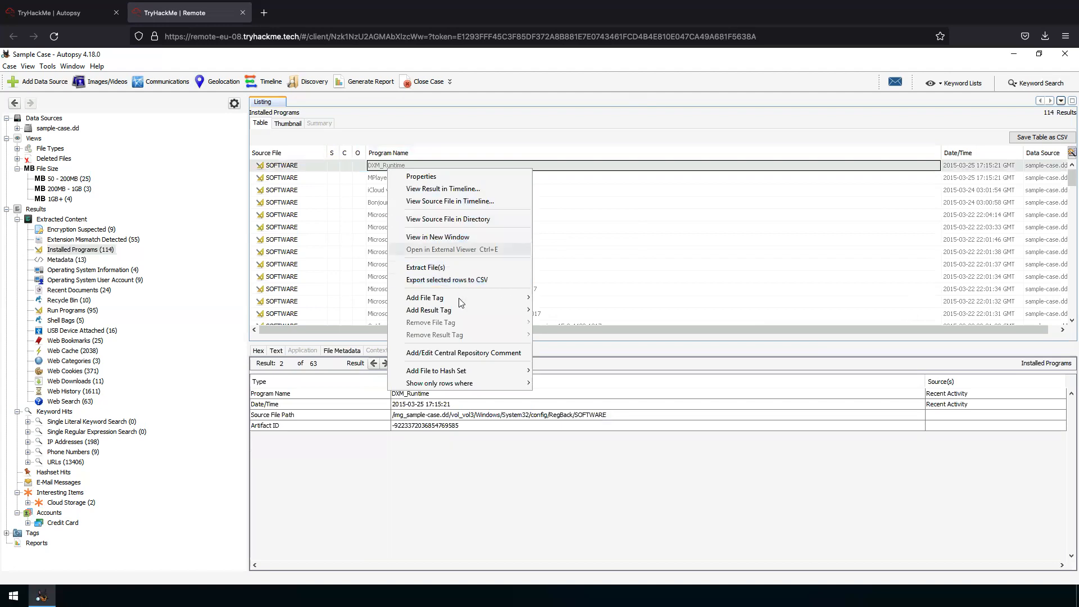
click(485, 220)
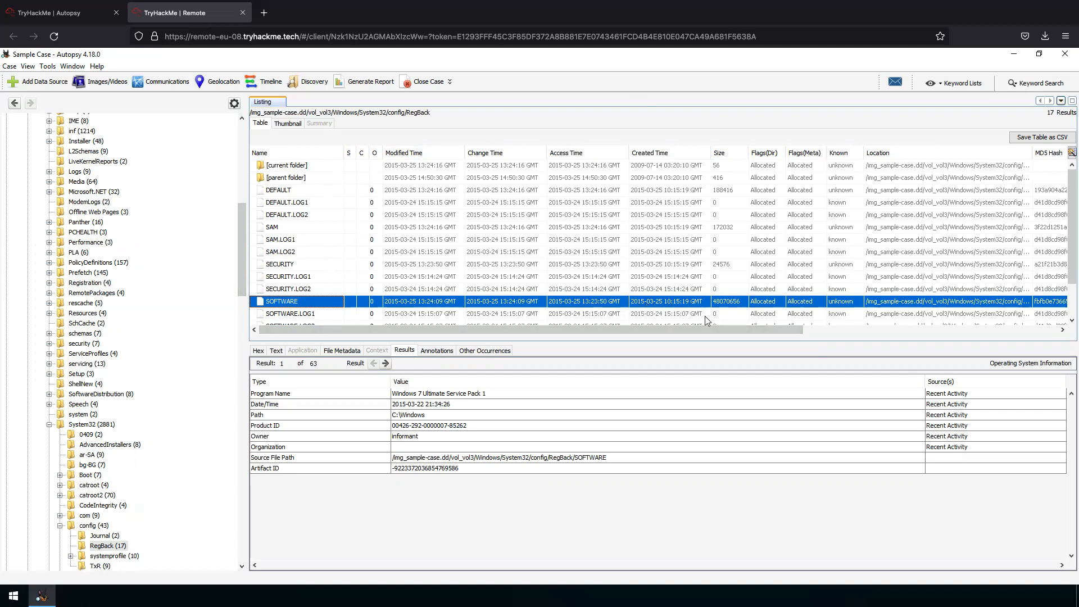
Submit "March 25, 2015" in the TryHackMe room as the date when the majority of file events occurred.
click(61, 18)
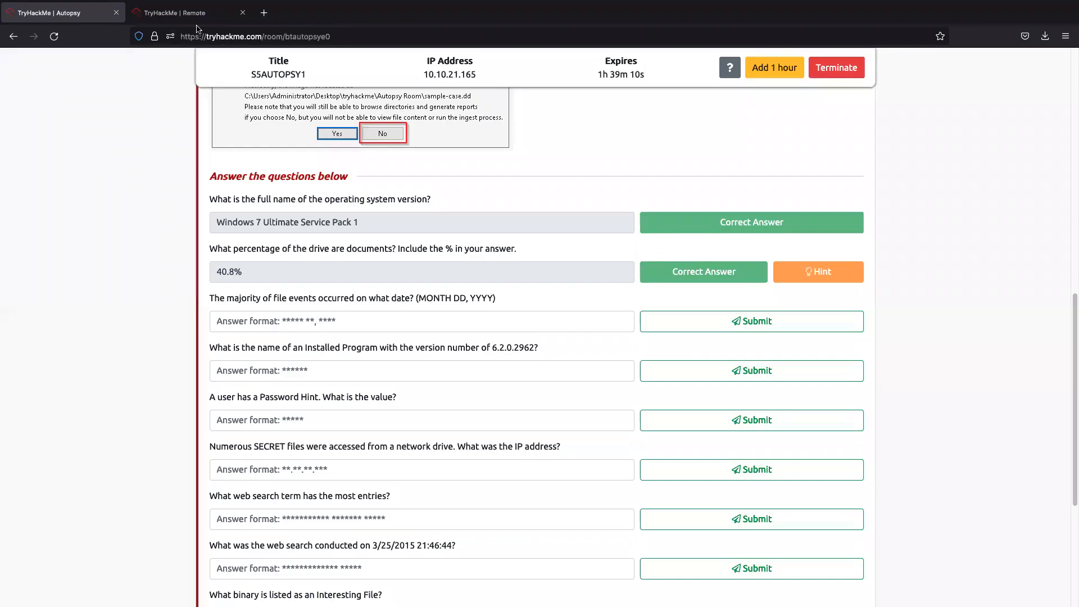
click(174, 13)
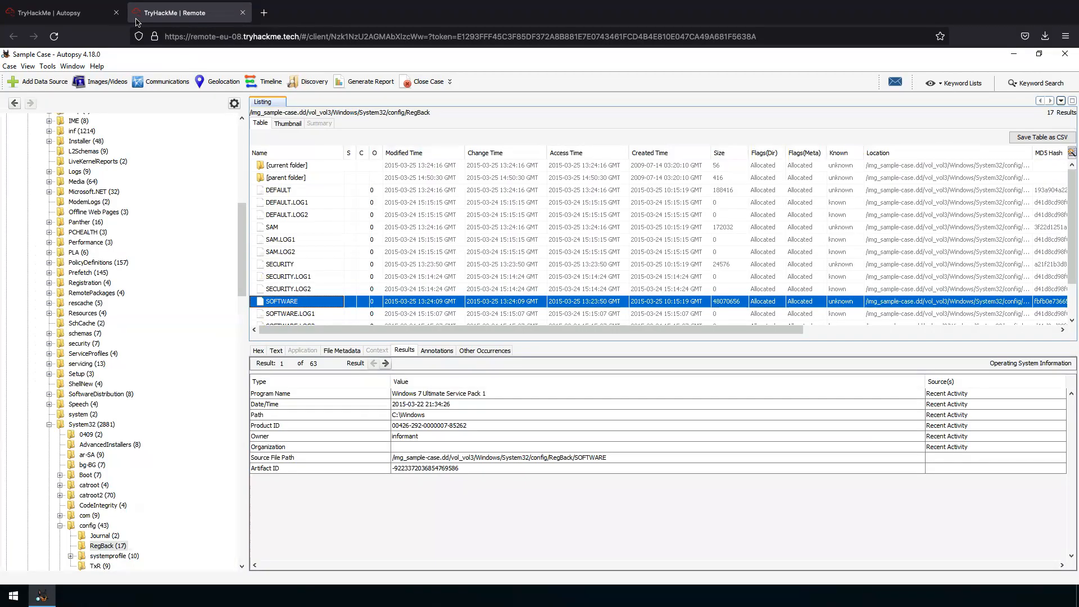
click(90, 17)
click(283, 328)
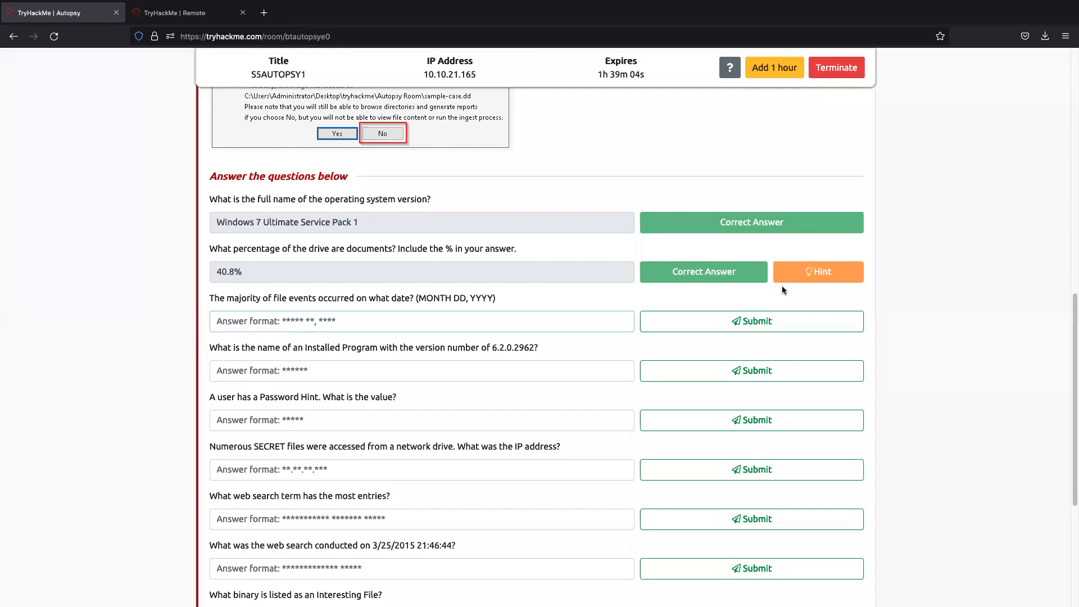
text(March 25, 2015)
key(Return)
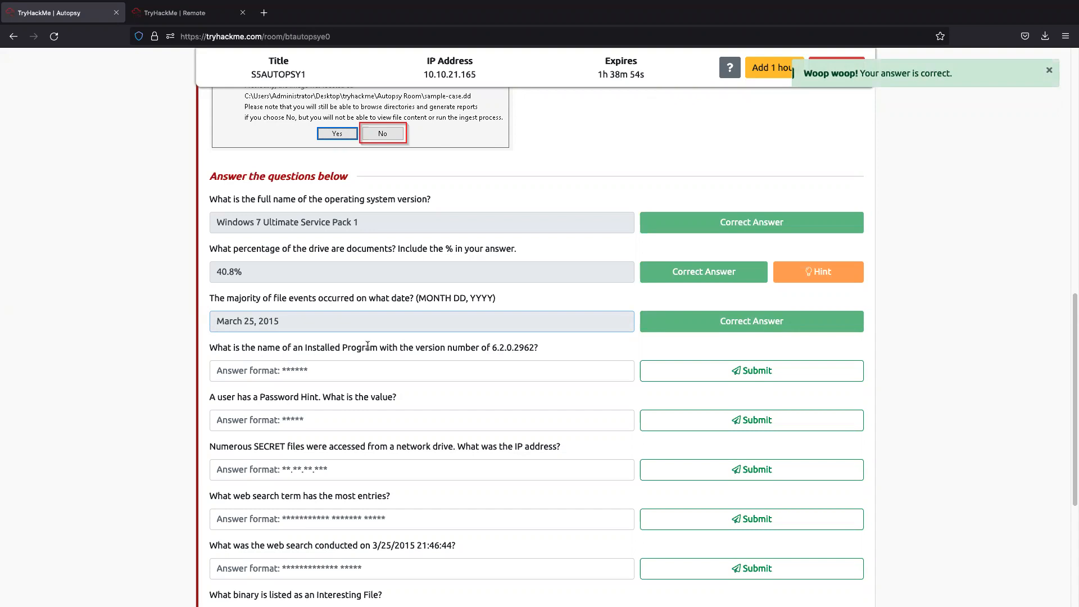
Check the version number in the Installed Program question and look through the RegBack listing in the remote case for it.
drag(493, 349, 531, 351)
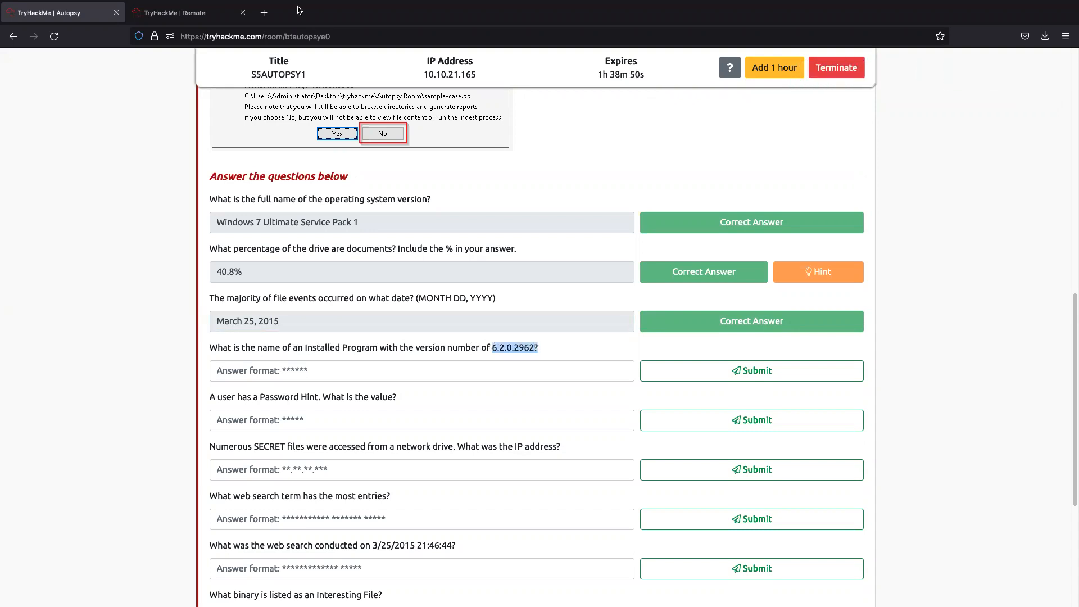
click(224, 12)
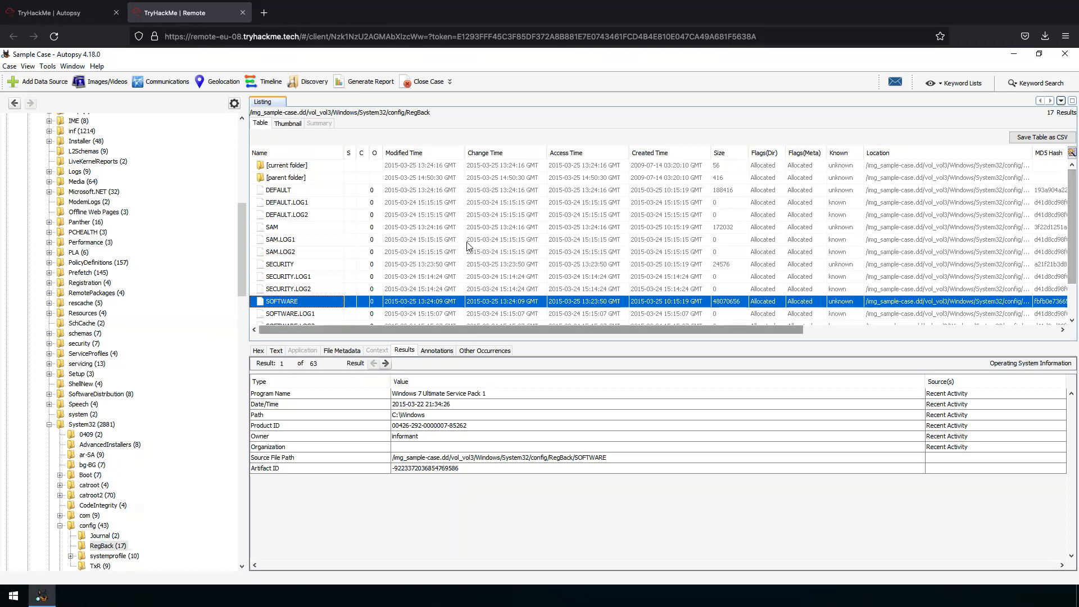
scroll(583, 318, down, 1)
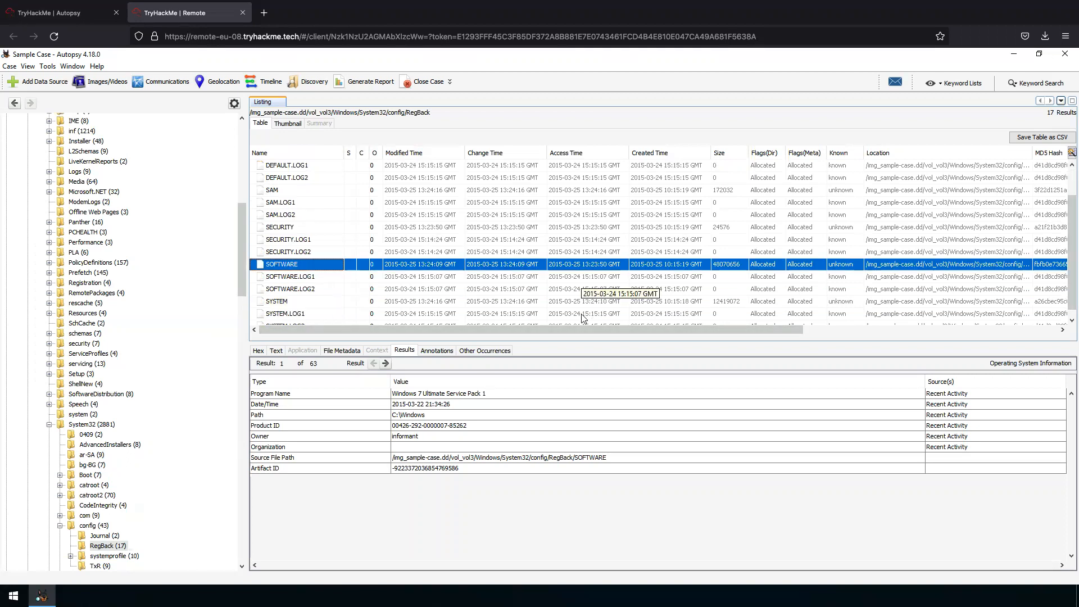
click(59, 7)
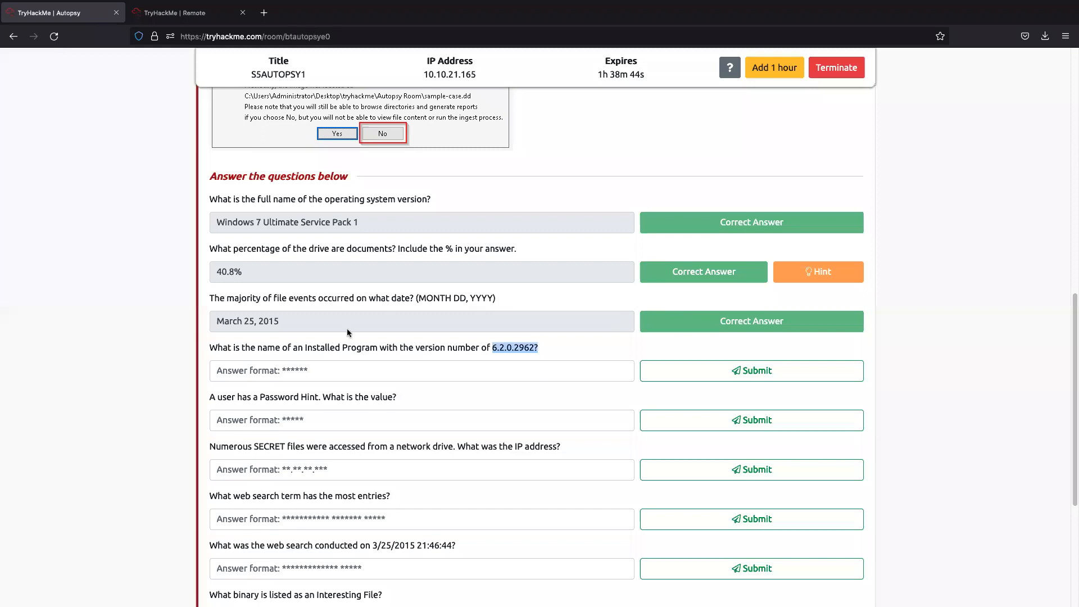
click(195, 14)
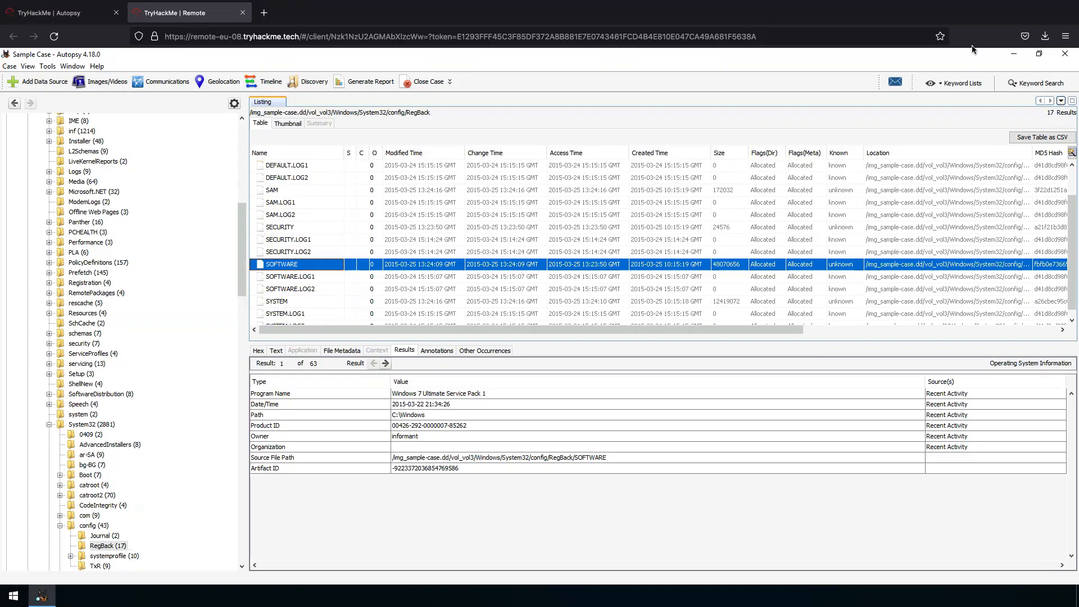
Run an exact-match keyword search of the case for the version number 6.2.0.2962 from the TryHackMe question.
click(1039, 83)
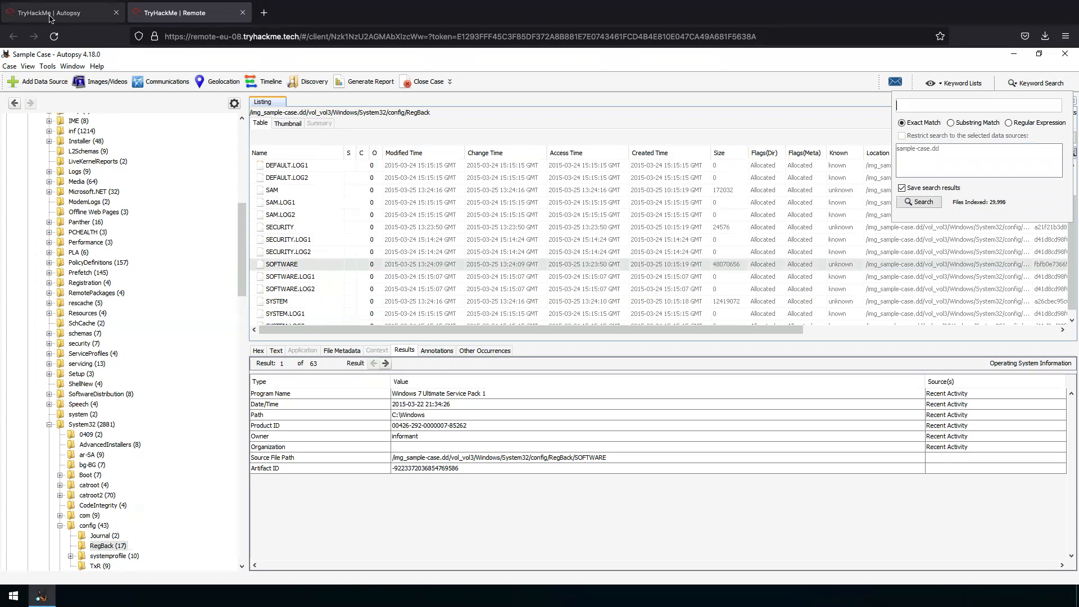
click(29, 23)
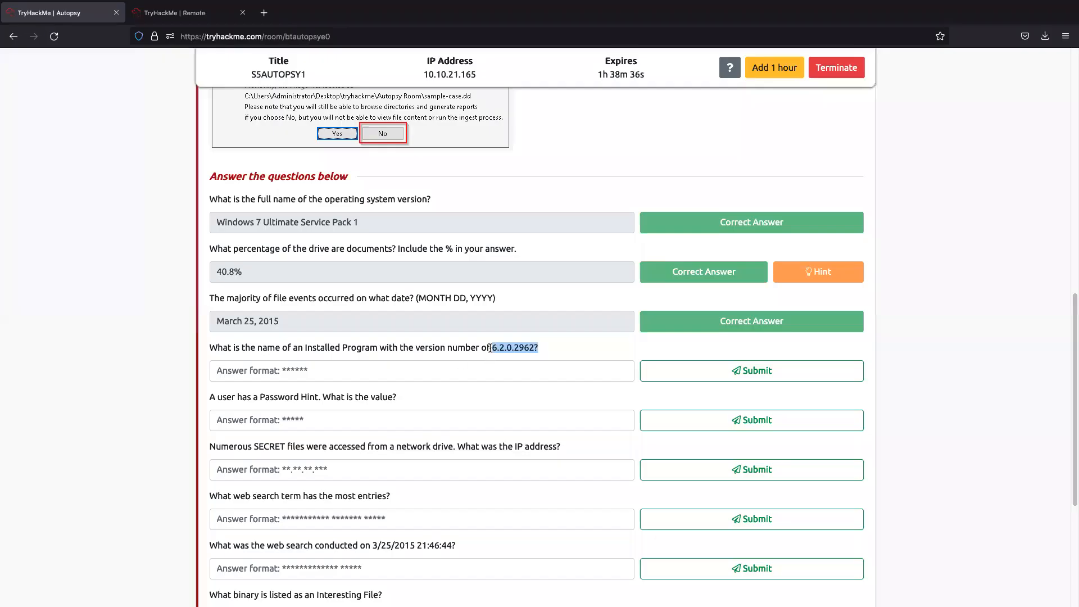
click(185, 12)
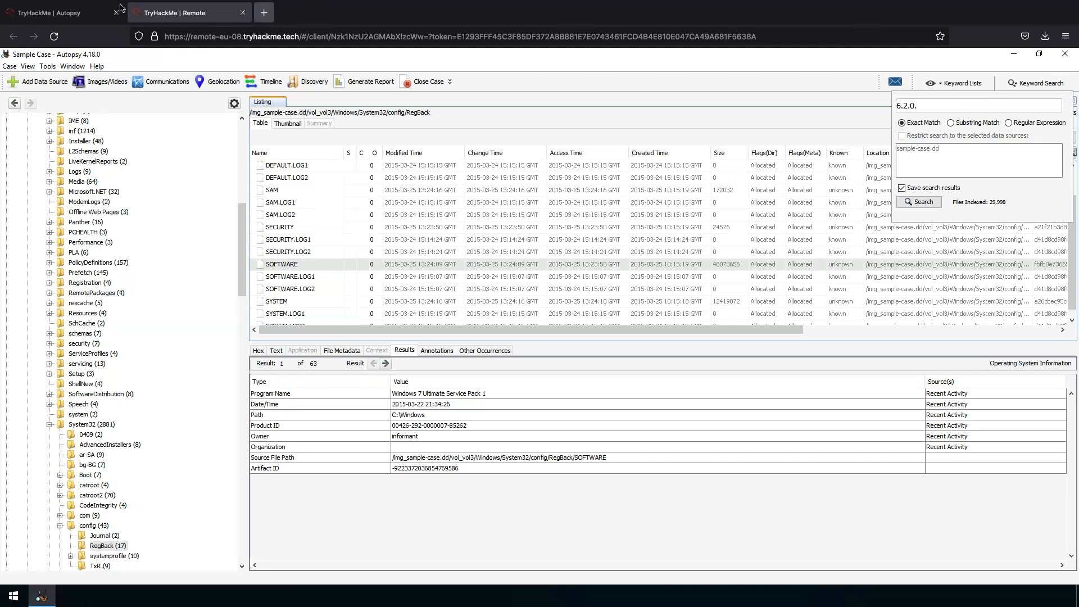
click(34, 12)
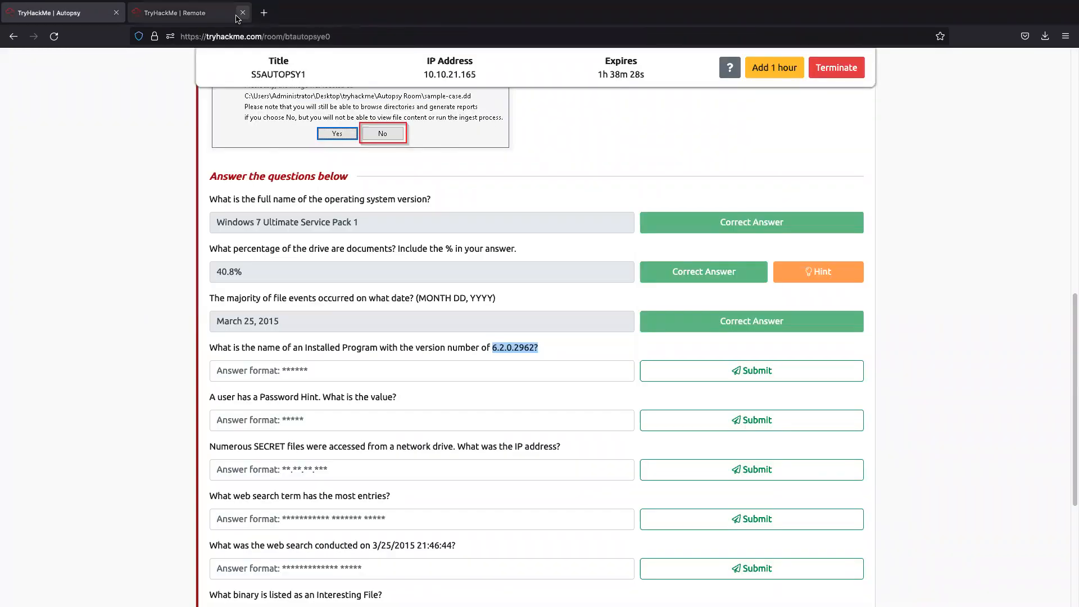
click(169, 15)
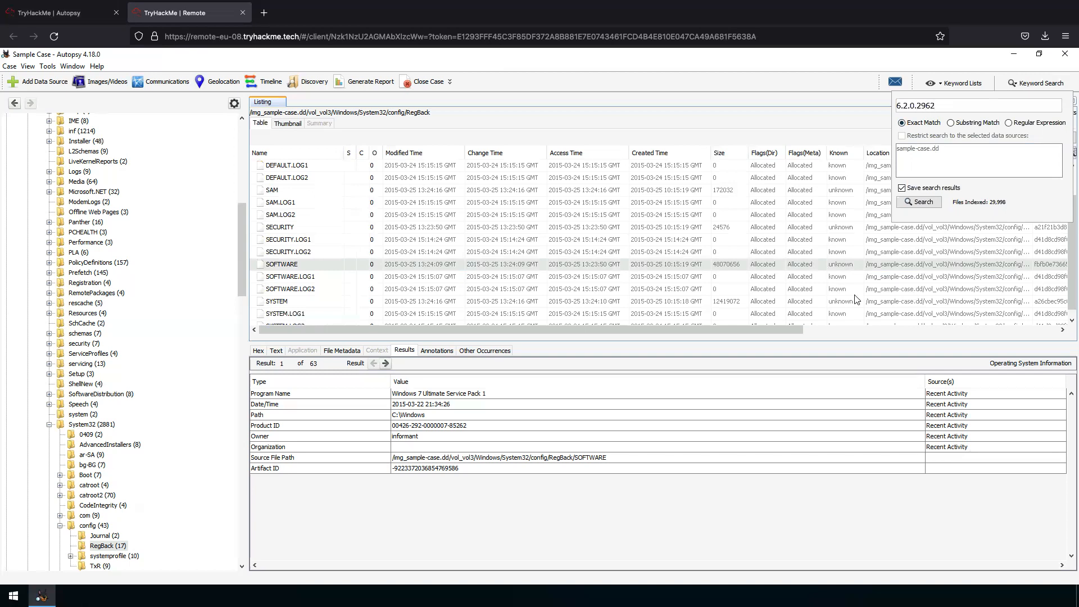
click(936, 202)
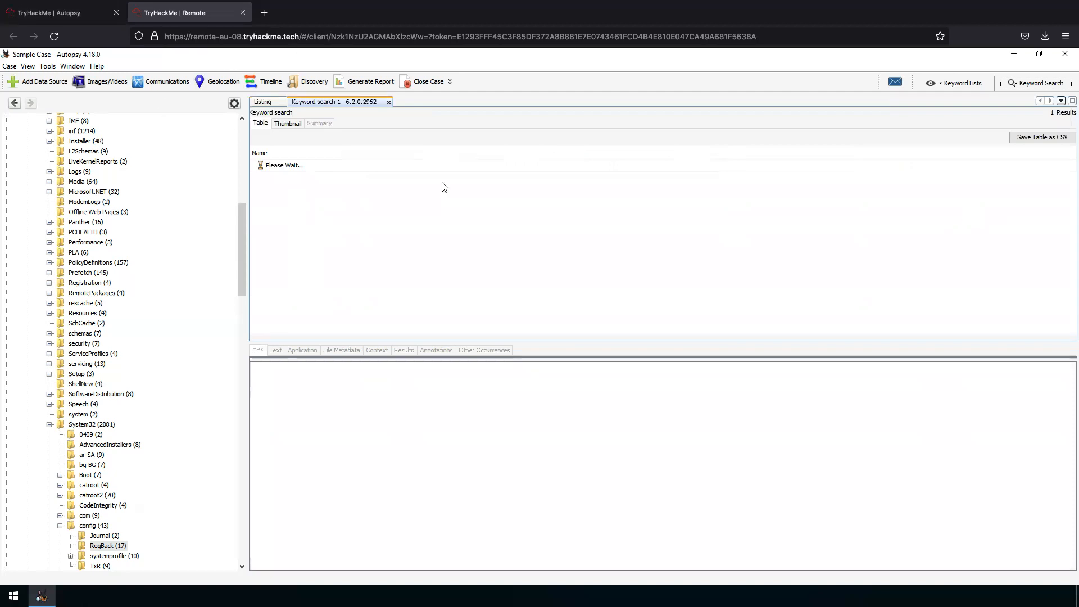
Check the version number in the room's question again and inspect the Eraser.exe match among the keyword search results.
click(72, 12)
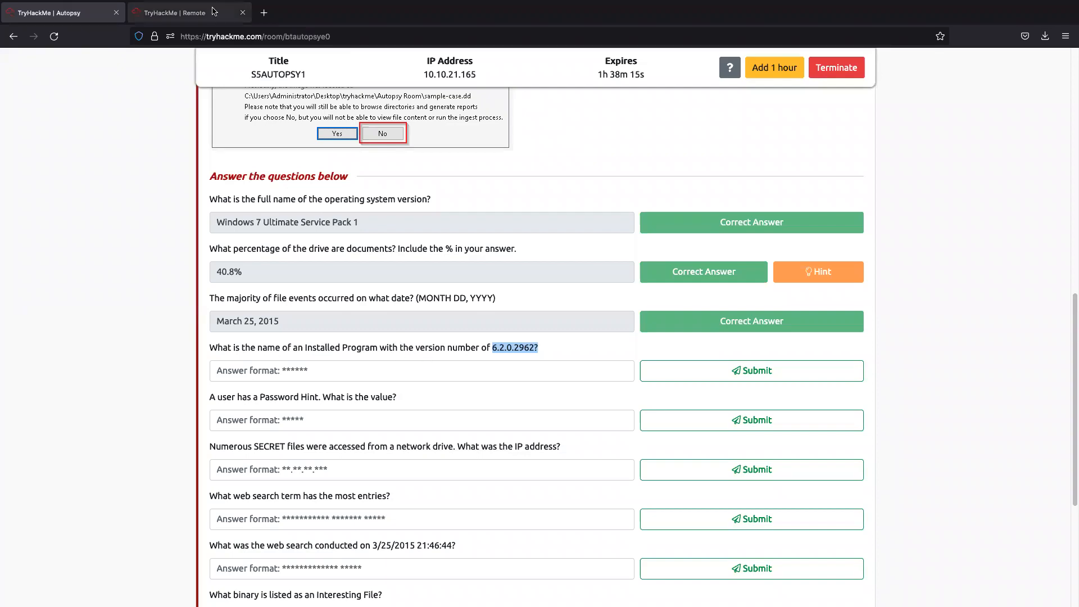
click(193, 13)
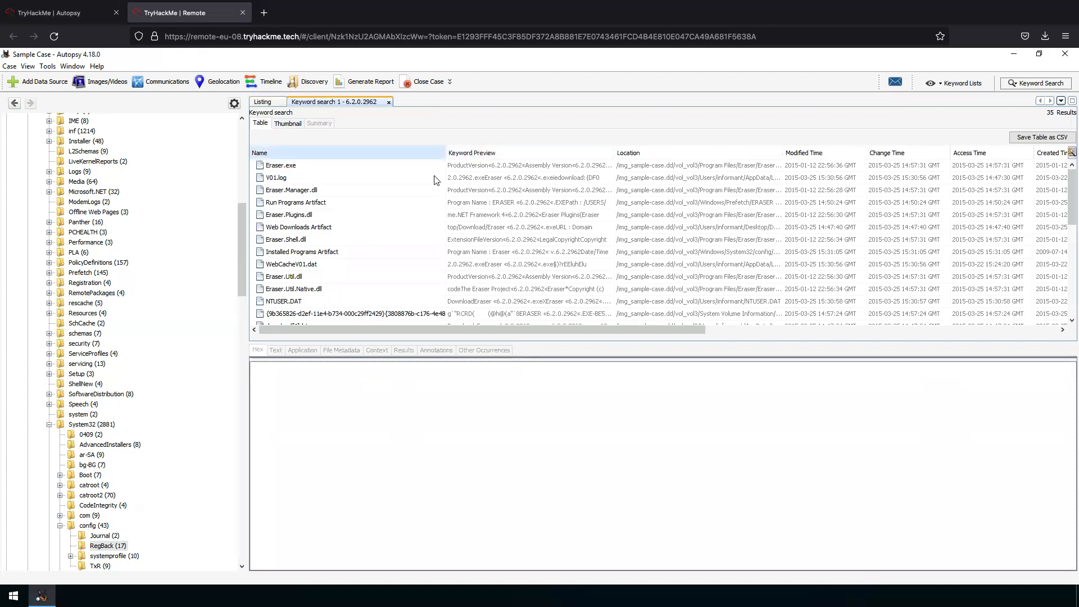
click(340, 178)
click(323, 167)
click(88, 17)
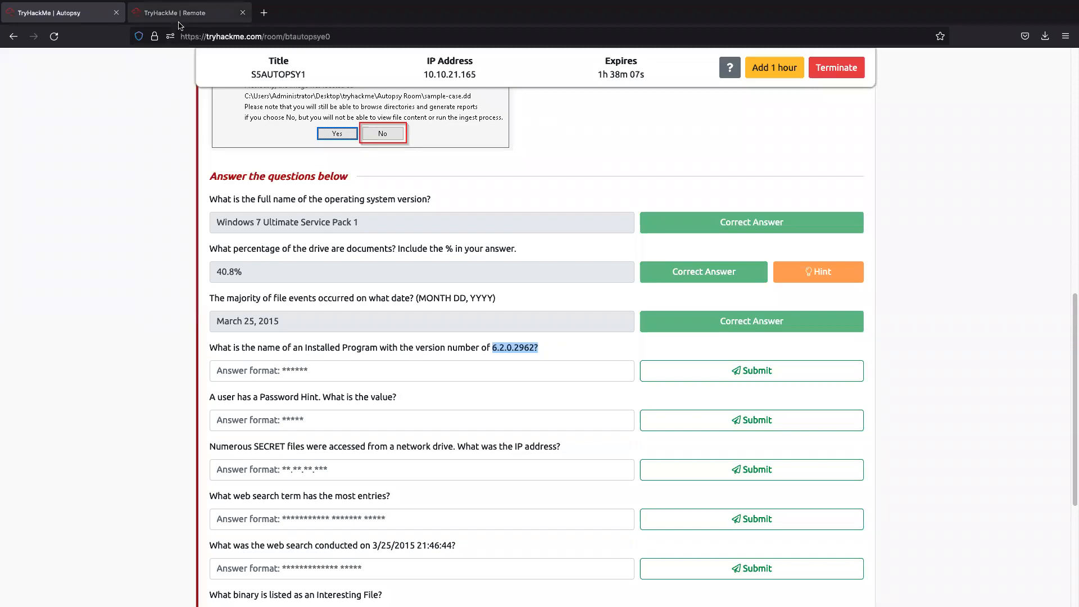
click(231, 15)
Search Google for "eraser" in a new browser tab and open the eraser.heidi.ie website about securely erasing files.
click(263, 12)
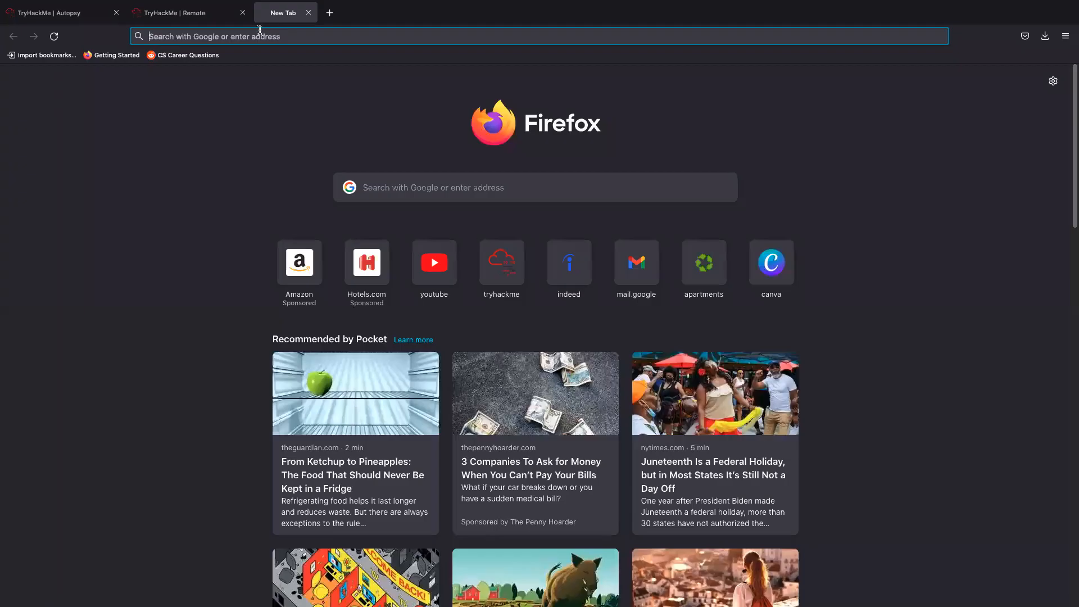
text(eraser)
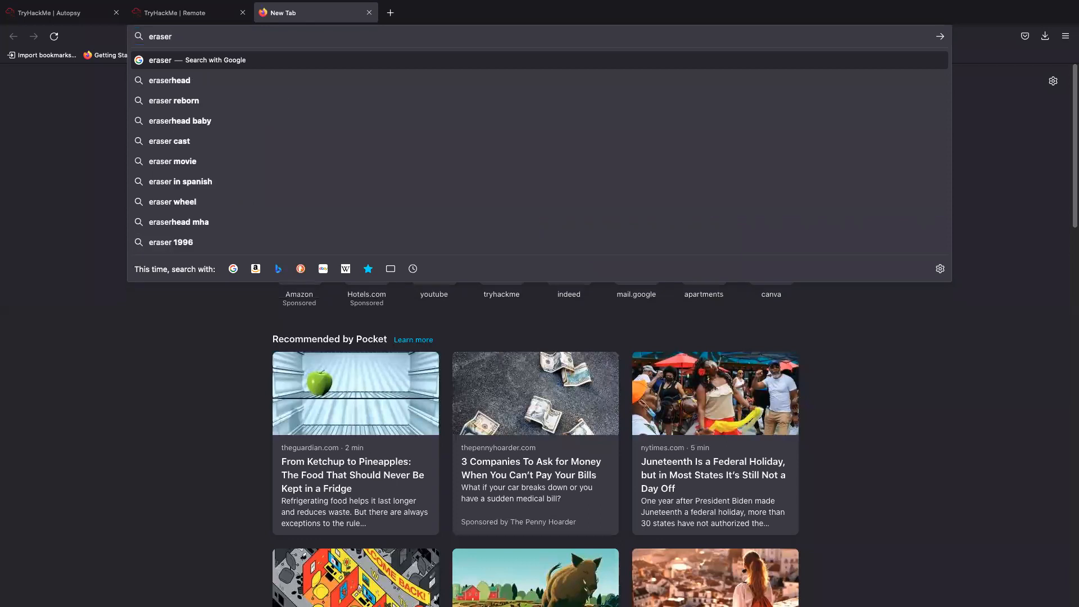
key(Return)
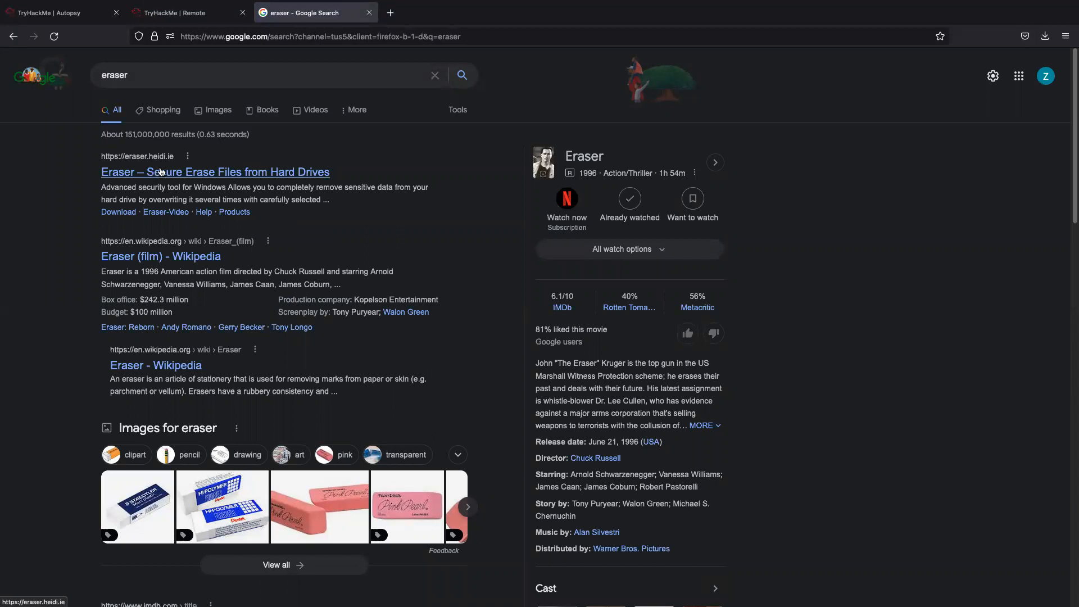
scroll(168, 248, down, 5)
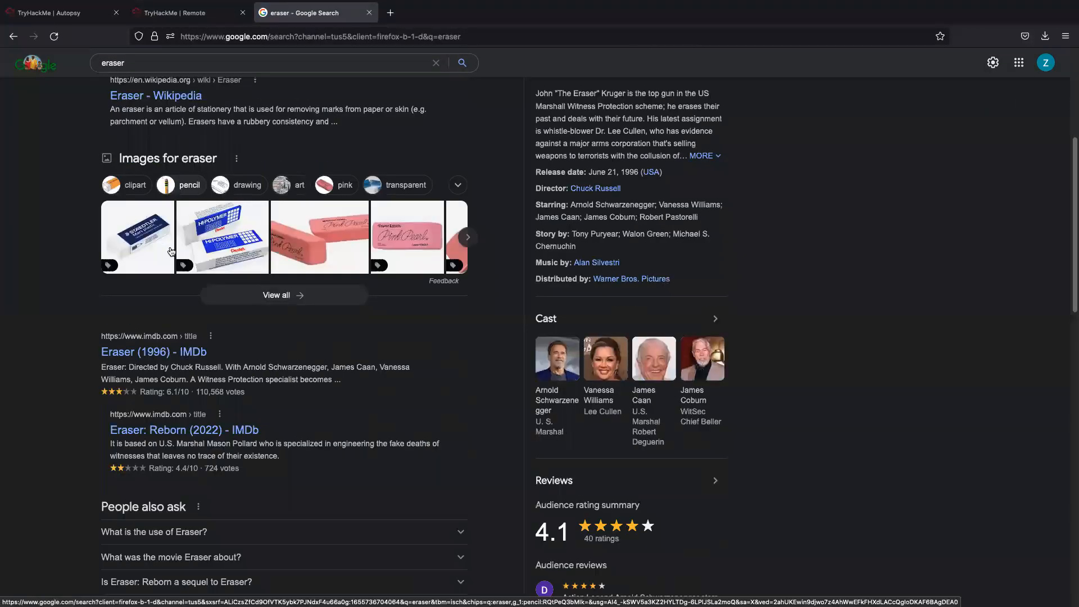
scroll(357, 308, up, 4)
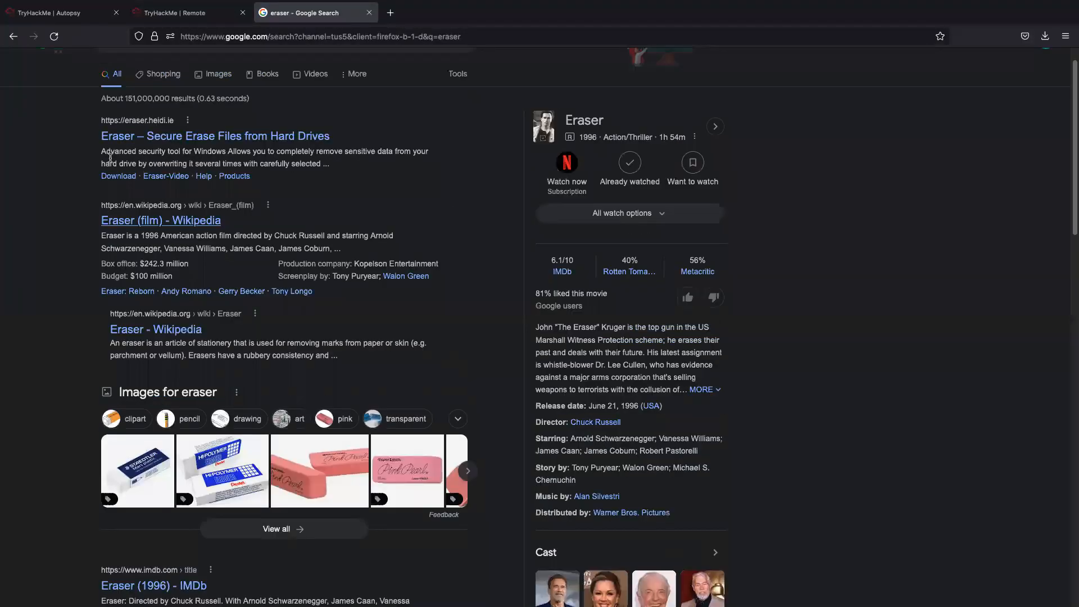
drag(106, 162, 194, 152)
click(149, 153)
drag(117, 151, 310, 164)
click(274, 140)
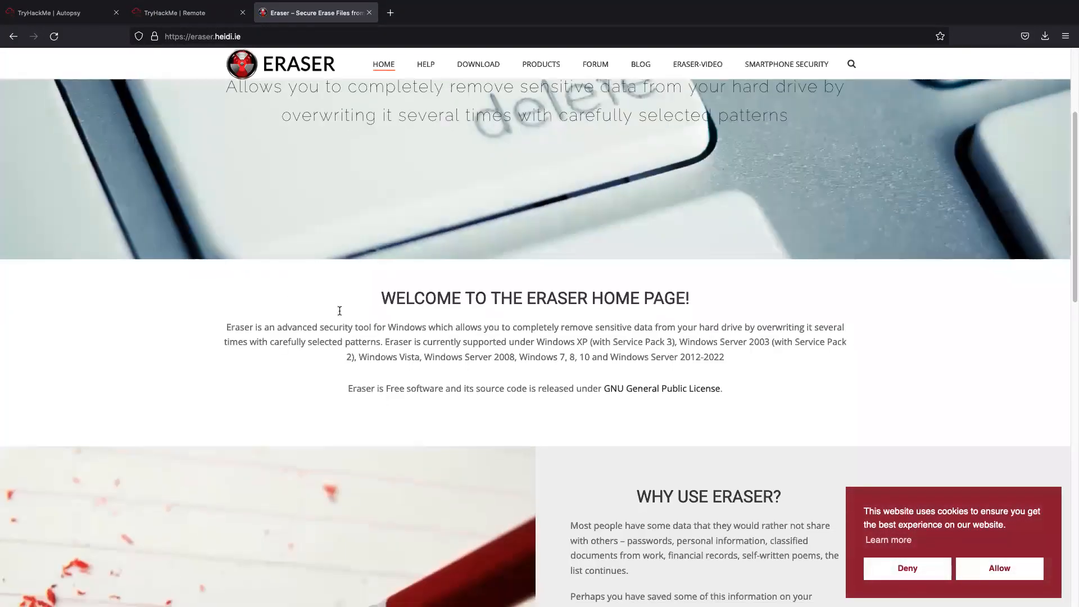
Read the Eraser home page for what the tool does, why to use it and which Windows versions it supports.
scroll(339, 330, down, 2)
scroll(340, 334, down, 9)
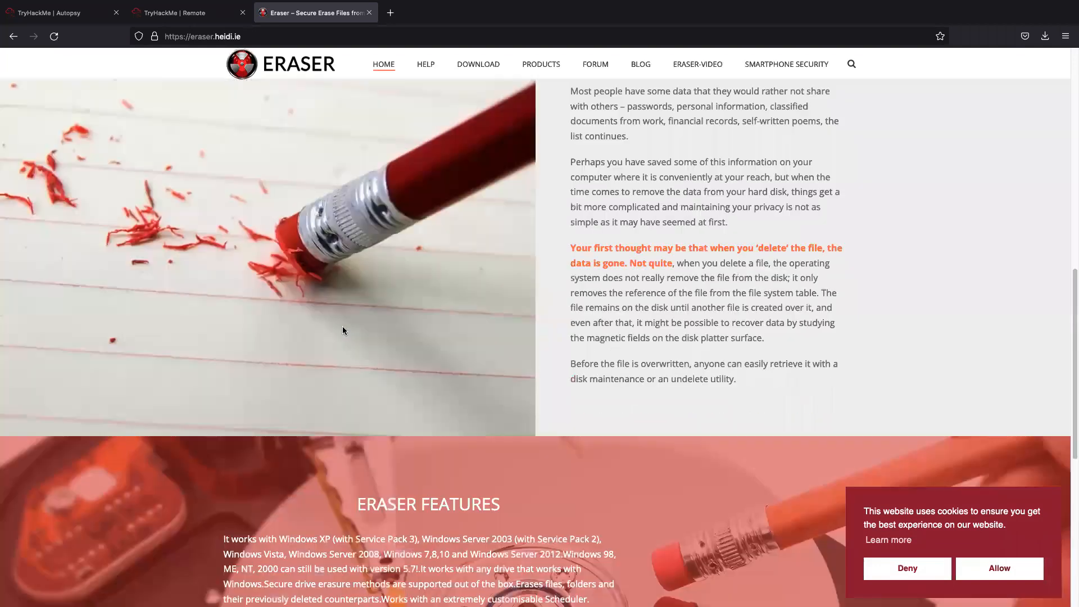
scroll(496, 372, down, 9)
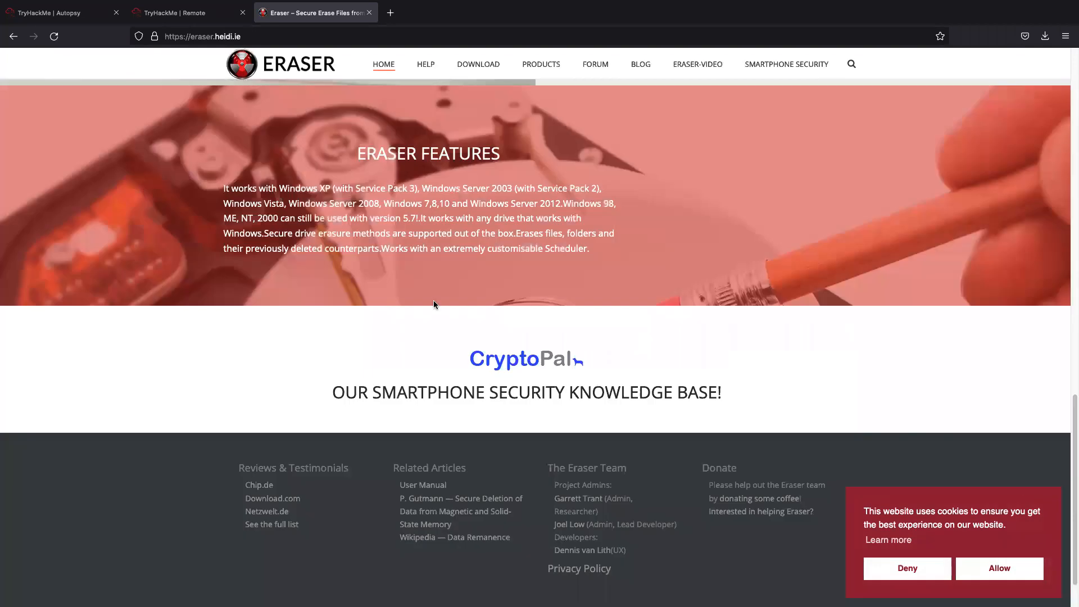
scroll(798, 163, up, 6)
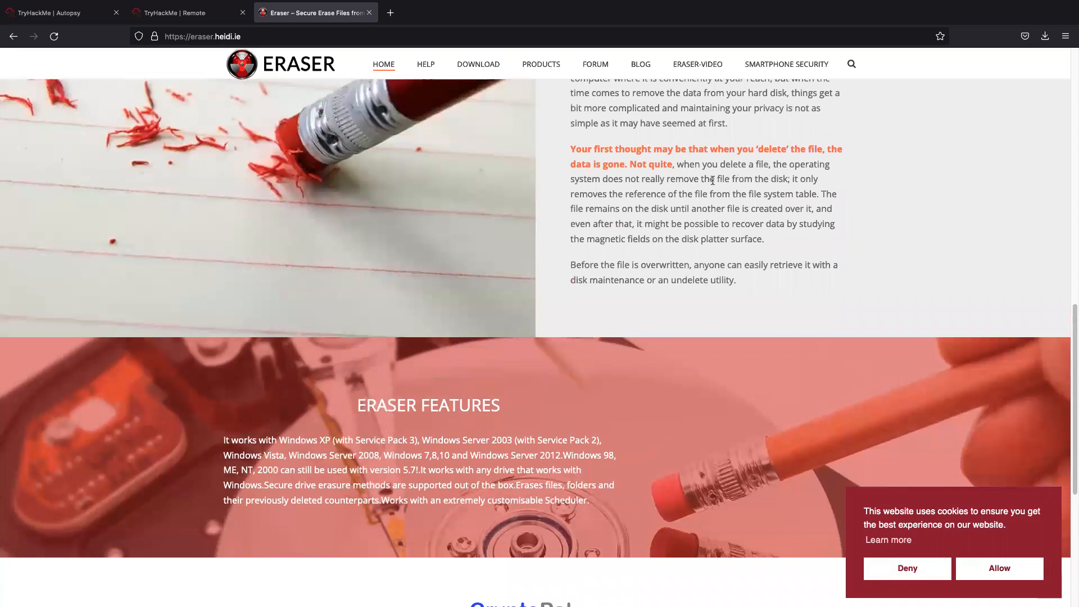
scroll(613, 159, up, 1)
scroll(612, 163, up, 8)
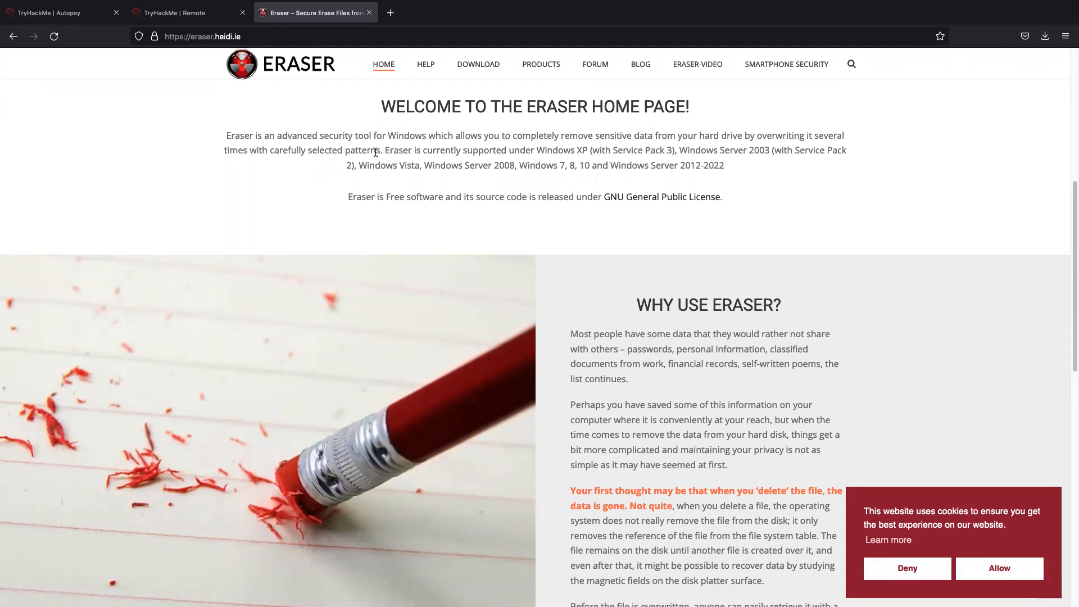
drag(518, 168, 565, 161)
Submit "eraser" in the TryHackMe room as the name of the installed program with version 6.2.0.2962.
click(172, 14)
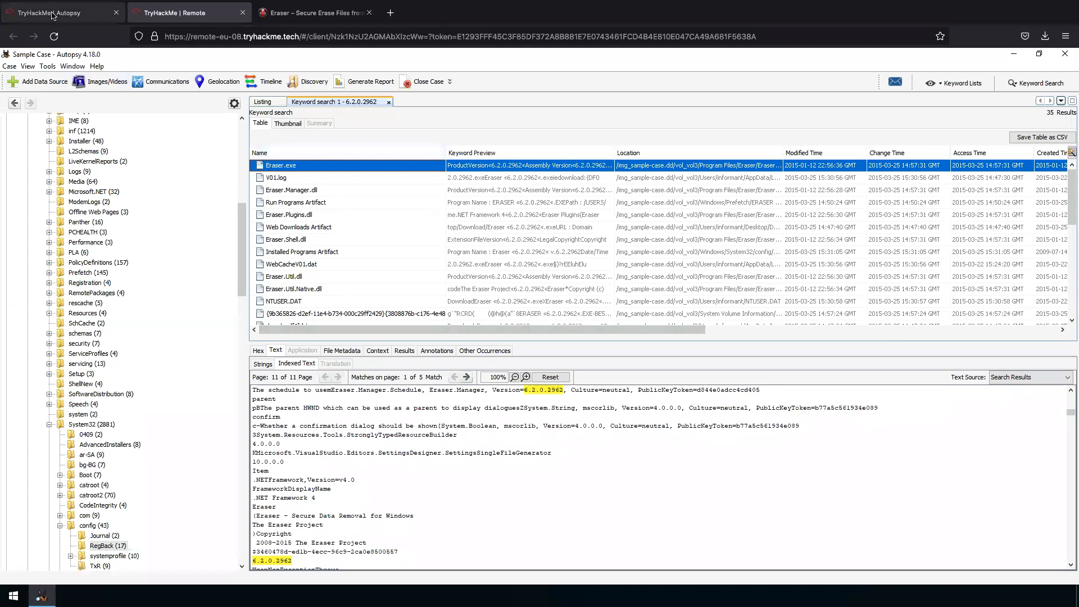
click(91, 21)
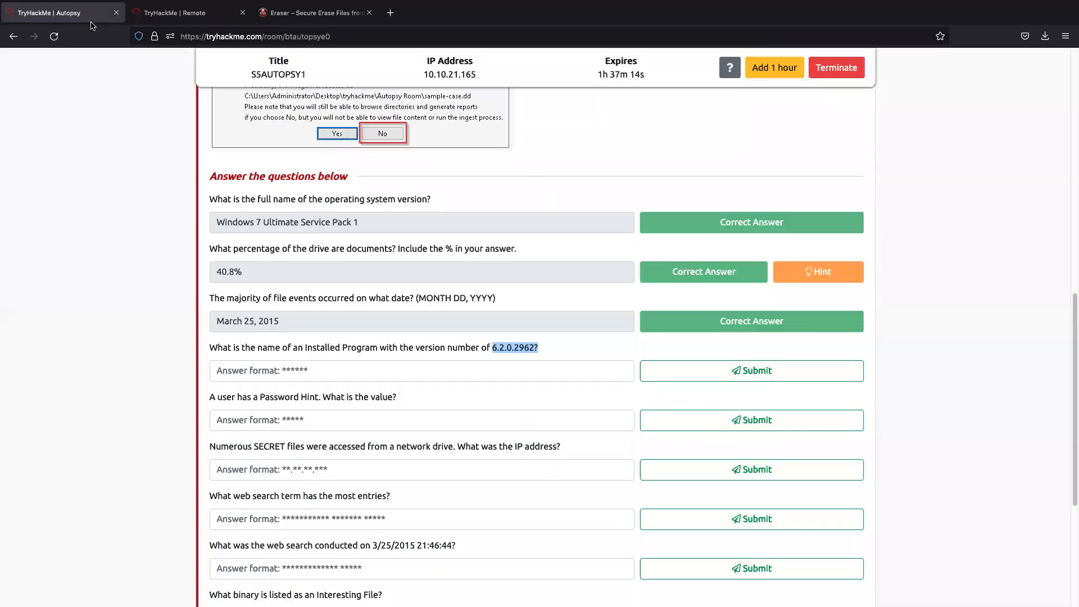
click(274, 367)
text(eraser)
key(Return)
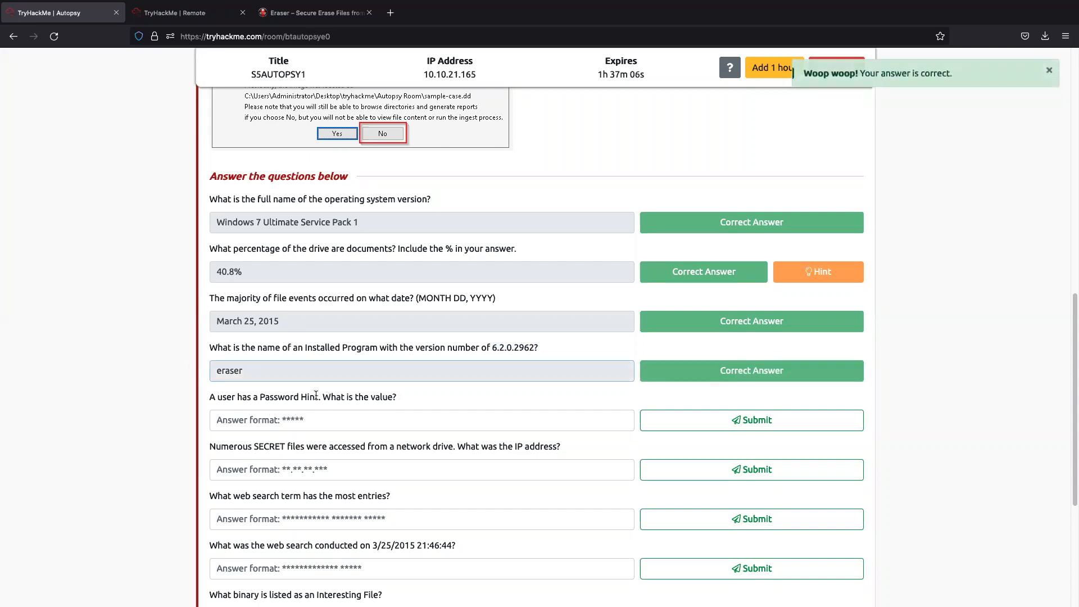
List the Operating System User Account results in the remote case and examine the Password Hint of the informant account.
drag(209, 401, 380, 394)
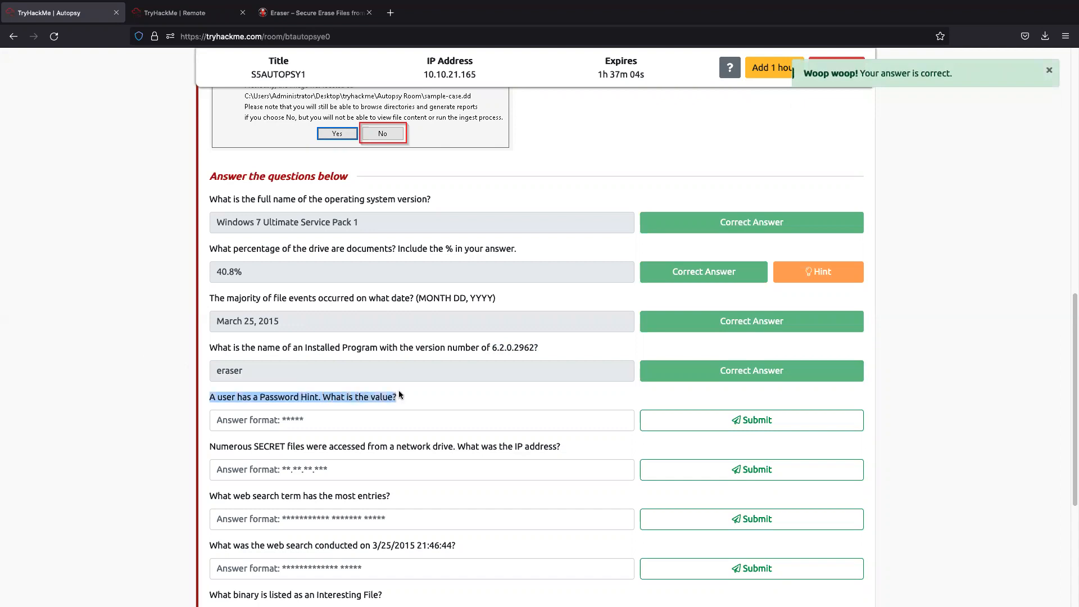
click(181, 17)
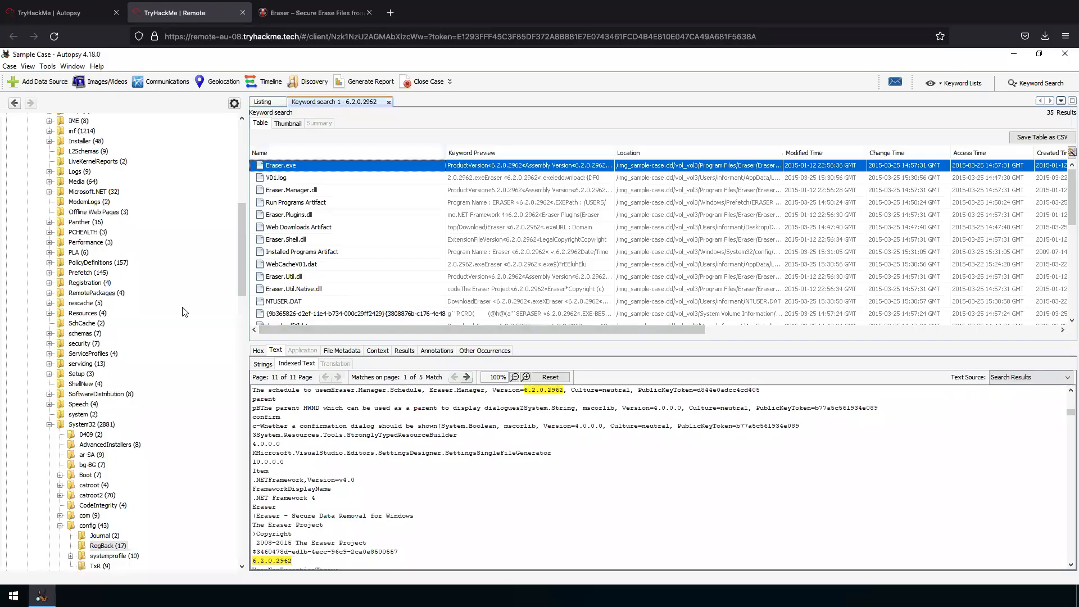
click(241, 140)
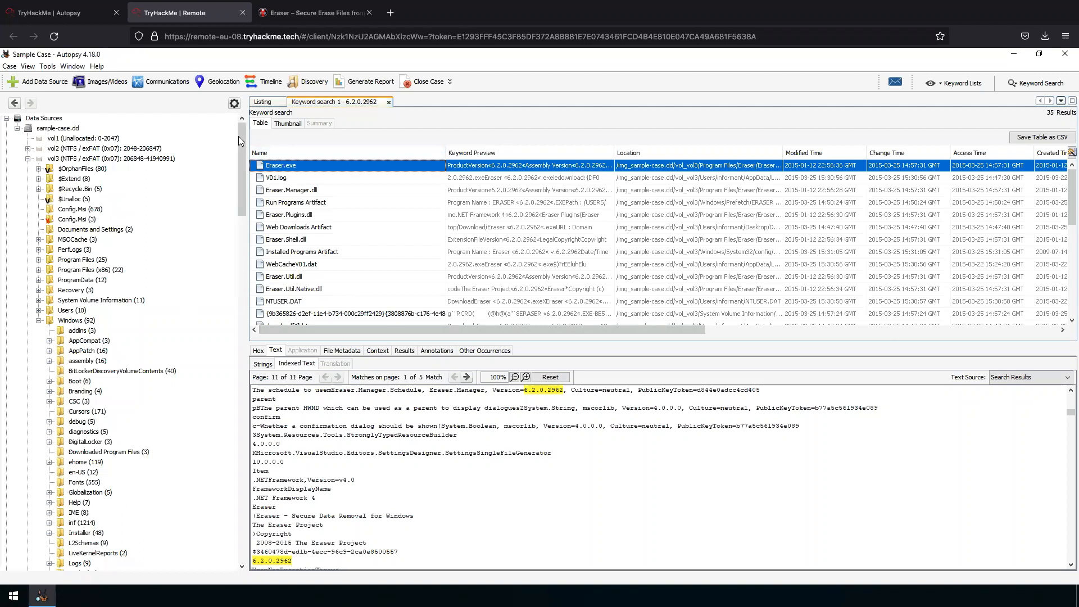
click(17, 128)
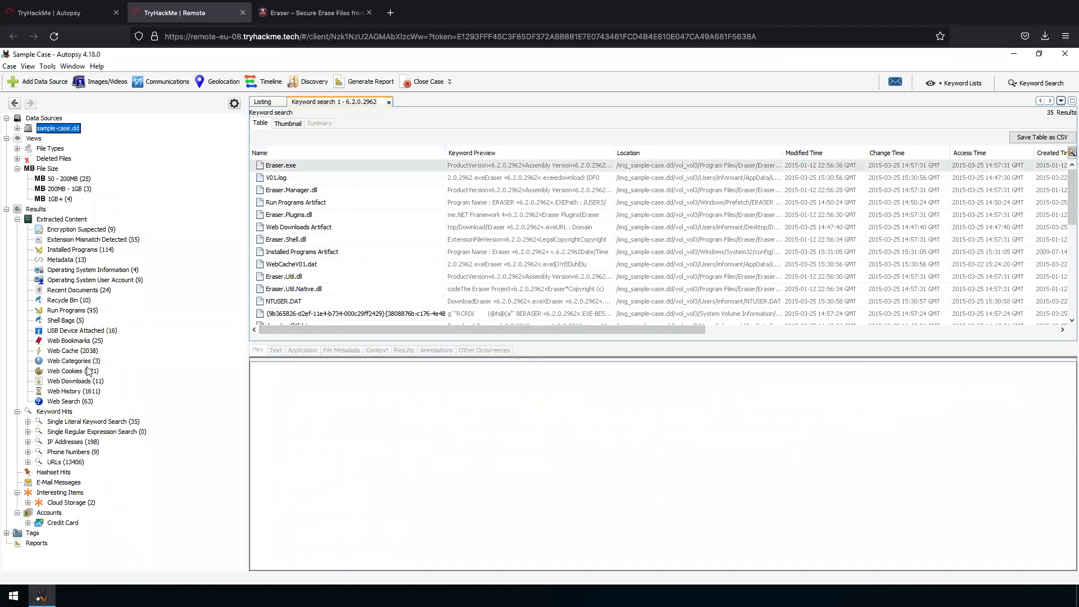
click(90, 280)
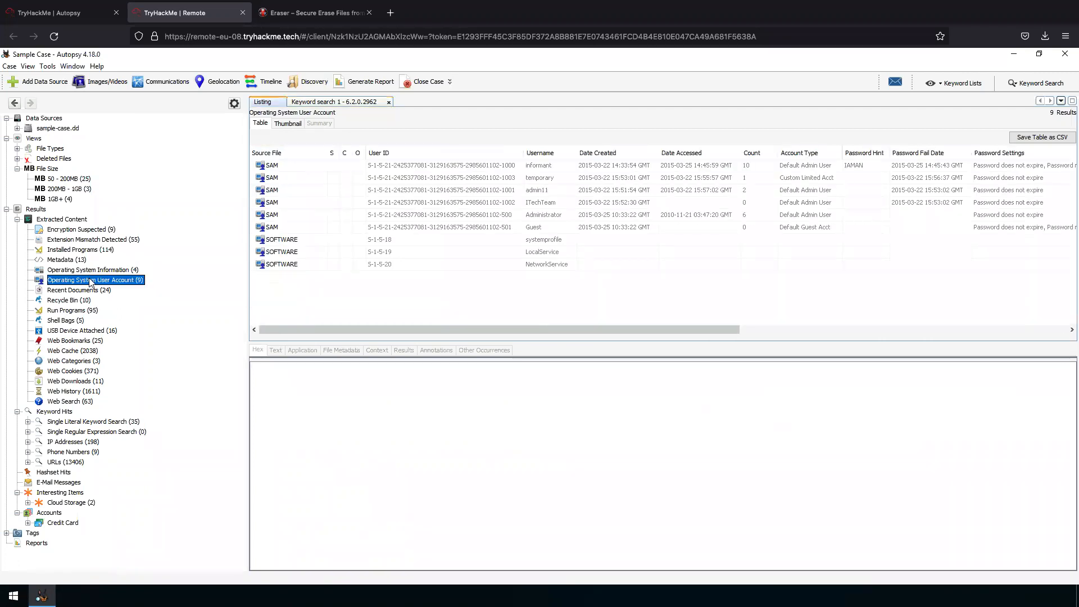
click(278, 166)
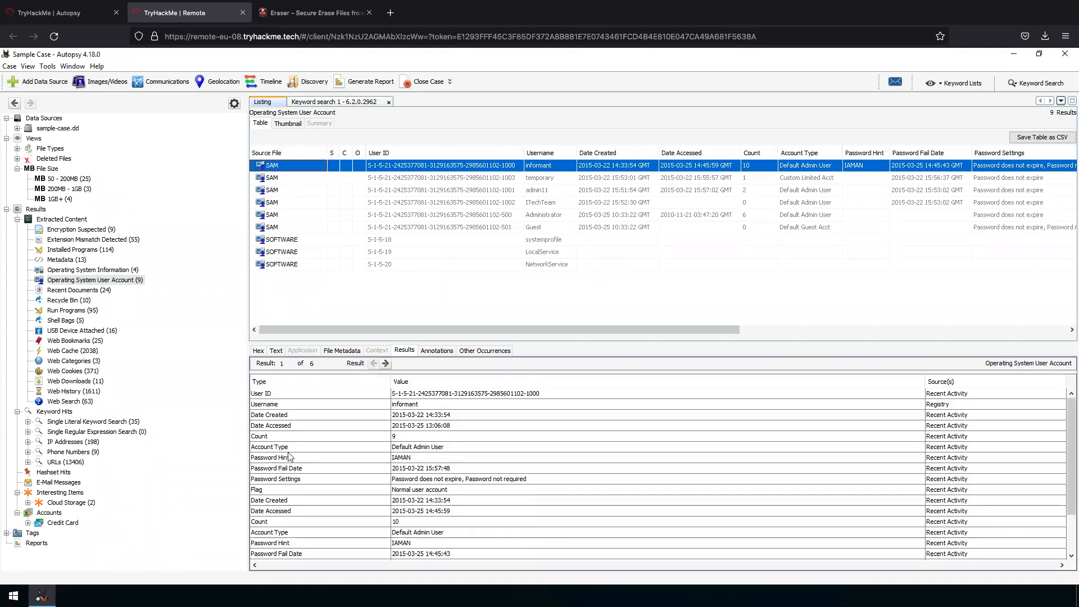
click(468, 447)
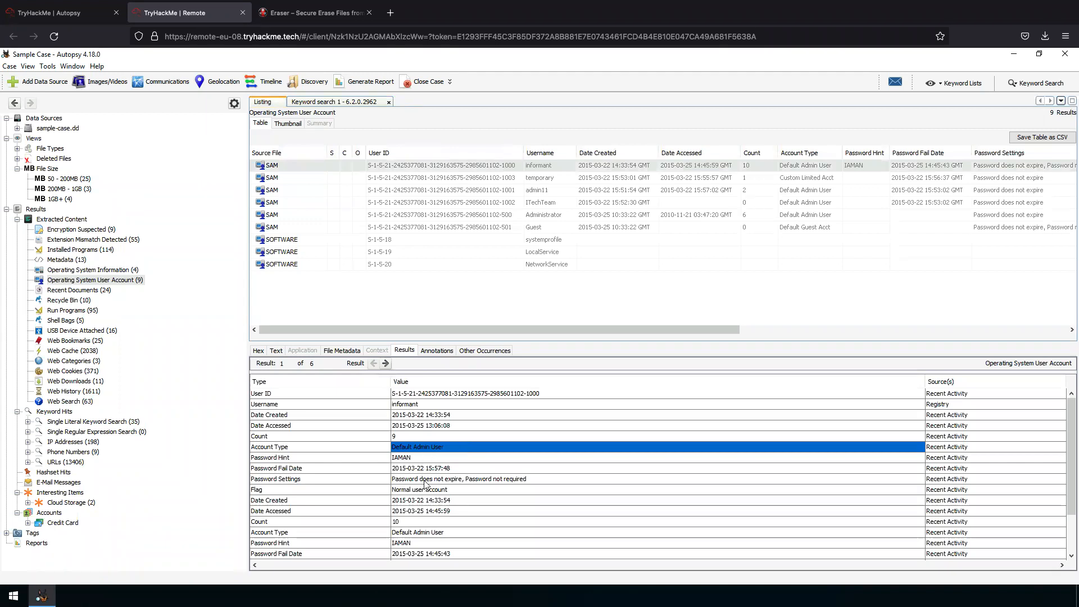
click(411, 458)
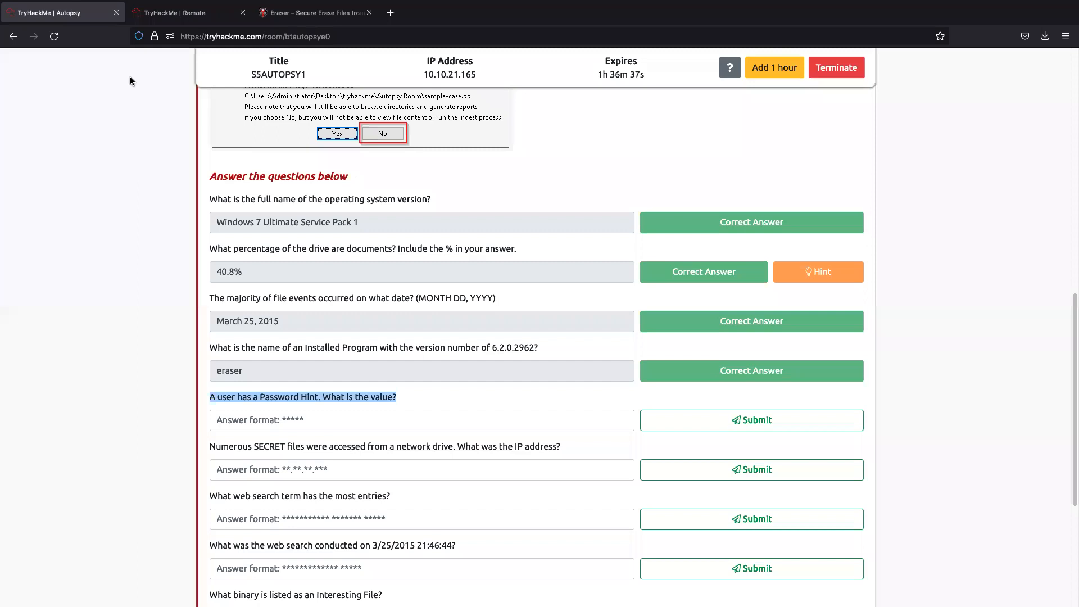
Submit "iaman" in the TryHackMe room as the value of the user's Password Hint.
click(68, 13)
click(390, 418)
text(iaman)
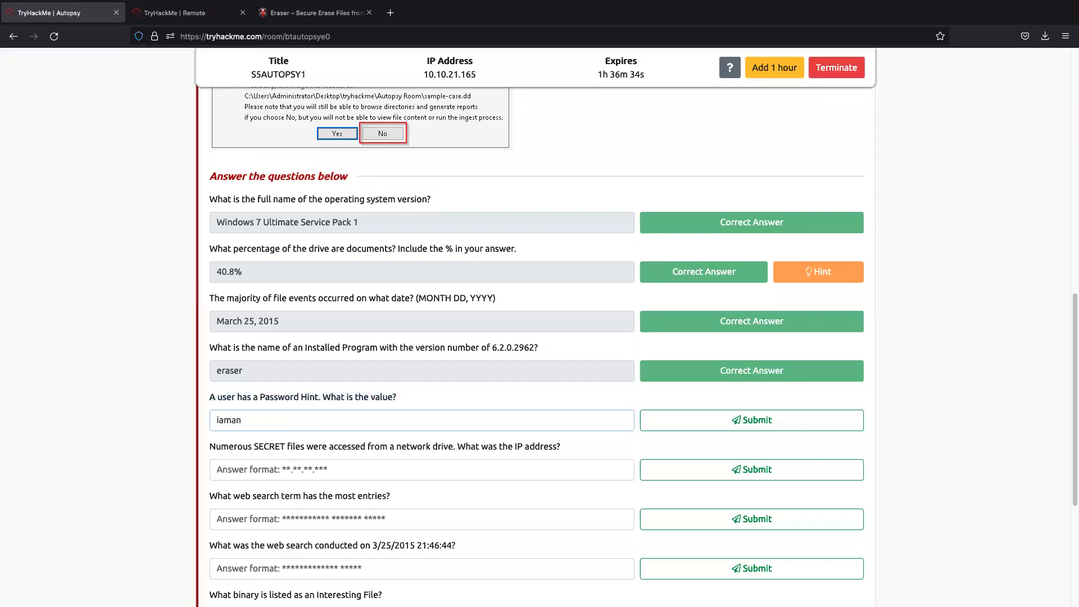
key(Return)
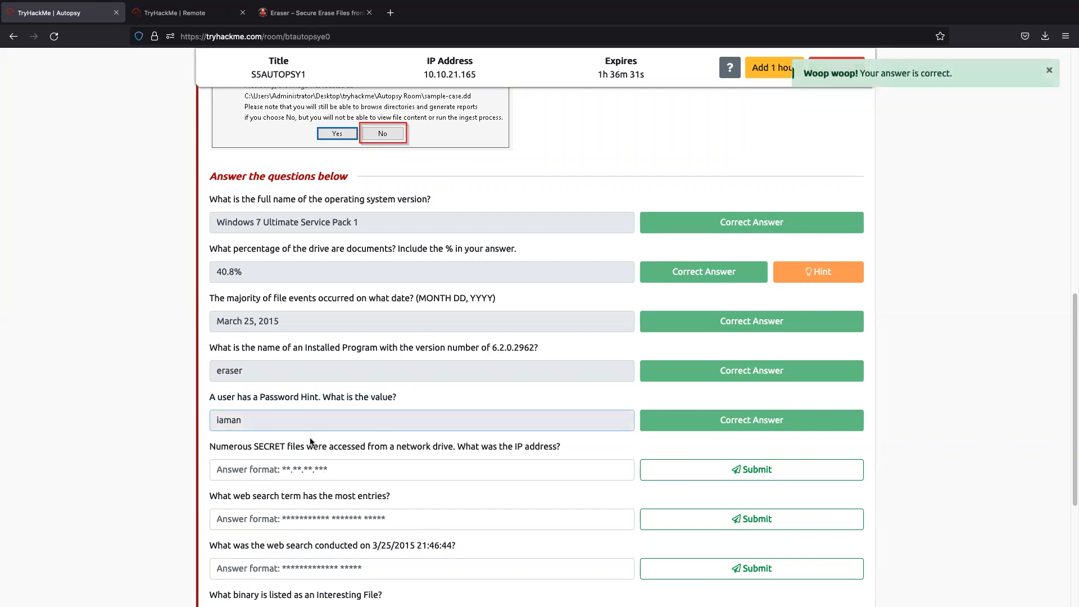
Read the network drive question, then list the case's Recent Documents and examine the path of (secret_project)_pricing_decision.xlsx.LNK.
drag(217, 446, 558, 446)
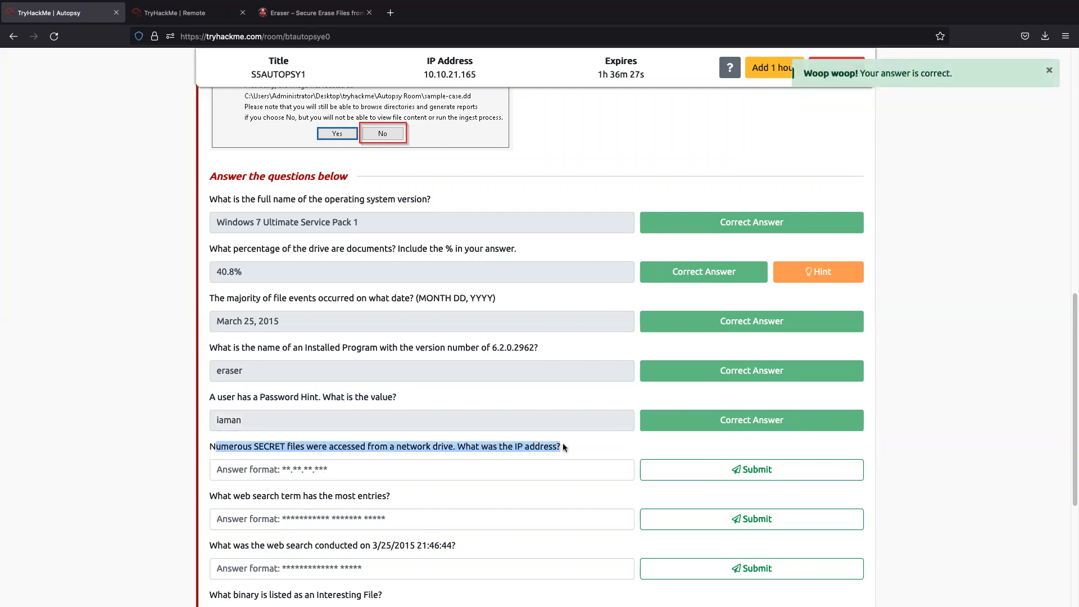
click(298, 429)
drag(307, 446, 455, 444)
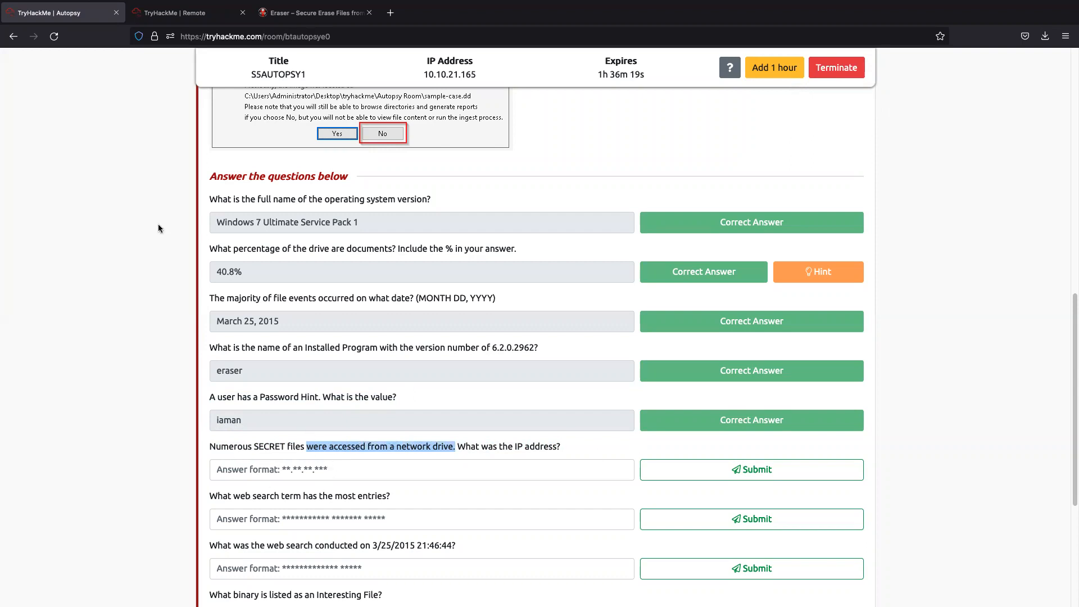
click(176, 16)
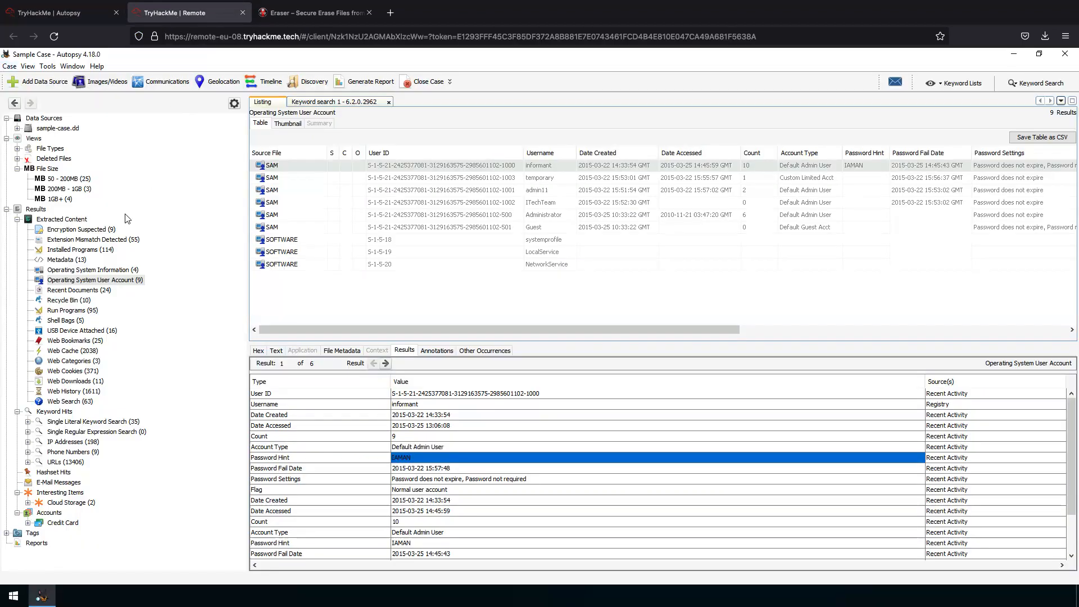
click(71, 290)
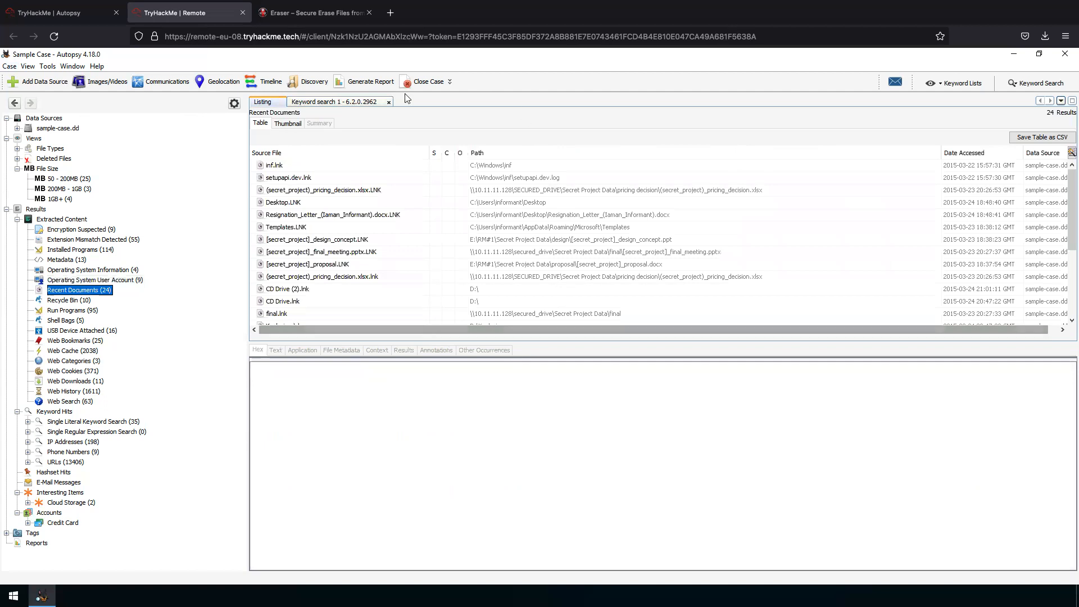
click(331, 192)
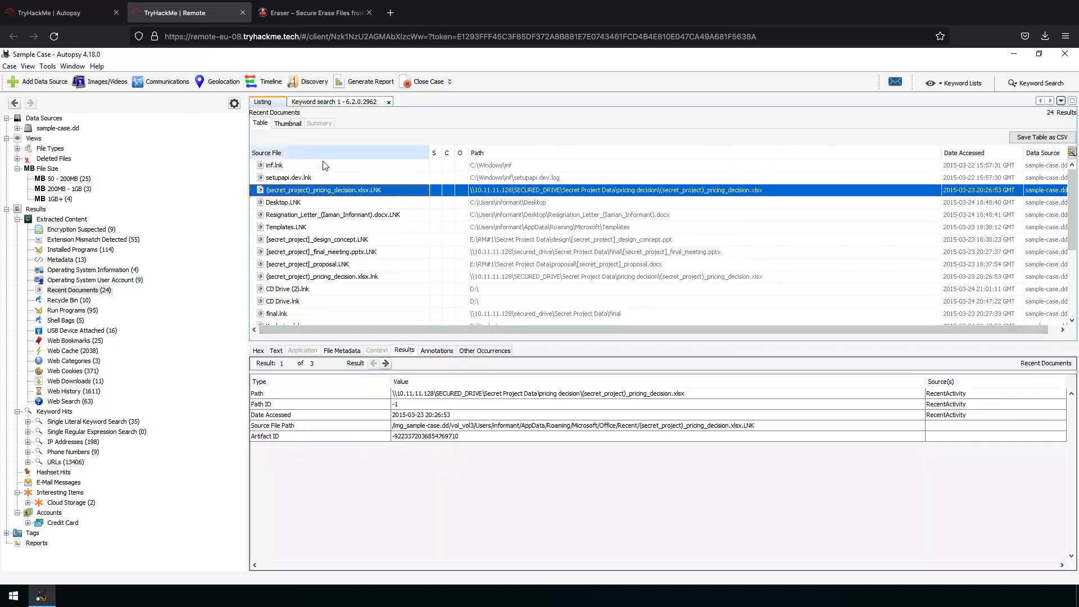
Show the pricing decision shortcut's source file in its directory and read its indexed text for the network drive's IP address.
right_click(311, 194)
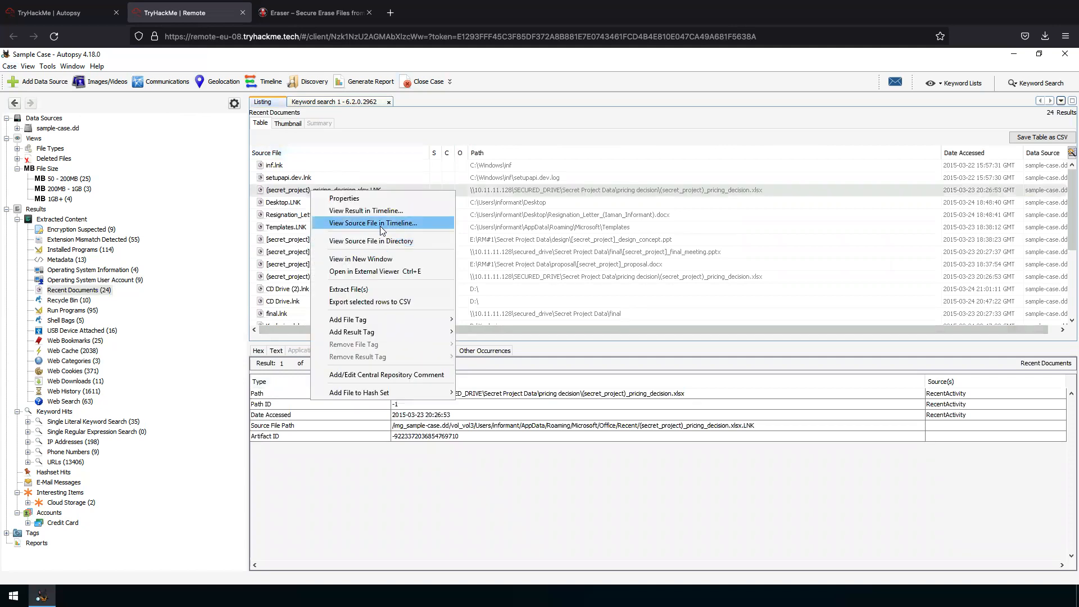
click(403, 241)
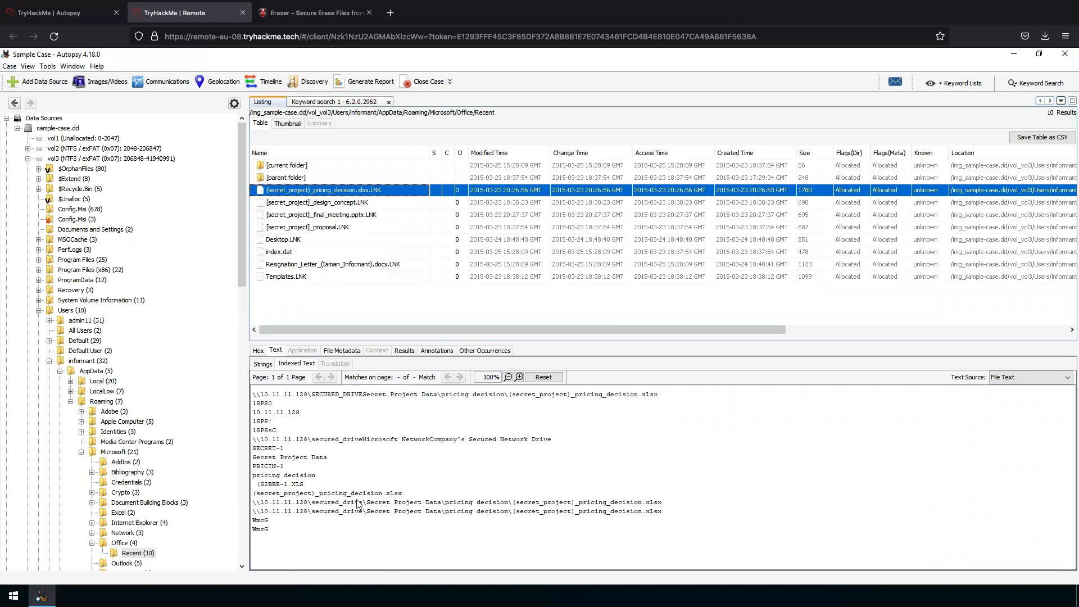
double_click(384, 503)
click(385, 505)
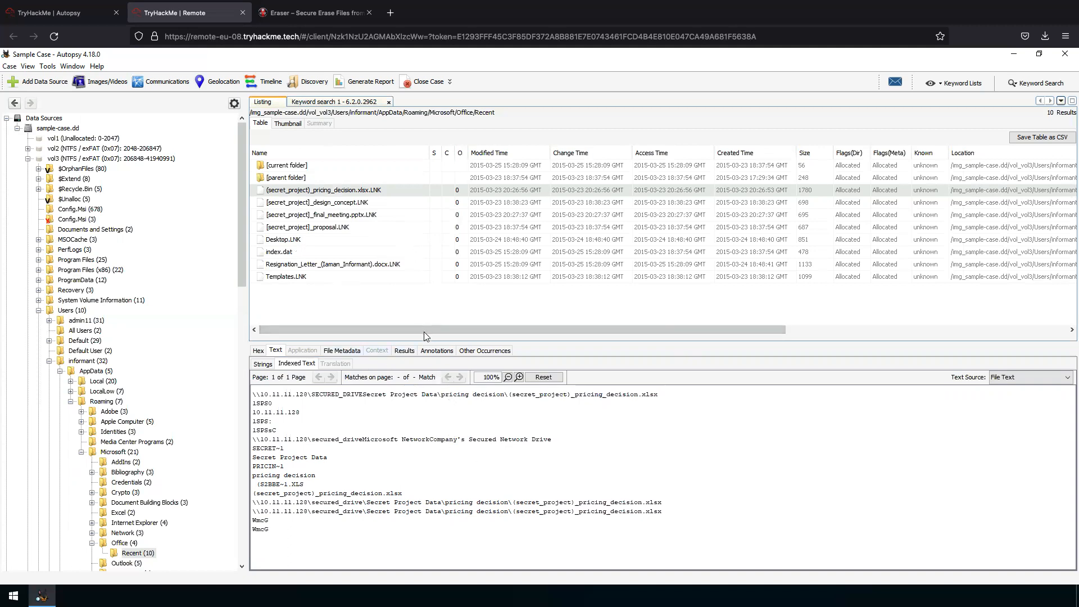
drag(426, 329, 326, 301)
drag(434, 329, 336, 342)
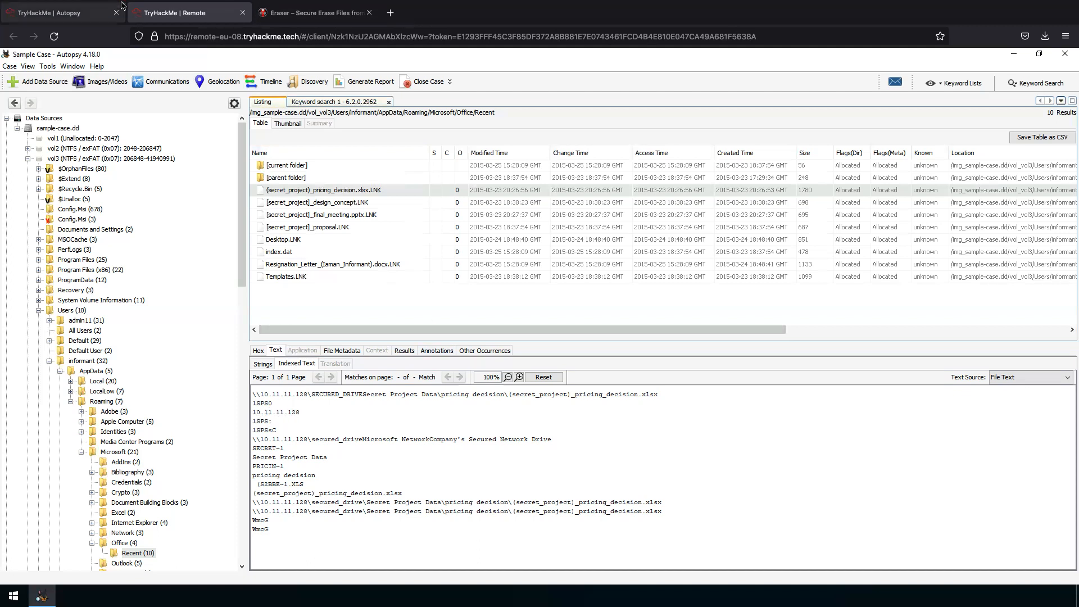
Submit "10.11.11.128" in the TryHackMe room as the IP address of the network drive holding the SECRET files.
click(84, 42)
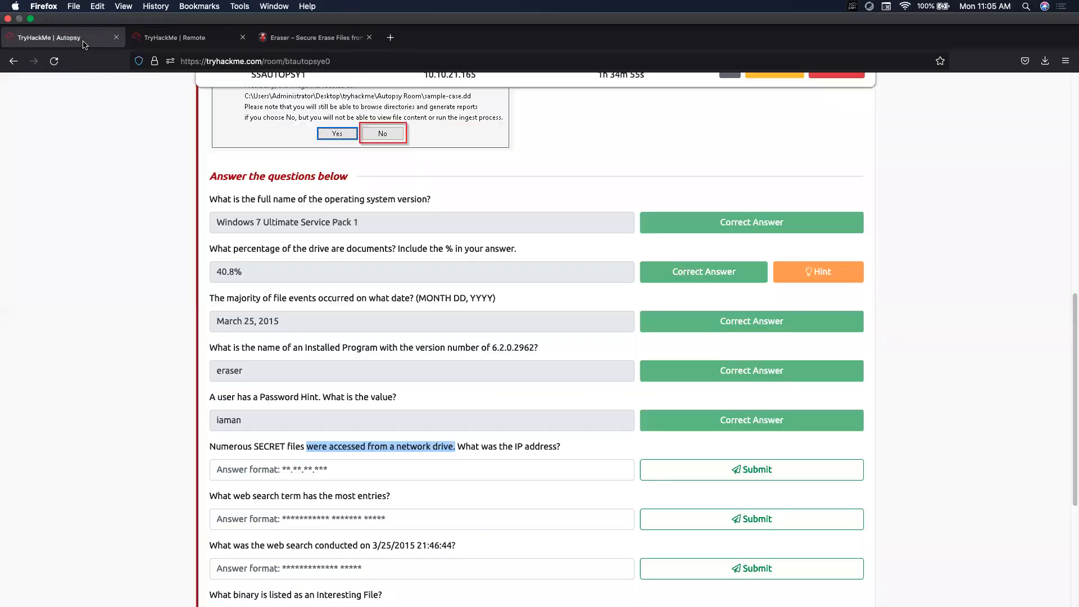
click(386, 468)
text(10.11.11.128)
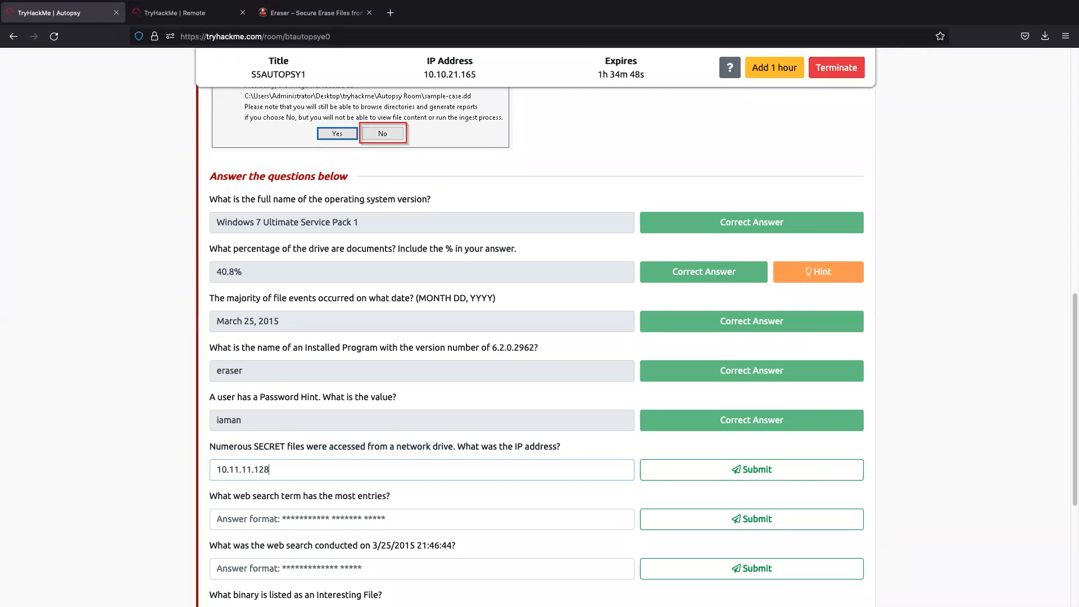
key(Return)
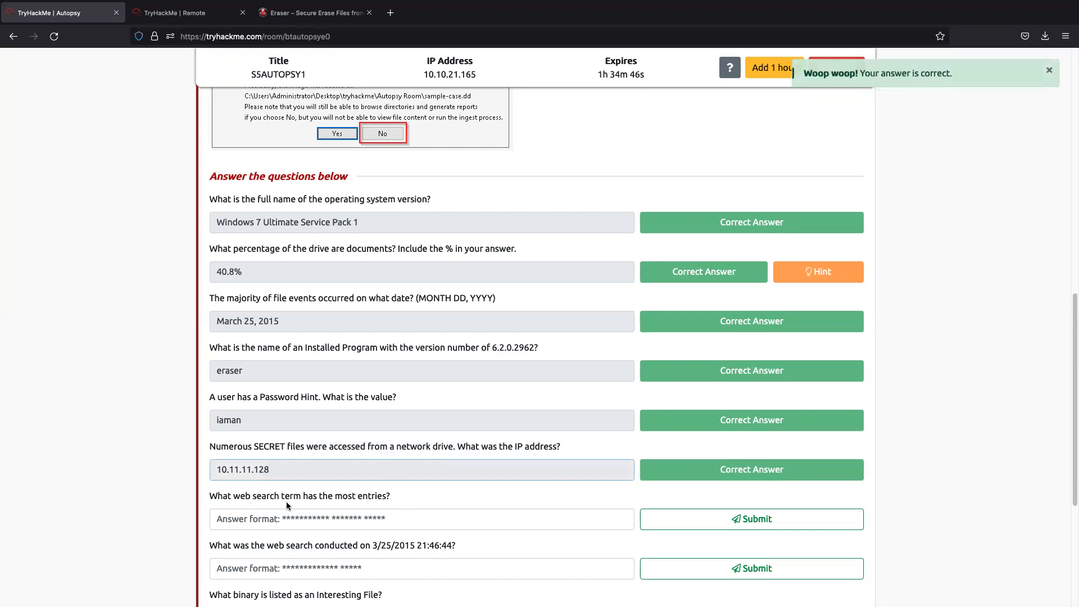
Read the question on the most frequent web search term, list the case's Web Search results and examine the first two entries.
triple_click(344, 497)
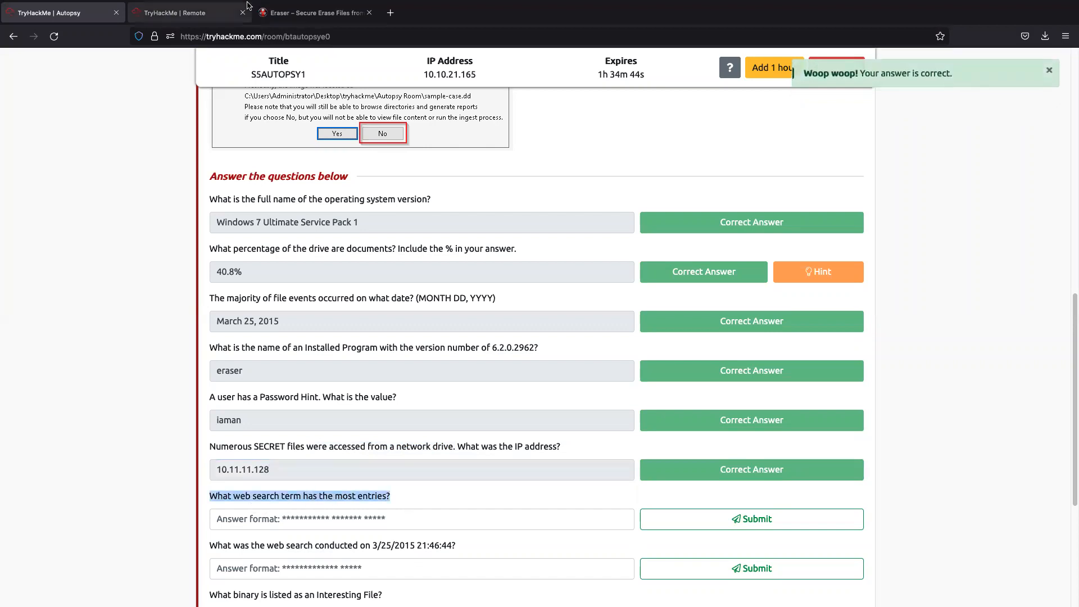
click(203, 14)
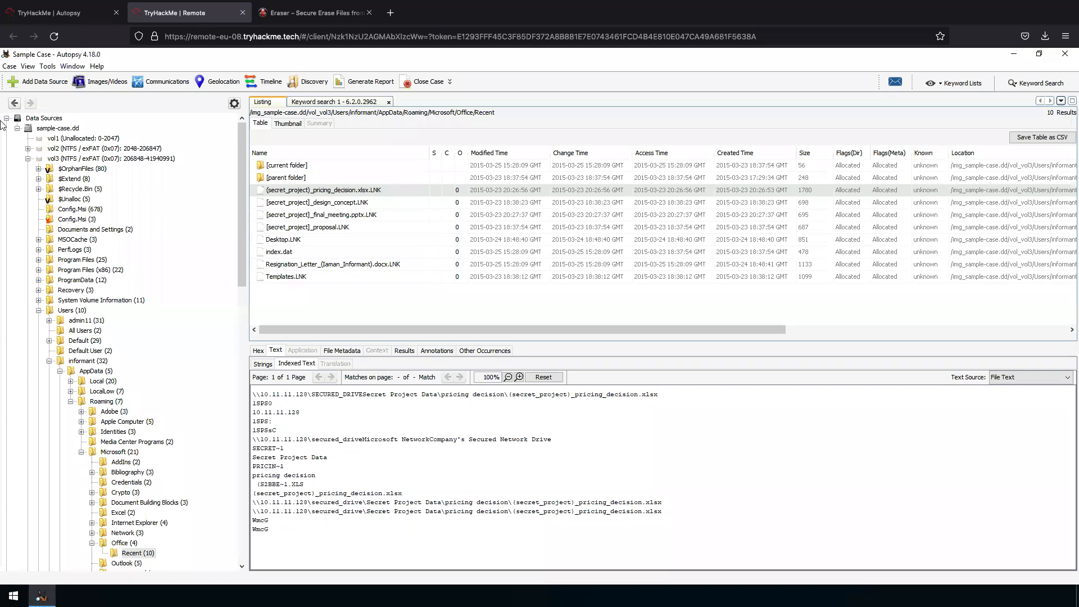
click(17, 129)
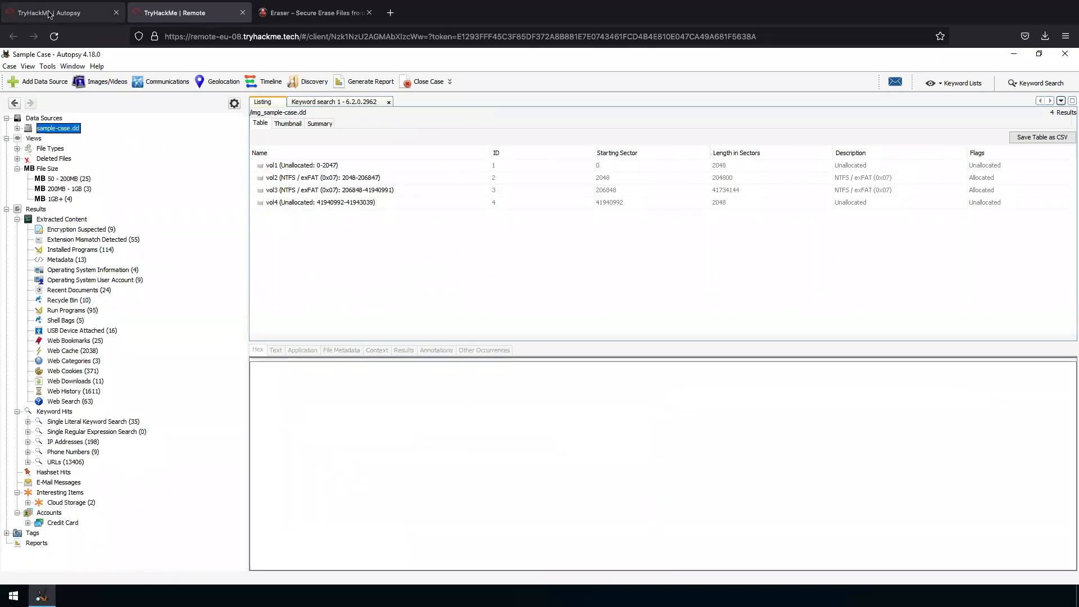
click(67, 403)
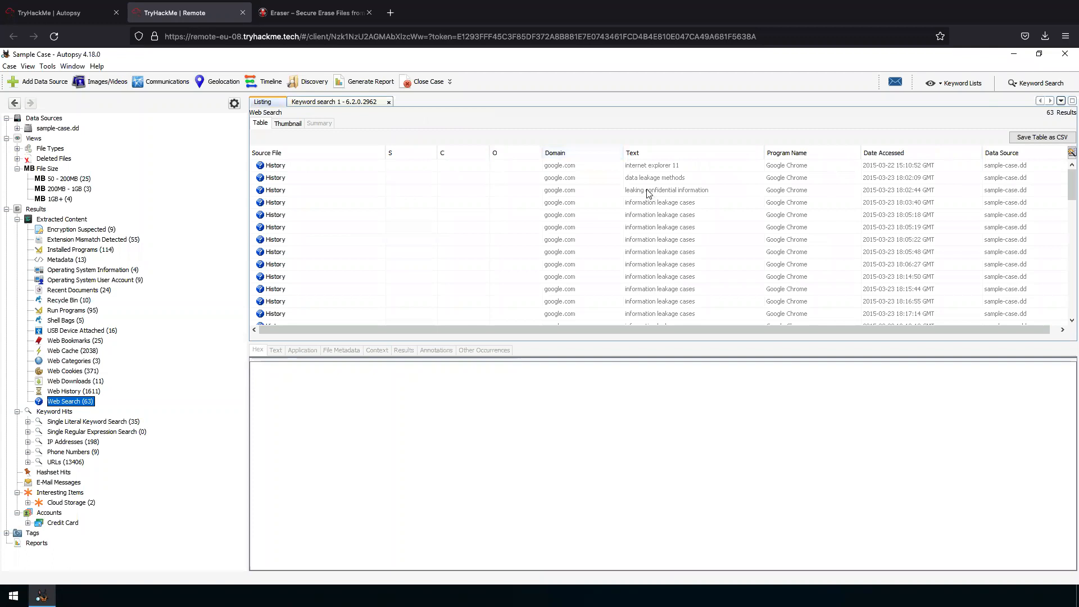
click(649, 169)
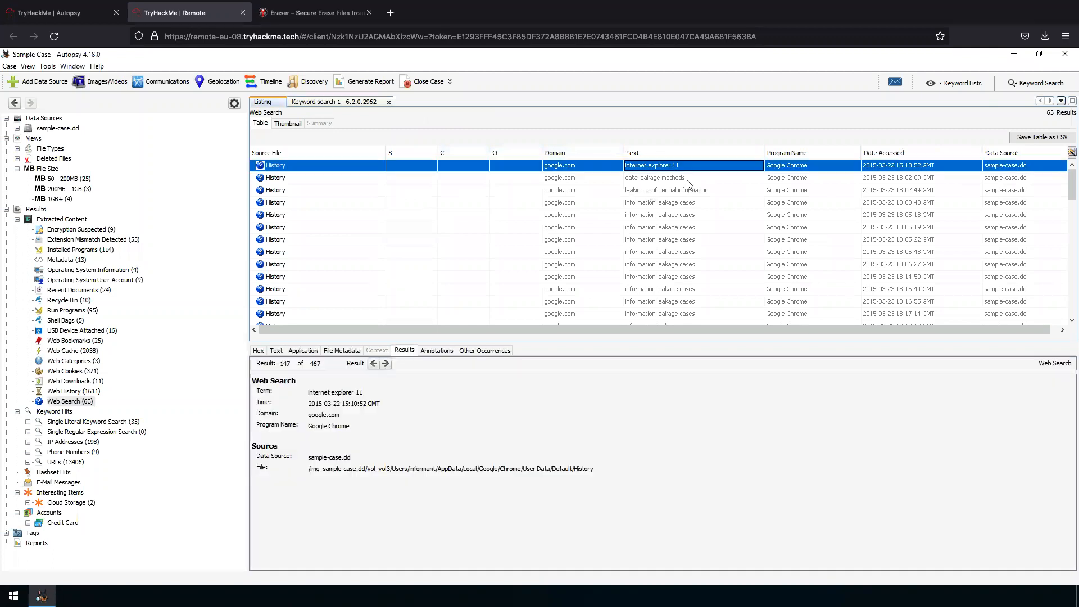
click(688, 181)
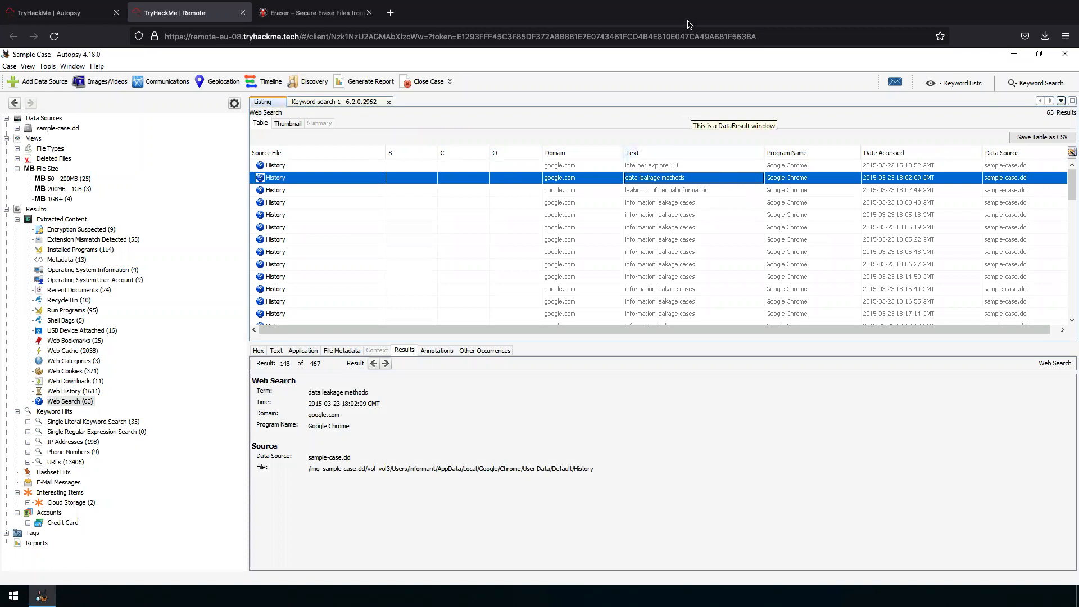
Search Google for "weather" in the Eraser browser tab as an example web search and return to the remote case.
mouse_move(714, 5)
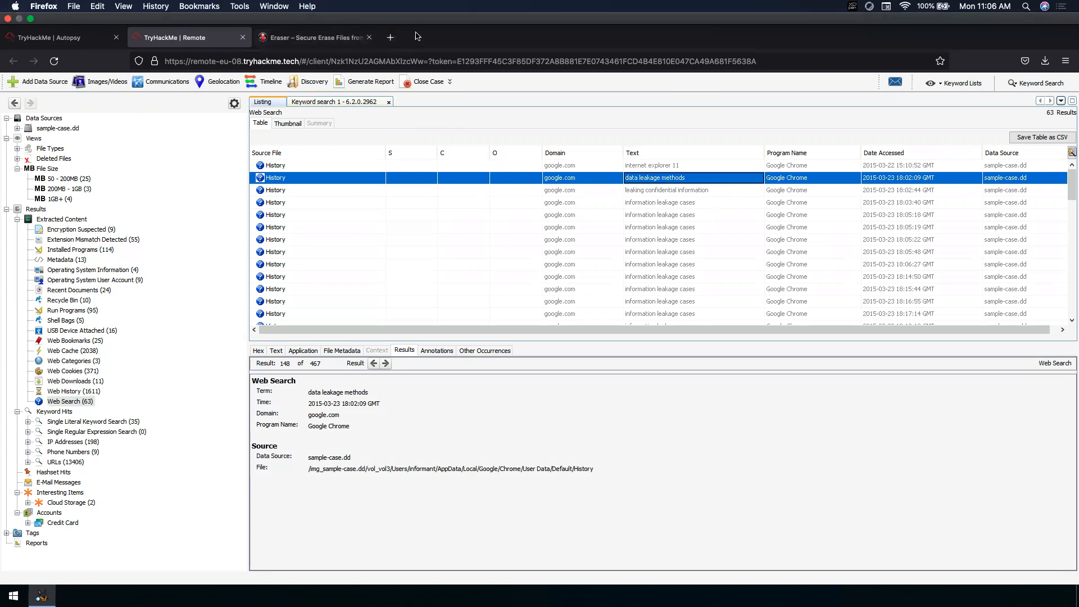
click(306, 37)
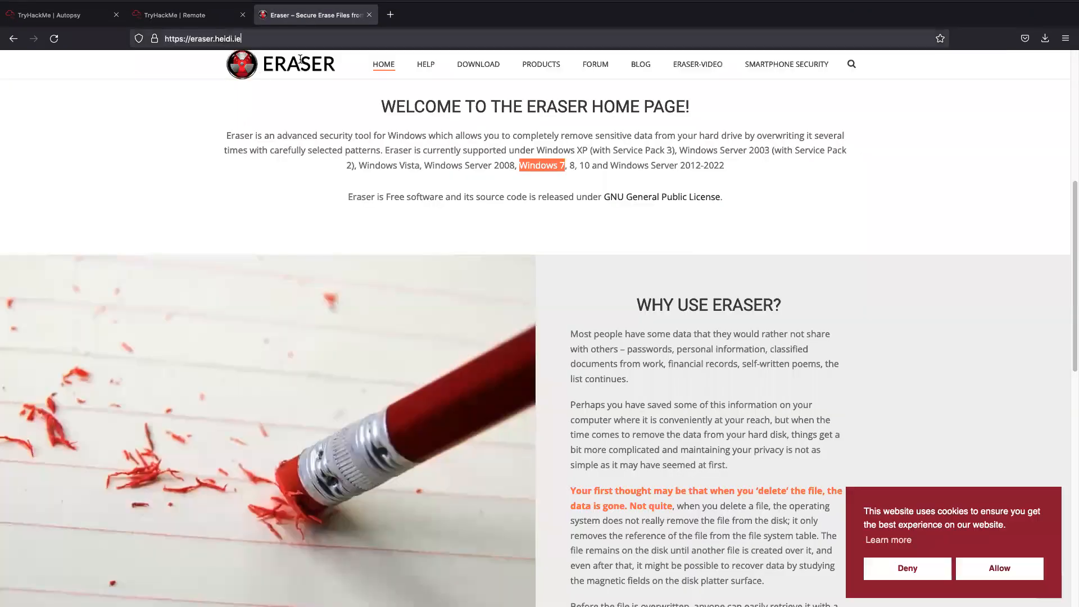
click(312, 36)
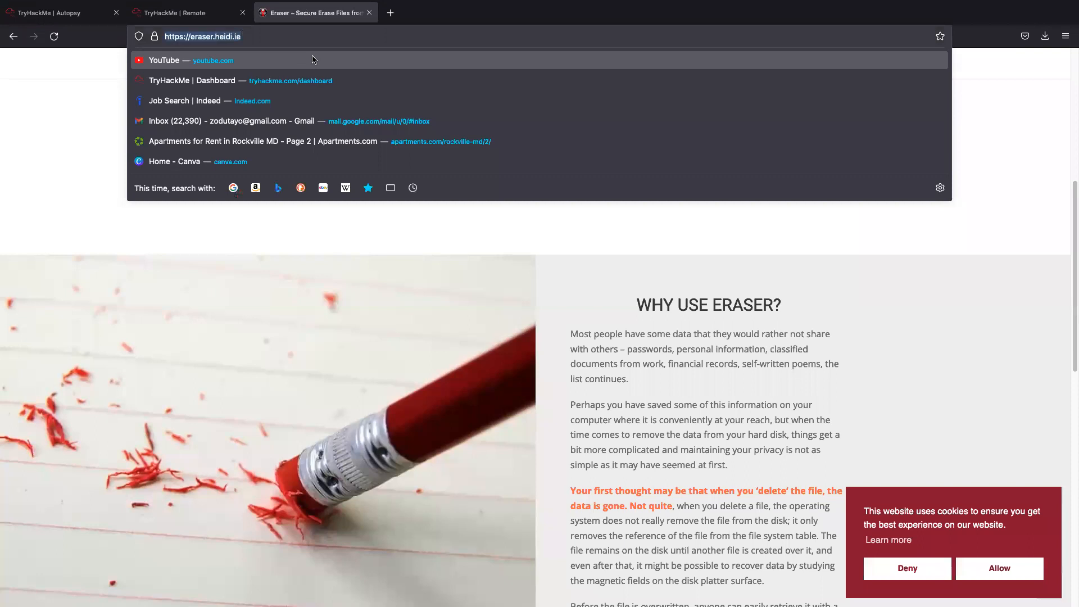
text(weather)
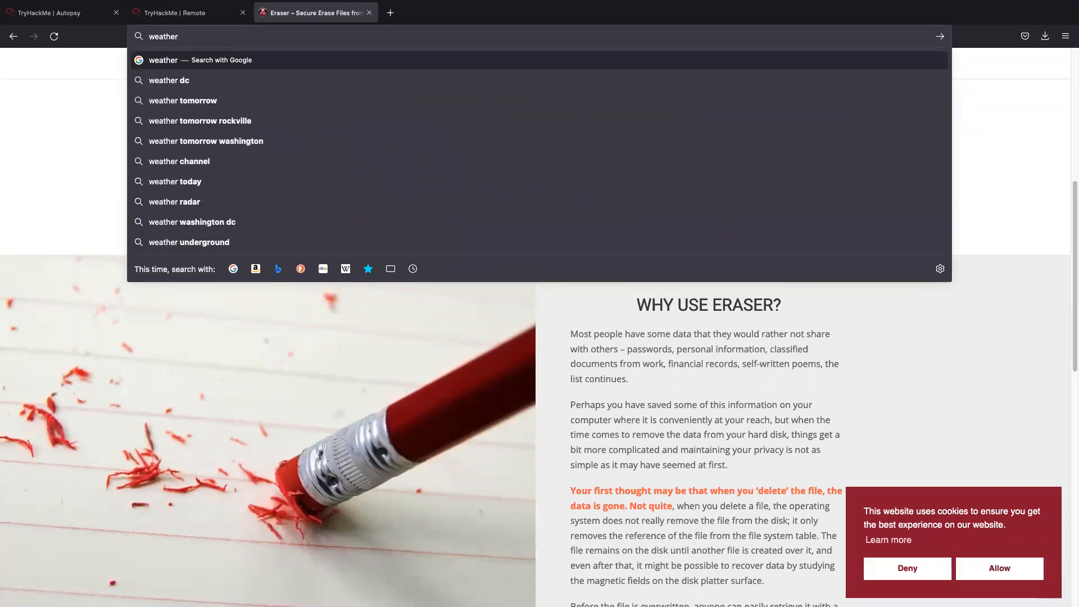
key(Return)
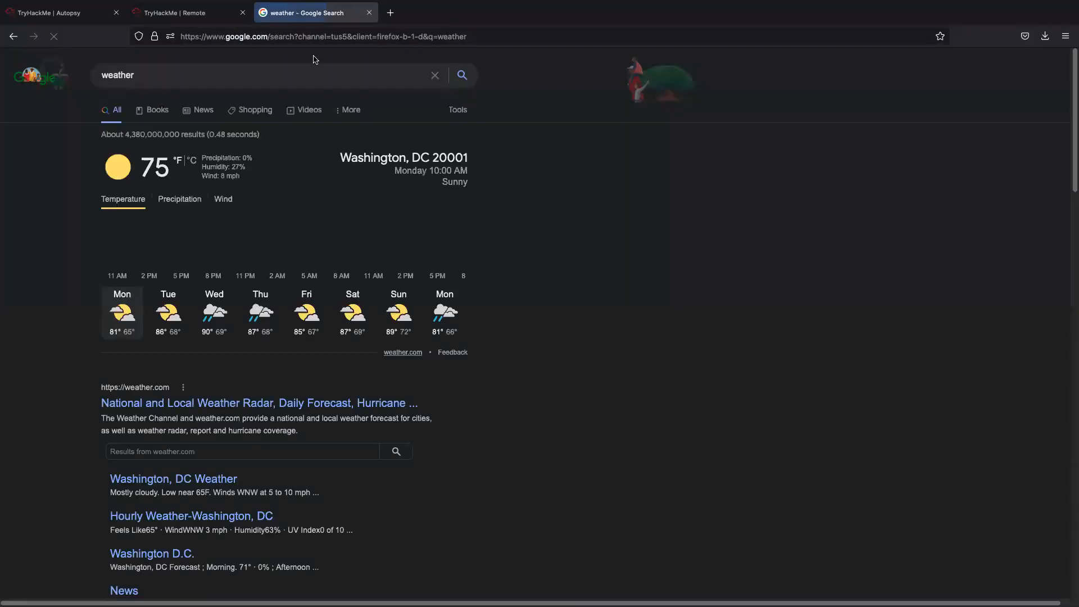
click(176, 12)
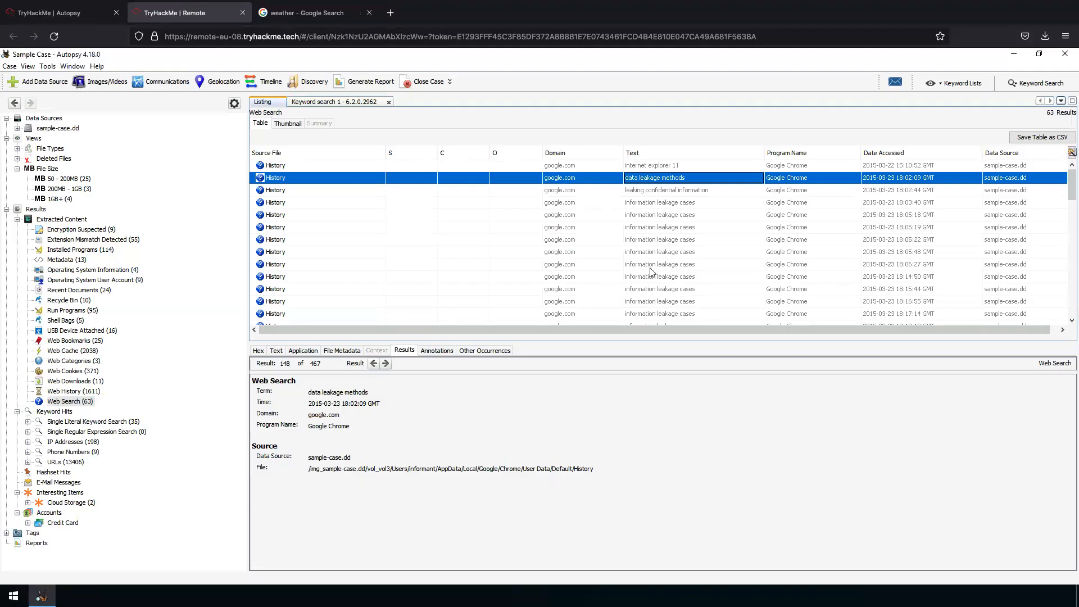
Examine the Web Search entries for "leaking confidential information" and "information leakage cases" down to the last Chrome entry for the latter.
click(653, 191)
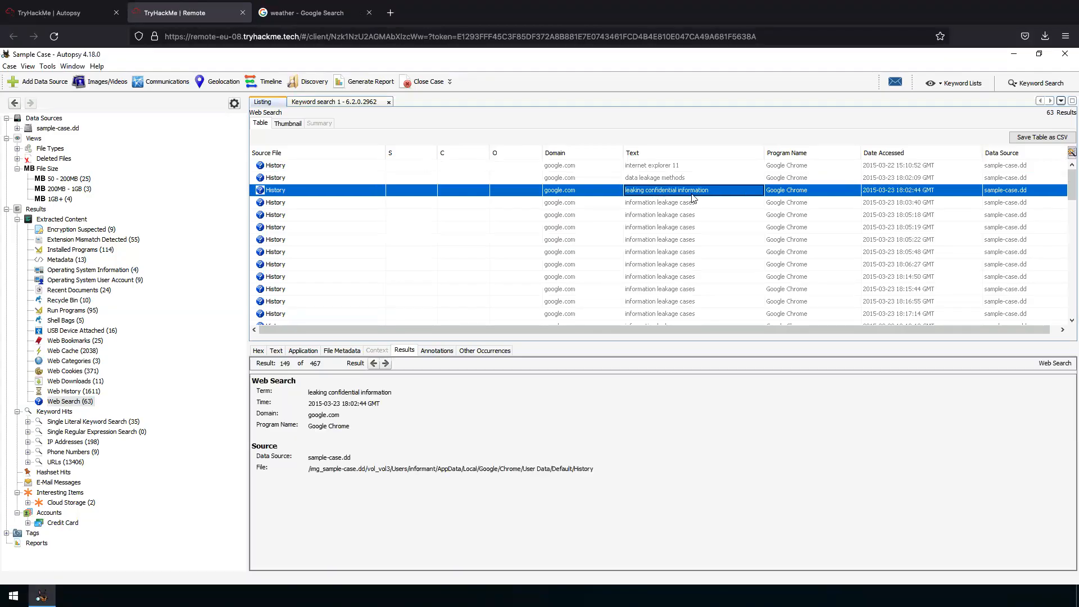
click(643, 205)
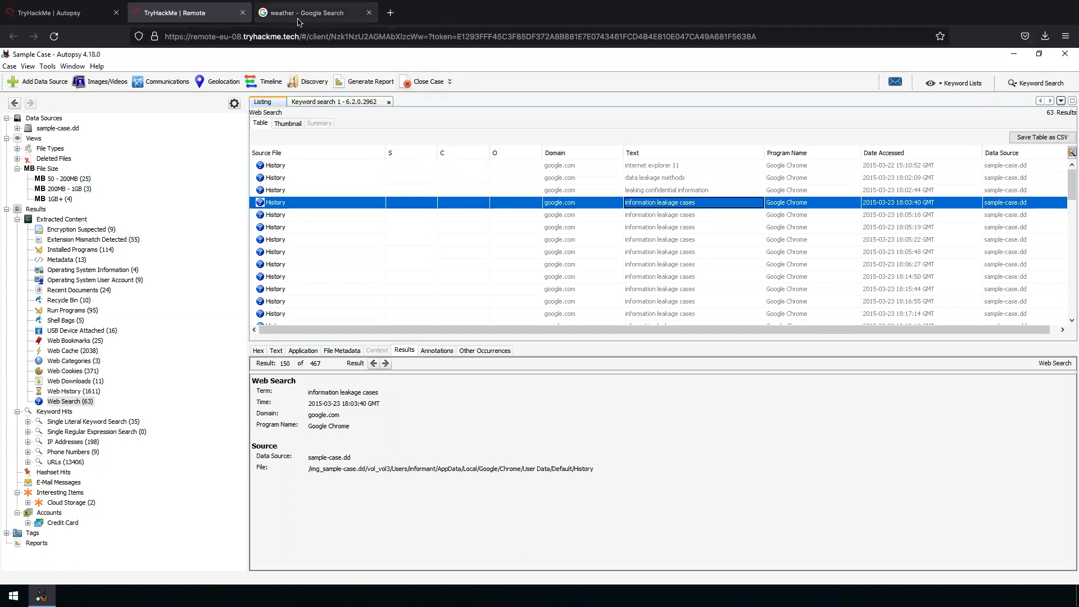
click(315, 16)
click(180, 19)
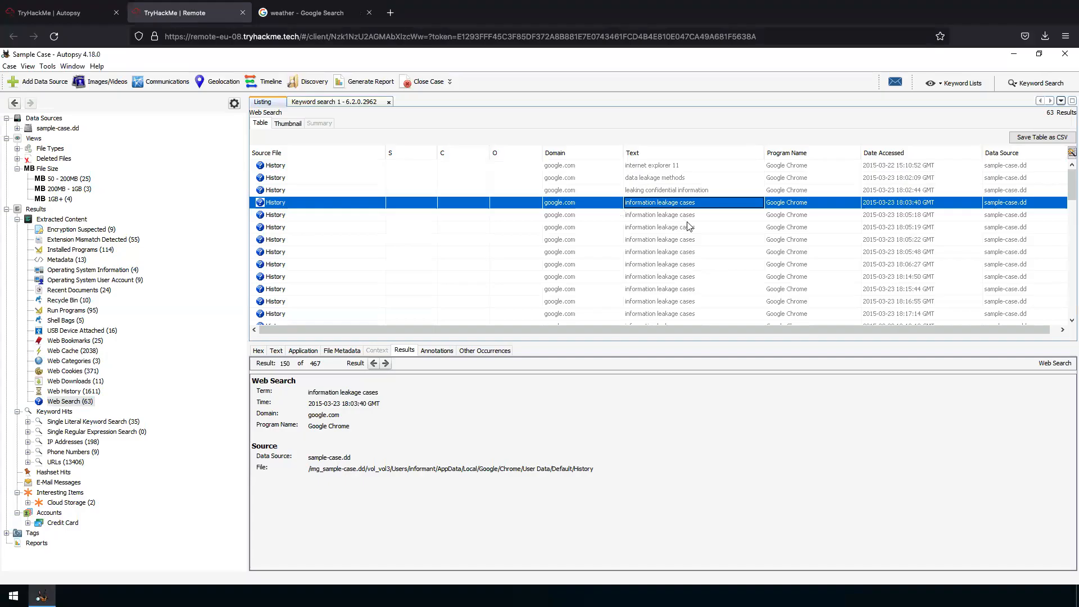
scroll(688, 236, down, 4)
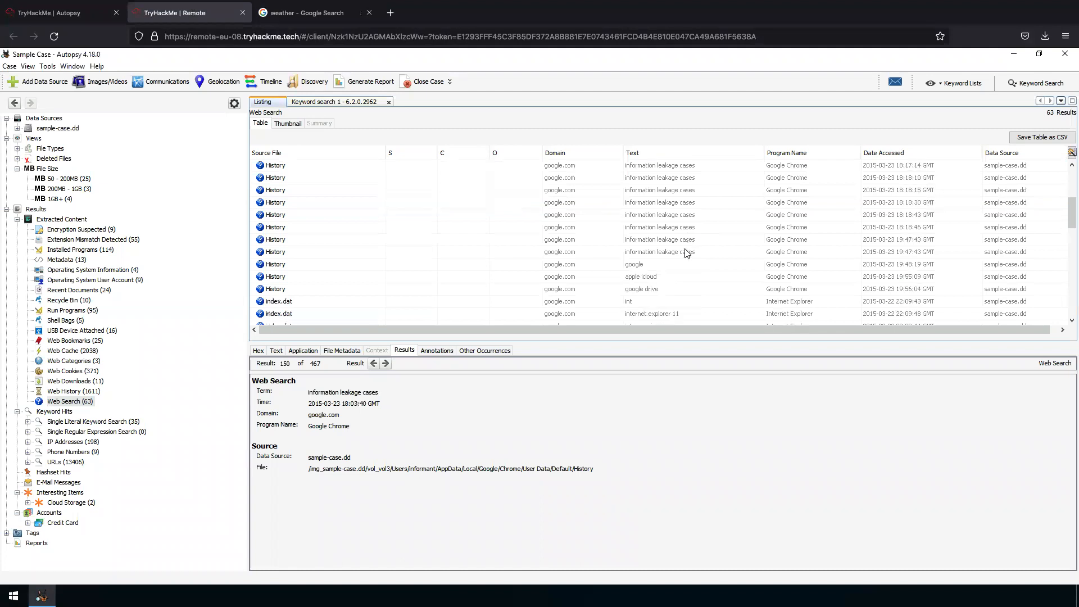
click(687, 252)
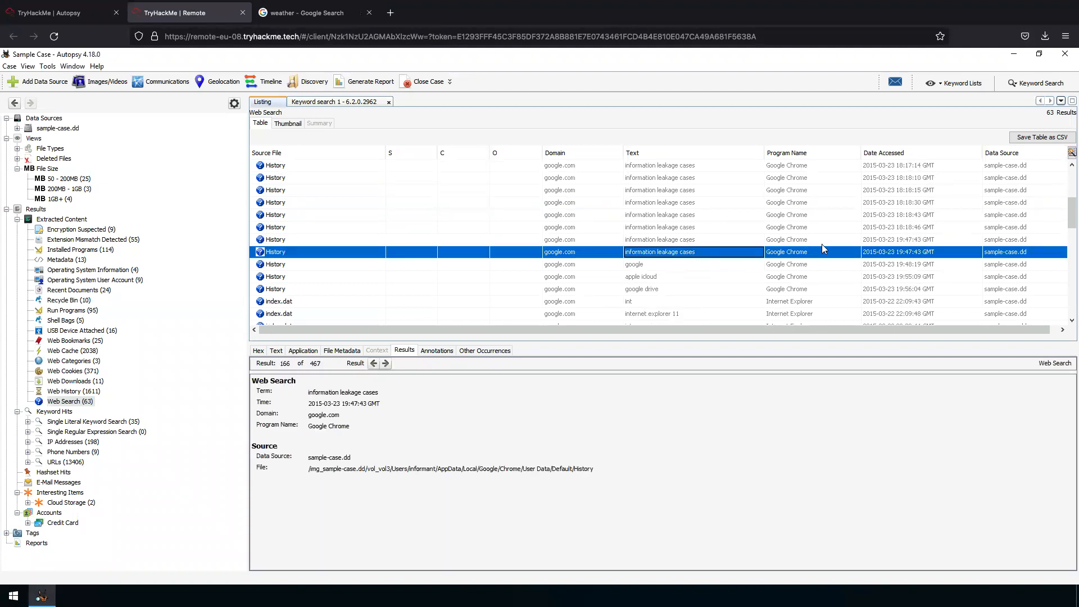
scroll(822, 244, up, 4)
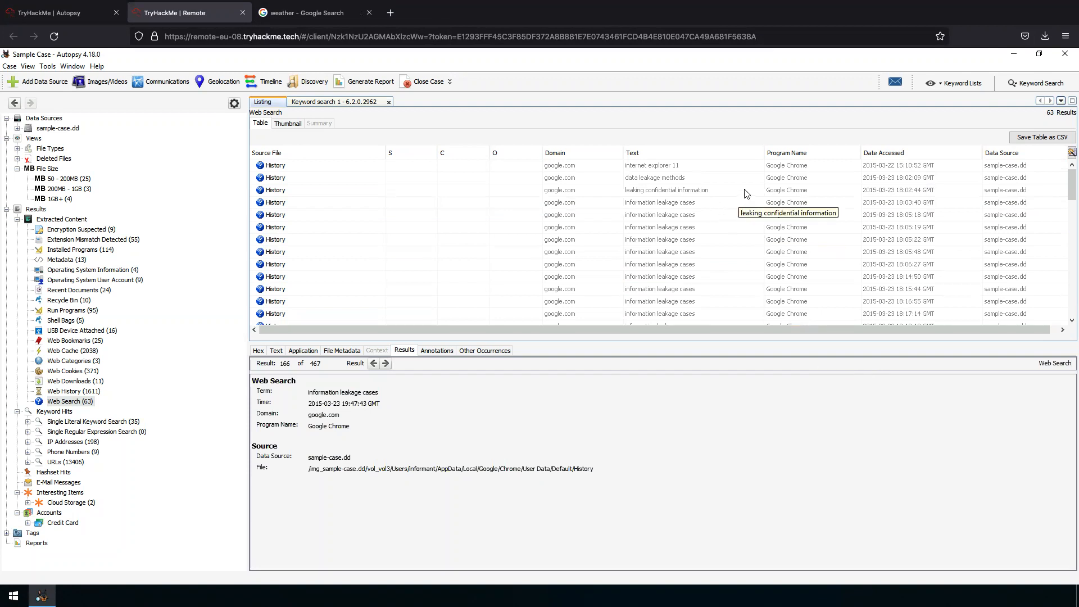
Look through the entire Web Search list, checking access dates and comparing how often each search term occurs.
click(901, 179)
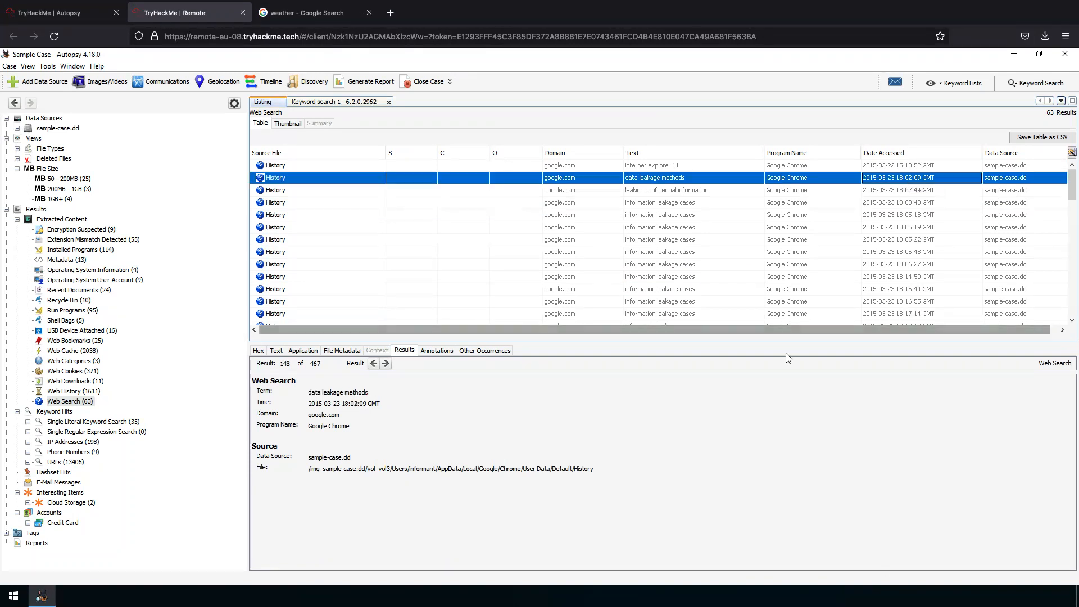
scroll(692, 276, down, 3)
scroll(692, 275, down, 10)
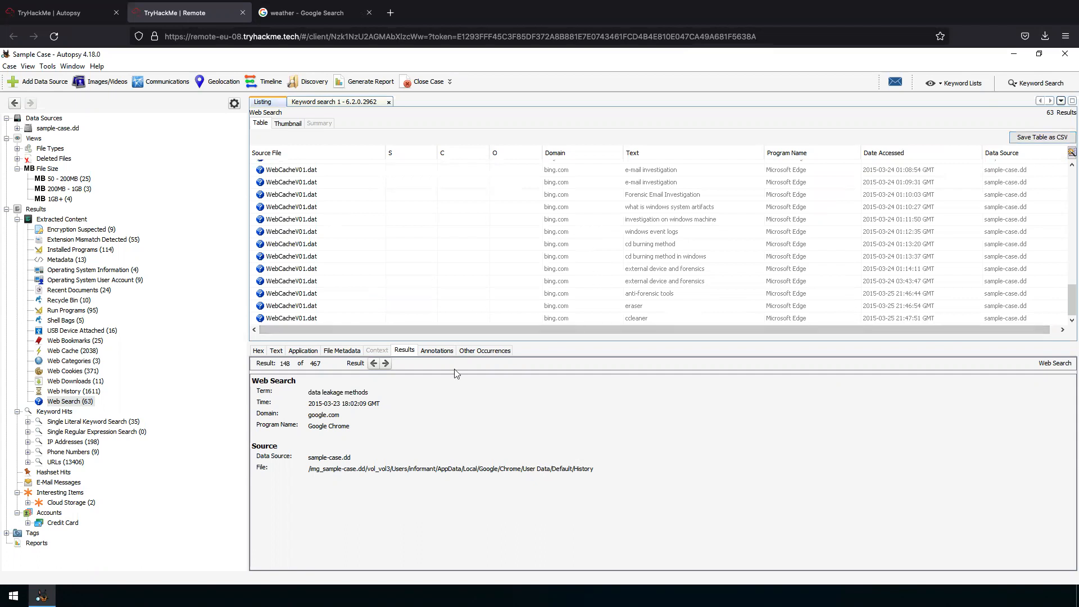
scroll(523, 290, up, 8)
scroll(520, 290, up, 5)
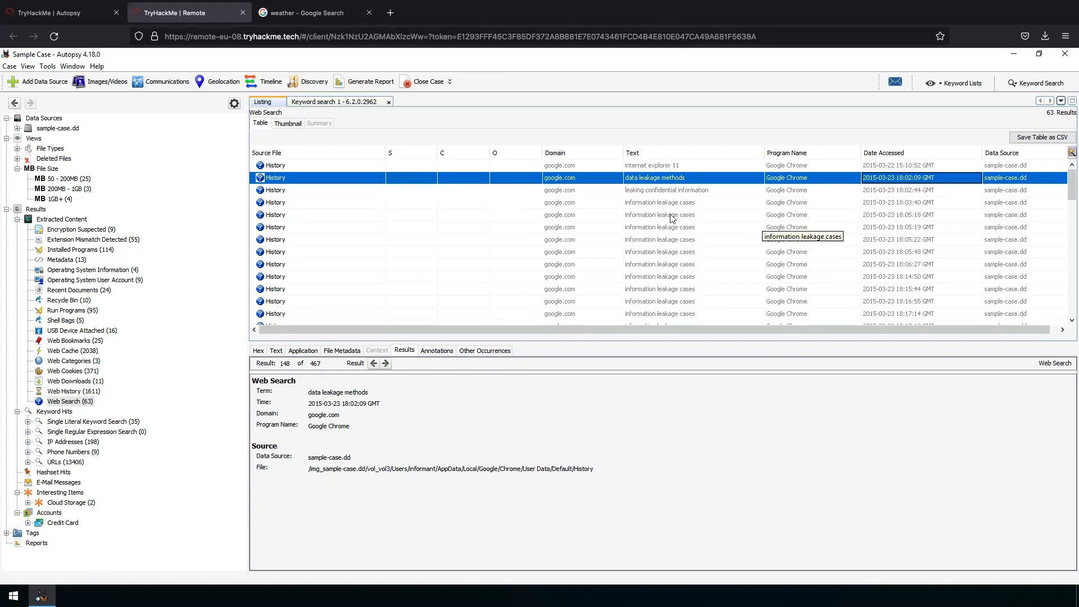
click(659, 227)
click(647, 249)
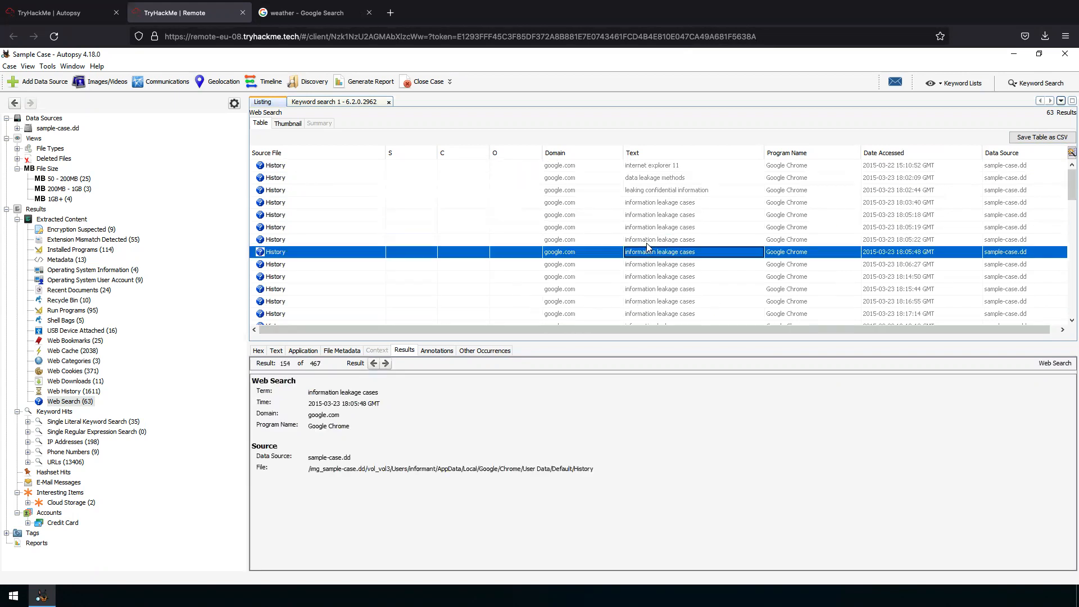
scroll(629, 278, down, 3)
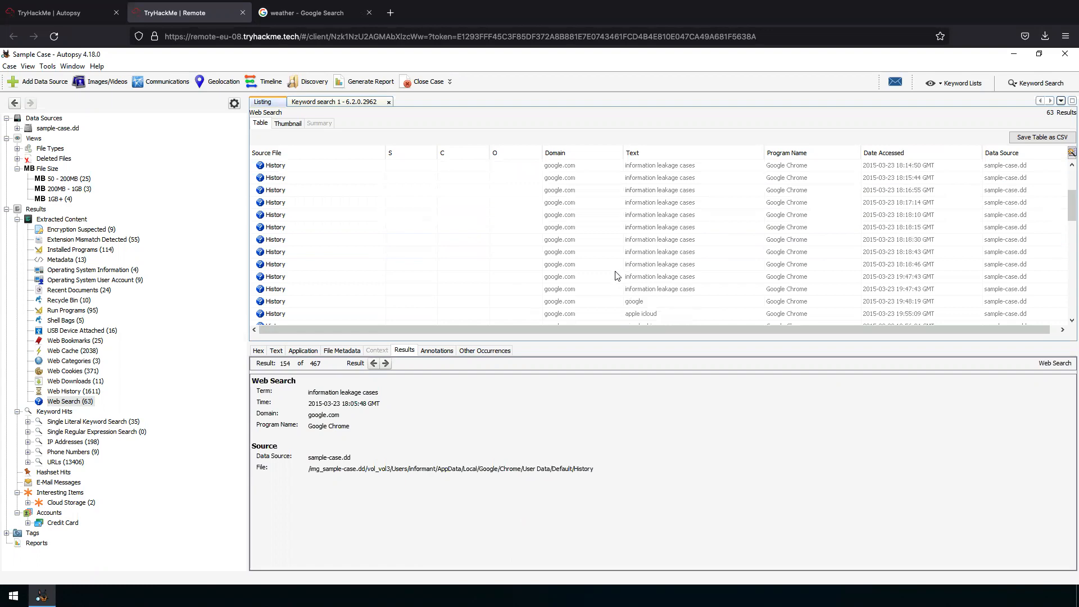
Revisit the Google search for "weather" and its search suggestions as an example, and return to the remote case.
click(265, 18)
click(209, 74)
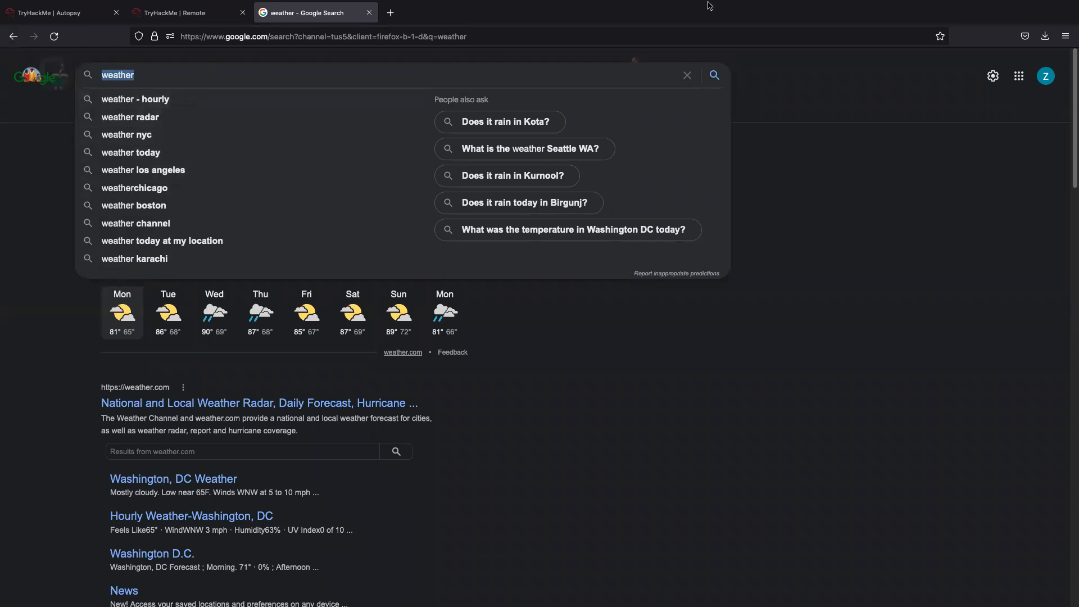
mouse_move(350, 6)
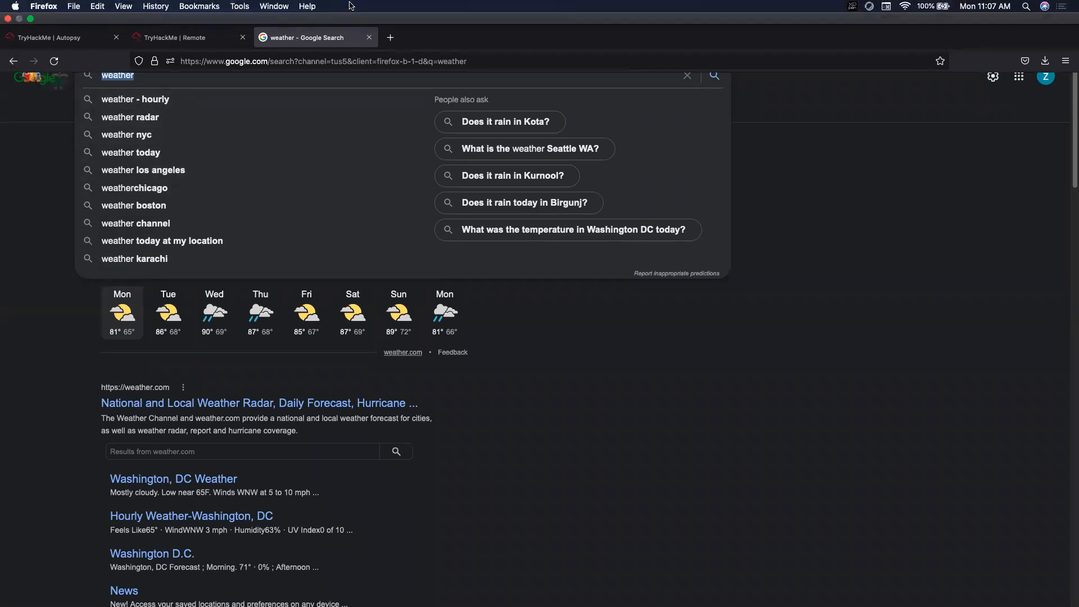
click(210, 35)
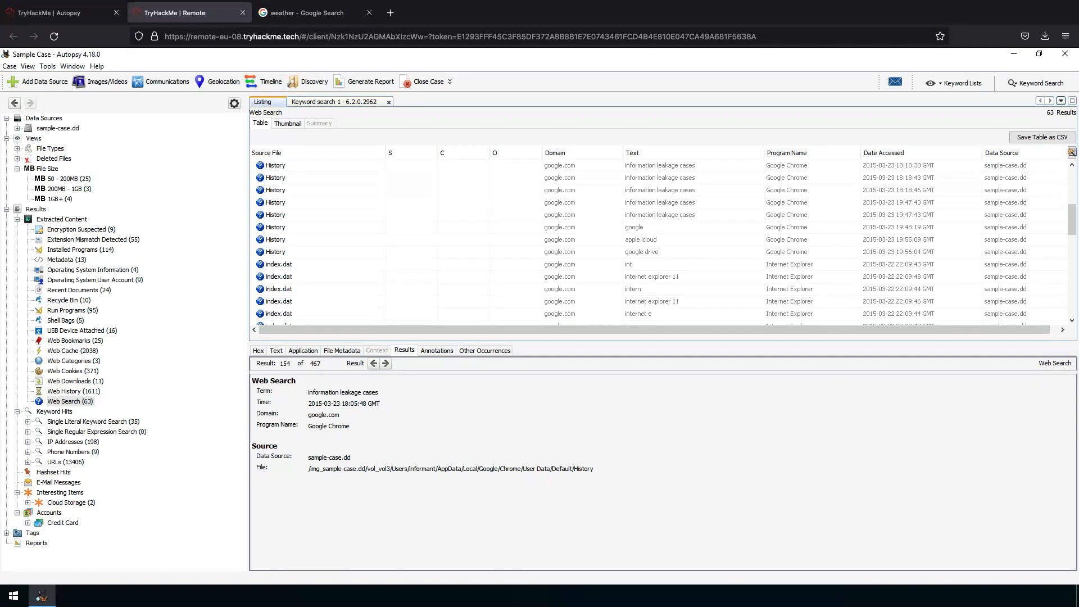
Examine the repeated "information leakage cases" entries in the Web Search results, from the first one on through their access times.
scroll(580, 268, up, 4)
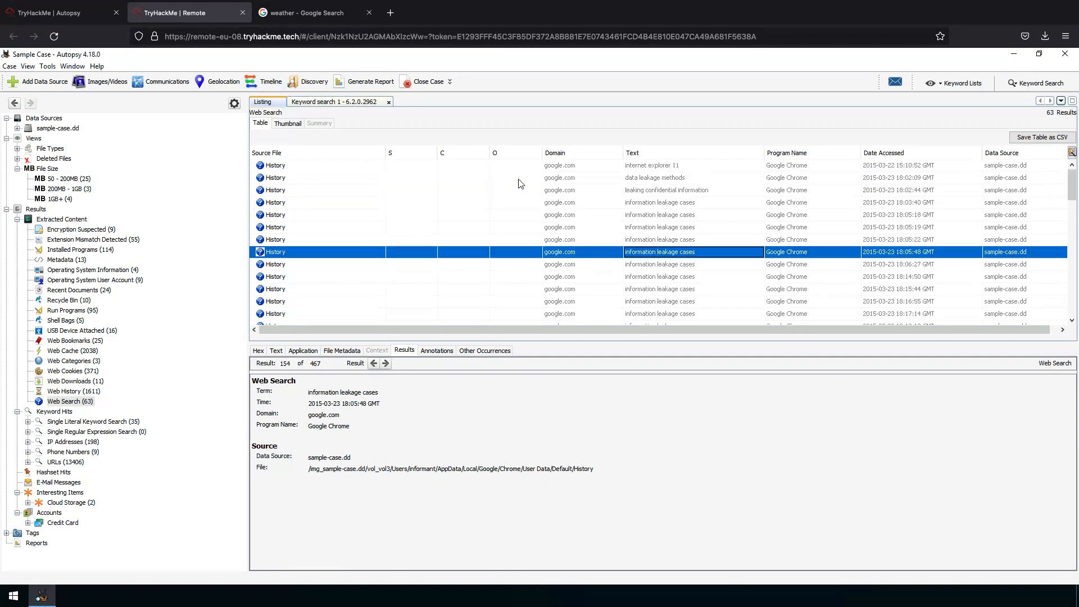
mouse_move(685, 6)
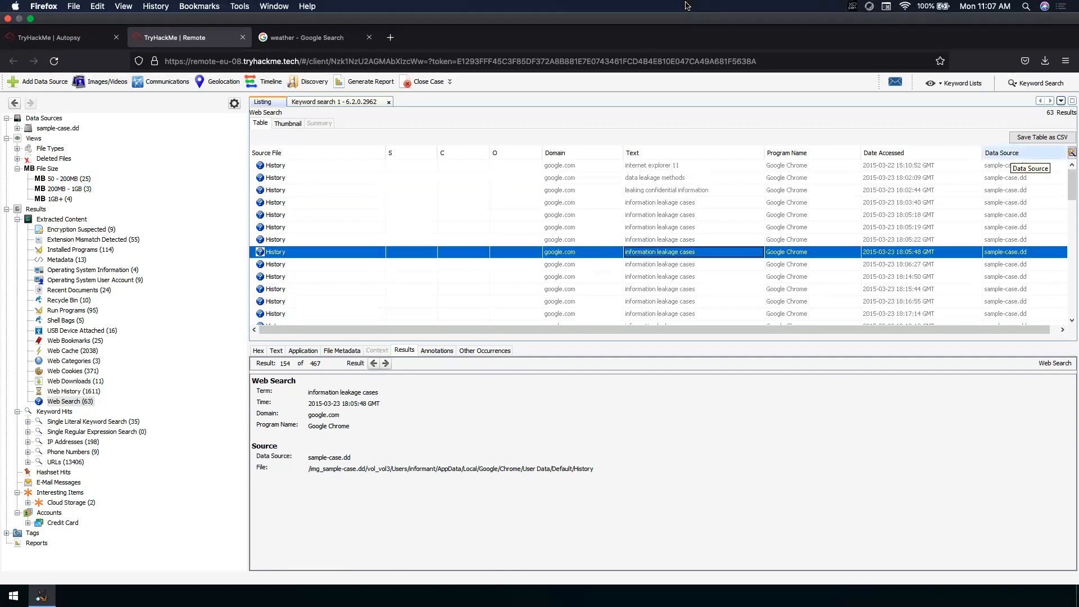
scroll(701, 265, down, 1)
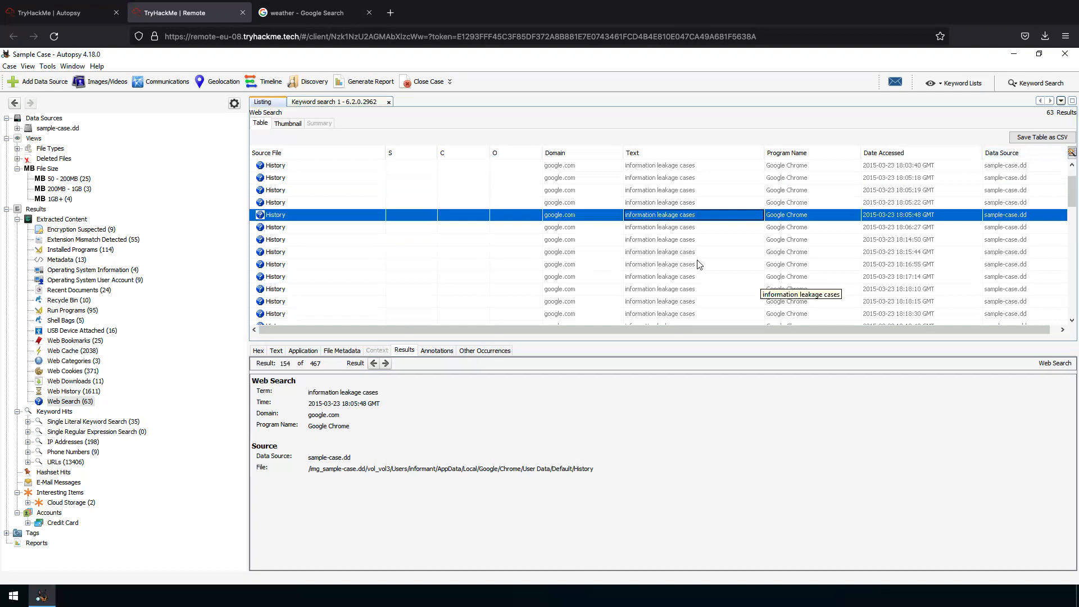
click(663, 227)
click(662, 239)
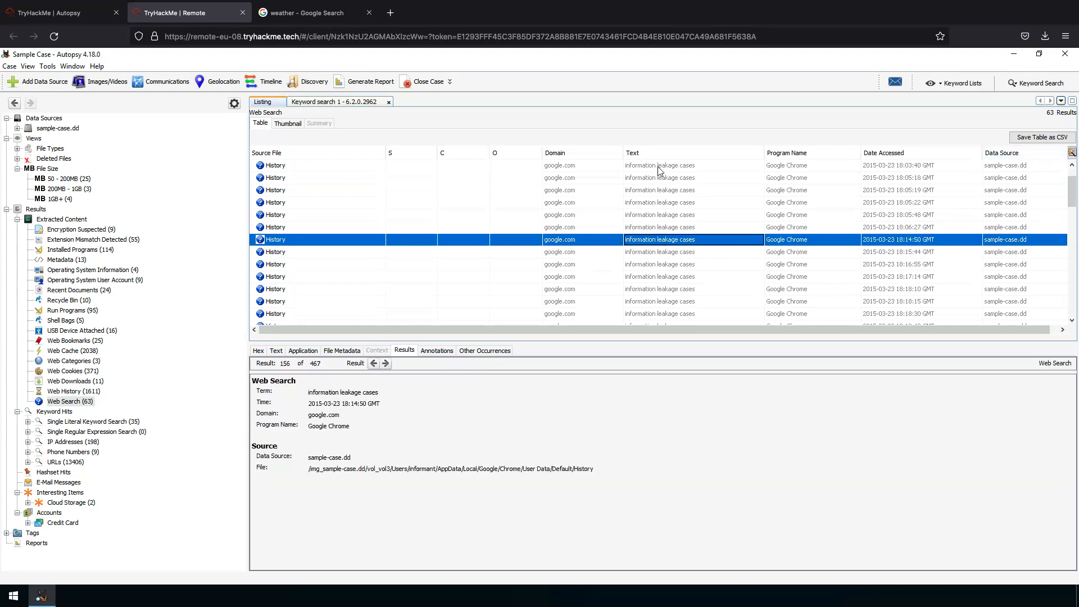
click(659, 167)
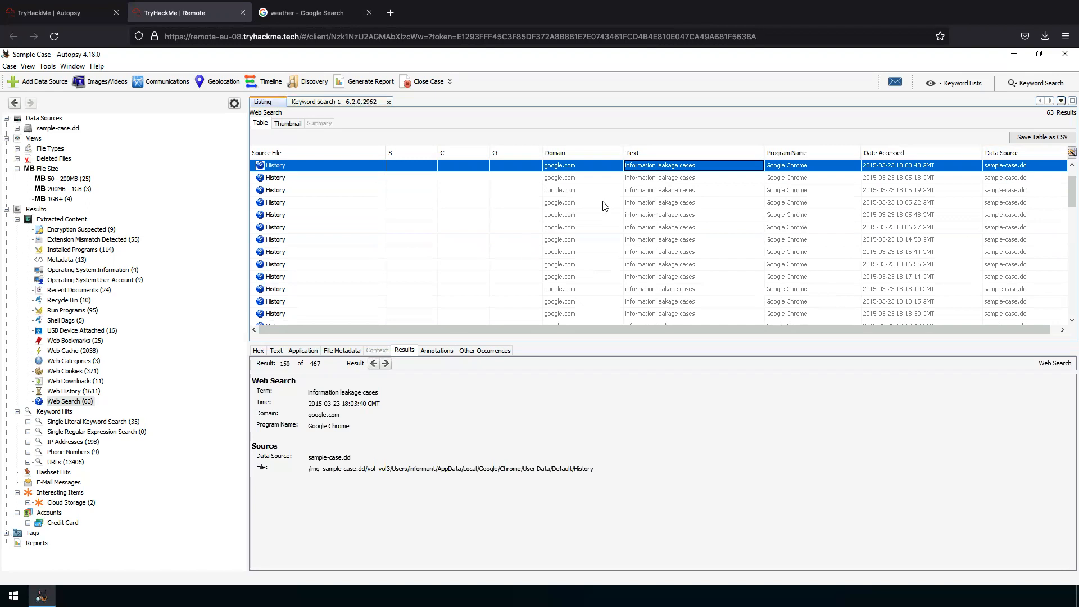
key(Down)
key(Down)
key(Down)
key(Down)
key(Down)
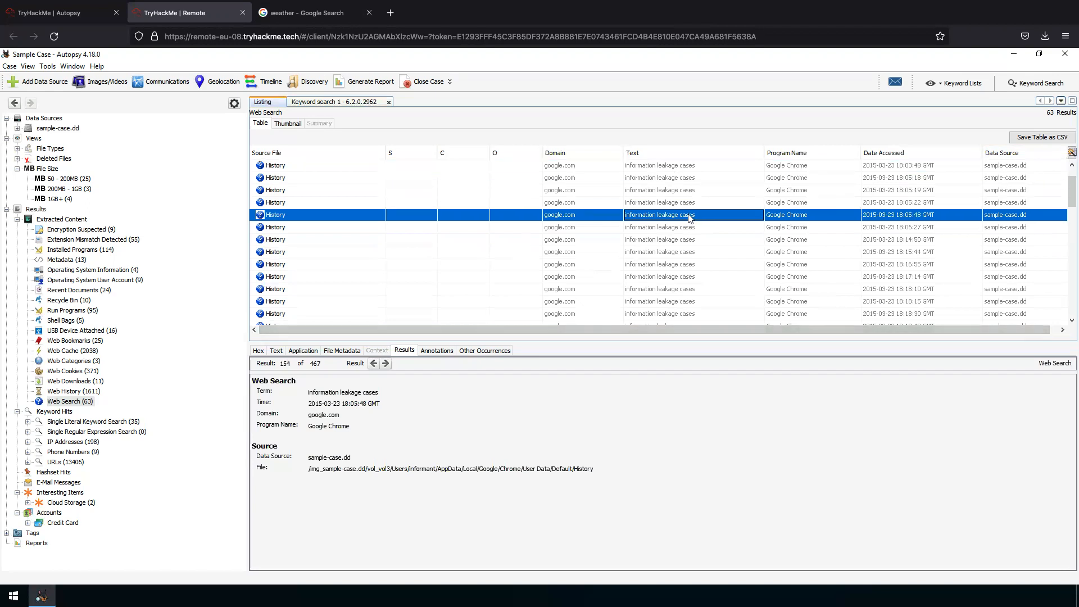
key(Down)
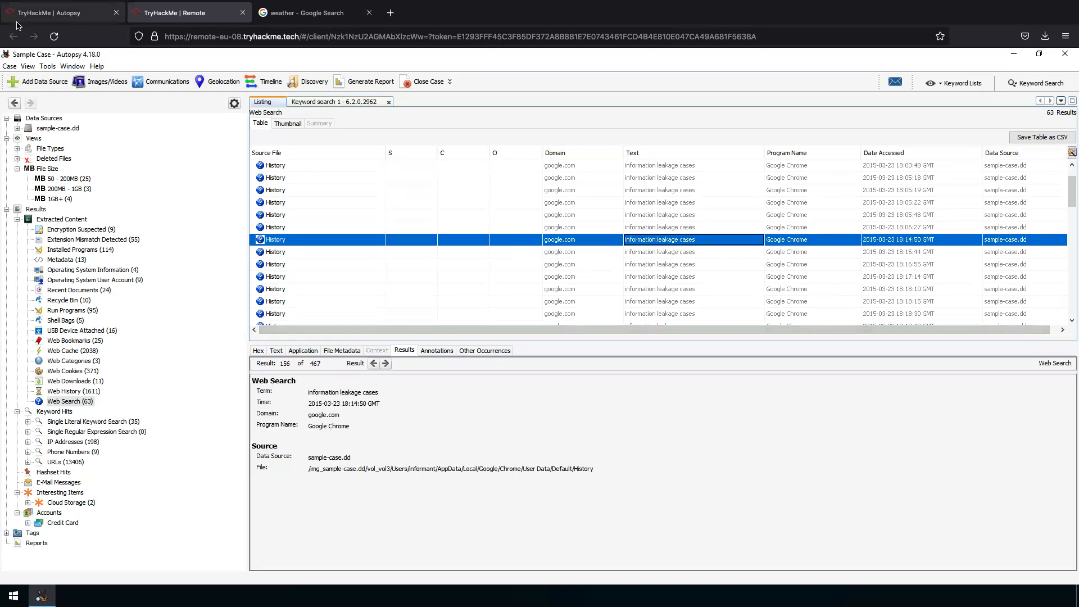
Submit "information leakage cases" as the answer to the TryHackMe question on the web search term with the most entries.
click(45, 17)
click(307, 525)
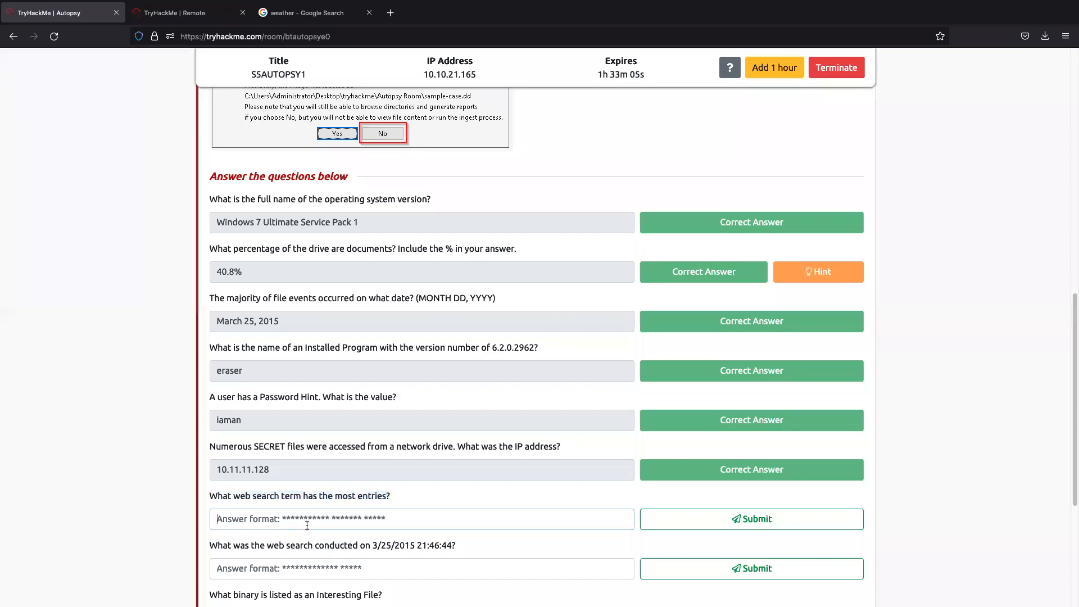
scroll(308, 517, down, 2)
text(information leakag)
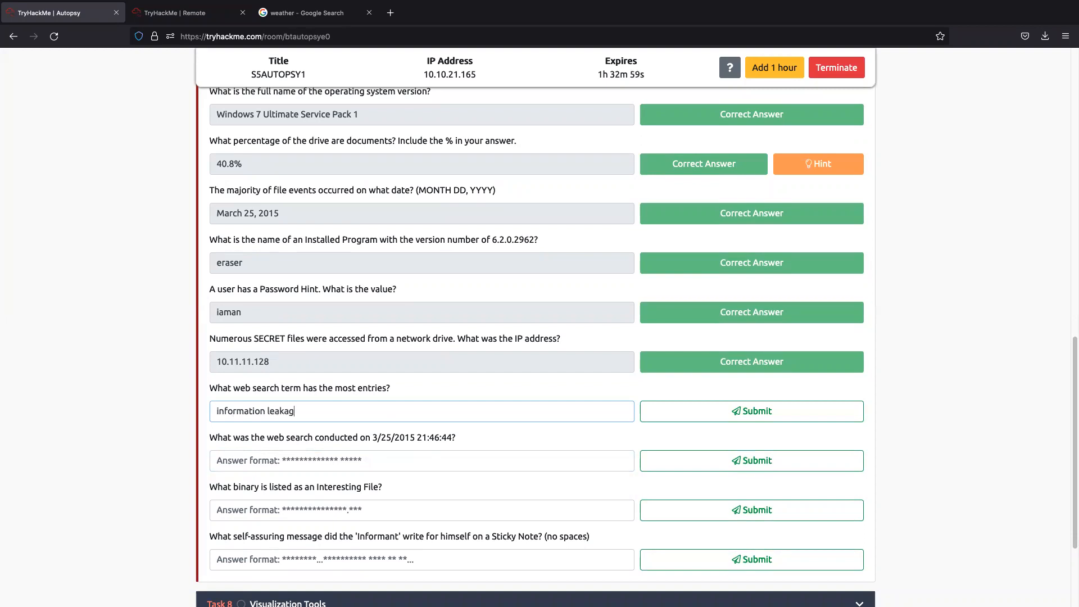
text(e)
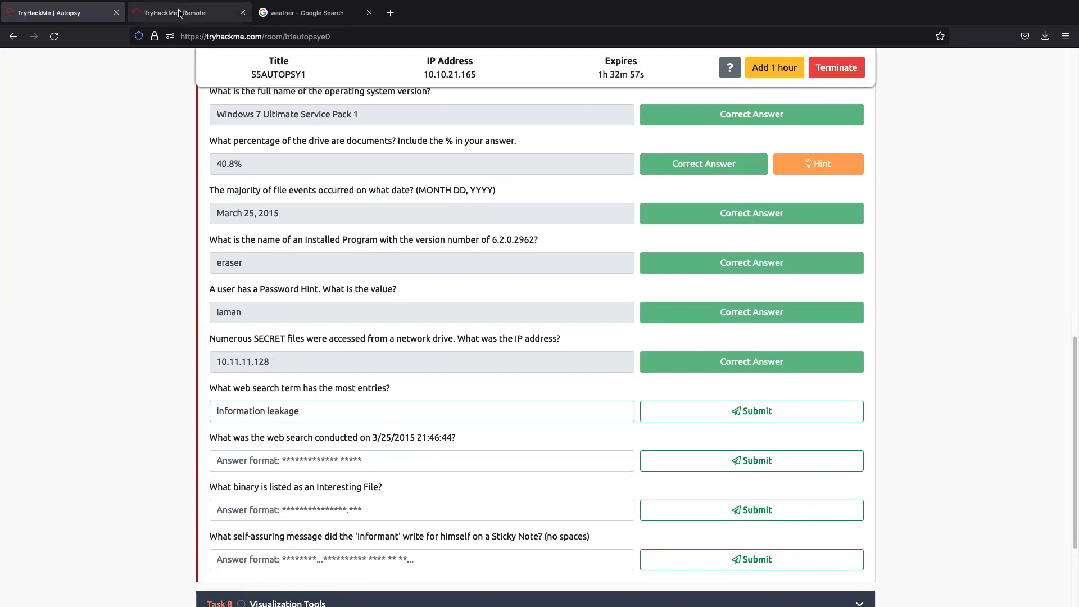
click(180, 13)
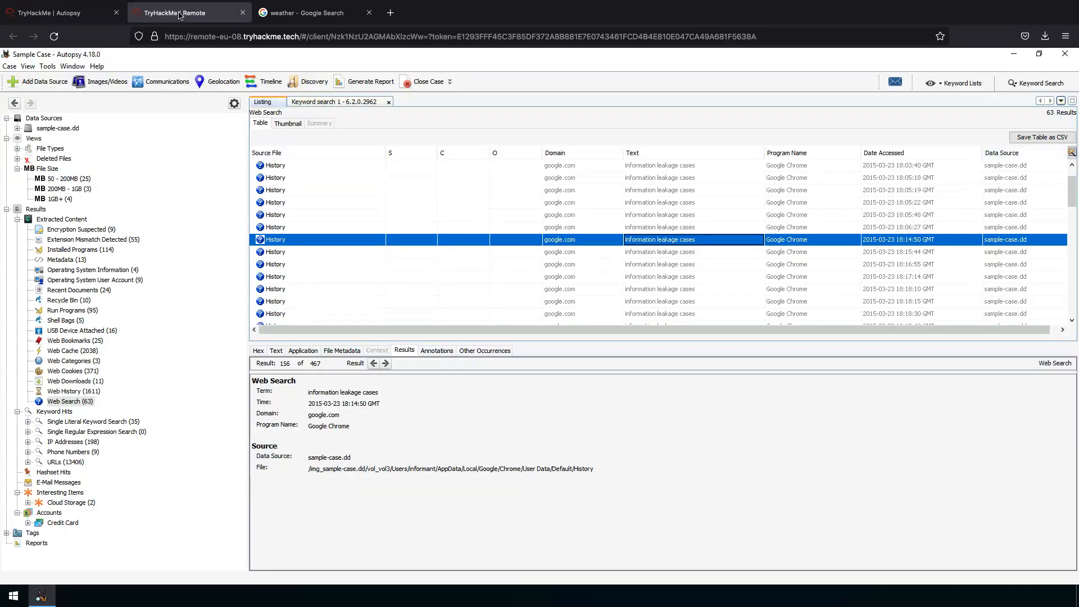
click(56, 13)
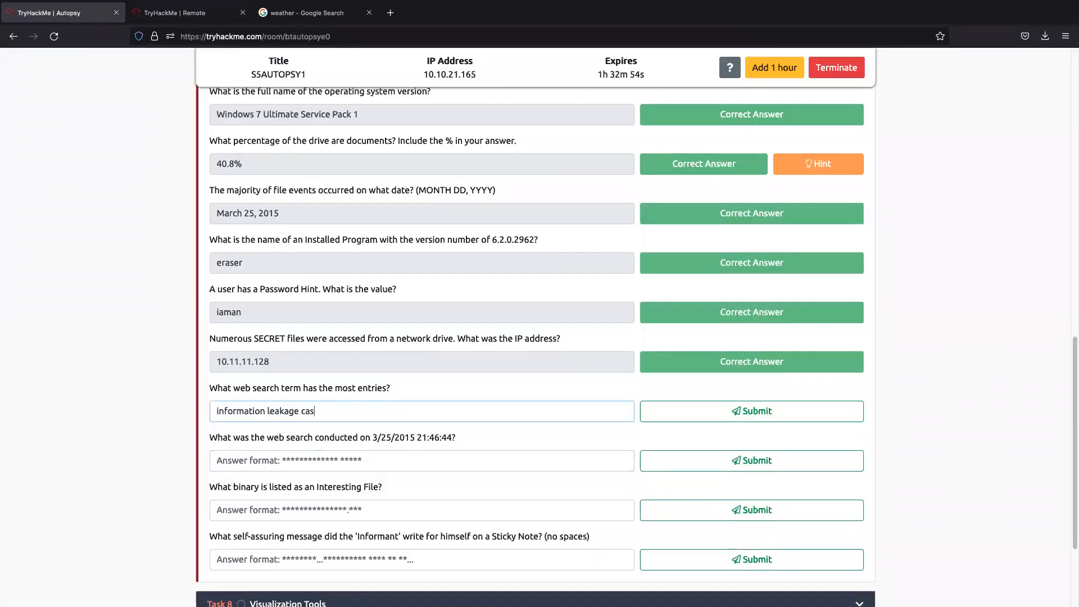
key(Return)
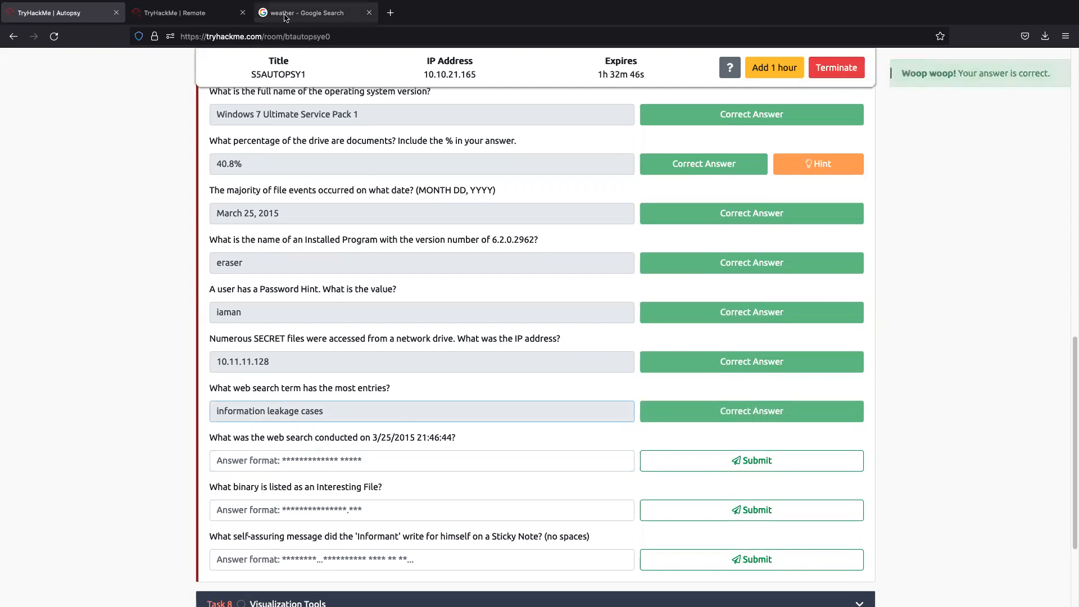
Find the Web Search entry accessed on 2015-03-25 at 21:46:44 in the remote case and examine its details.
click(208, 13)
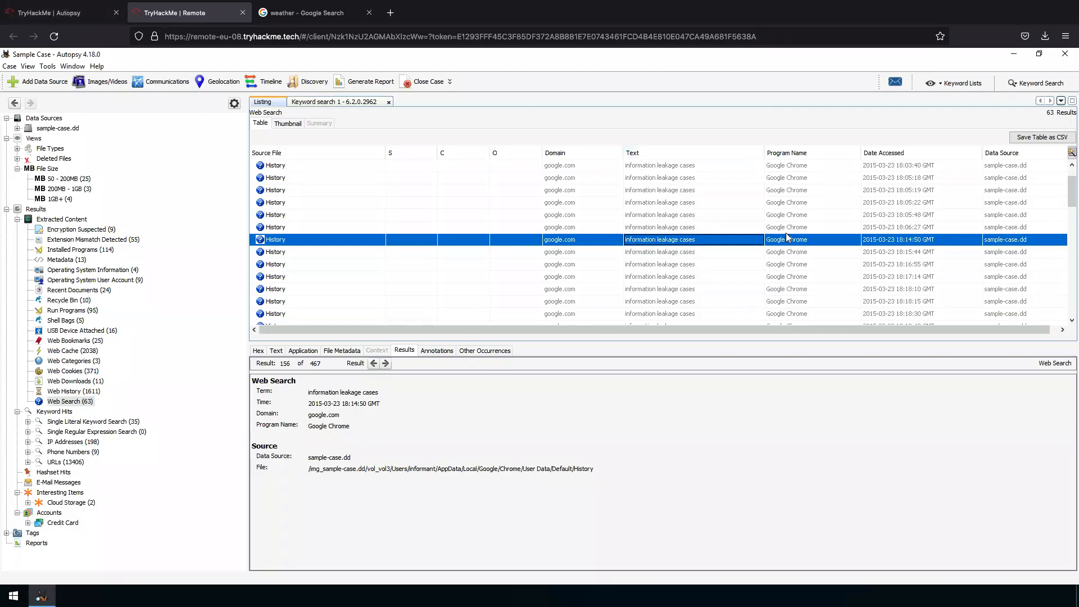
scroll(786, 238, up, 1)
scroll(785, 279, down, 10)
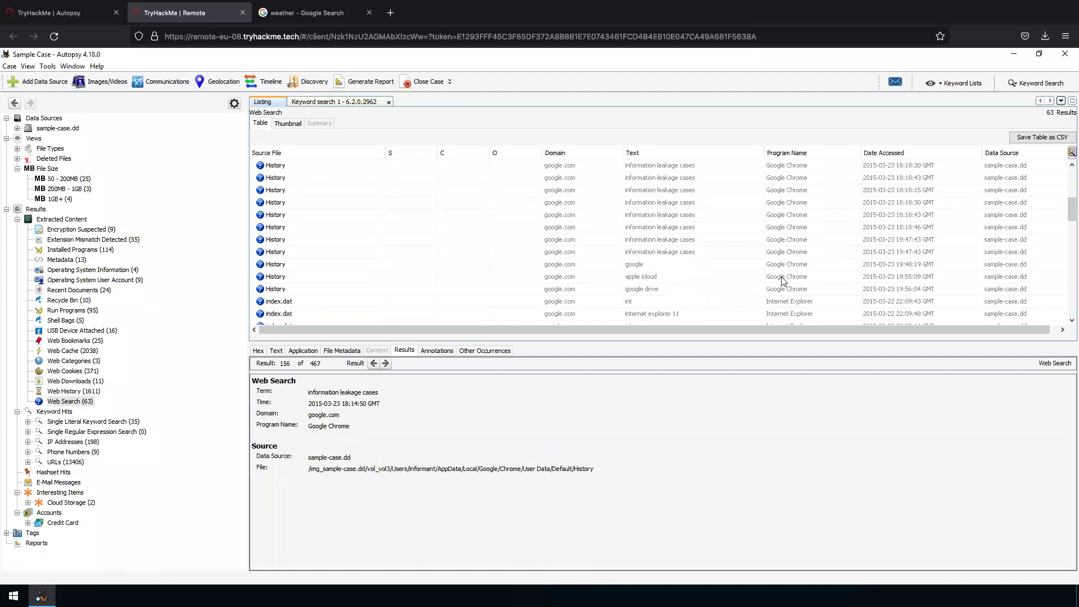
scroll(784, 282, down, 5)
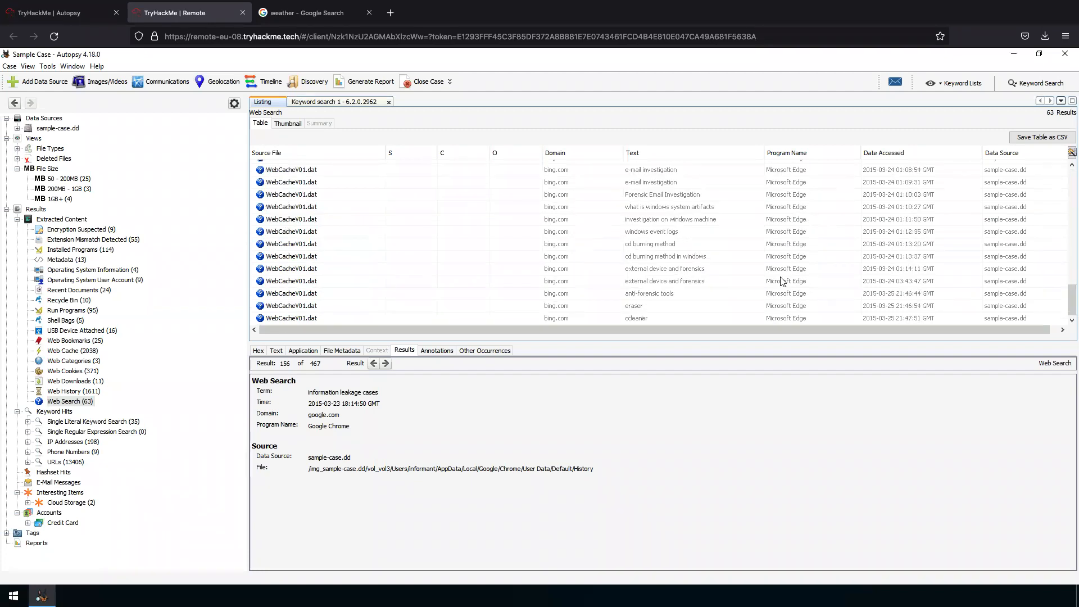
click(912, 294)
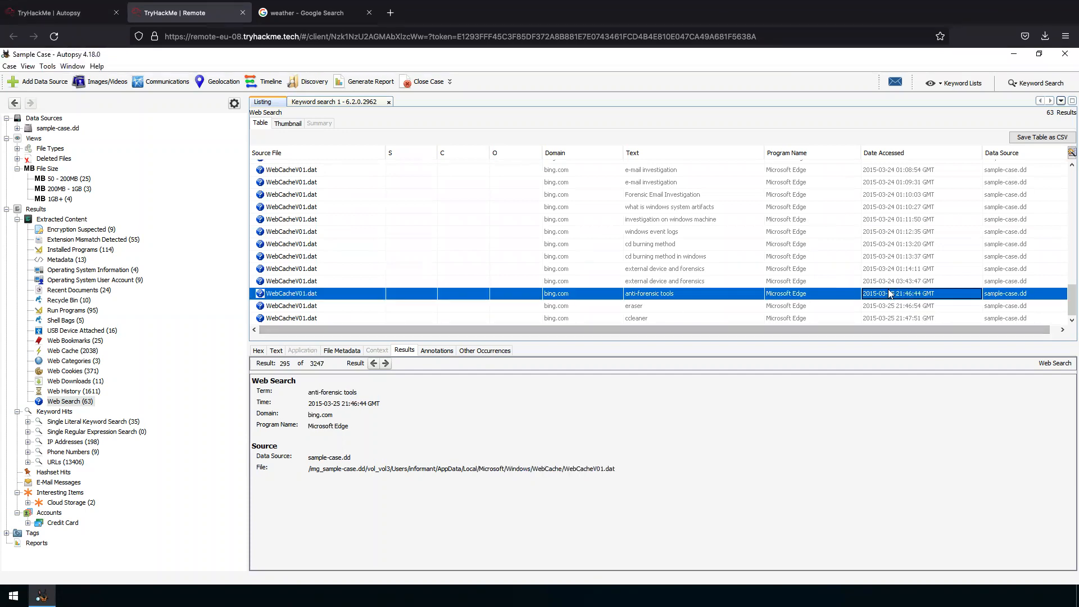
Compare the access dates of other Web Search entries with the date in the question and reselect the "anti-forensic tools" entry.
scroll(890, 293, up, 15)
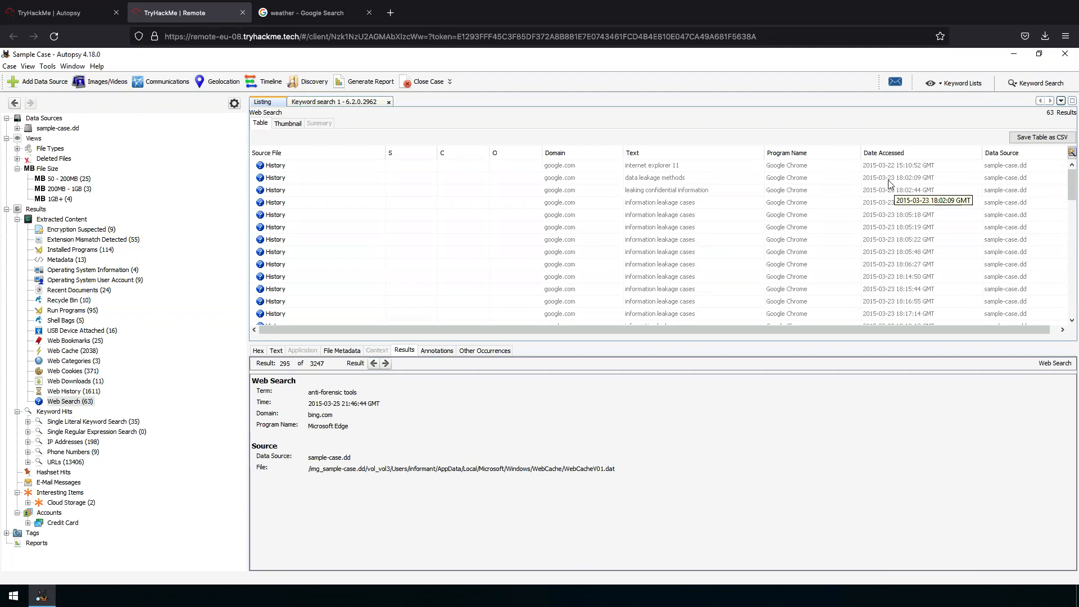
click(889, 179)
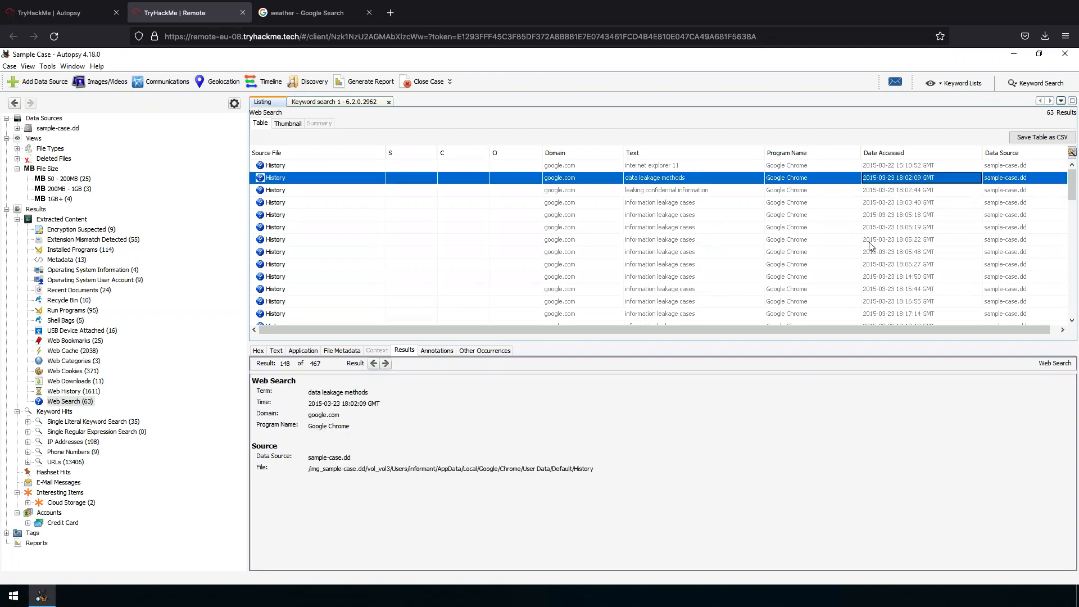
scroll(877, 247, down, 15)
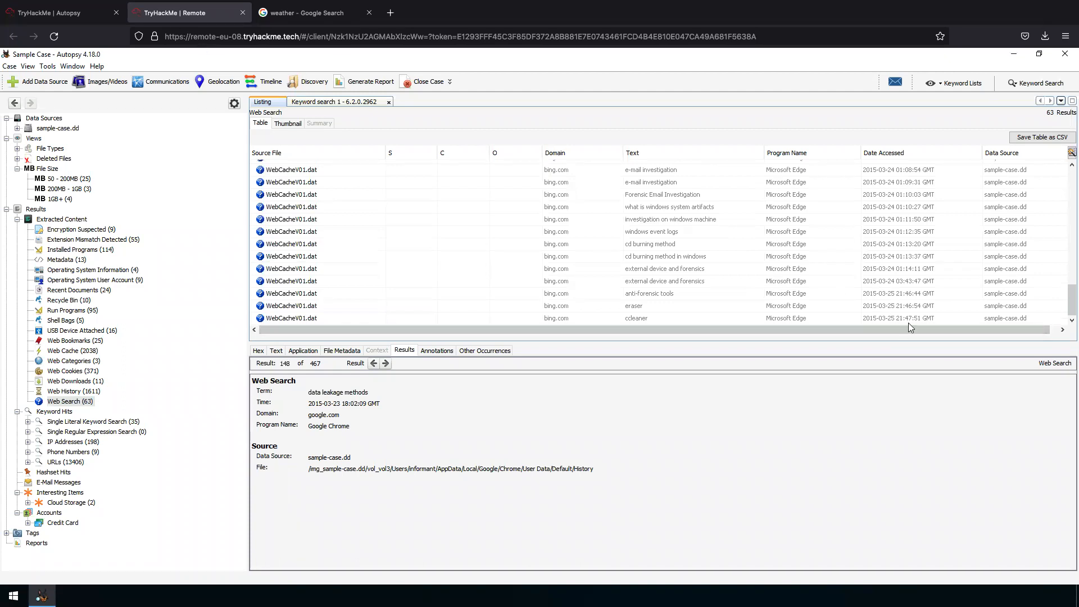
click(923, 306)
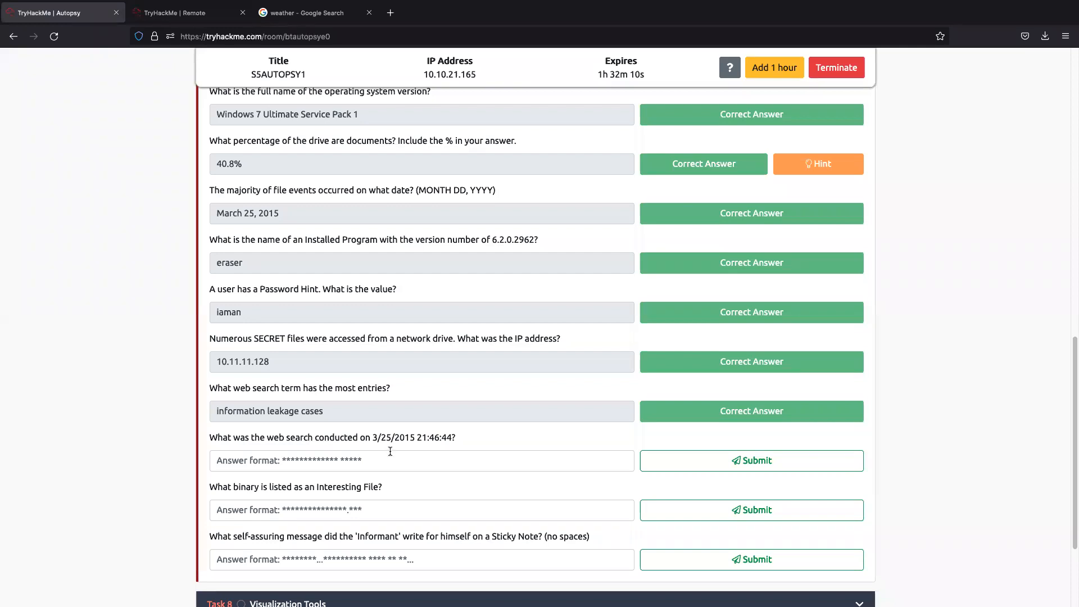
click(173, 17)
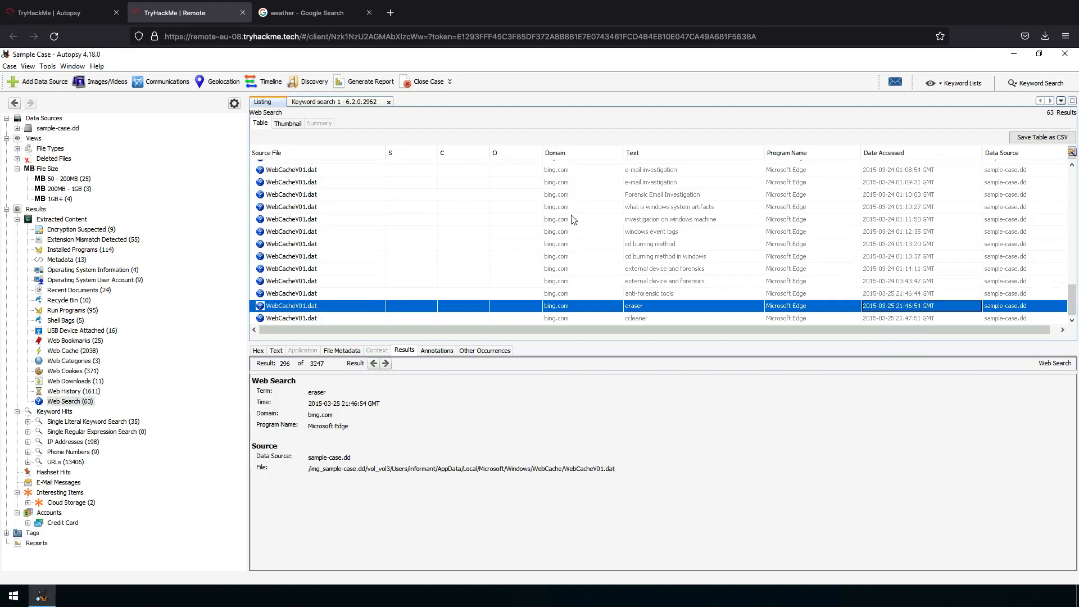
click(697, 285)
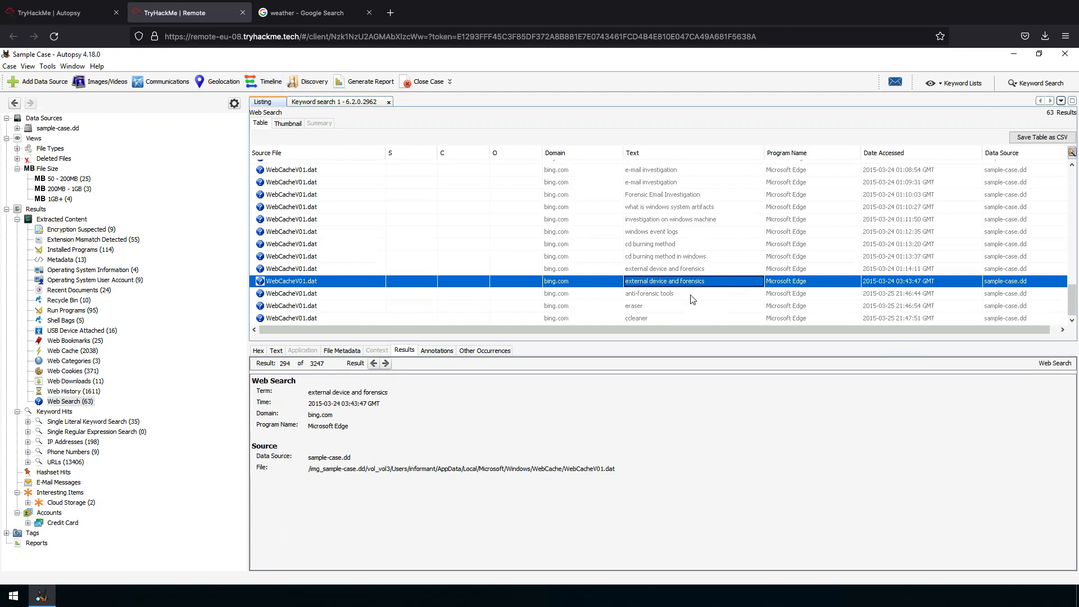
click(695, 294)
Submit "anti-forensics tools" as the TryHackMe answer for the web search conducted on 3/25/2015 21:46:44.
click(84, 12)
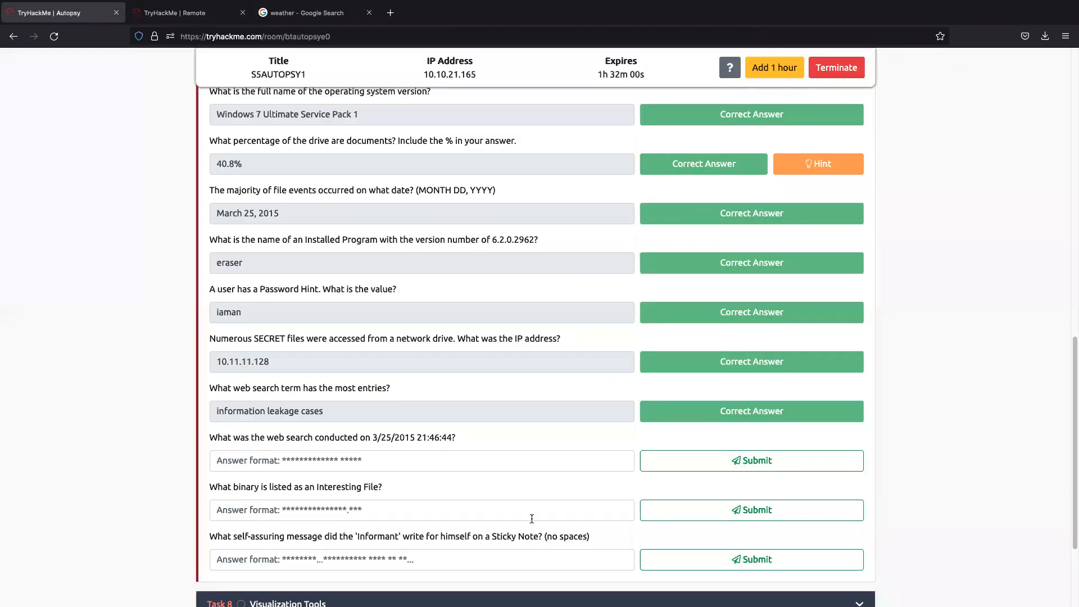
click(427, 458)
text(anti-forensics tools)
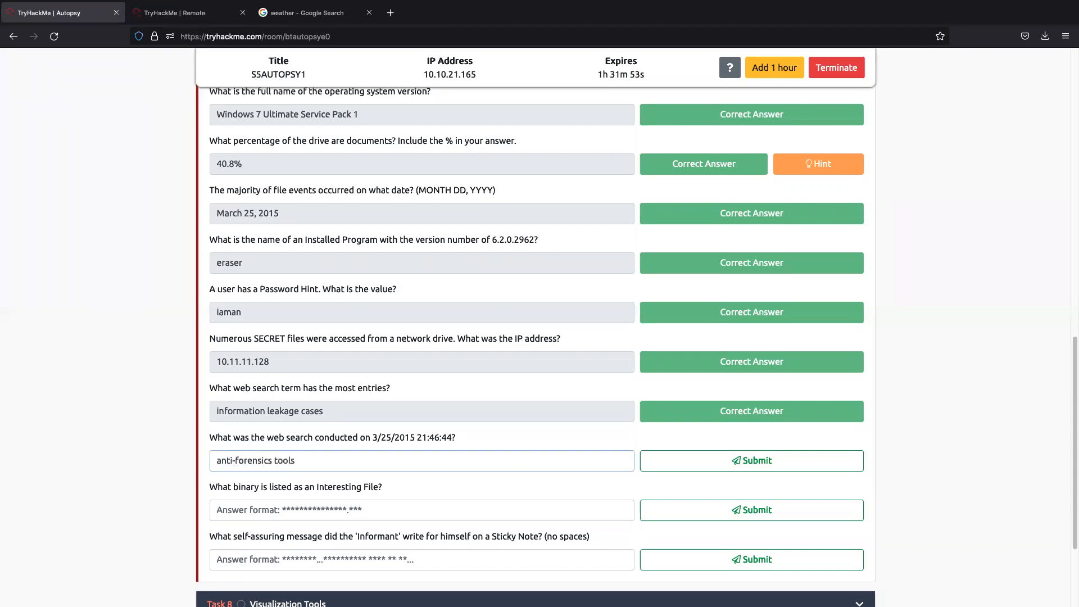
key(Return)
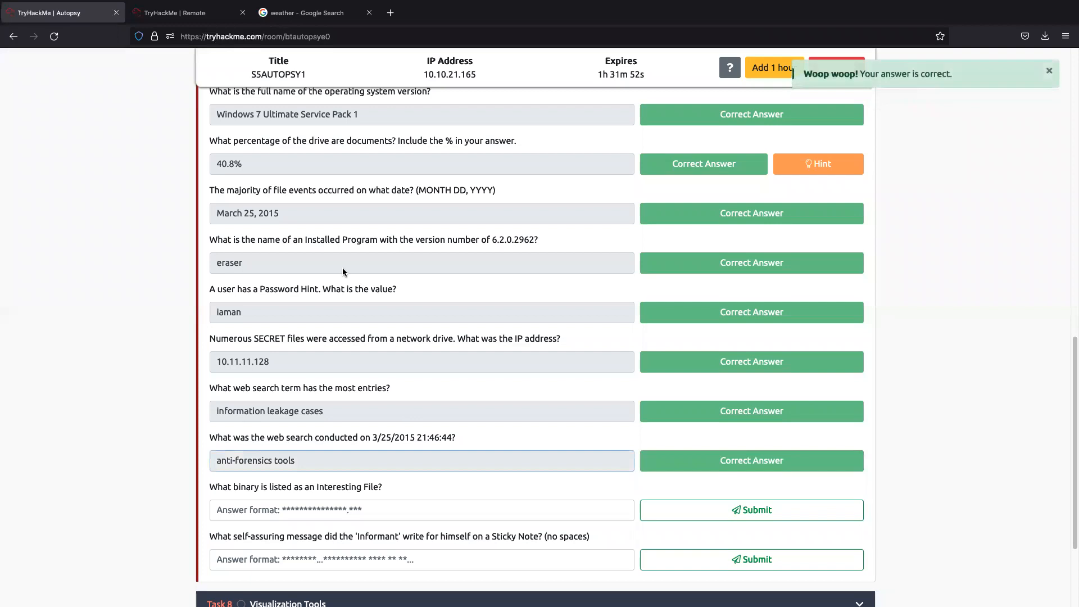
Copy the submitted answer "anti-forensics tools" and search Google for it in the weather search's browser tab.
double_click(258, 461)
click(258, 461)
right_click(258, 461)
click(264, 495)
click(323, 21)
right_click(332, 35)
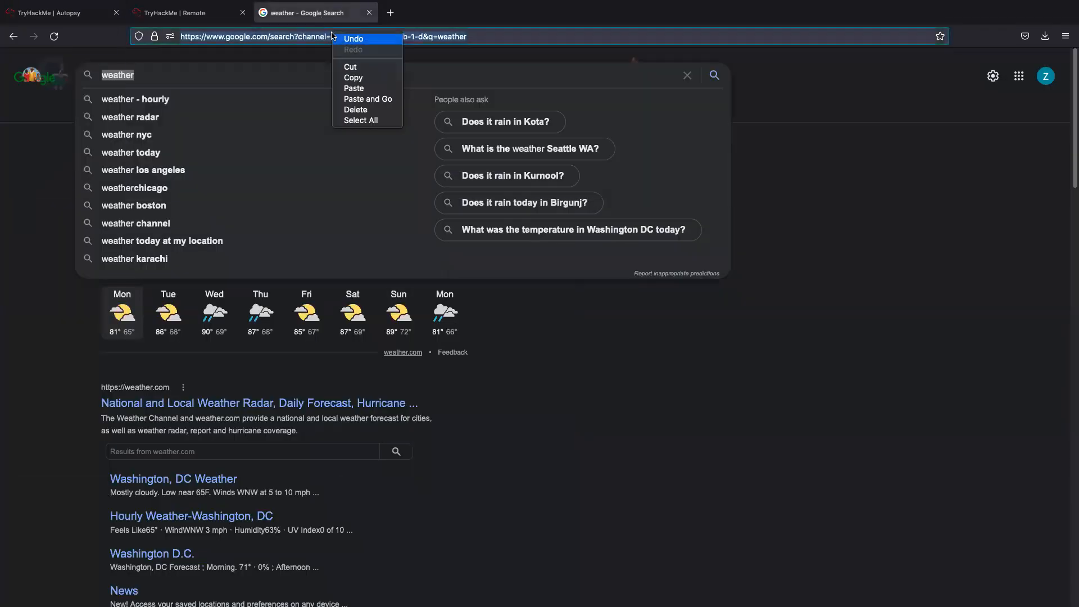
click(369, 99)
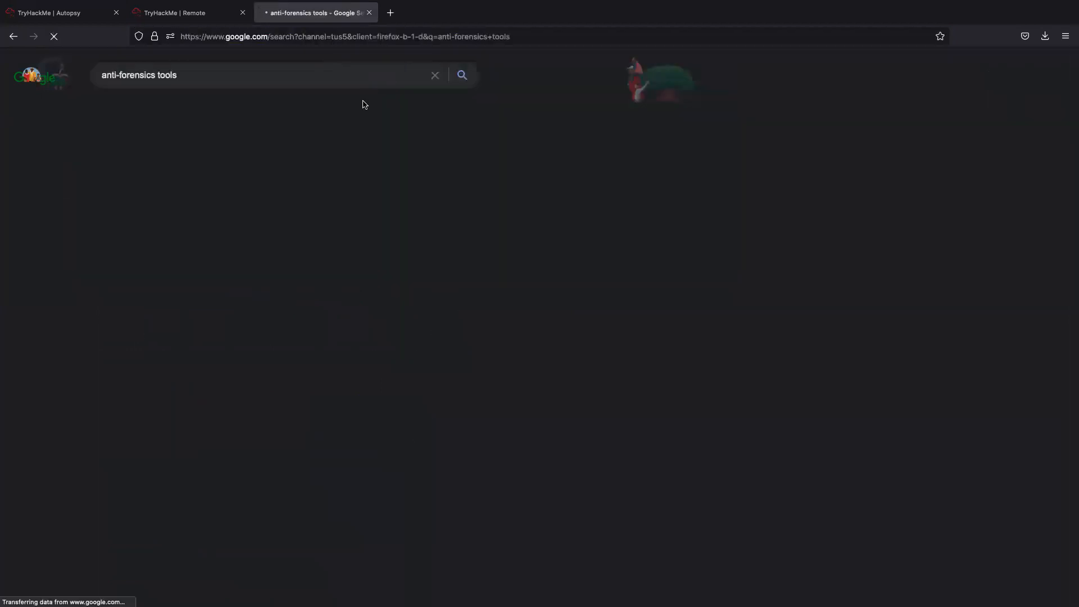
Read the Google answer to "What are anti-forensics tools?" and look over the nearby results, returning to the remote case.
click(151, 346)
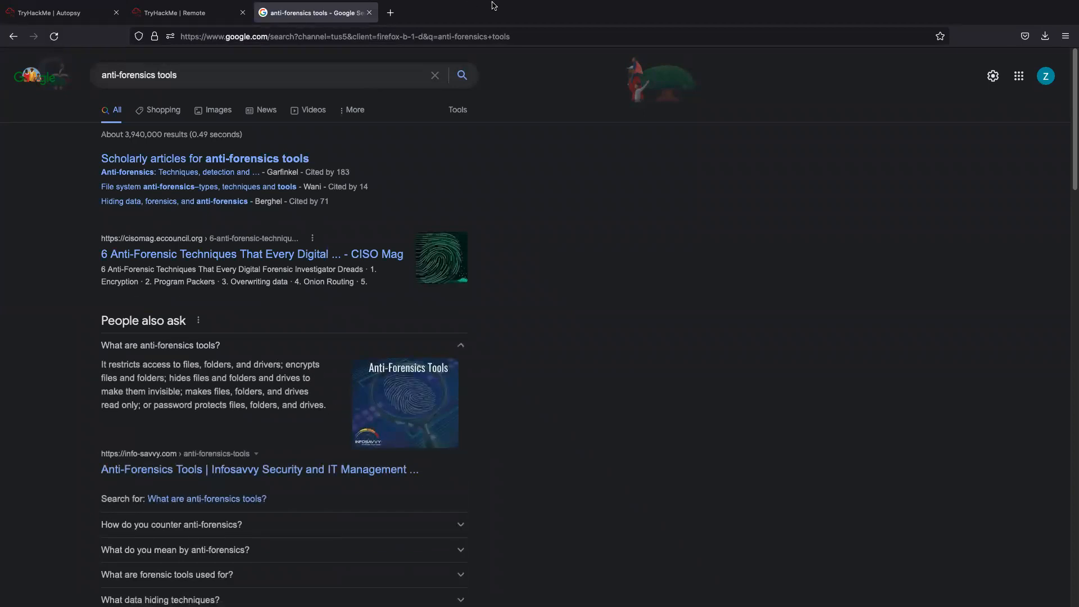
mouse_move(492, 6)
scroll(337, 315, down, 5)
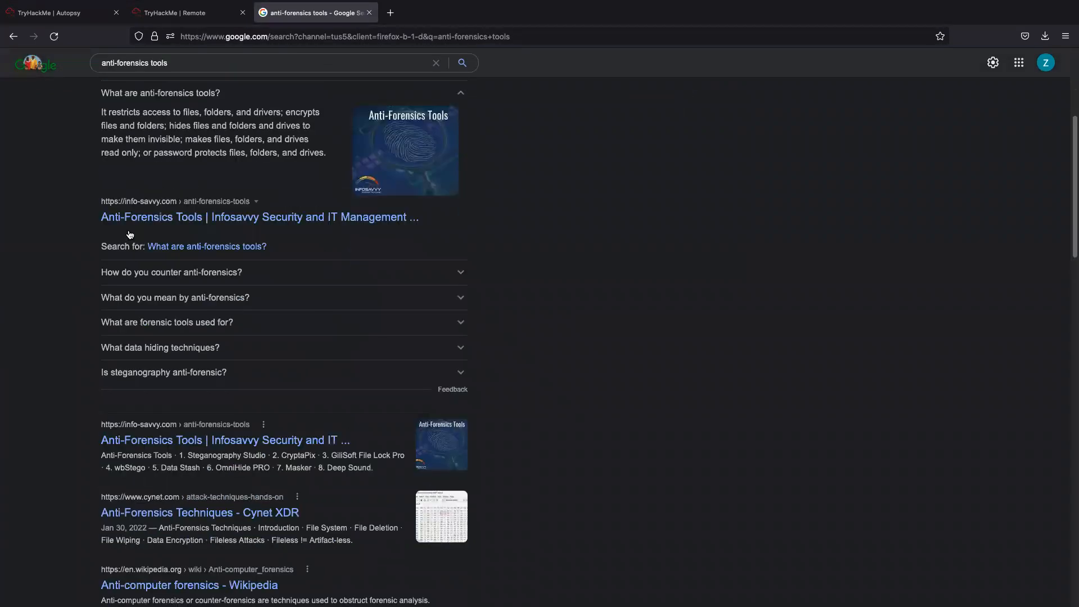
scroll(345, 325, up, 2)
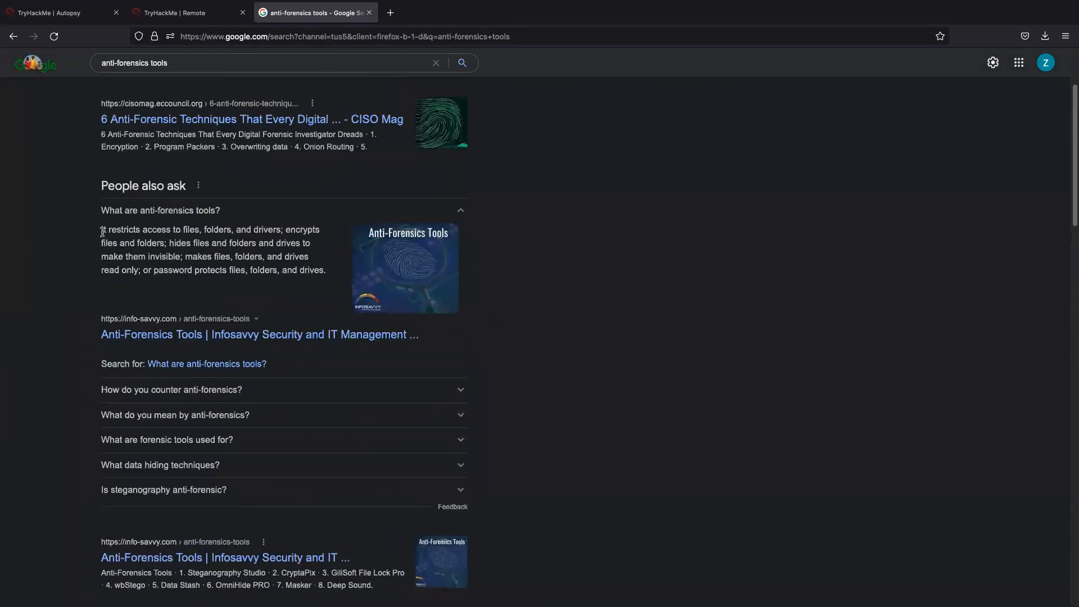
drag(141, 229, 272, 272)
click(62, 202)
click(186, 12)
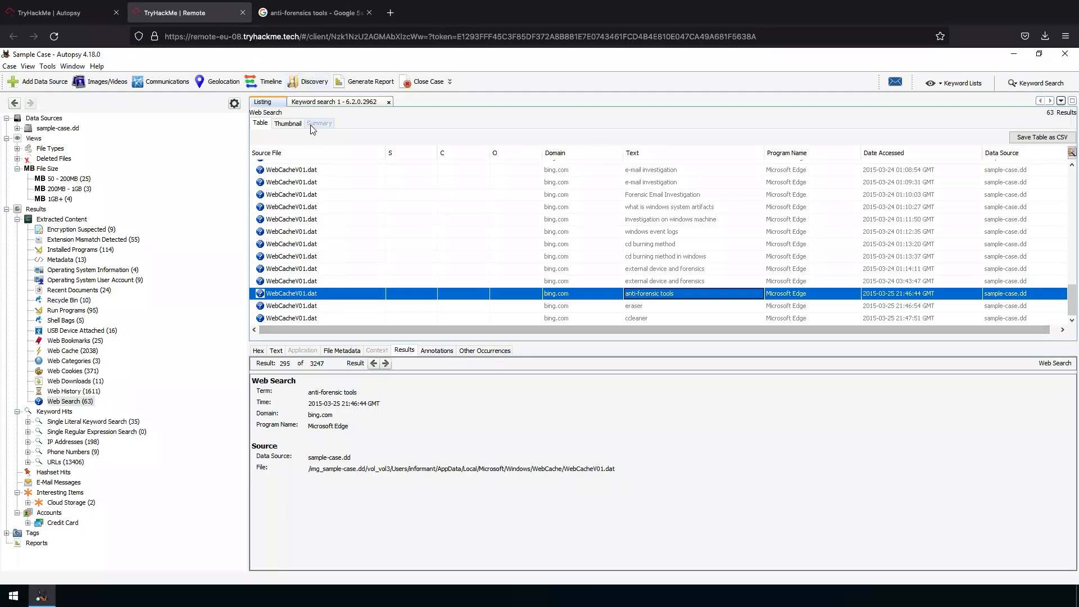
Read the Interesting File question on TryHackMe and select the Downloads copy of googledrivesync.exe in the case's Cloud Storage Interesting Files.
click(56, 21)
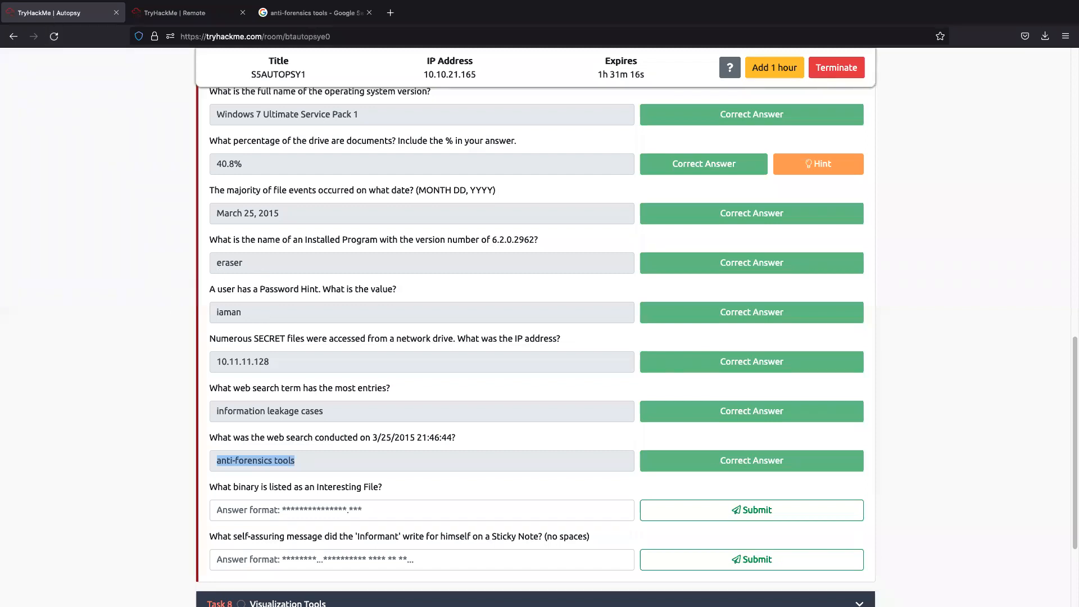
double_click(336, 487)
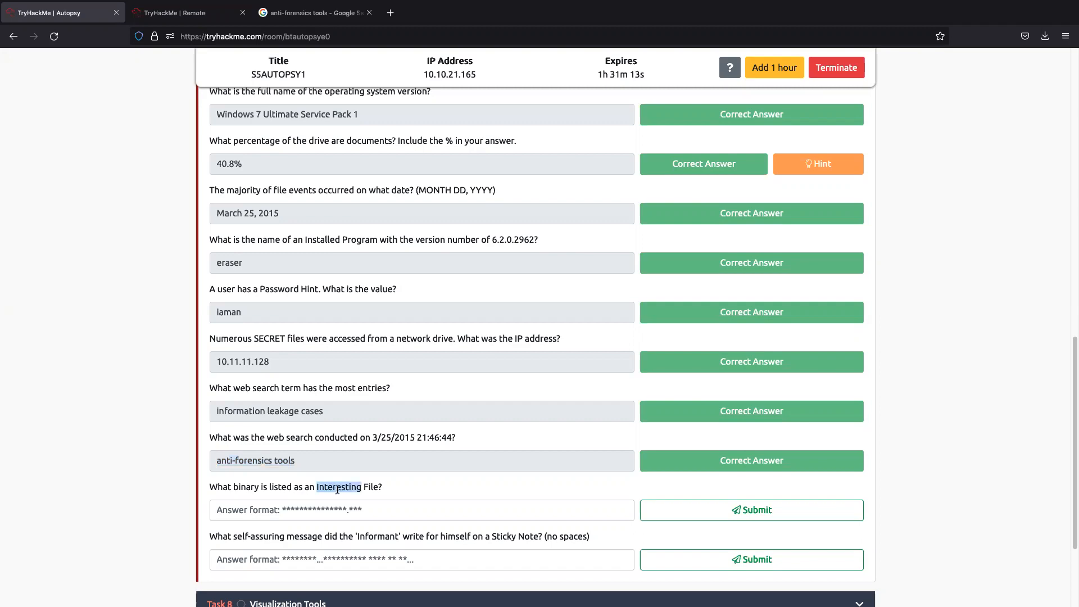
click(173, 15)
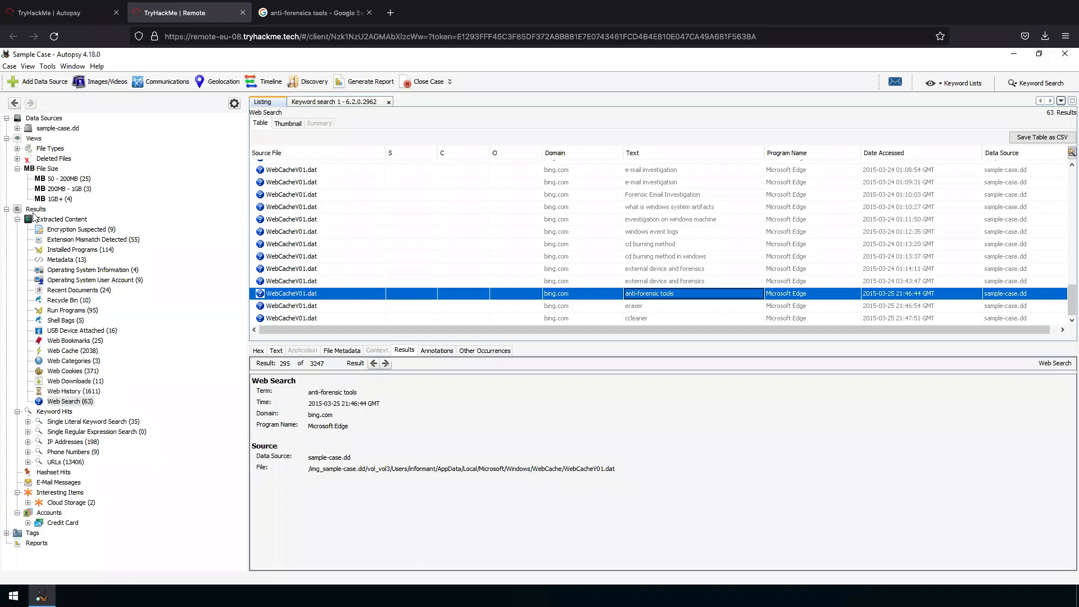
click(63, 492)
click(66, 502)
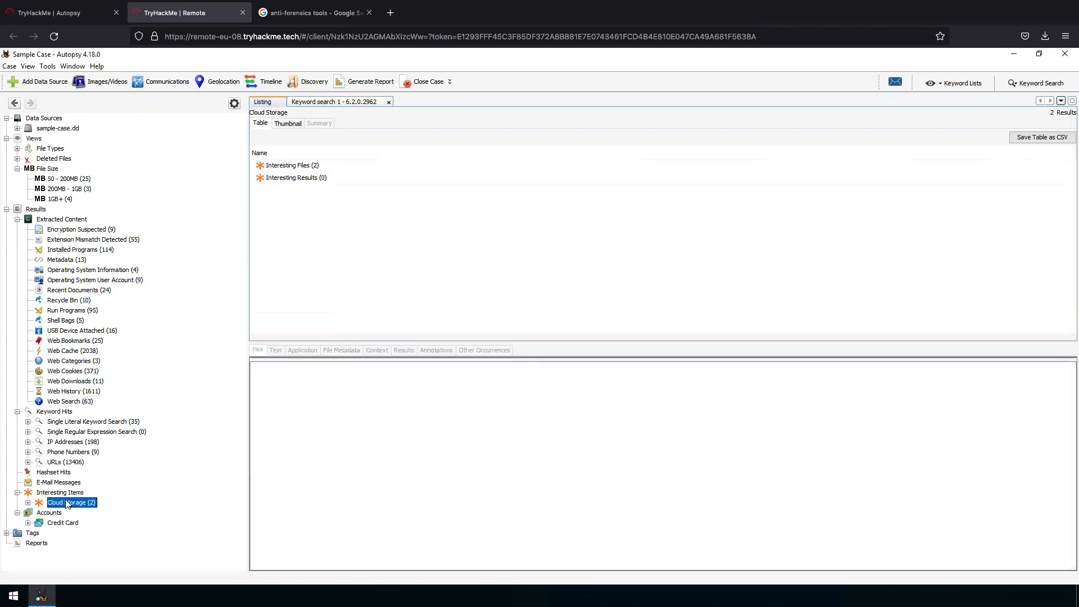
double_click(278, 164)
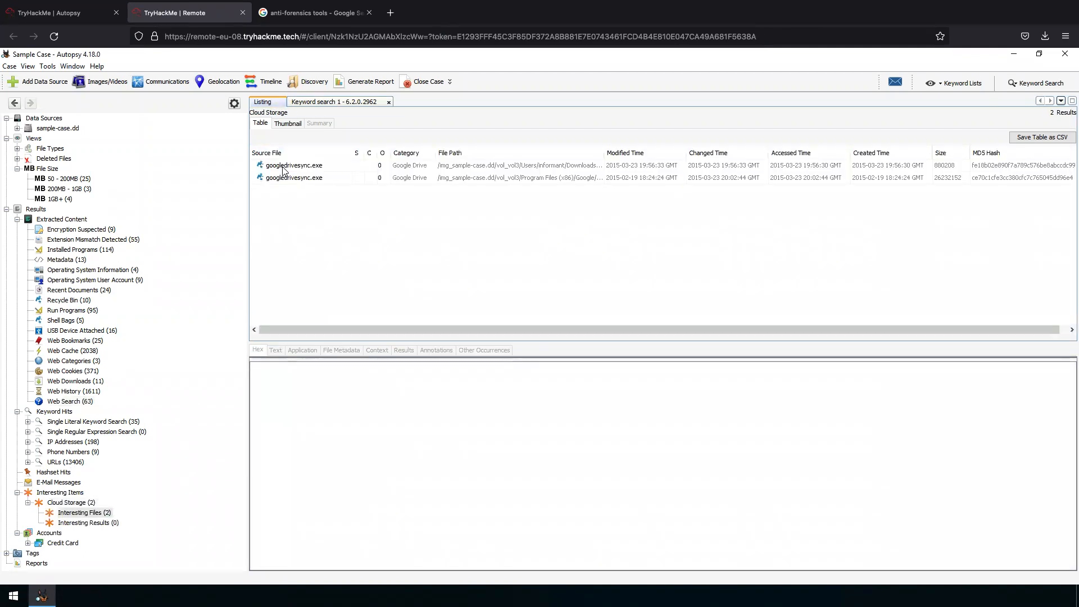
click(323, 171)
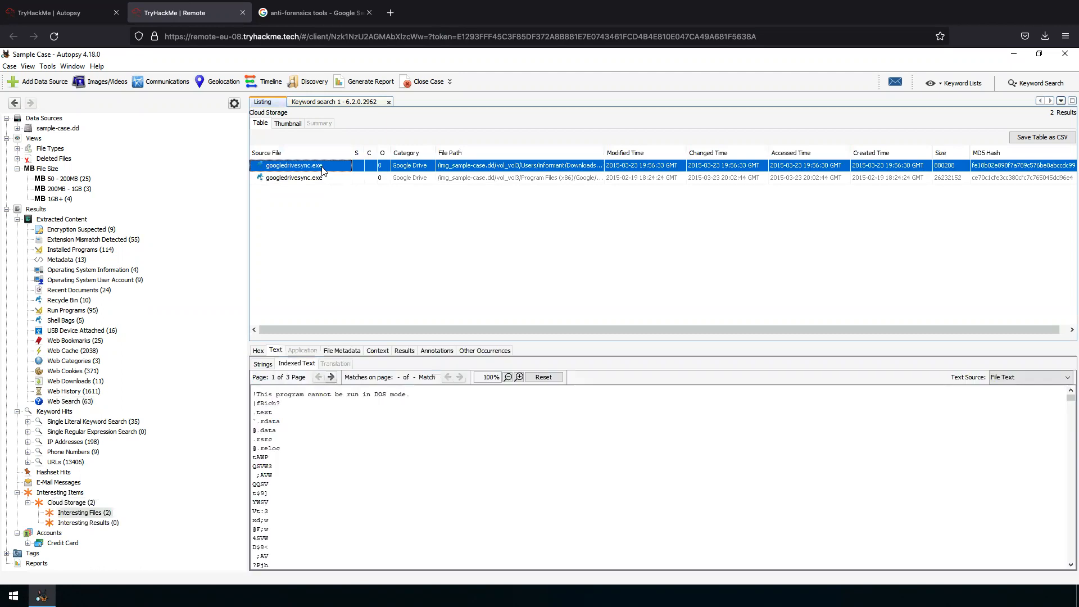
View the Downloads copy of googledrivesync.exe in its source directory and skim its indexed text from beginning to end.
right_click(324, 169)
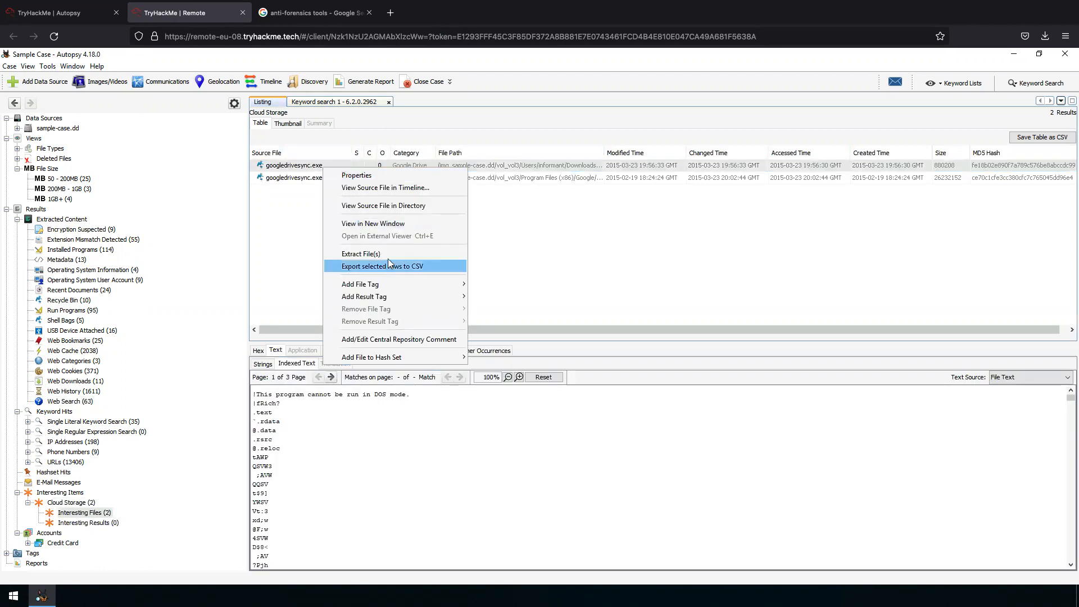
click(393, 206)
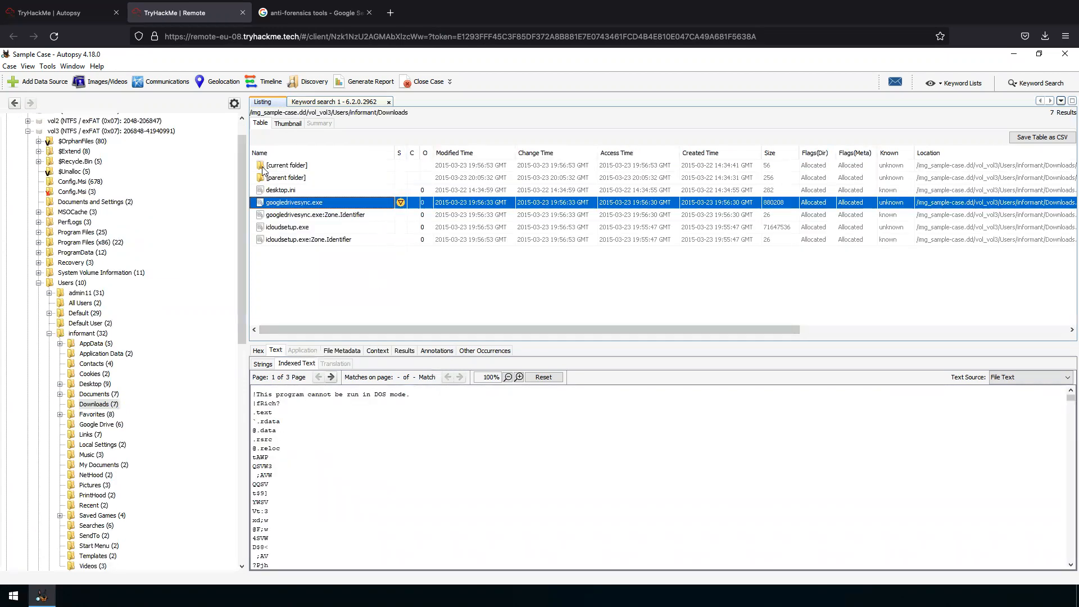
triple_click(372, 398)
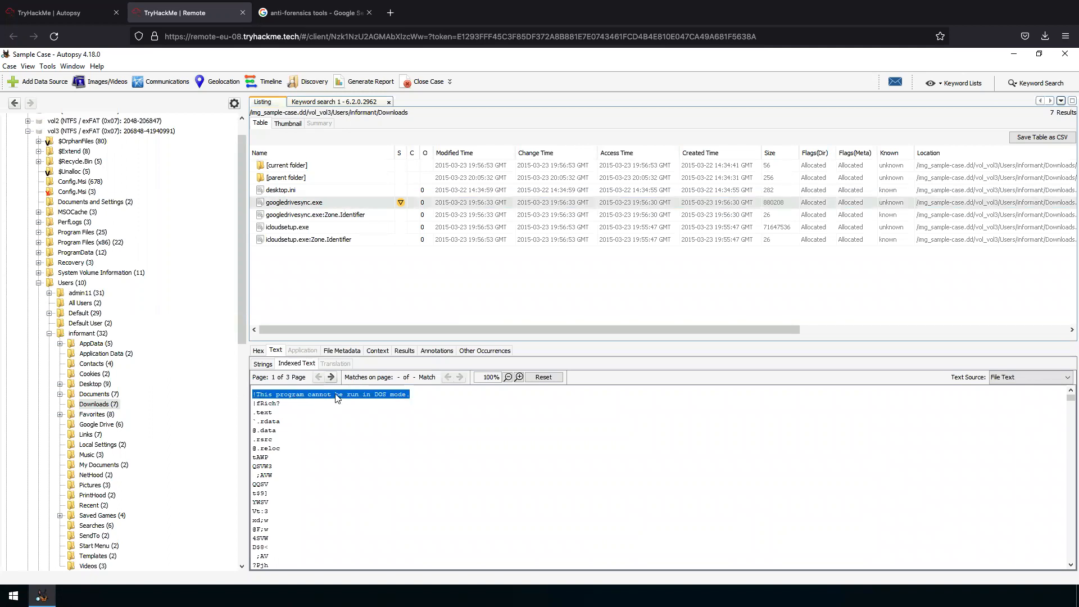
key(ctrl+End)
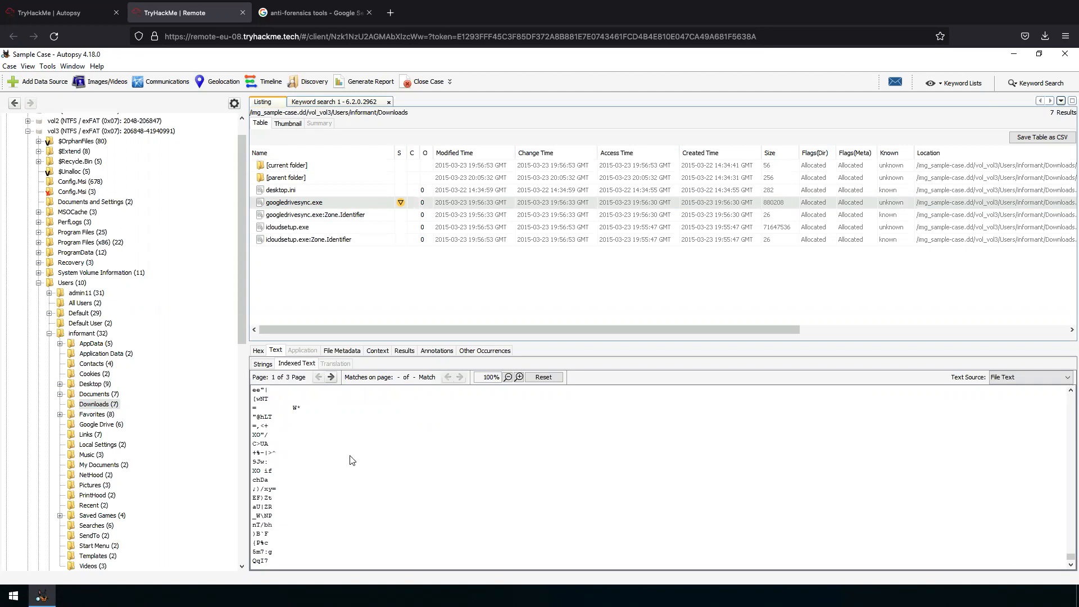
key(ctrl+Home)
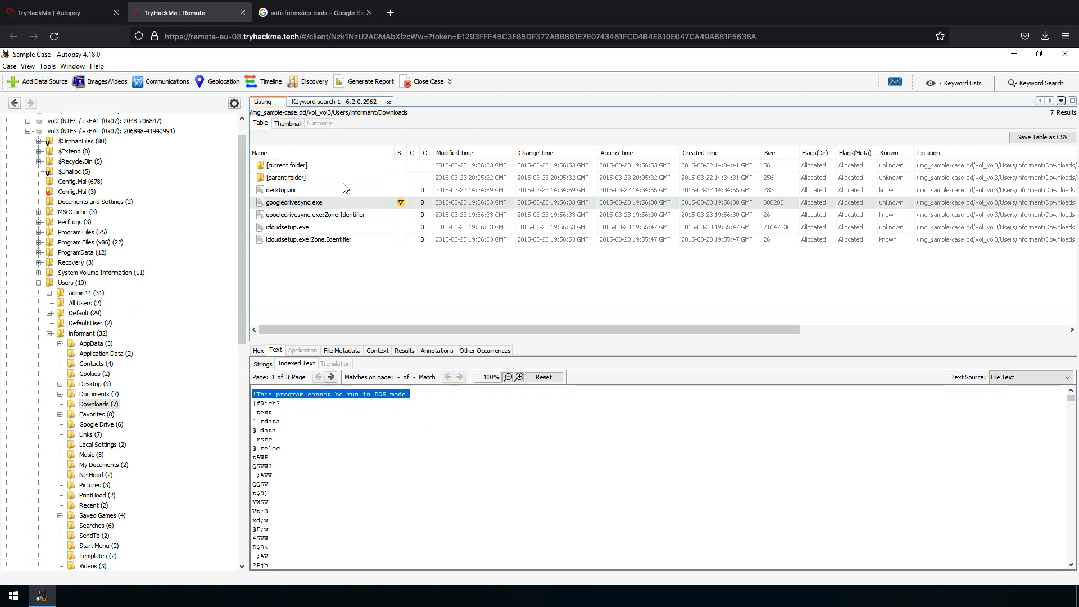
Inspect the indexed text of desktop.ini, icloudsetup.exe and the Zone.Identifier files in the informant's Downloads folder.
click(314, 192)
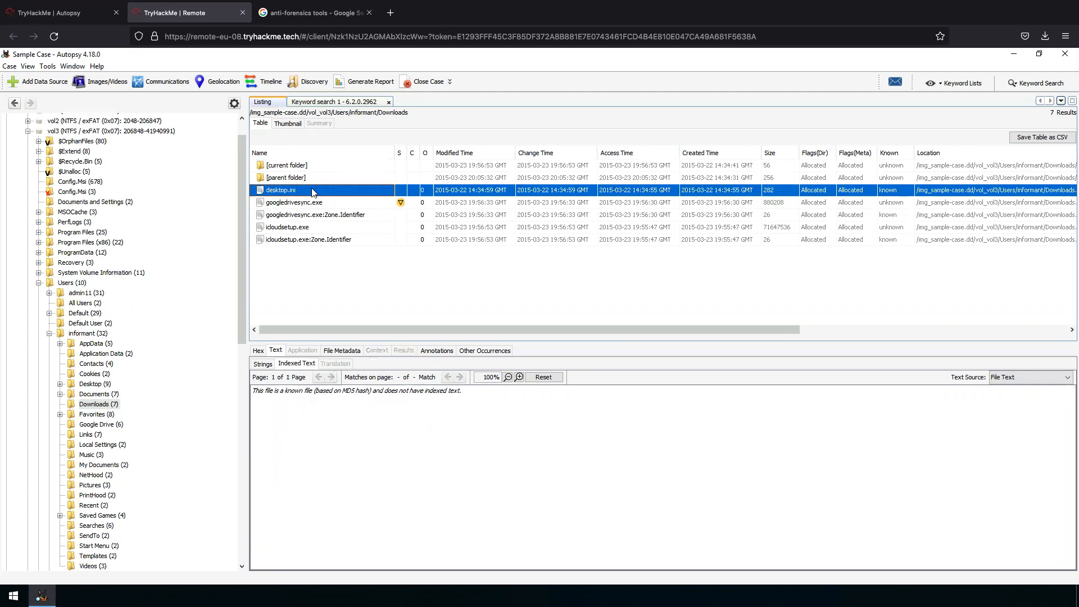
click(310, 218)
click(313, 224)
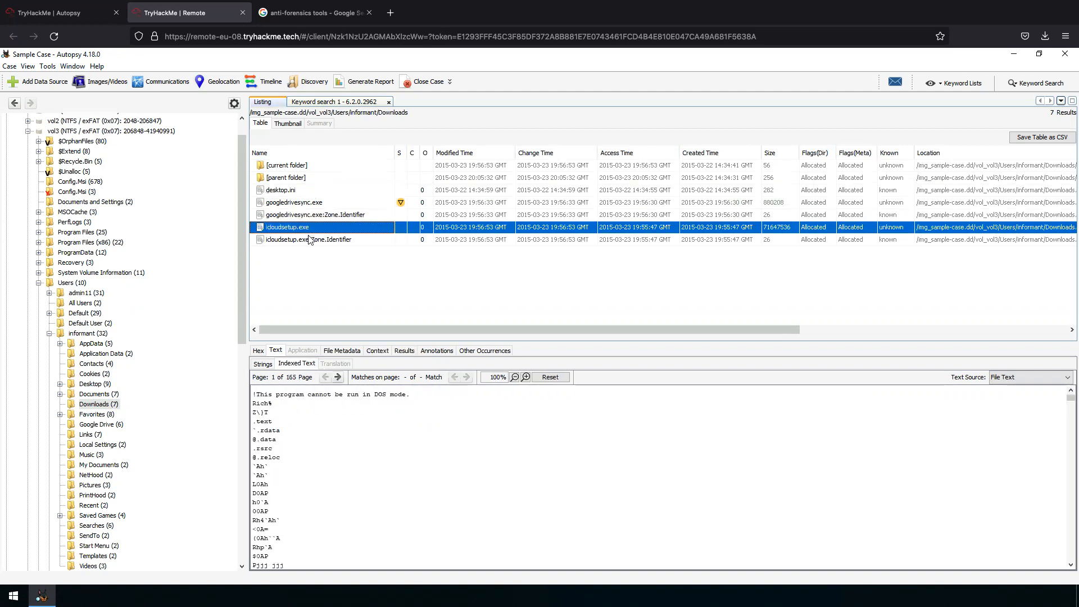
click(310, 241)
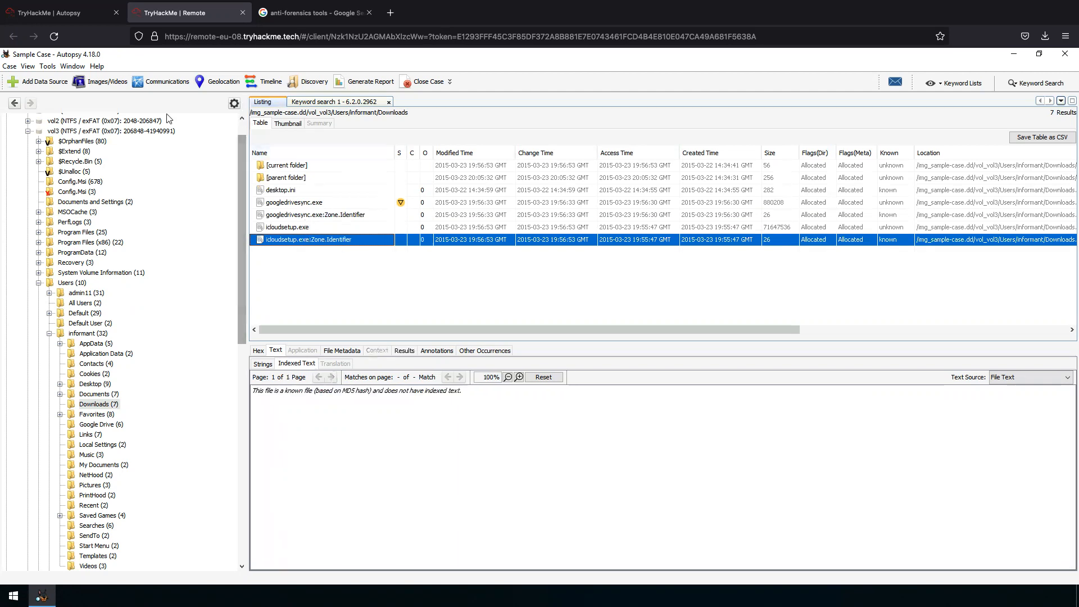
Reopen the Interesting Files list under Cloud Storage and compare it with the answer format of the TryHackMe question.
scroll(157, 416, down, 13)
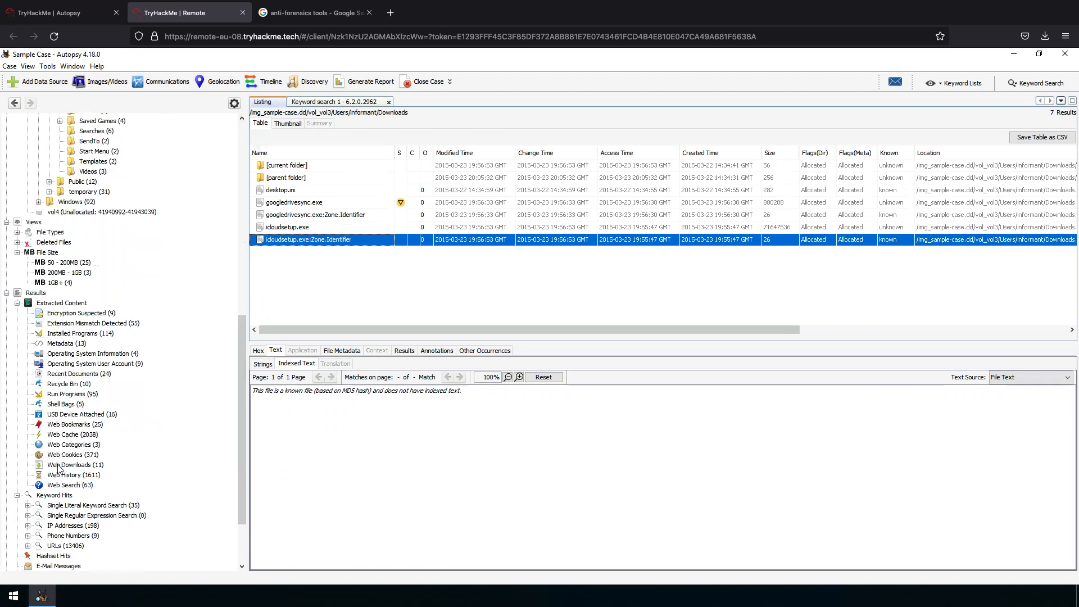
scroll(61, 559, down, 2)
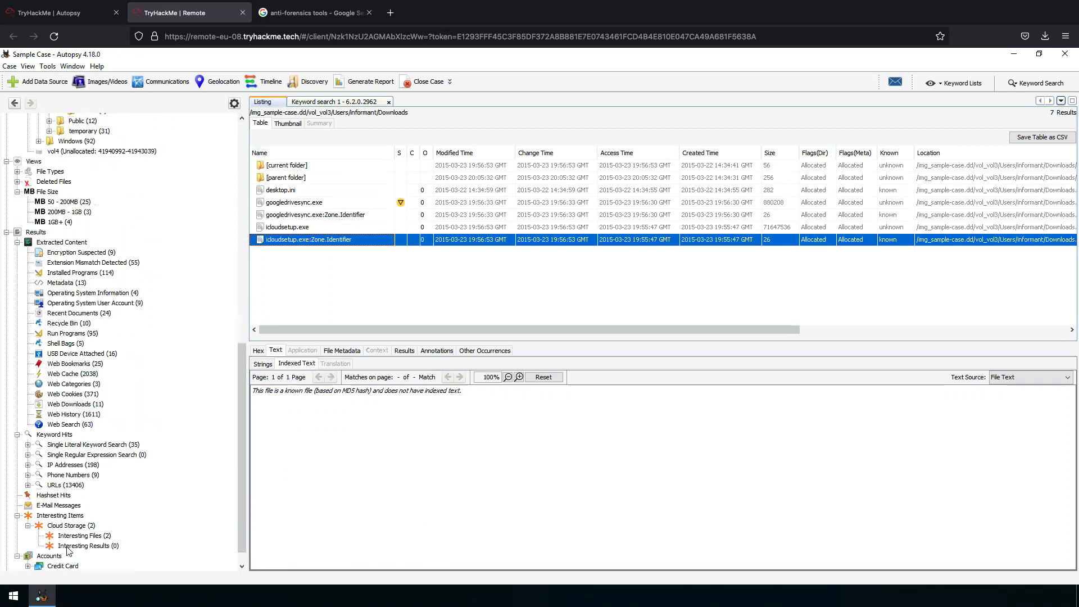
click(78, 536)
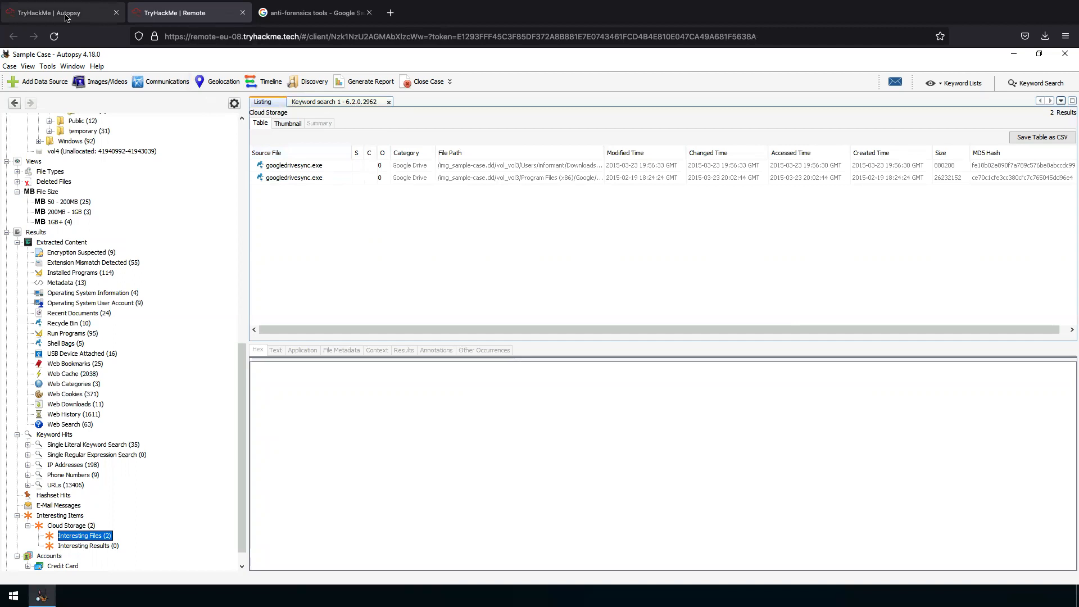
click(84, 12)
click(269, 516)
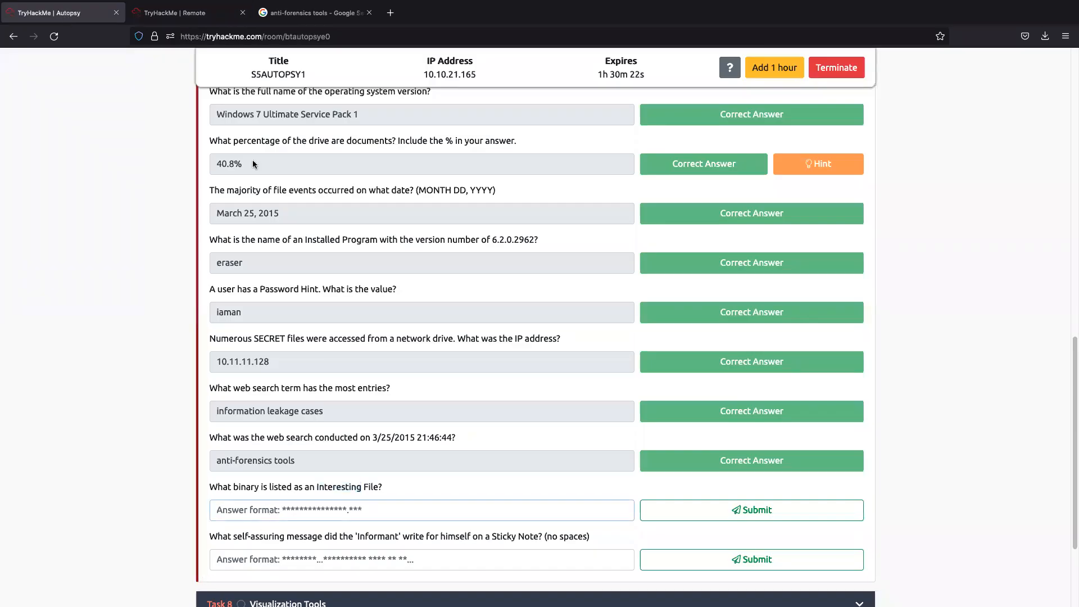
click(173, 14)
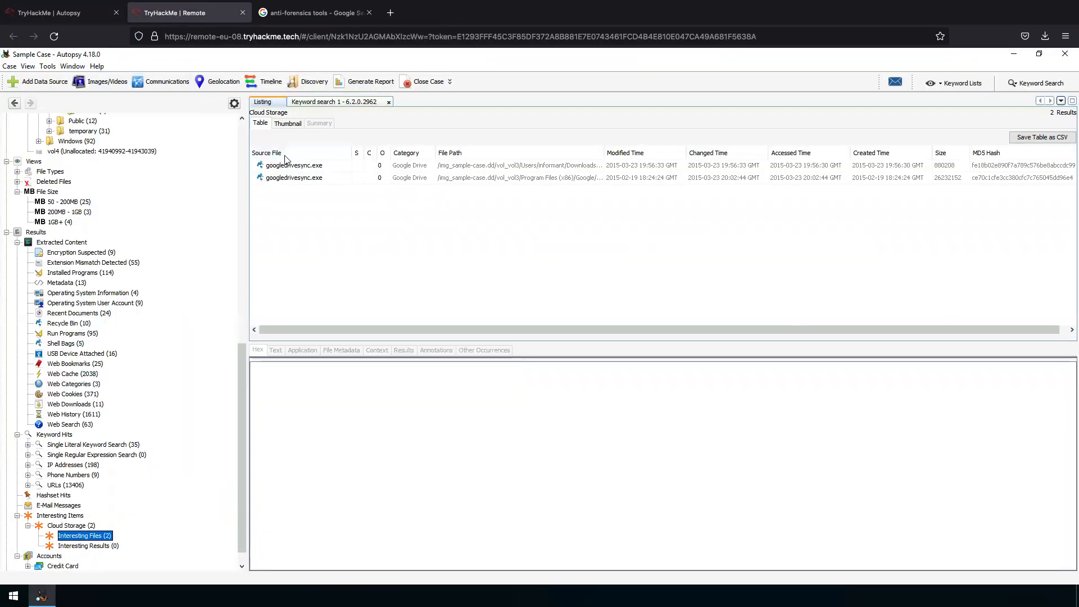
View the Program Files (x86) copy of googledrivesync.exe in its source directory and look over the actions available for it.
click(296, 179)
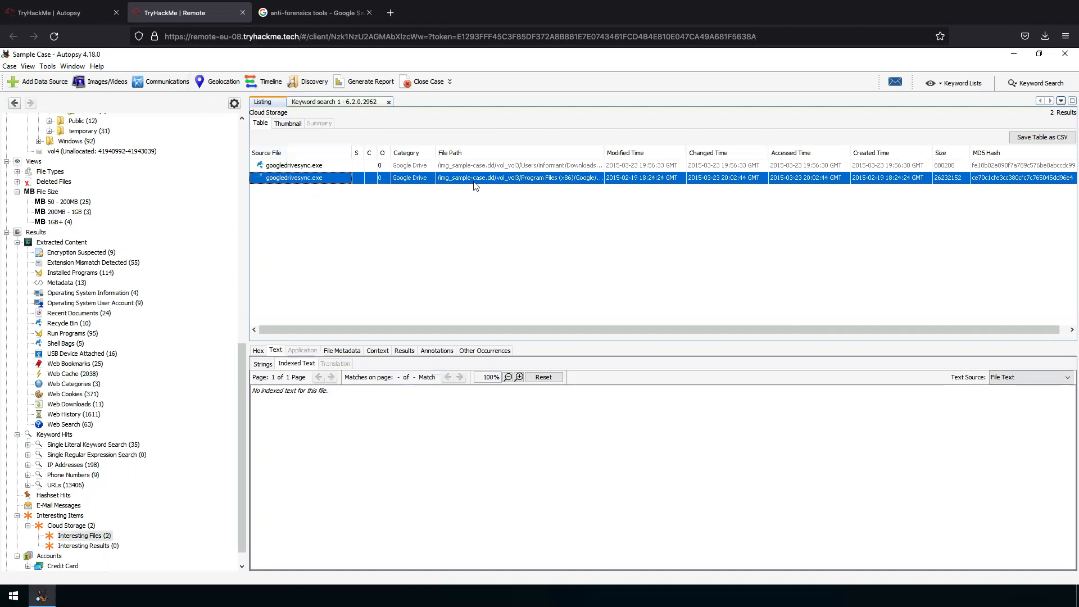
right_click(477, 188)
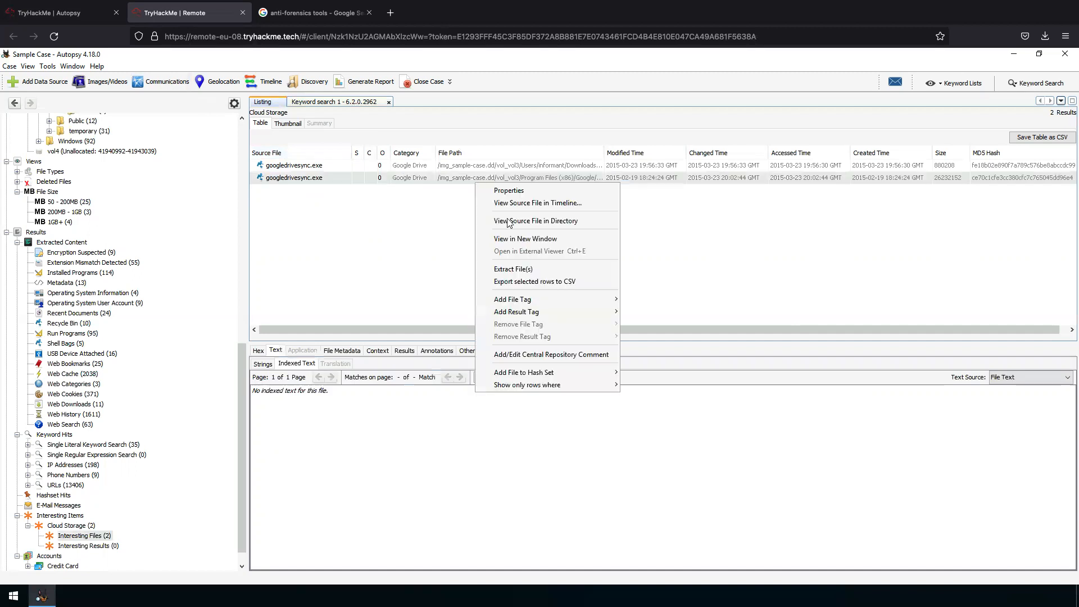
click(548, 221)
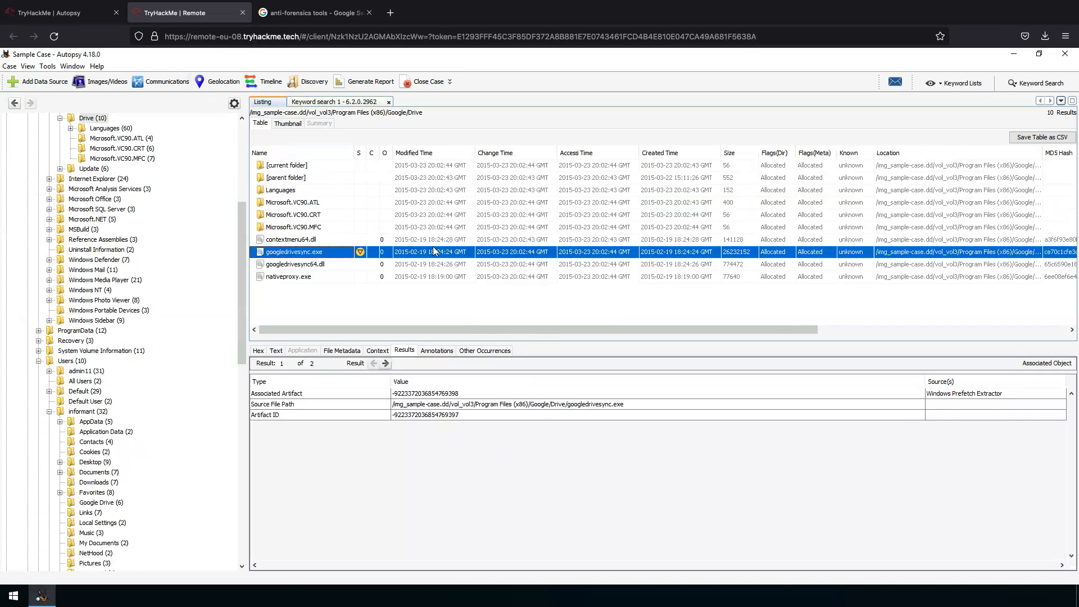
right_click(360, 256)
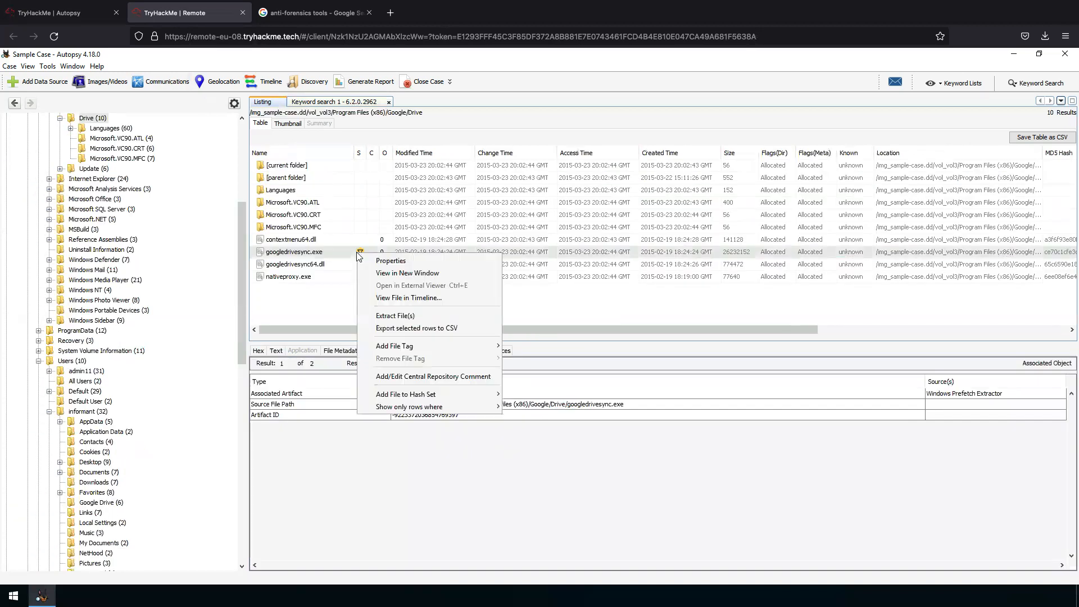
click(304, 325)
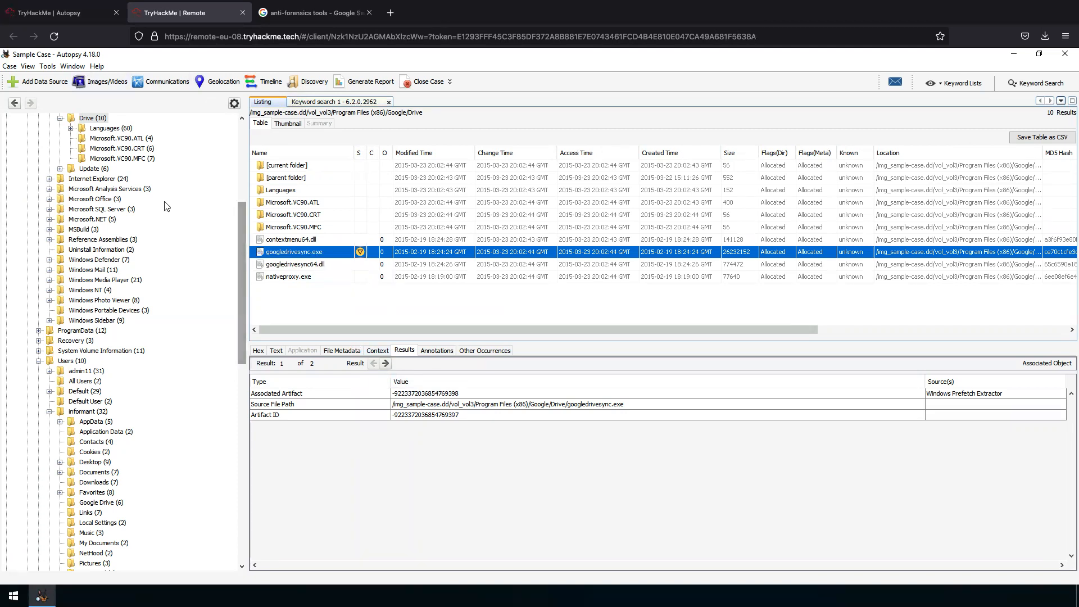
Open Recent Documents and view the first (secret_project)_pricing_decision.xlsx.LNK entry in its source directory.
click(241, 170)
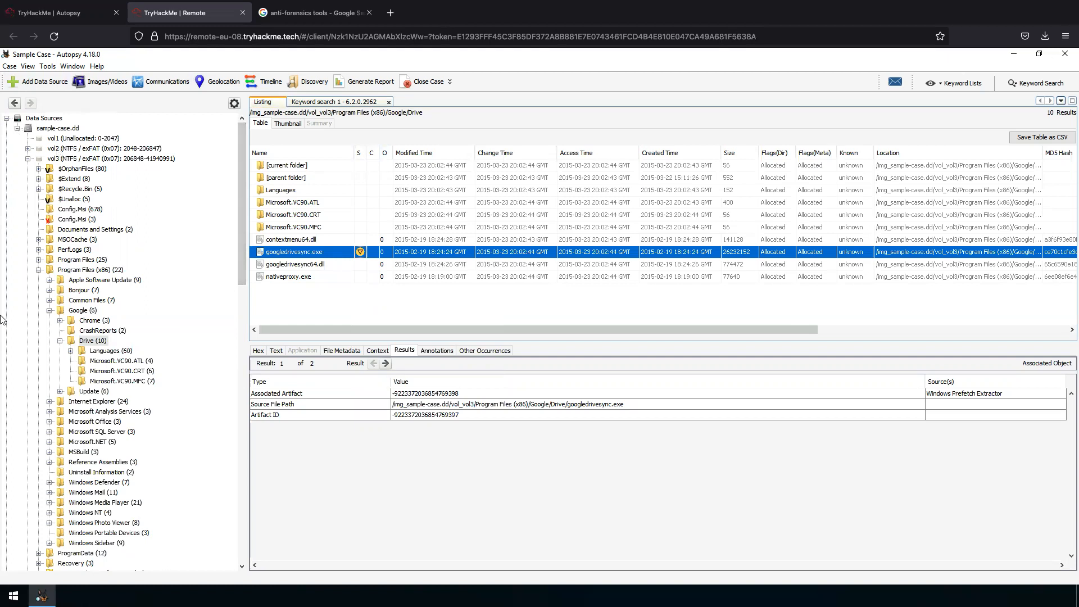
scroll(82, 302, down, 15)
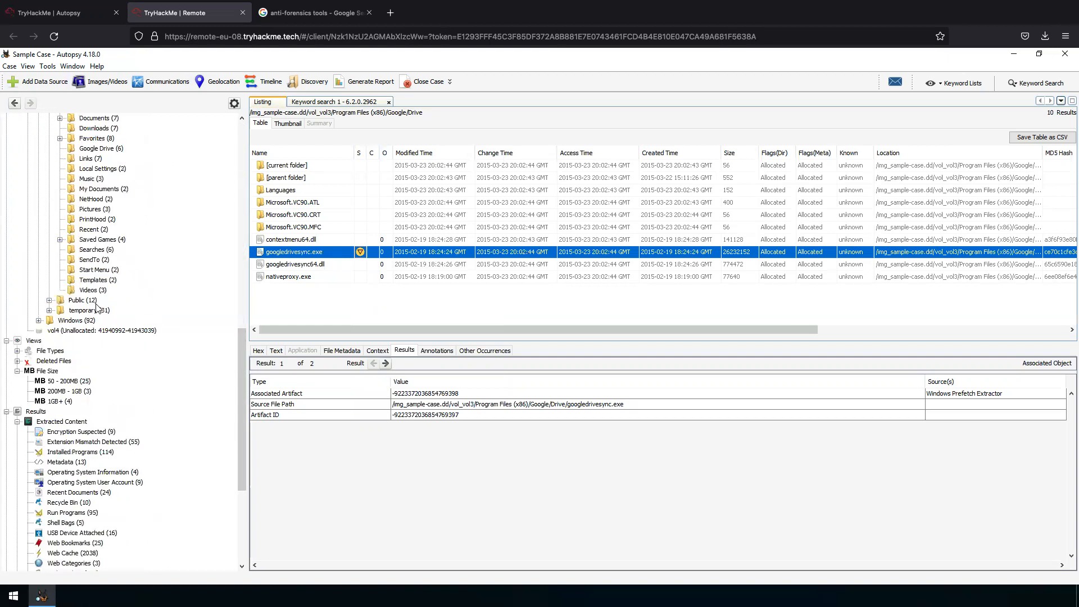
click(93, 493)
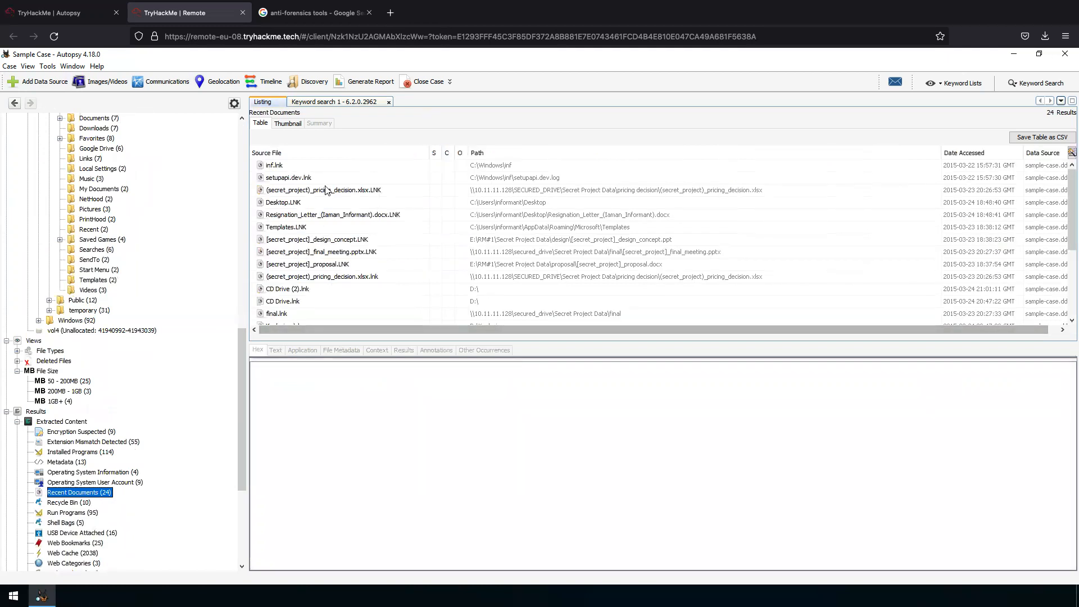
click(327, 190)
right_click(326, 190)
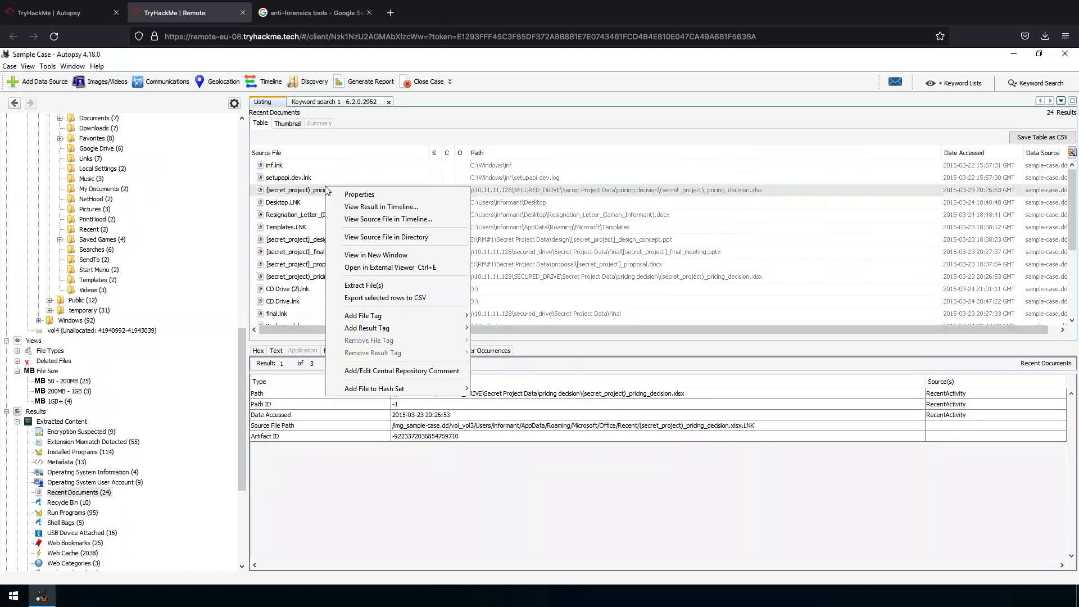
click(398, 238)
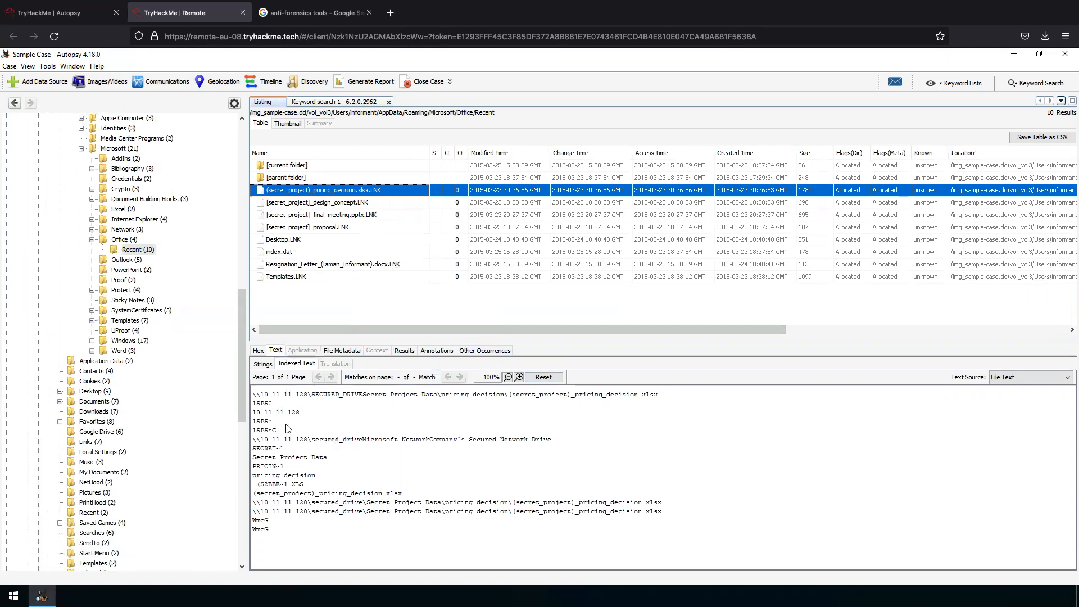
Examine the network paths and file name in the pricing decision shortcut's indexed text and look over the case's result categories.
click(318, 447)
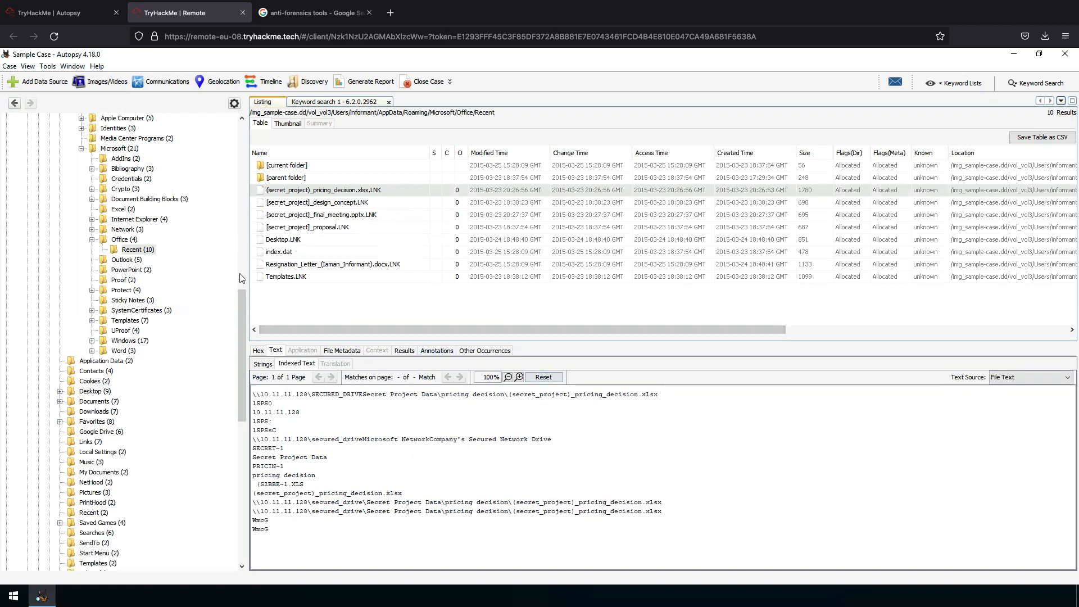
scroll(237, 478, down, 8)
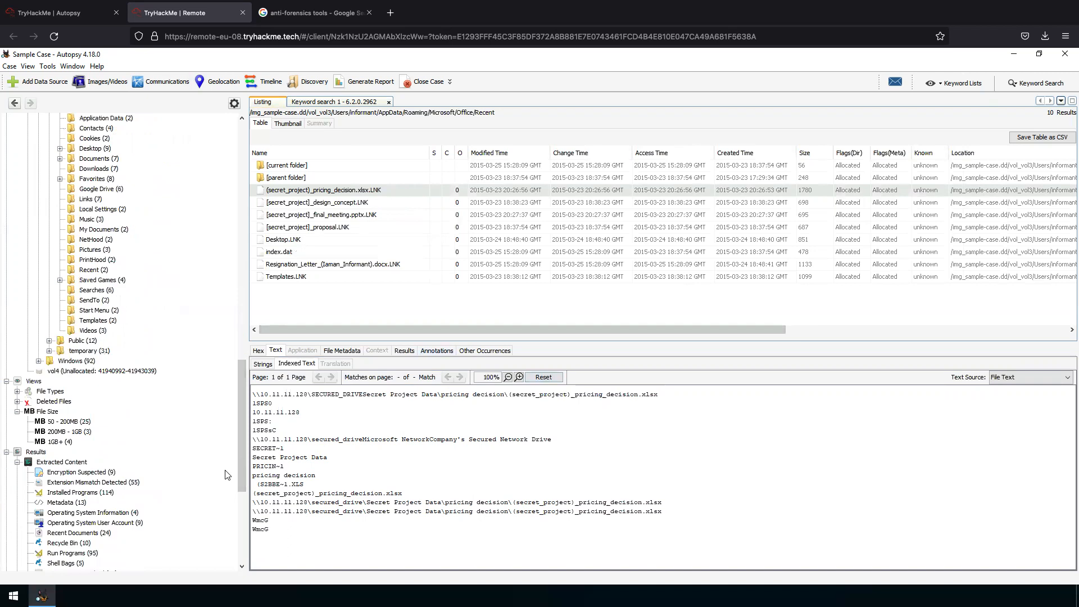
scroll(225, 475, down, 2)
scroll(227, 475, down, 4)
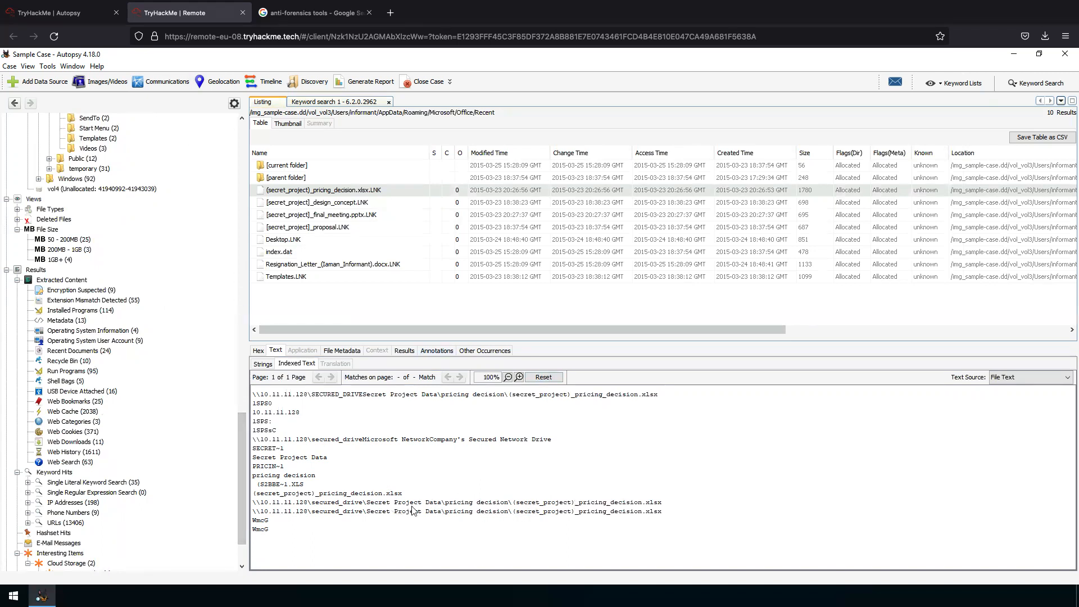
drag(579, 511, 663, 512)
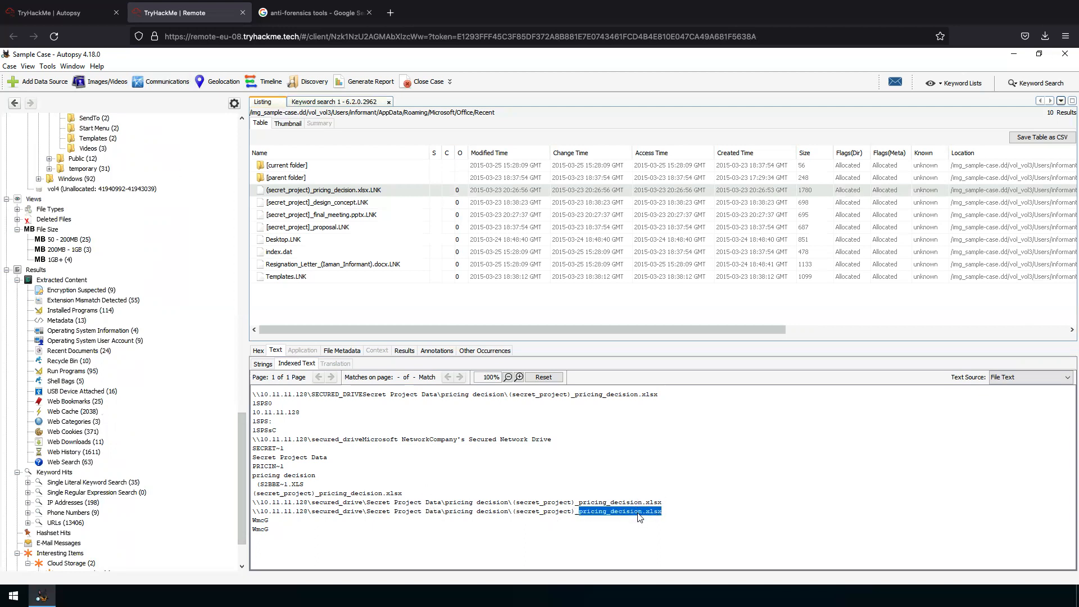
click(642, 506)
triple_click(643, 505)
click(642, 504)
triple_click(643, 505)
click(643, 506)
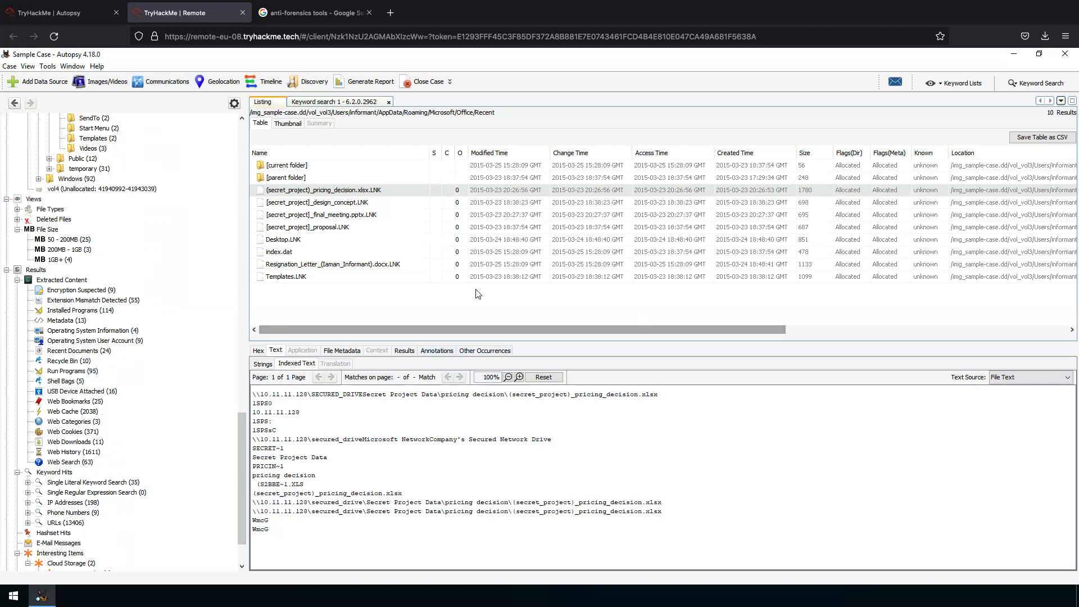
mouse_move(464, 330)
mouse_down()
mouse_move(712, 330)
mouse_move(464, 330)
mouse_up()
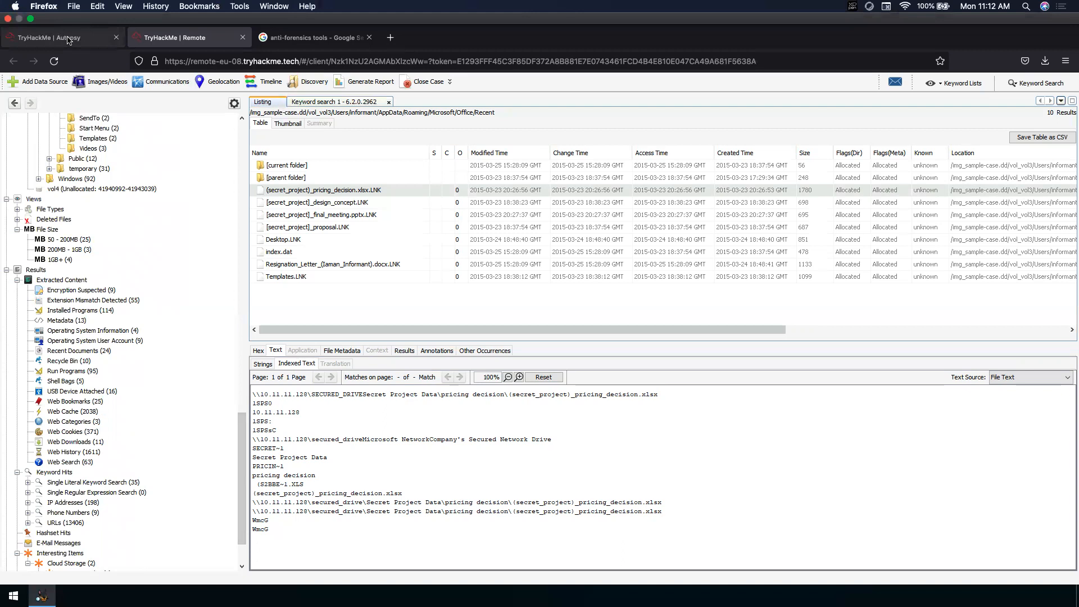
Recheck the Interesting Files list under Cloud Storage and submit googledrivesync.exe as the TryHackMe answer for the Interesting File binary.
click(61, 22)
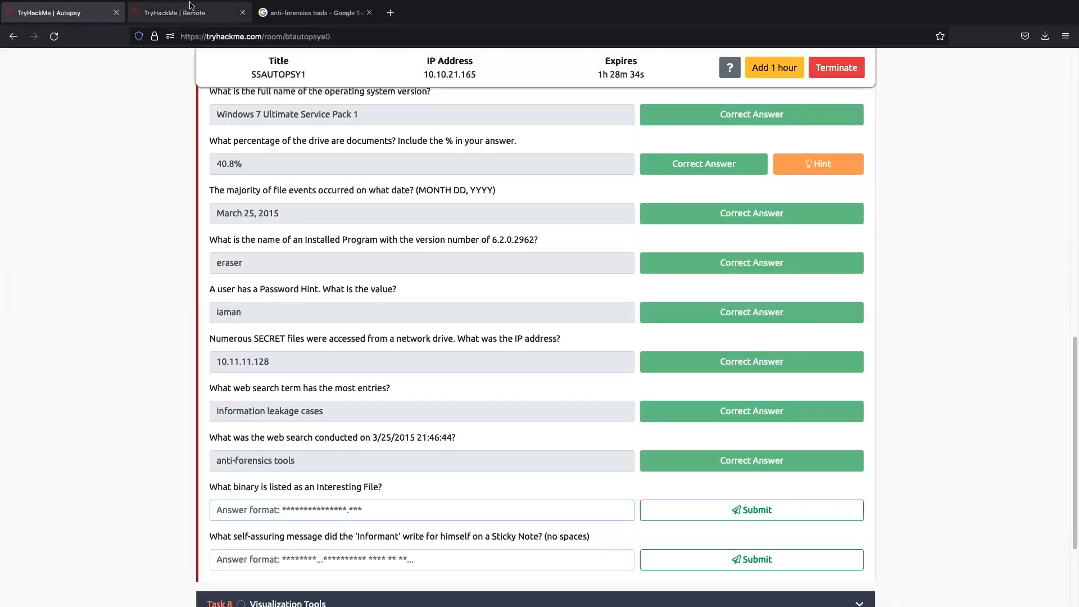
click(175, 39)
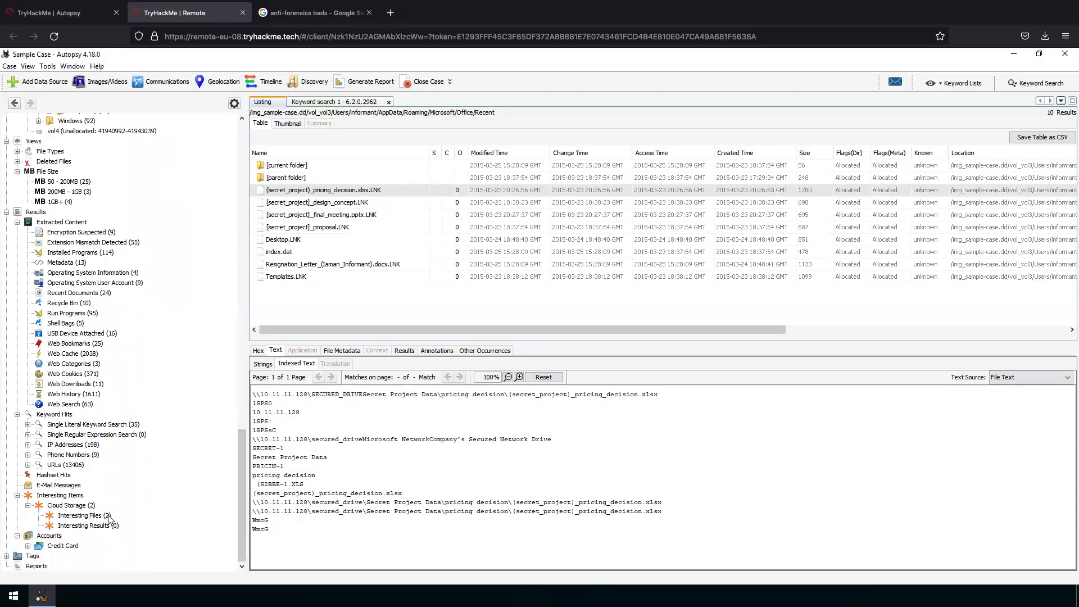
click(105, 516)
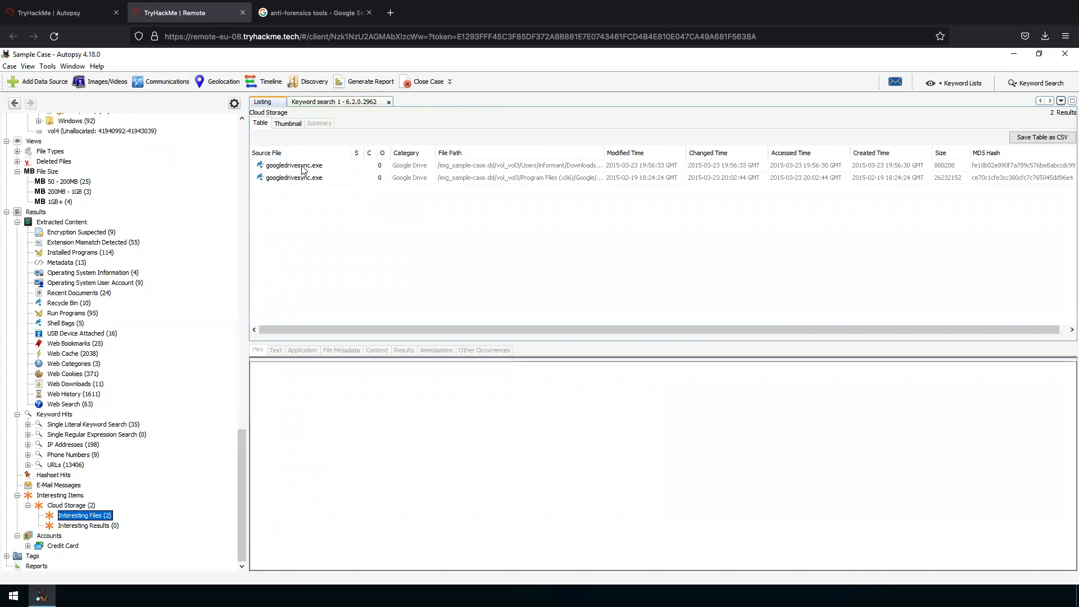
click(80, 14)
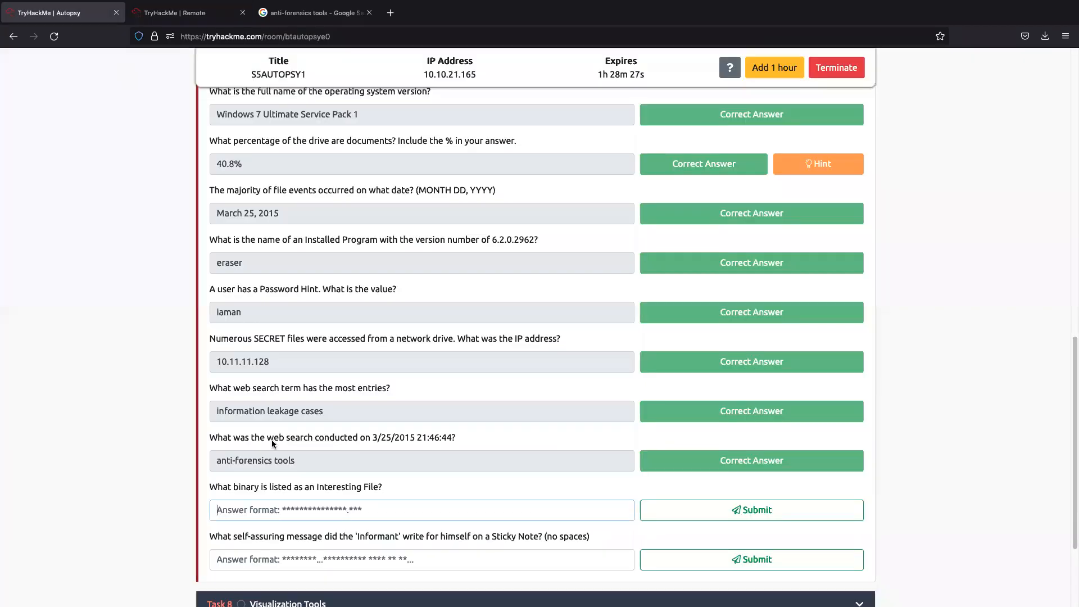
text(googledrivesync.exe)
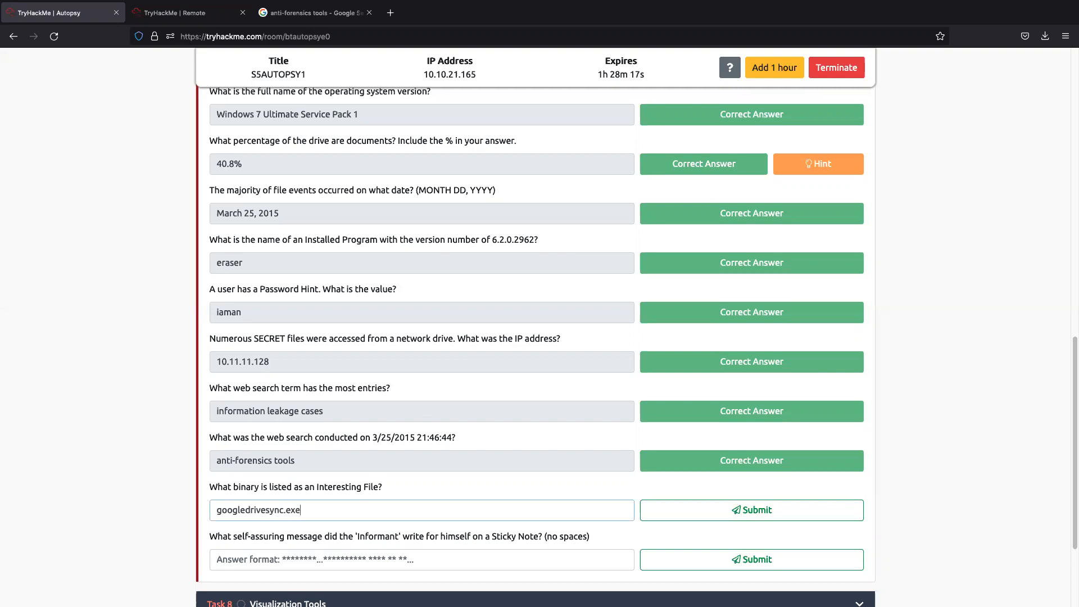
key(Return)
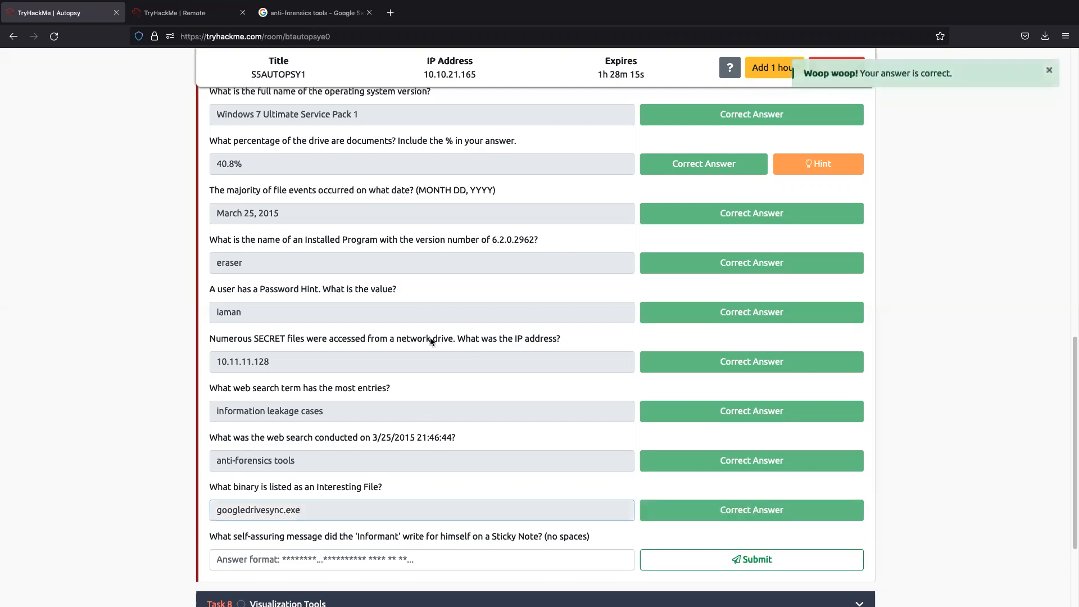
Read the Sticky Note question on TryHackMe and look through the Encryption Suspected and Extension Mismatch Detected results in the Autopsy case.
triple_click(377, 538)
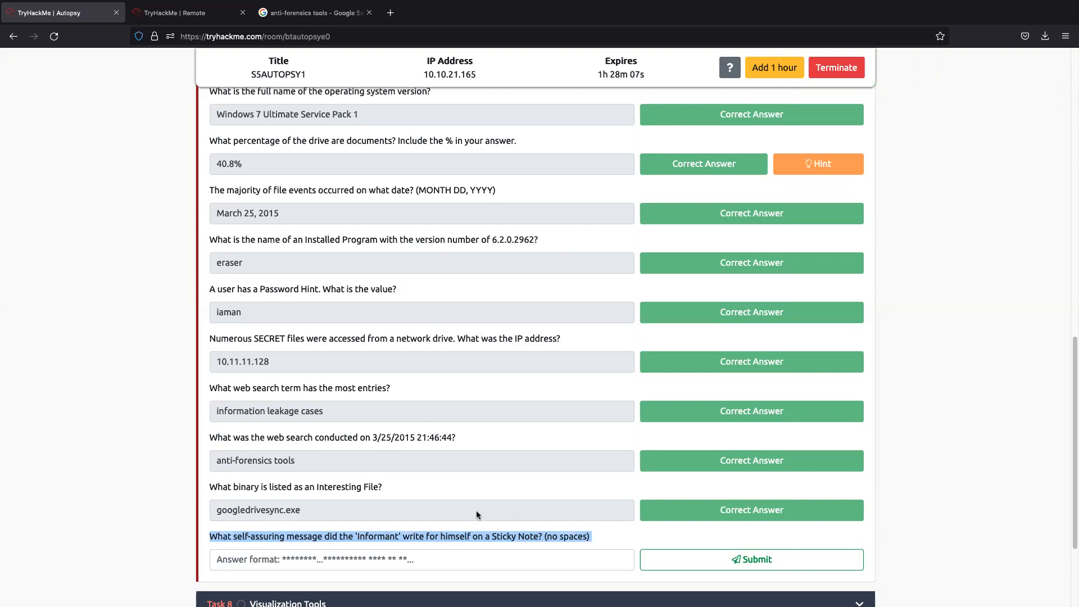
click(228, 530)
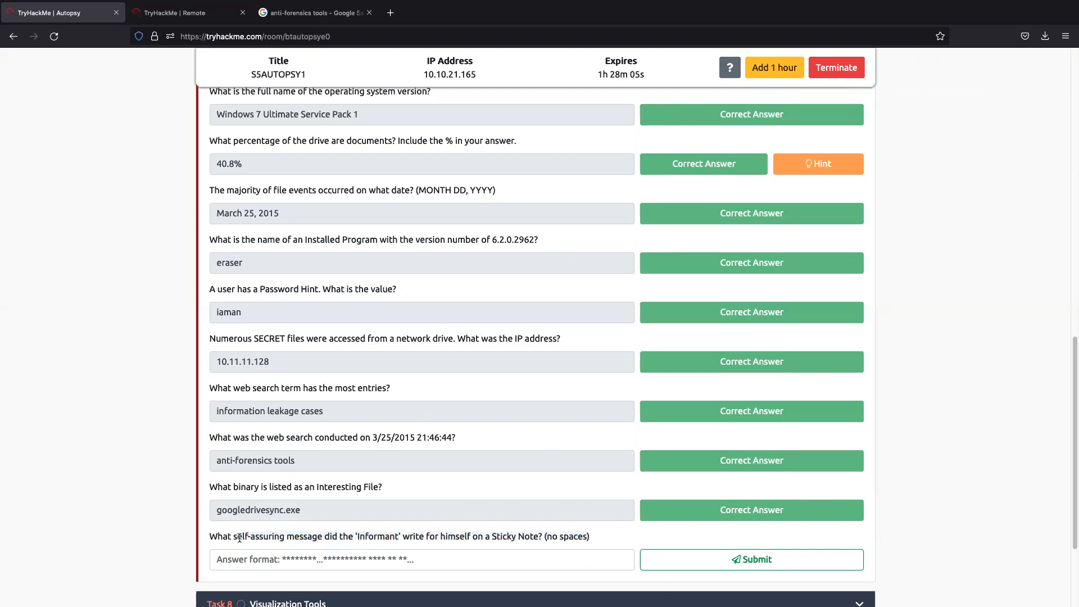
click(149, 13)
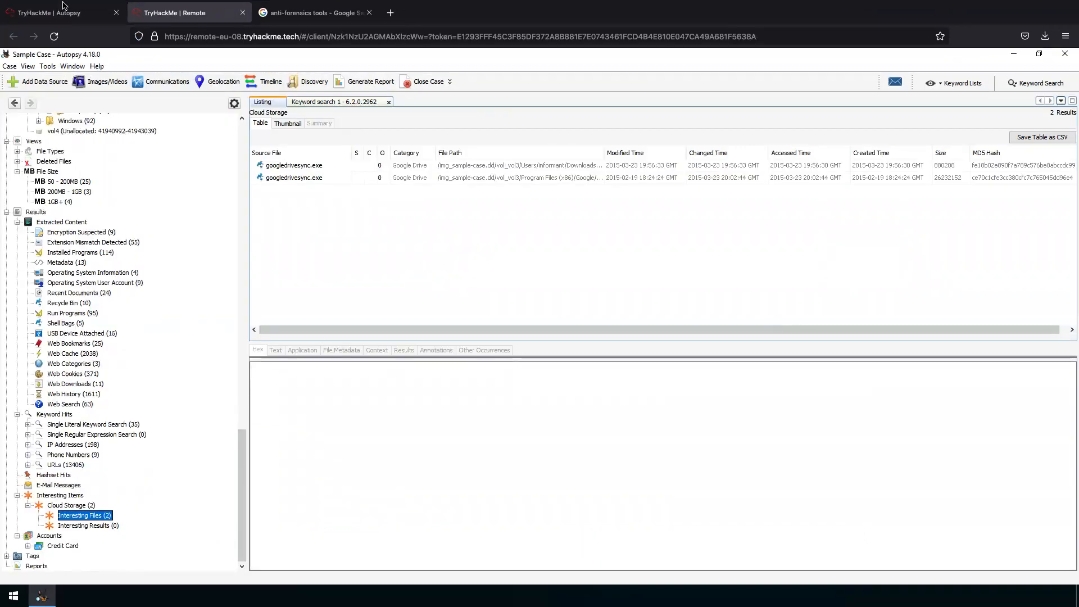
click(54, 16)
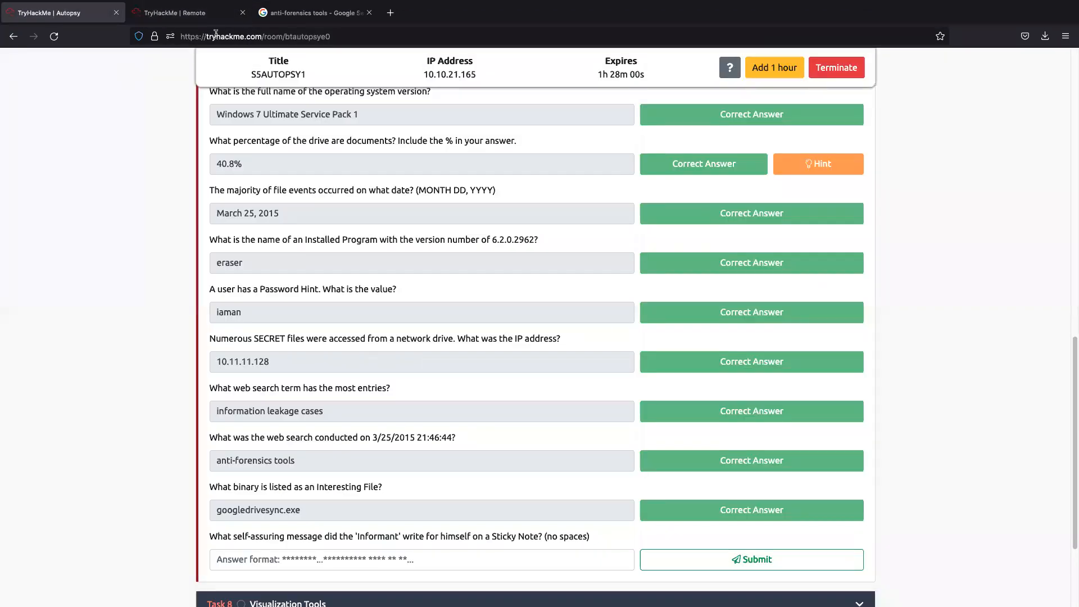
click(172, 15)
scroll(111, 330, down, 1)
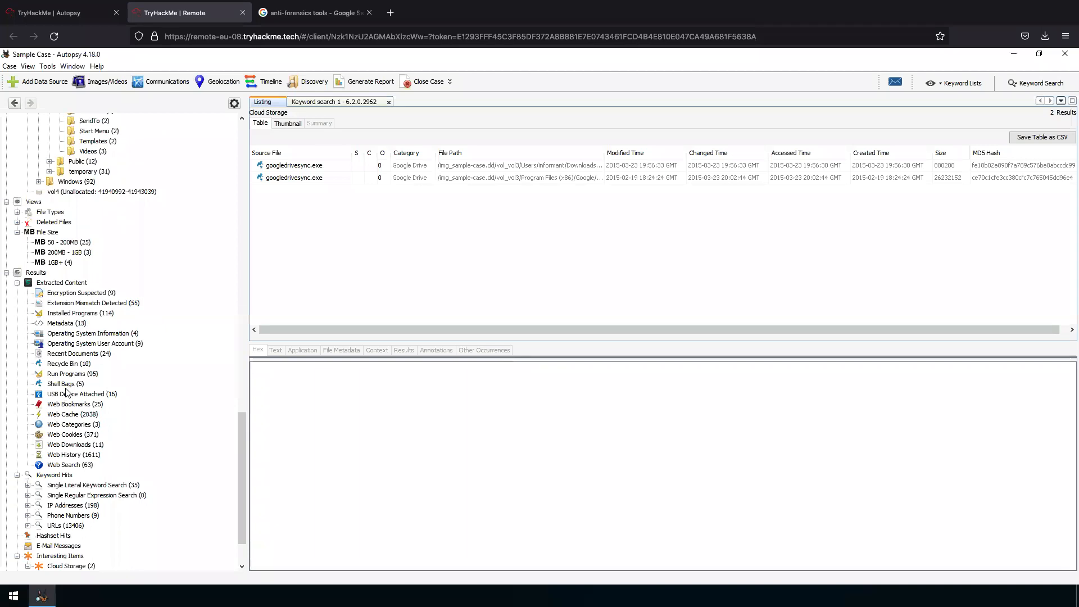
scroll(163, 385, up, 2)
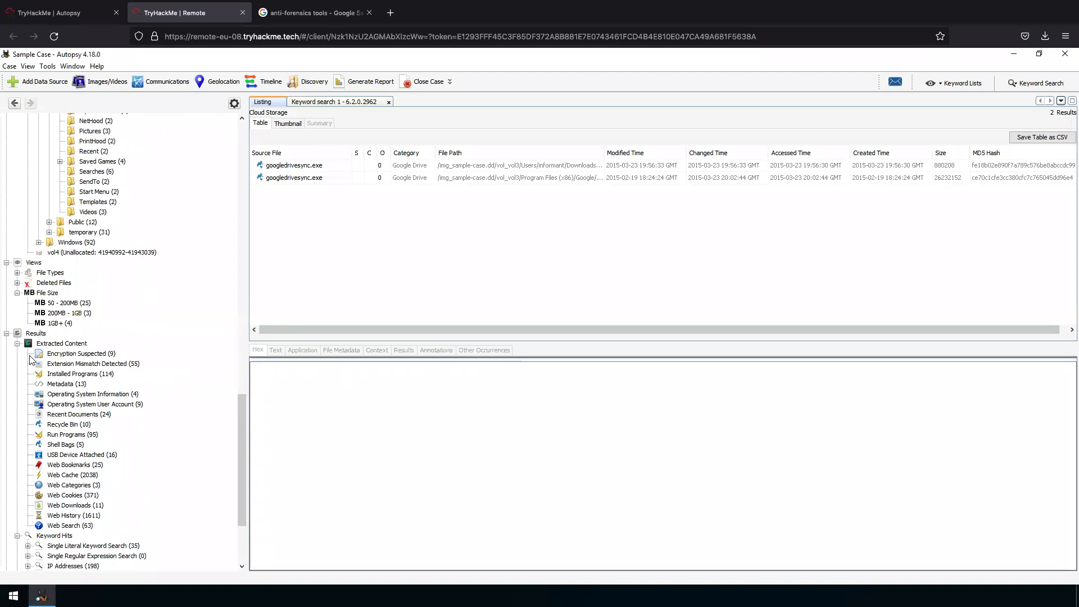
click(60, 355)
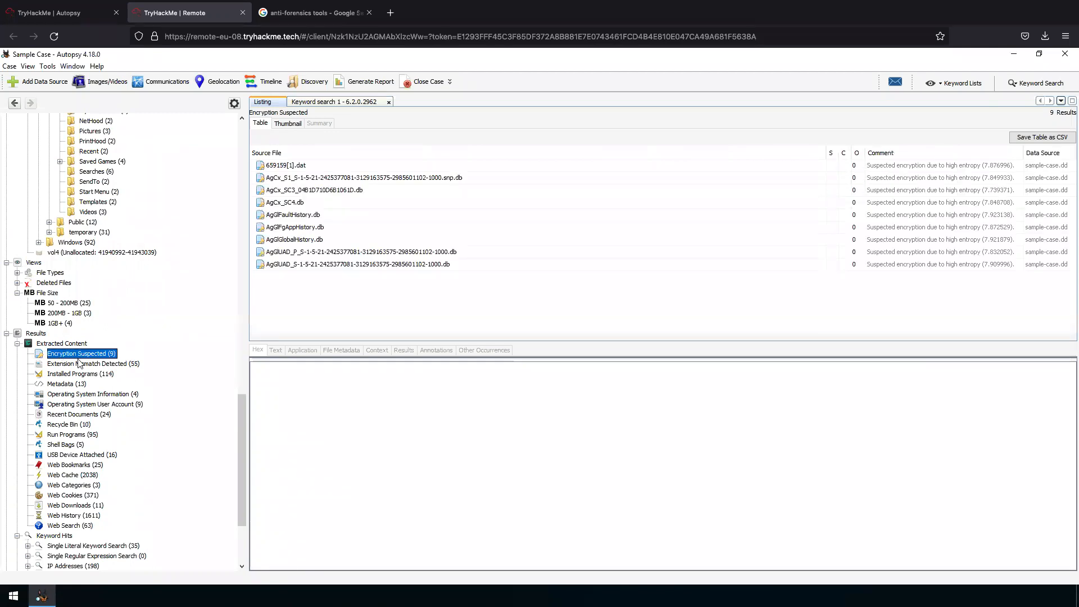
click(90, 365)
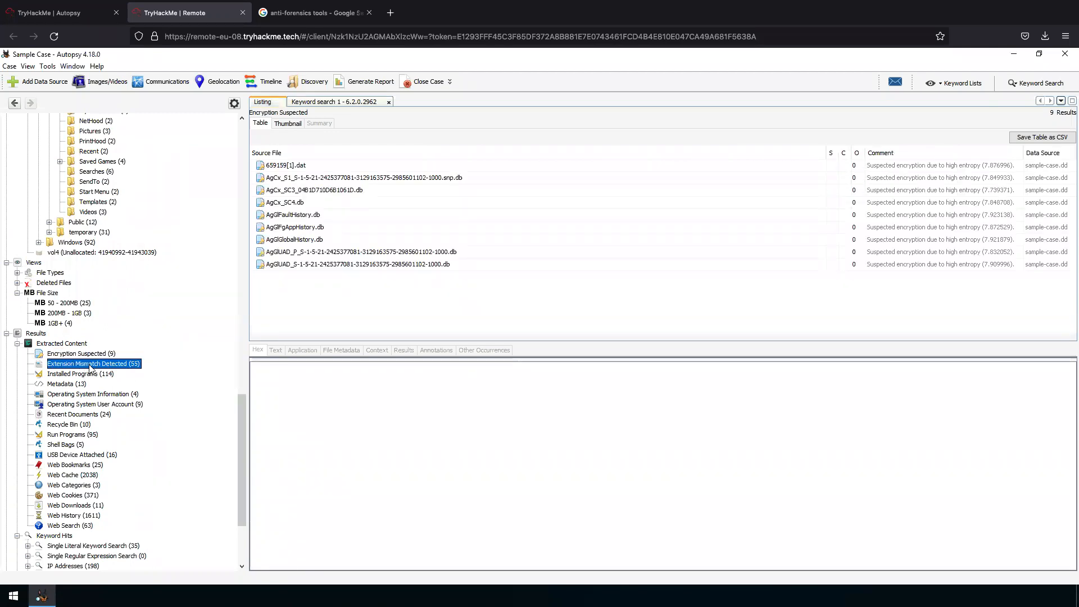
Open the Metadata results and view the second resignation letter .docx entry in its source directory.
click(79, 389)
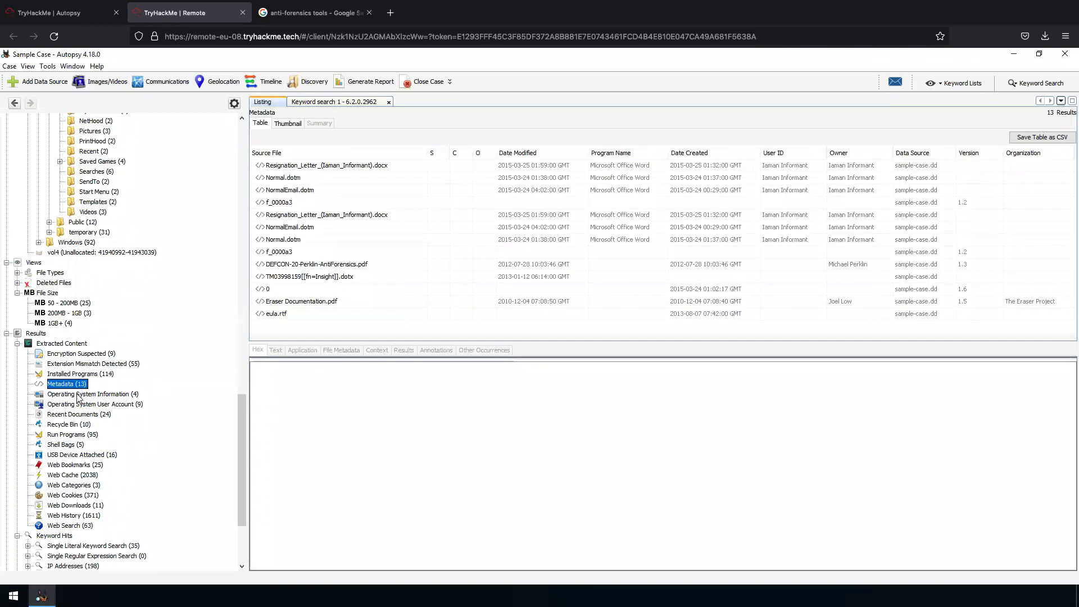
click(332, 215)
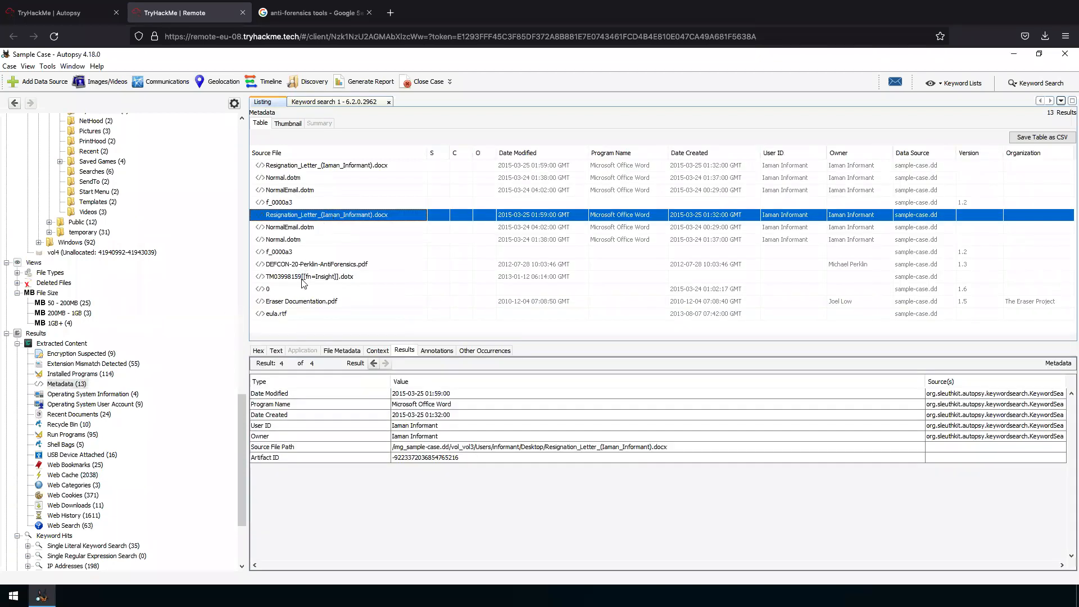
right_click(354, 225)
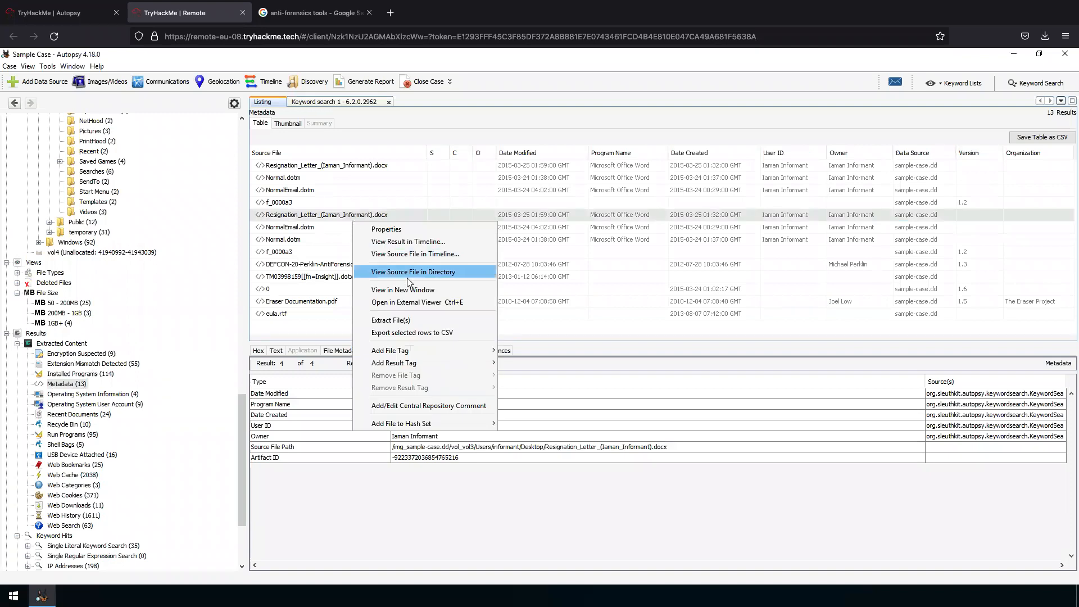
click(438, 272)
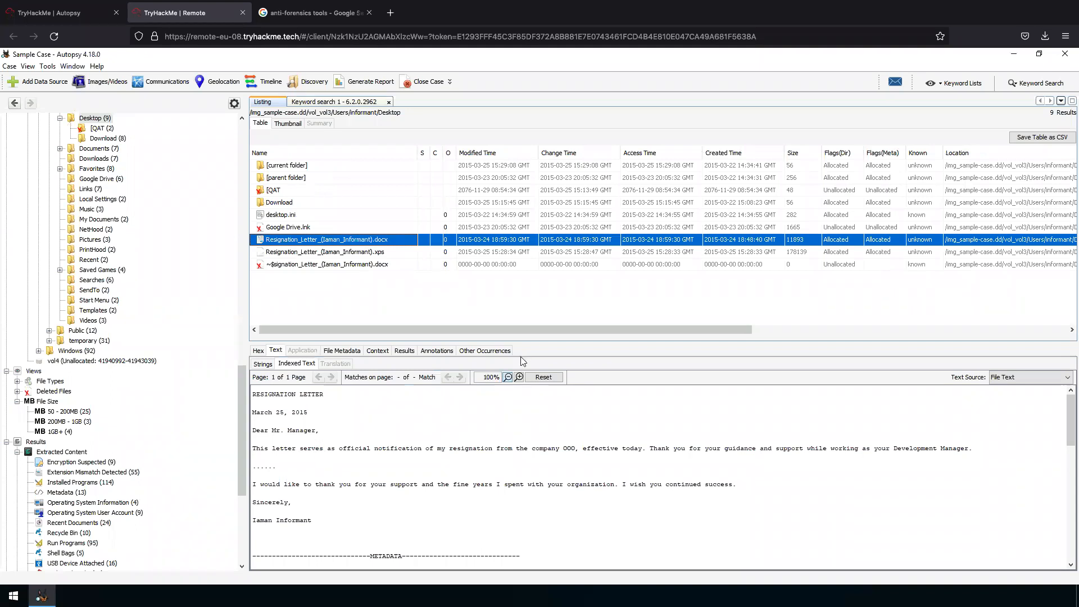
Examine the resignation letter's indexed text, including its date, body and document metadata, for a self-assuring message.
click(519, 377)
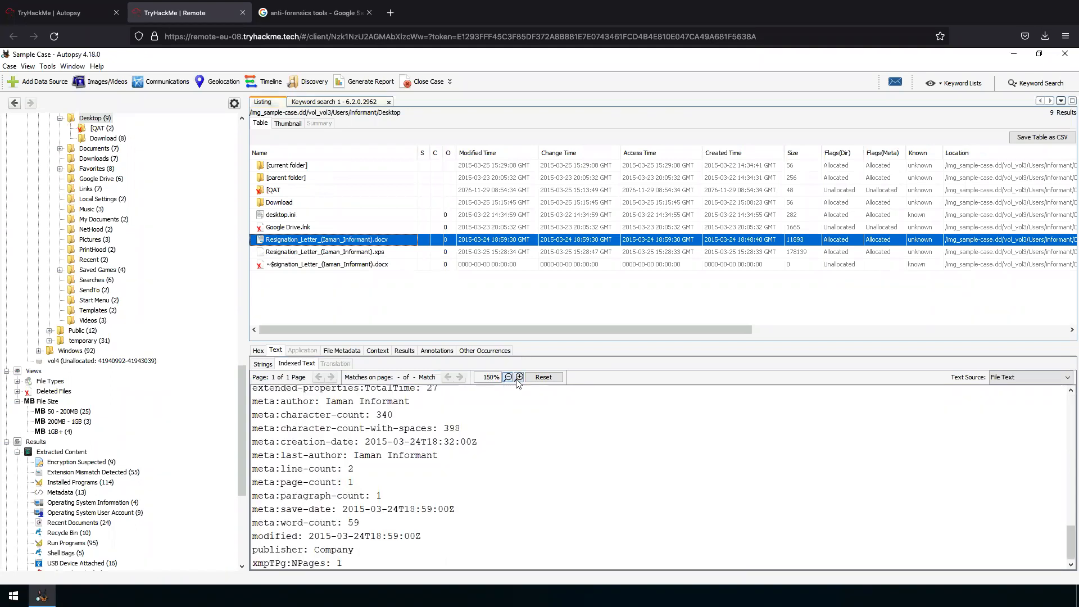
click(508, 378)
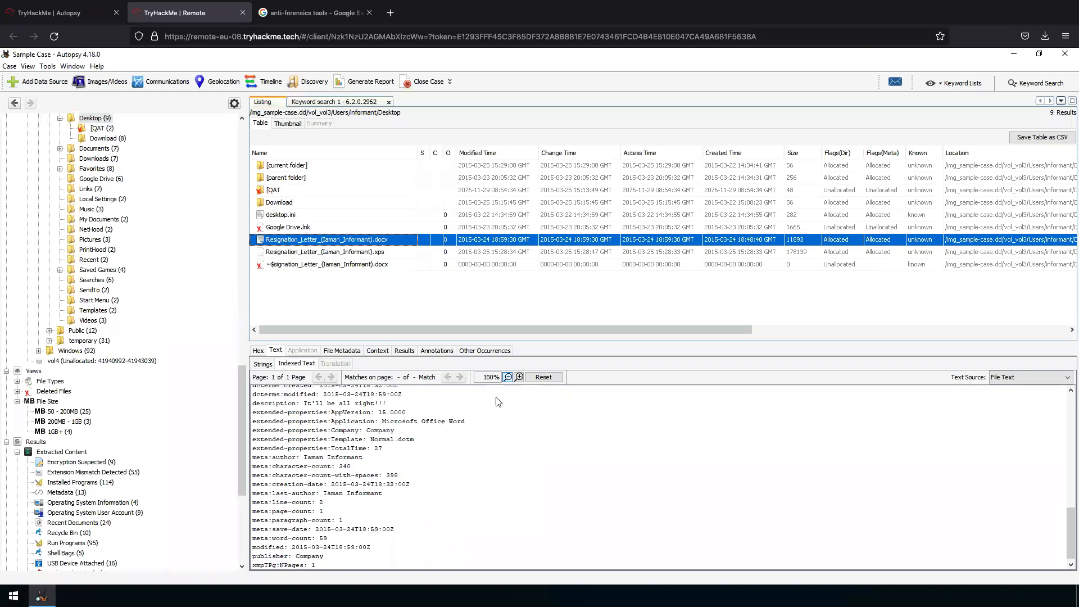
scroll(532, 427, up, 10)
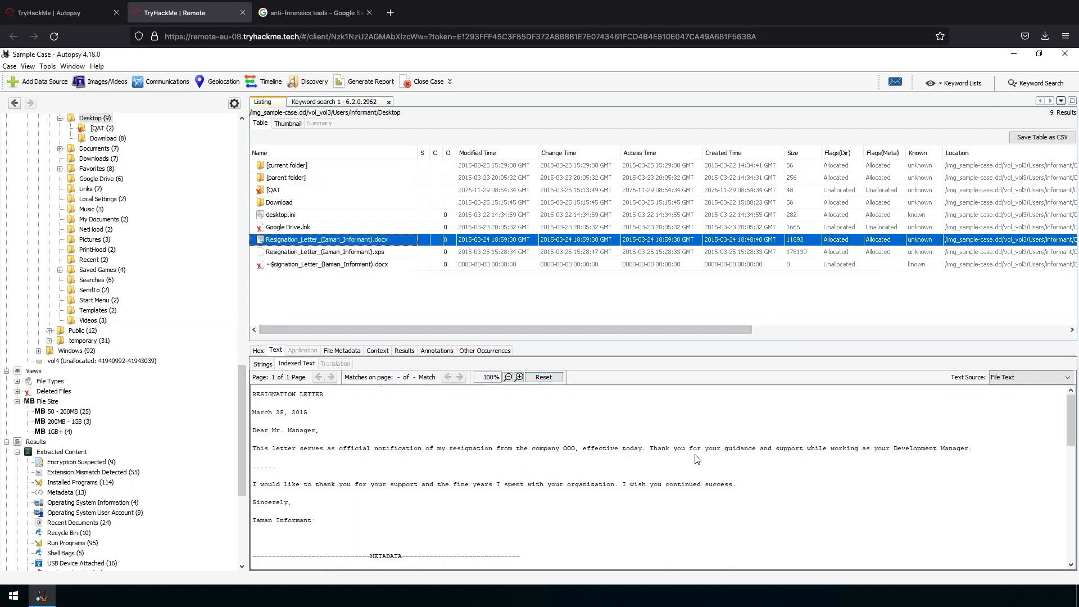
click(310, 414)
double_click(300, 414)
triple_click(299, 415)
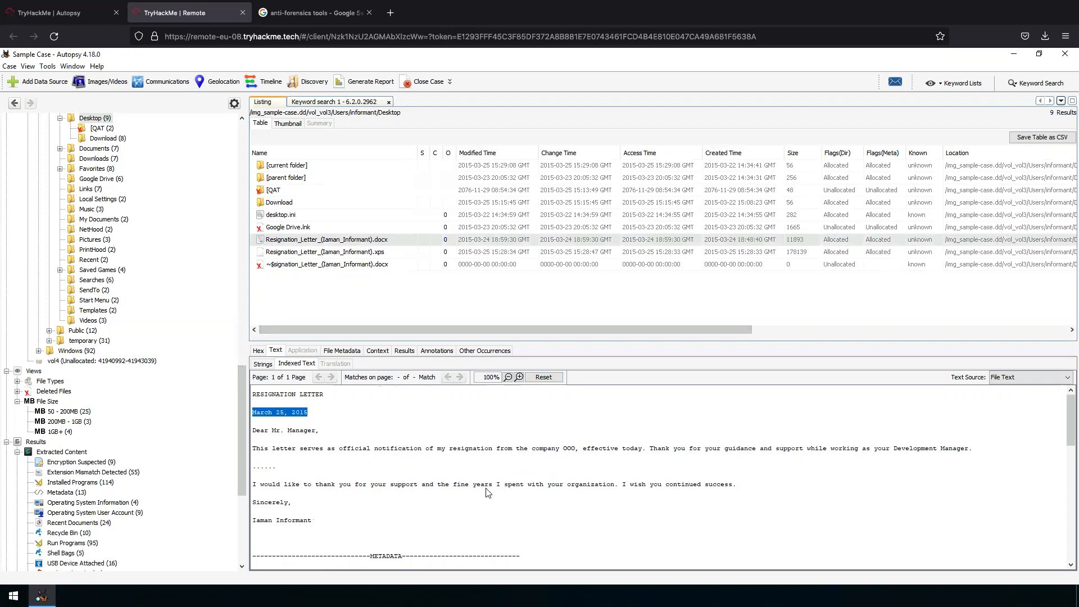
double_click(527, 487)
scroll(375, 439, down, 10)
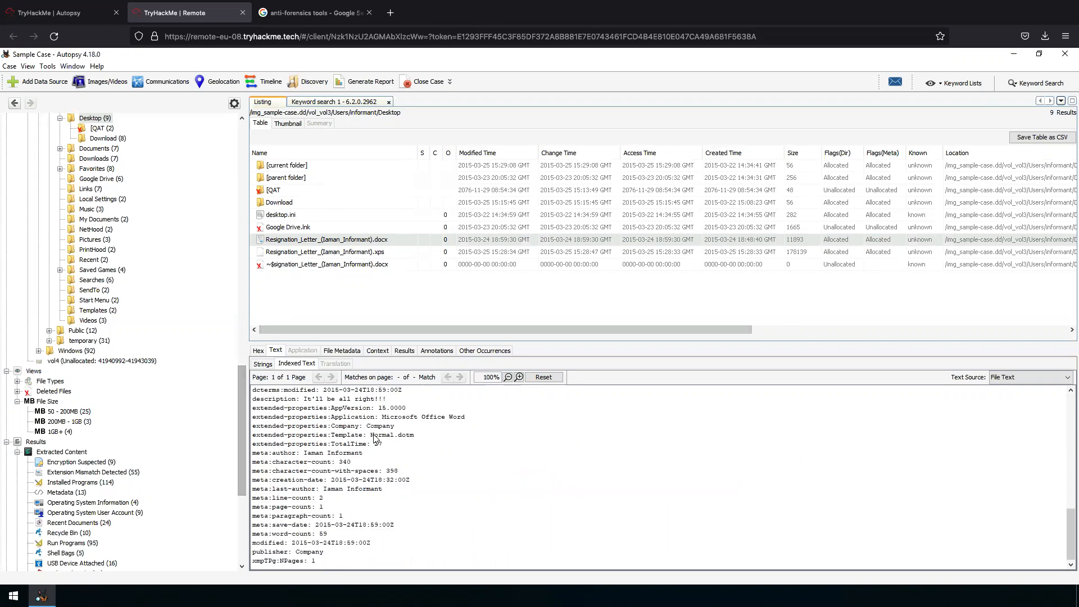
scroll(349, 431, up, 10)
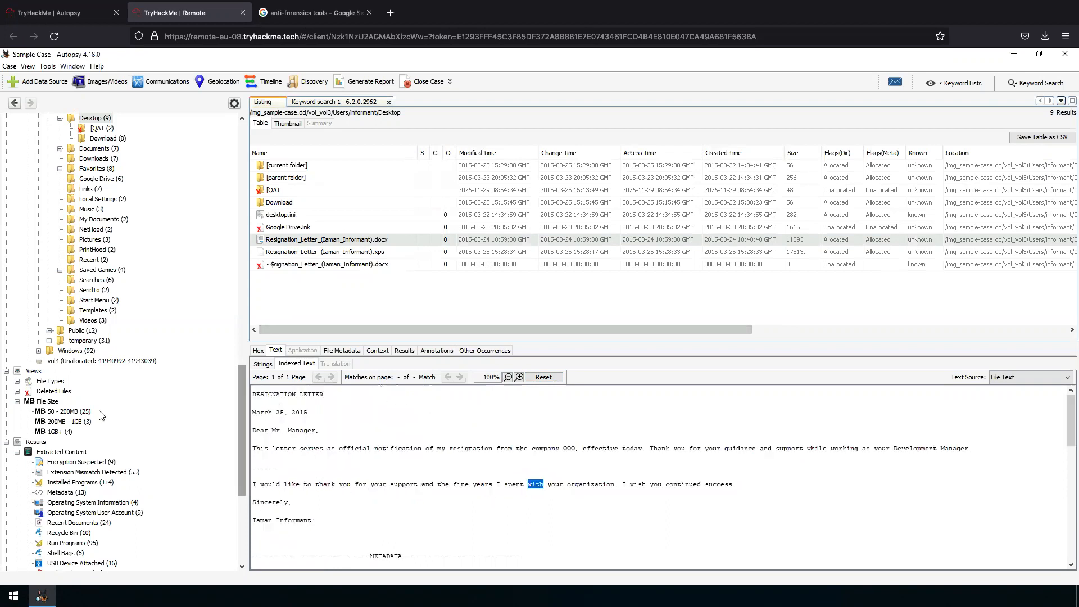
Open Extension Mismatch Detected and examine the indexed text of Outlook.srs against the TryHackMe Sticky Note question.
click(70, 473)
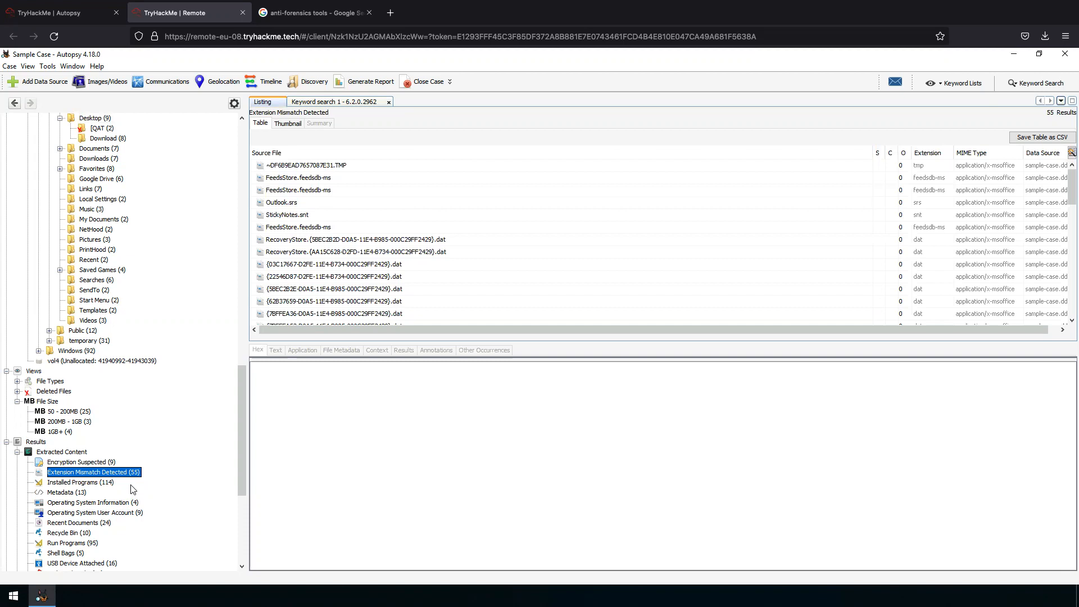
click(346, 206)
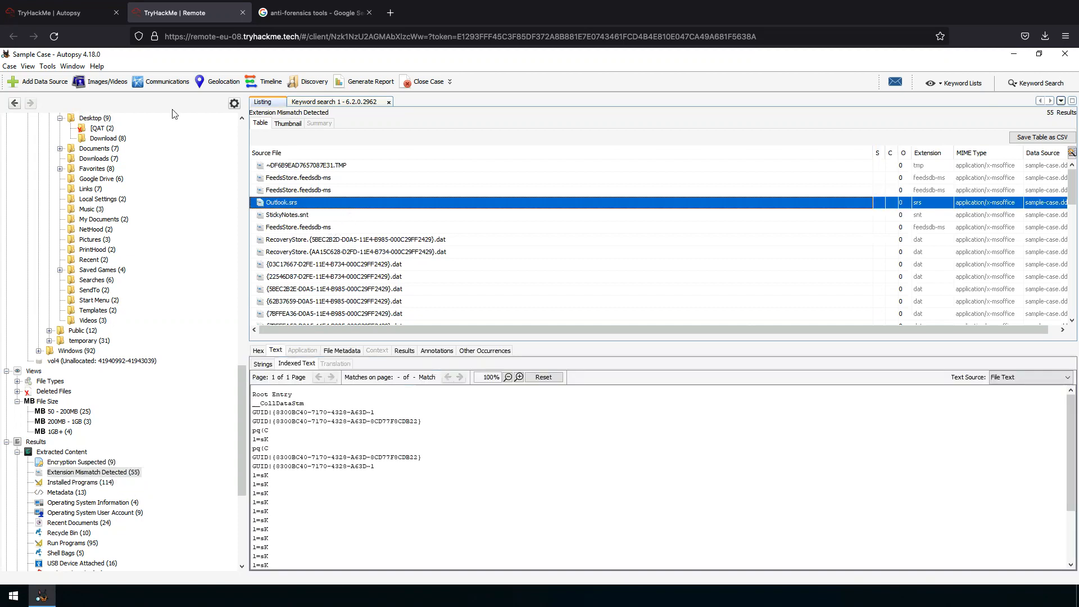
click(36, 17)
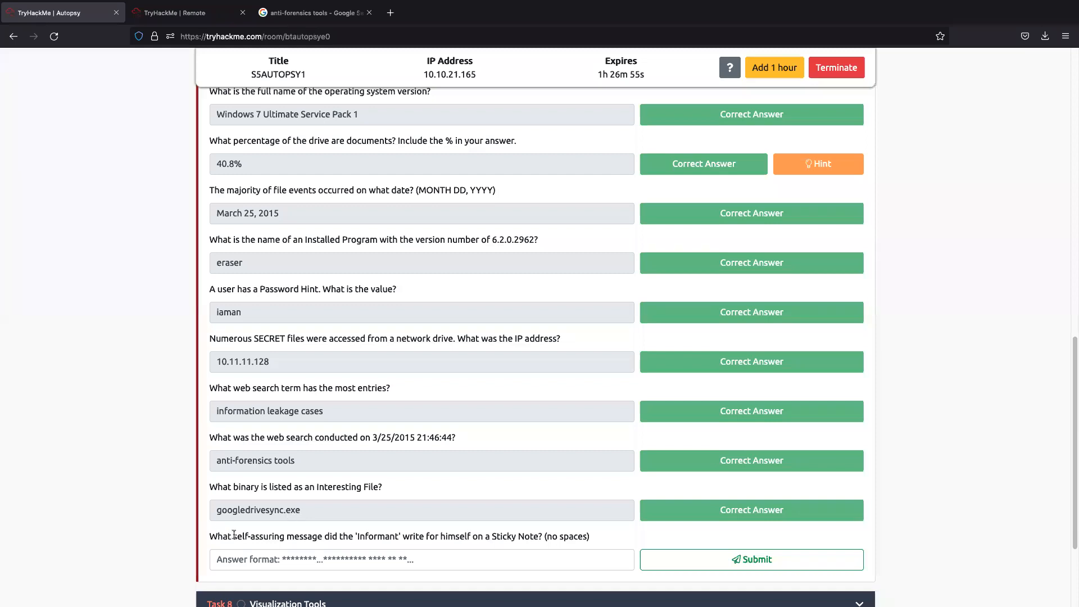
click(174, 12)
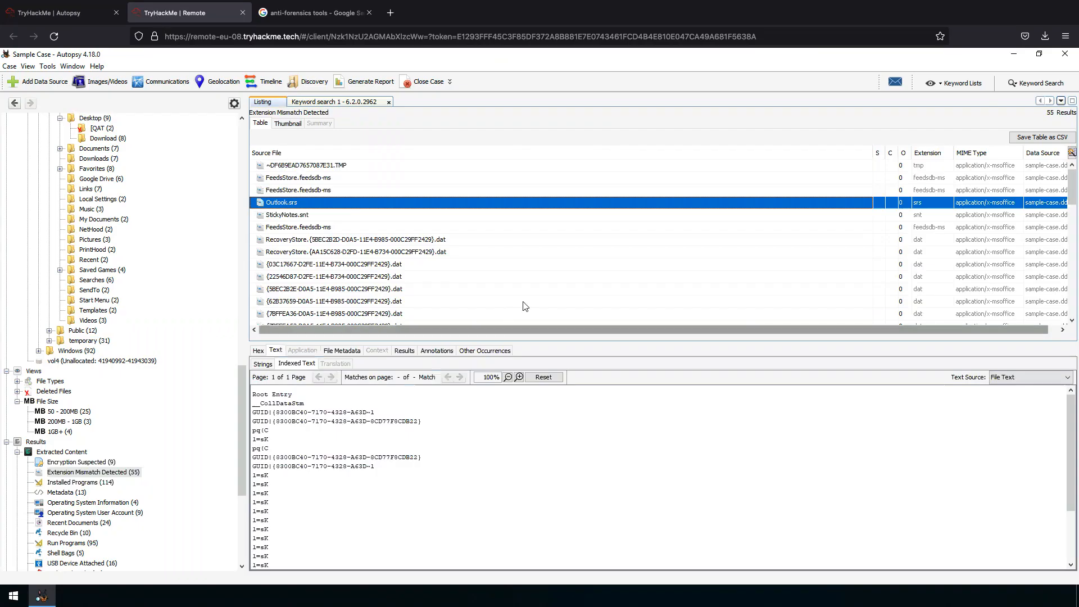
scroll(334, 502, down, 3)
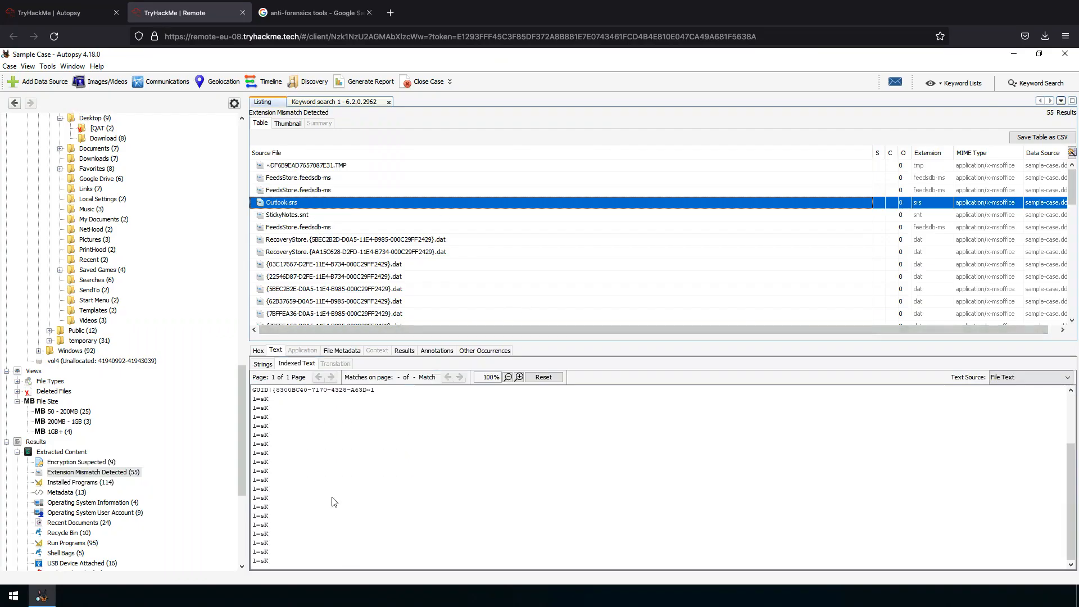
Open StickyNotes.snt in the mismatch list and copy "Tomorrow... Everything will be OK..." from its indexed text.
click(316, 211)
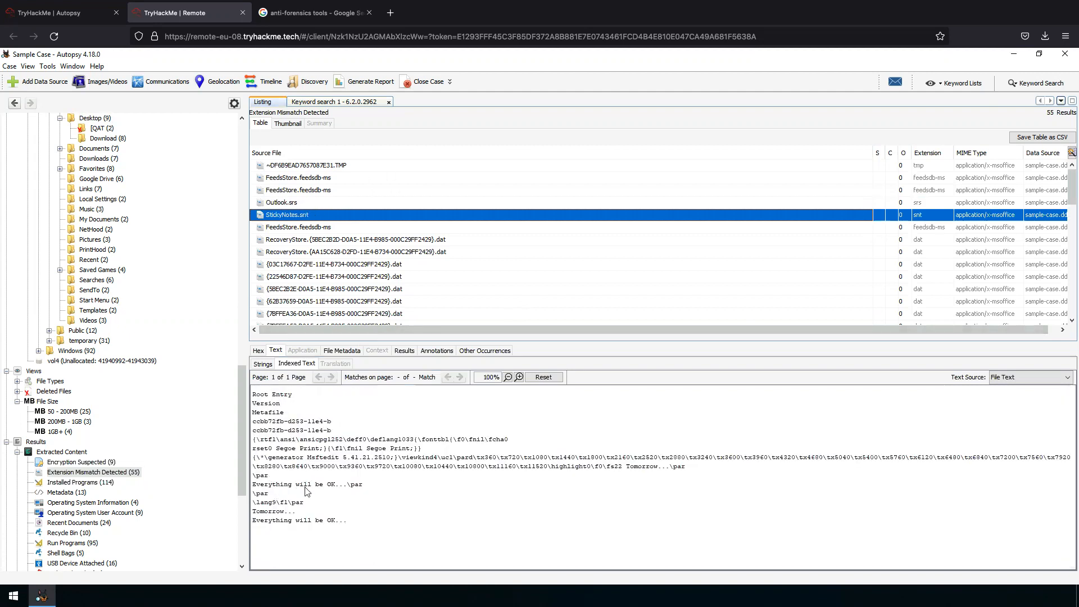
click(362, 488)
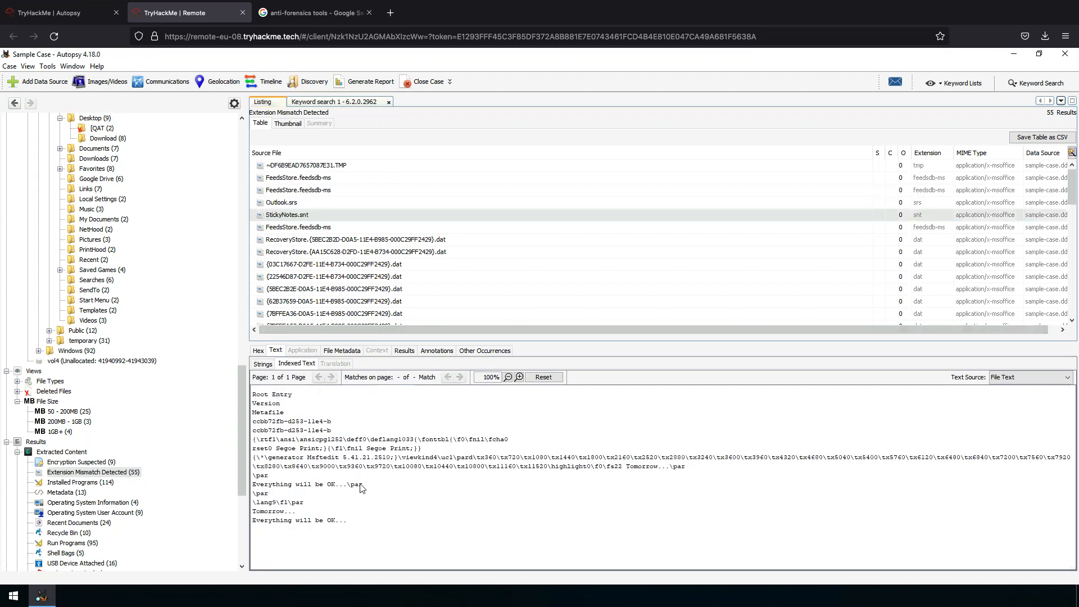
double_click(276, 486)
click(276, 486)
triple_click(276, 486)
click(296, 486)
mouse_move(254, 511)
mouse_down()
mouse_move(351, 522)
mouse_move(278, 531)
mouse_move(244, 510)
mouse_up()
right_click(275, 517)
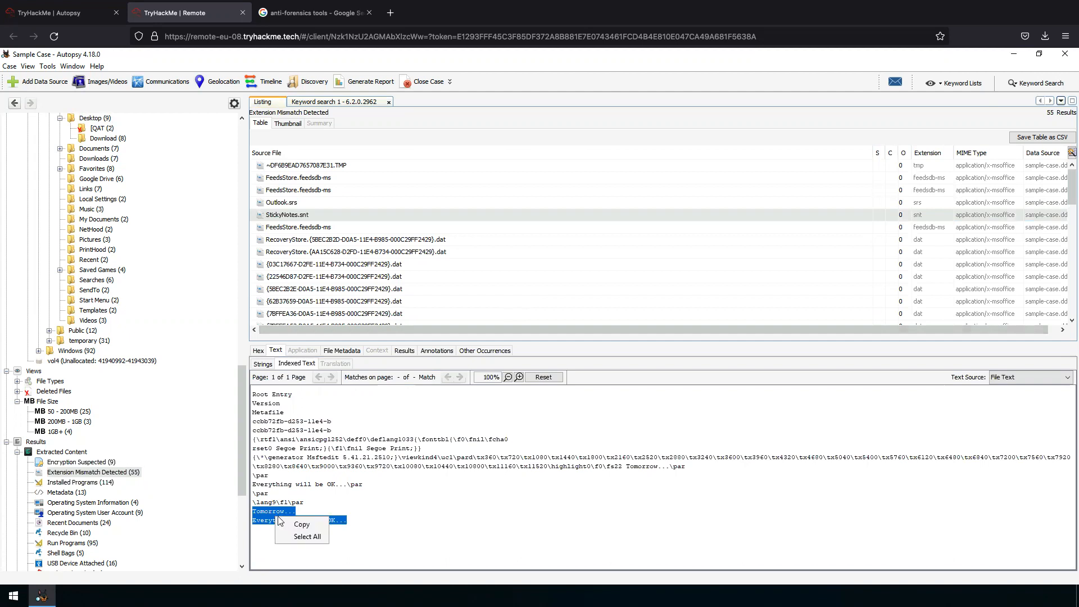
click(302, 524)
Check the Sticky Note question's answer format on the TryHackMe page and return to StickyNotes.snt in Autopsy.
click(64, 14)
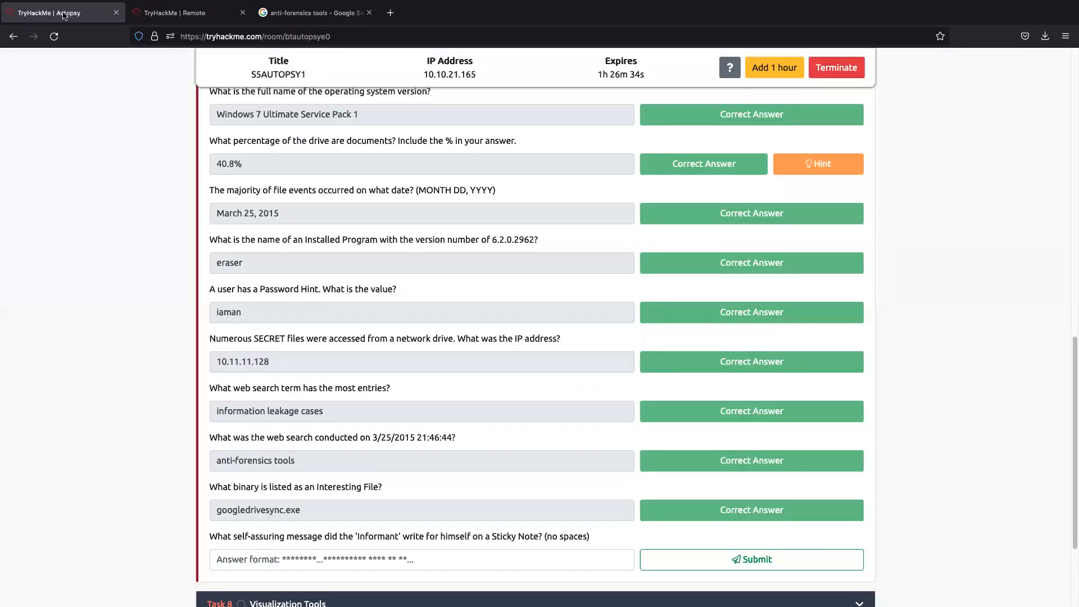
click(320, 565)
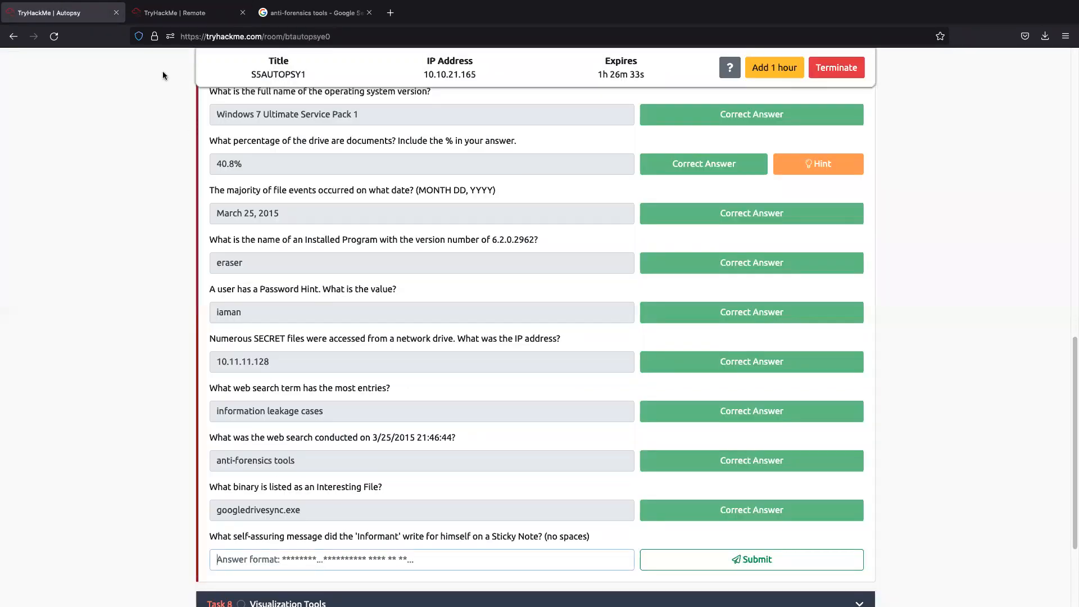
click(175, 13)
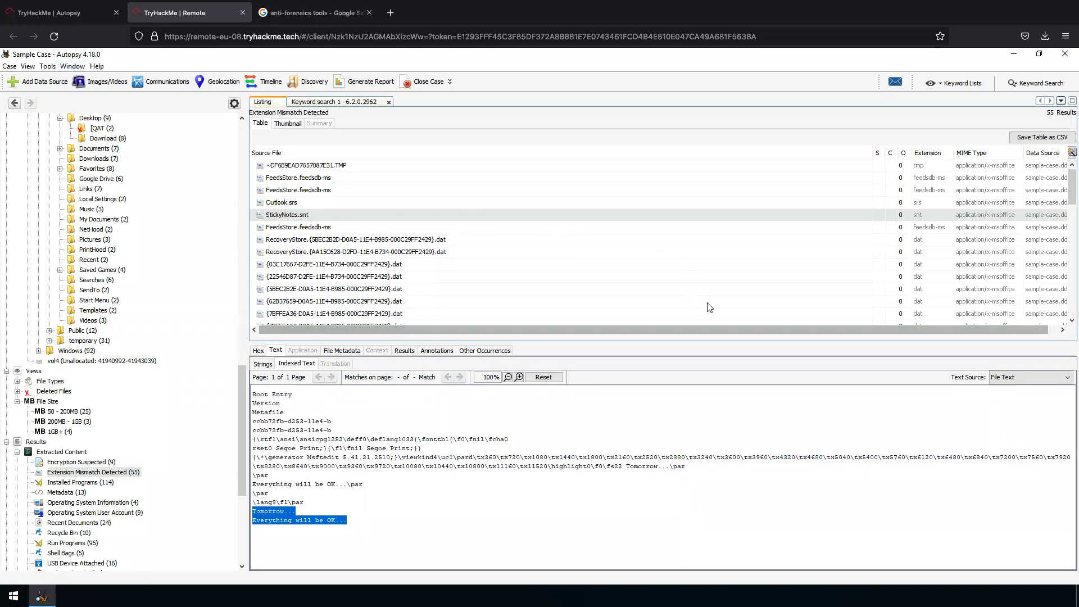
drag(786, 329, 712, 344)
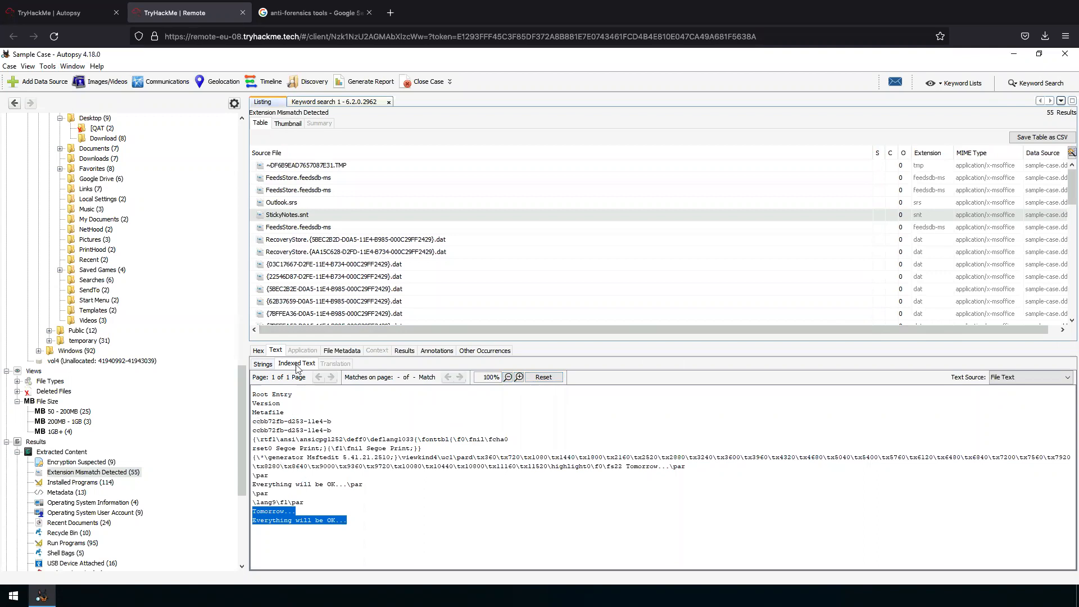
Open the Timeline editor, look over its event counts and available filters, and close it.
click(259, 83)
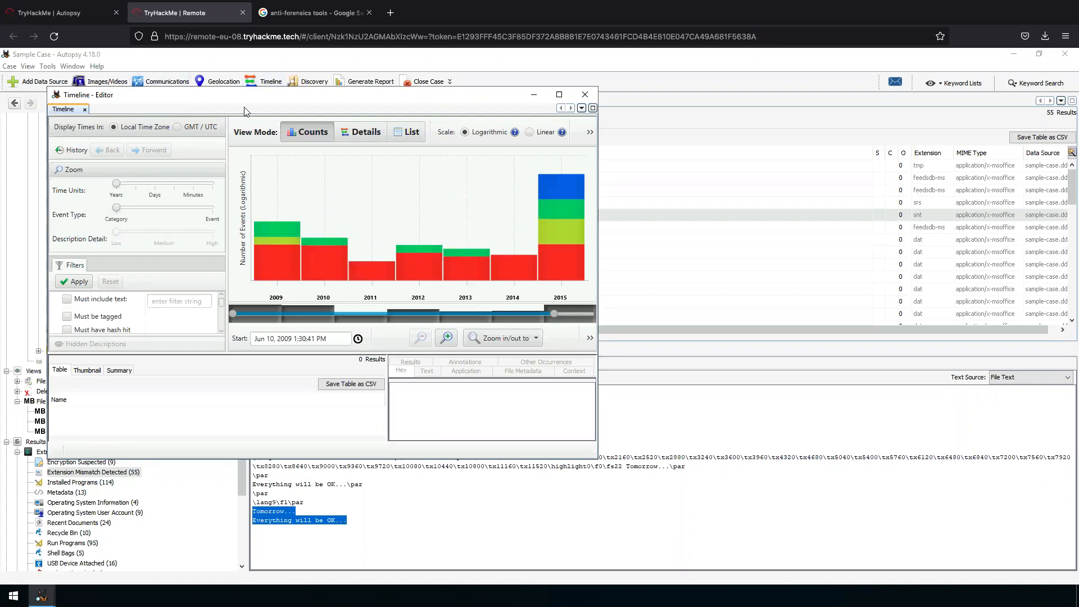
drag(442, 94, 617, 139)
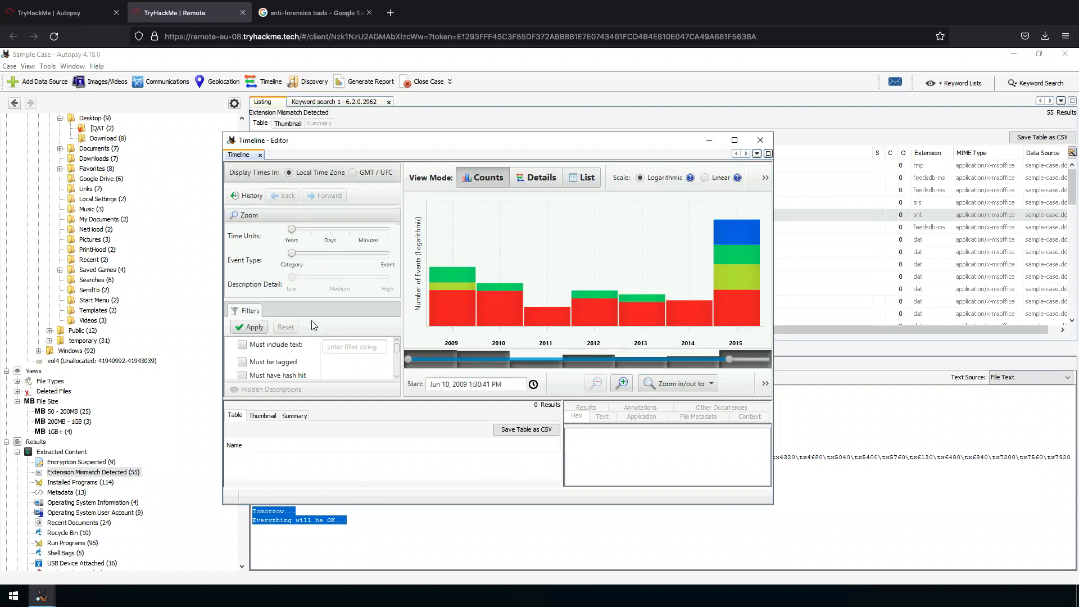
scroll(296, 352, down, 2)
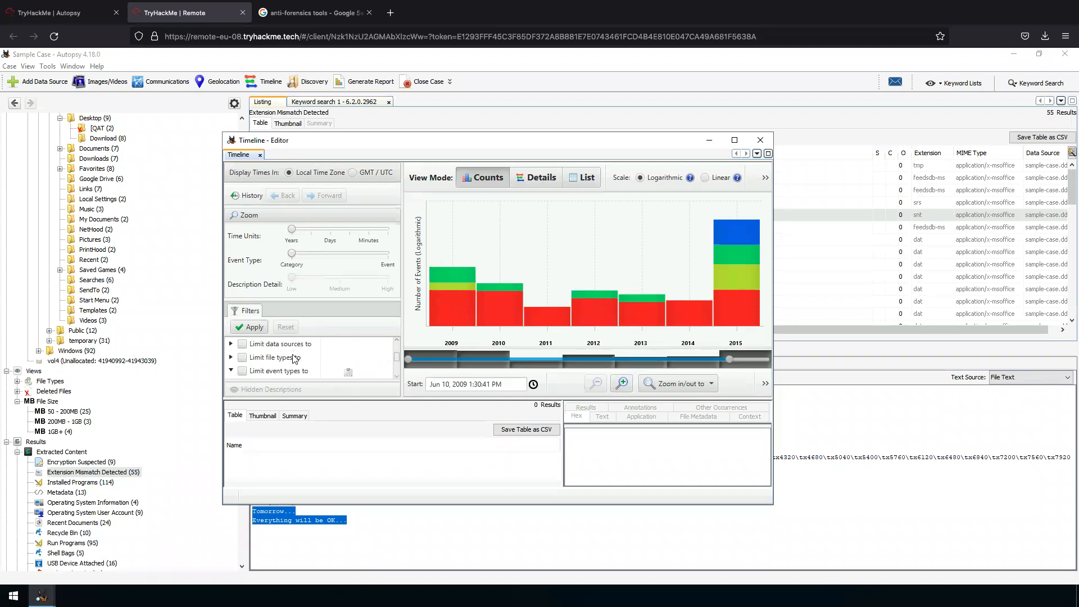
scroll(293, 358, down, 1)
click(761, 140)
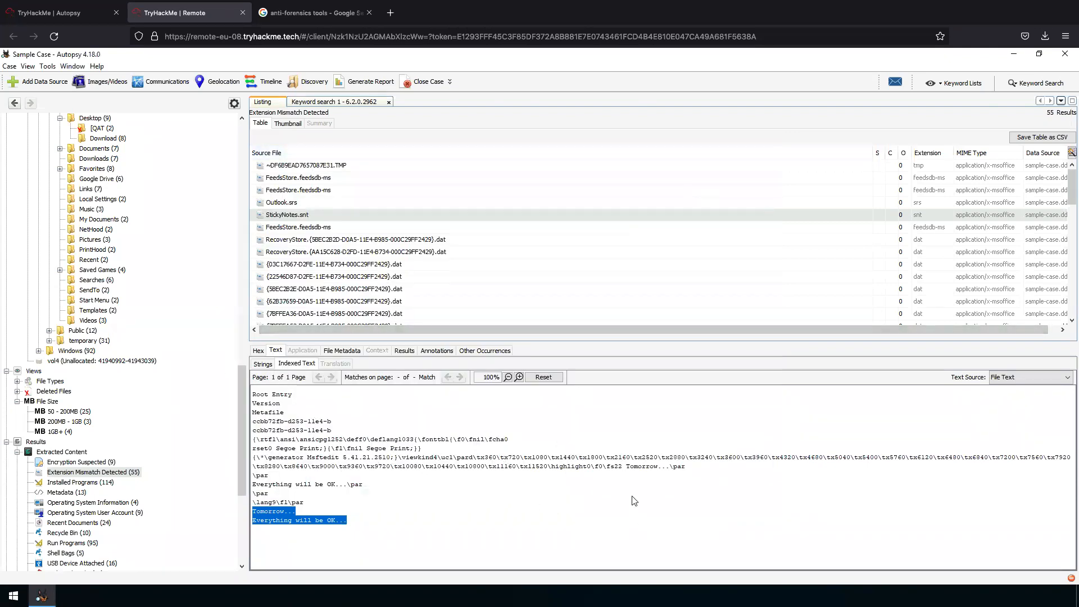
View the properties of StickyNotes.snt from the Extension Mismatch Detected list and close them.
click(399, 470)
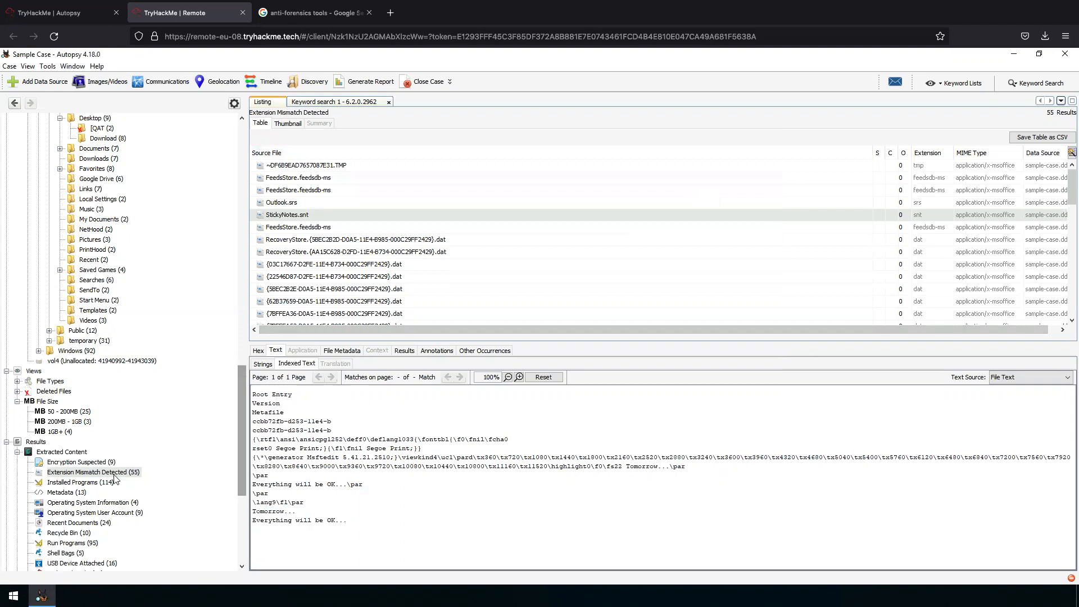
click(281, 215)
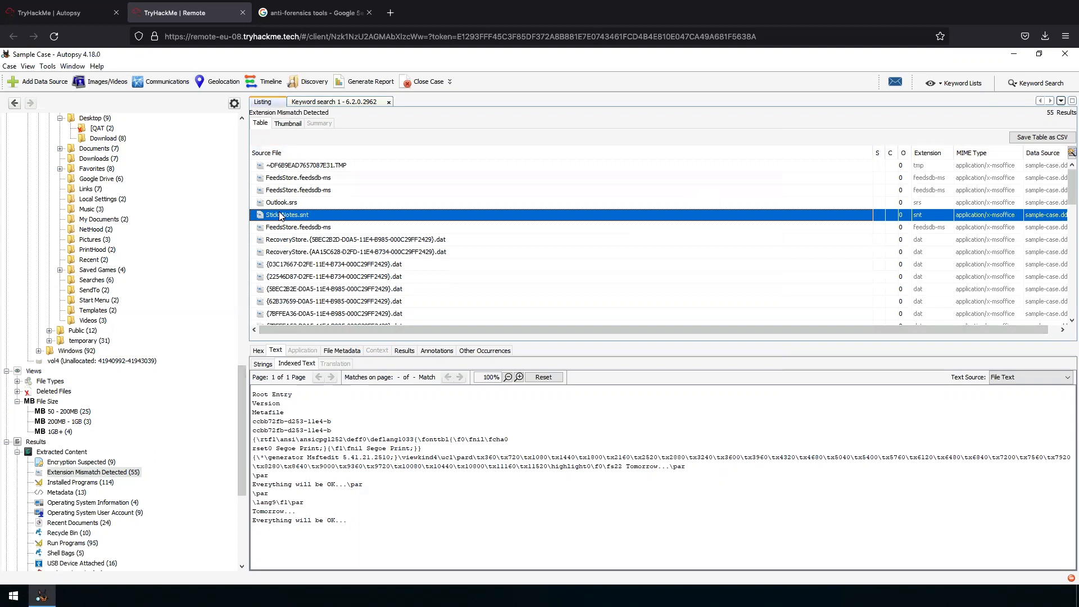
right_click(281, 215)
click(312, 220)
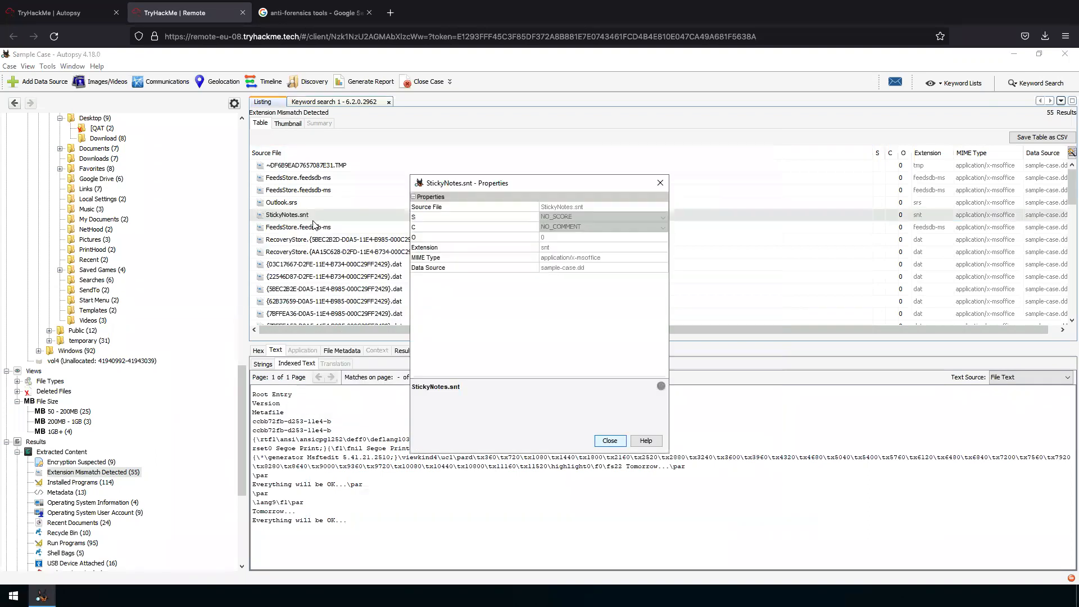
click(658, 185)
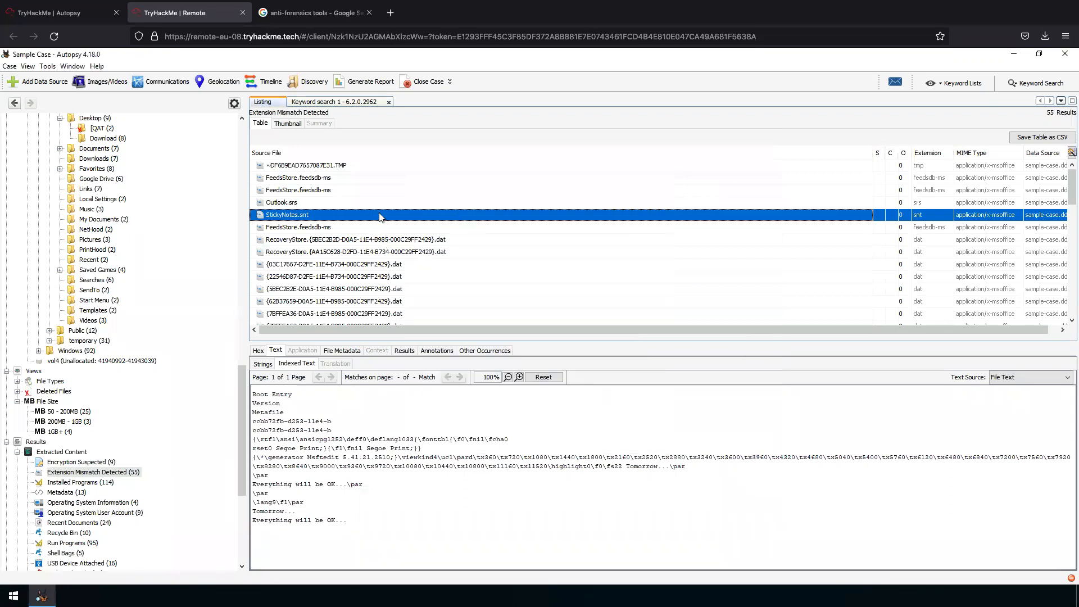
Inspect the timeline events available for StickyNotes.snt, select File Created, and leave the dialog without showing the timeline.
right_click(377, 215)
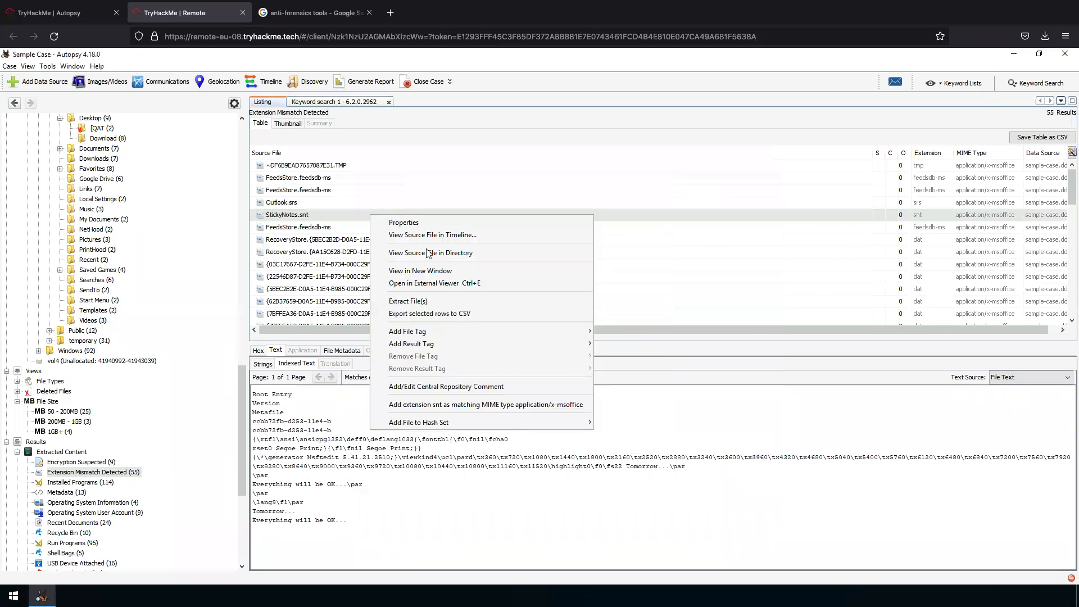
click(452, 235)
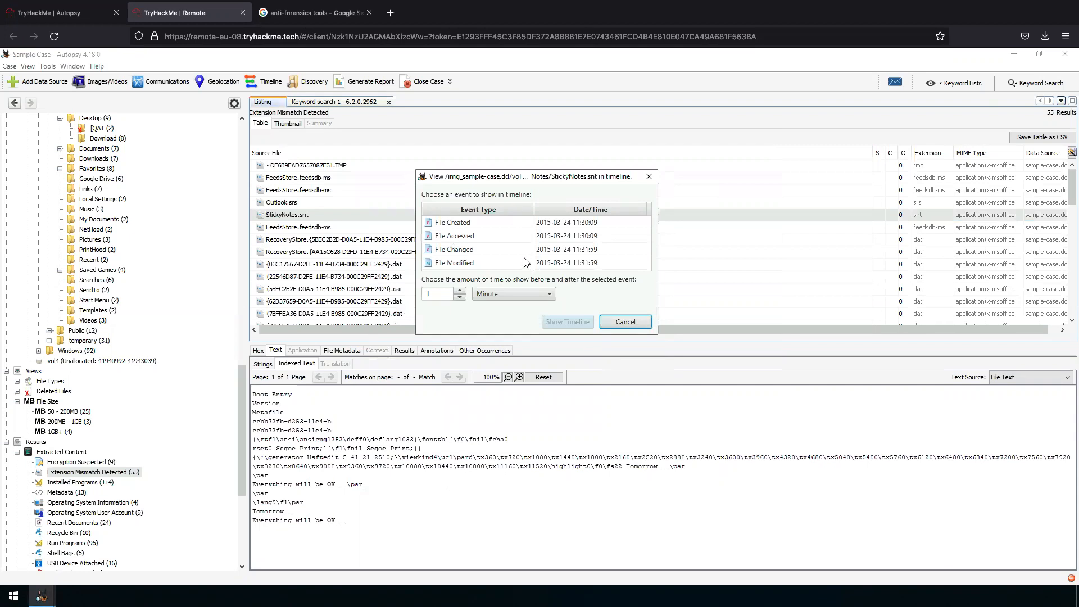
click(462, 224)
drag(548, 170, 621, 151)
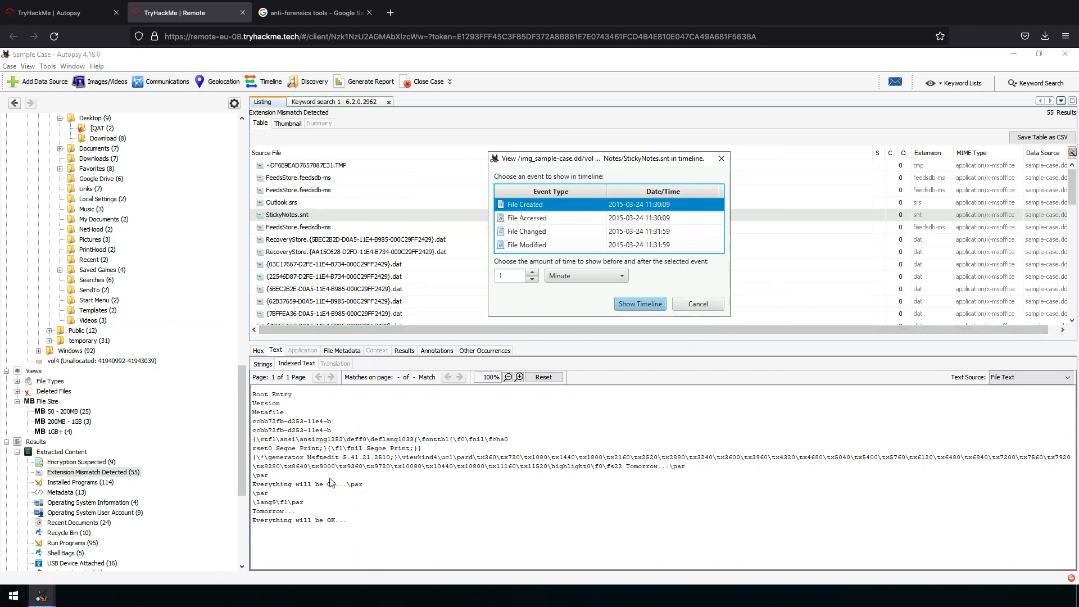
click(677, 305)
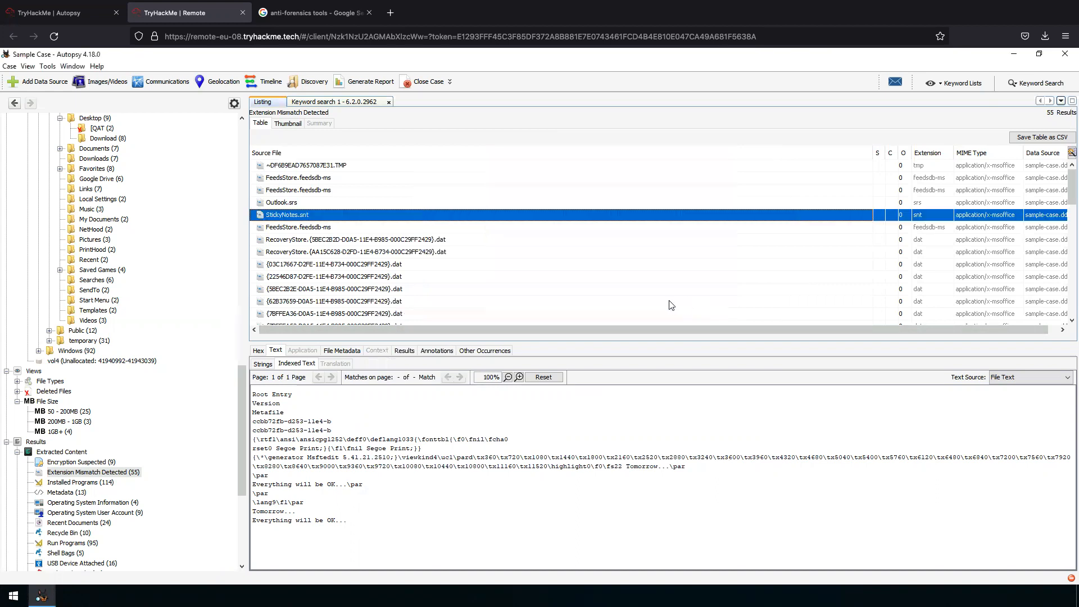
Highlight the closing lines "Tomorrow... Everything will be OK..." in the indexed text of StickyNotes.snt.
click(324, 526)
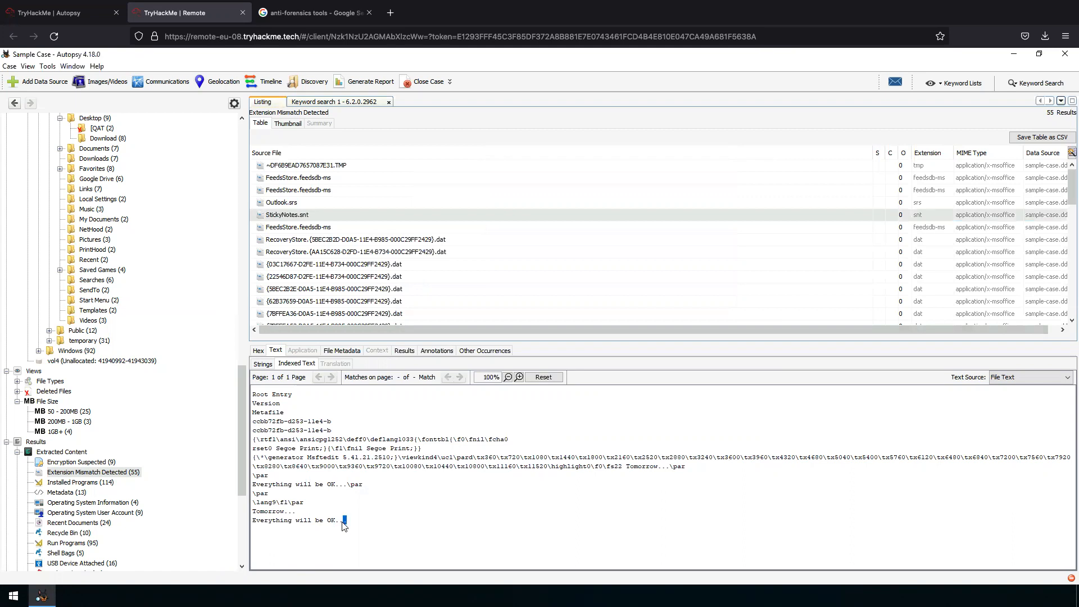
triple_click(345, 523)
drag(353, 522, 255, 513)
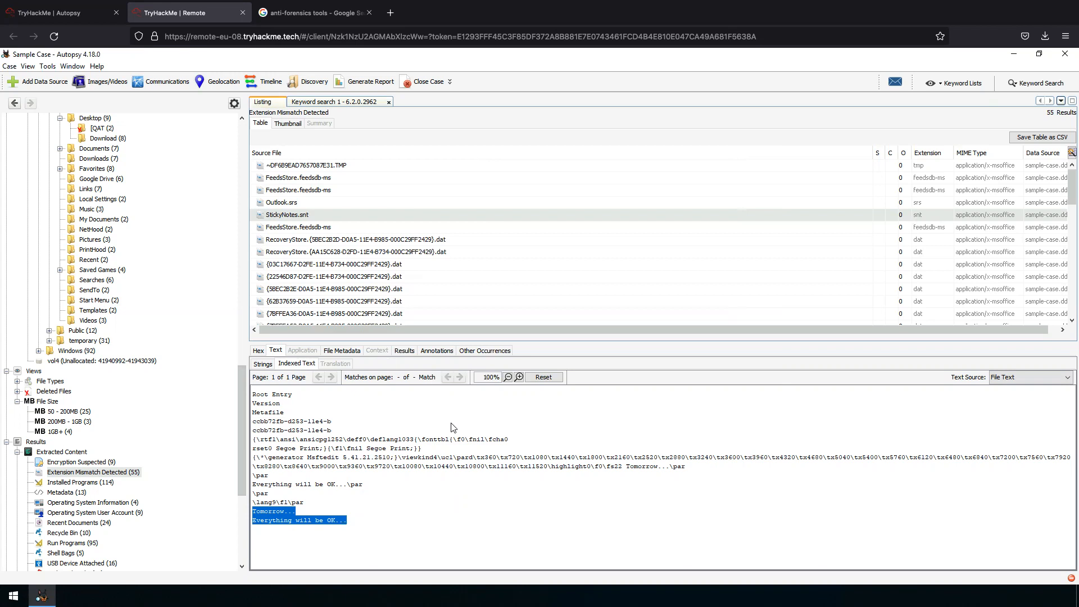
Submit "Tomorrow...everything will be ok..." as the answer to the Sticky Note question on the TryHackMe page.
click(49, 14)
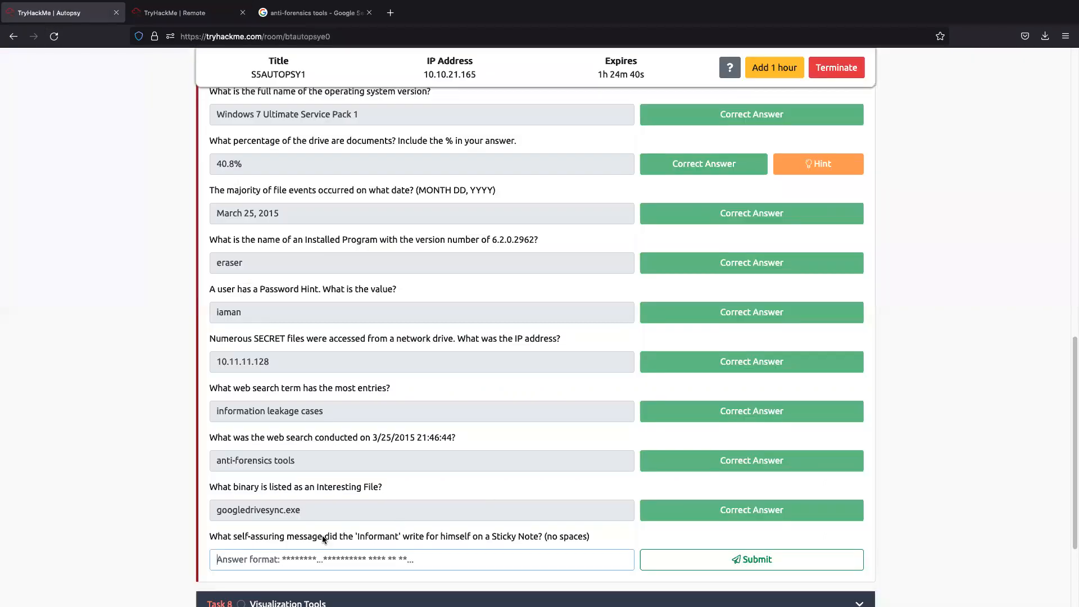
text(Tomorrow...everything)
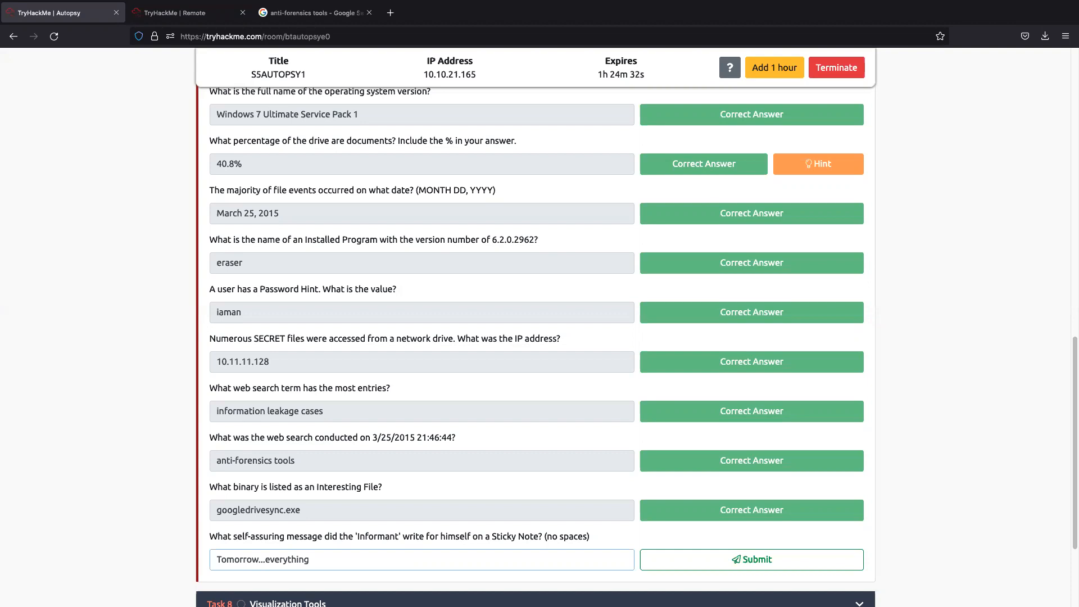
click(177, 15)
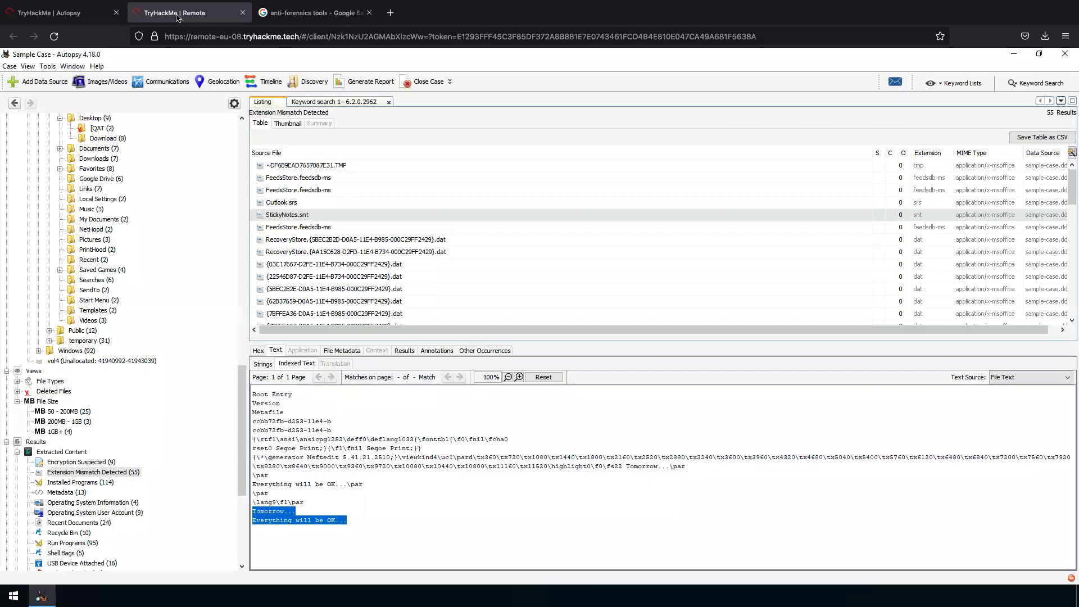
click(81, 13)
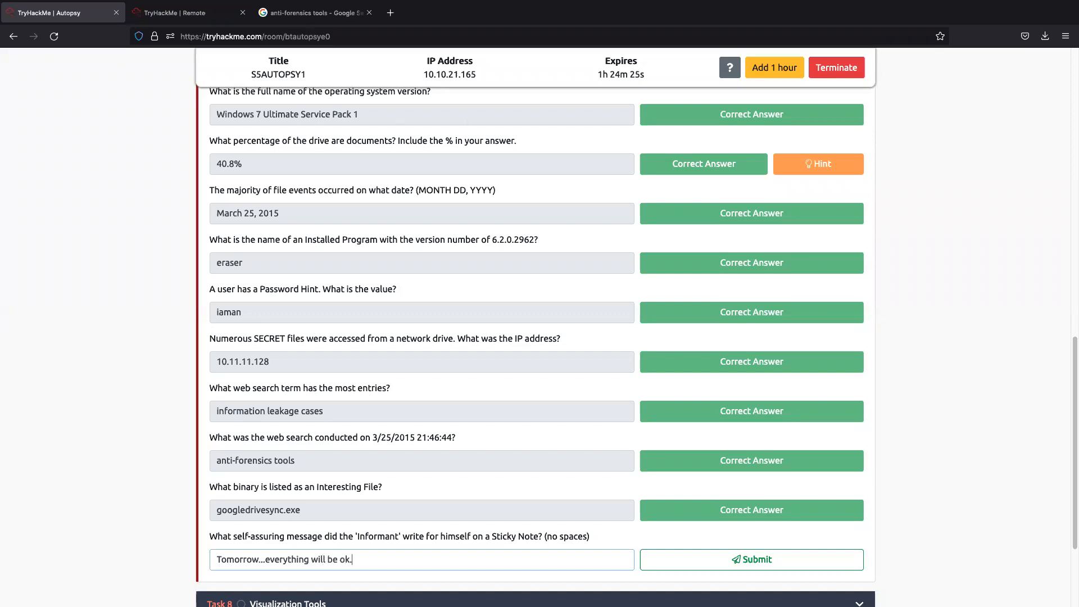
key(Return)
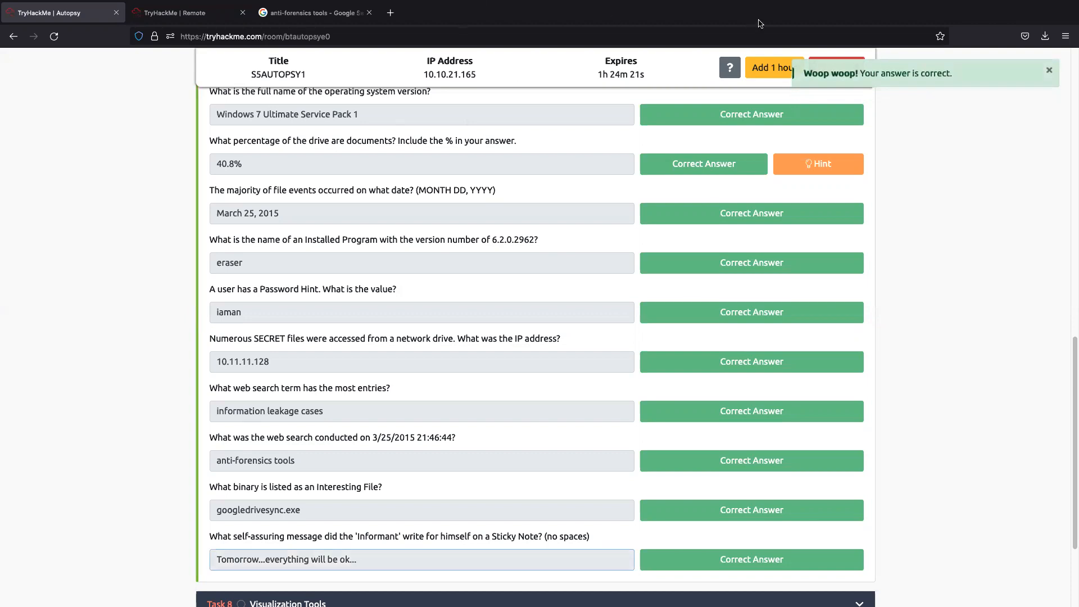
Reread the Task 7 case scenario, highlighting the sentence about further action based on the initial findings.
click(43, 349)
scroll(120, 359, up, 1)
scroll(120, 362, up, 6)
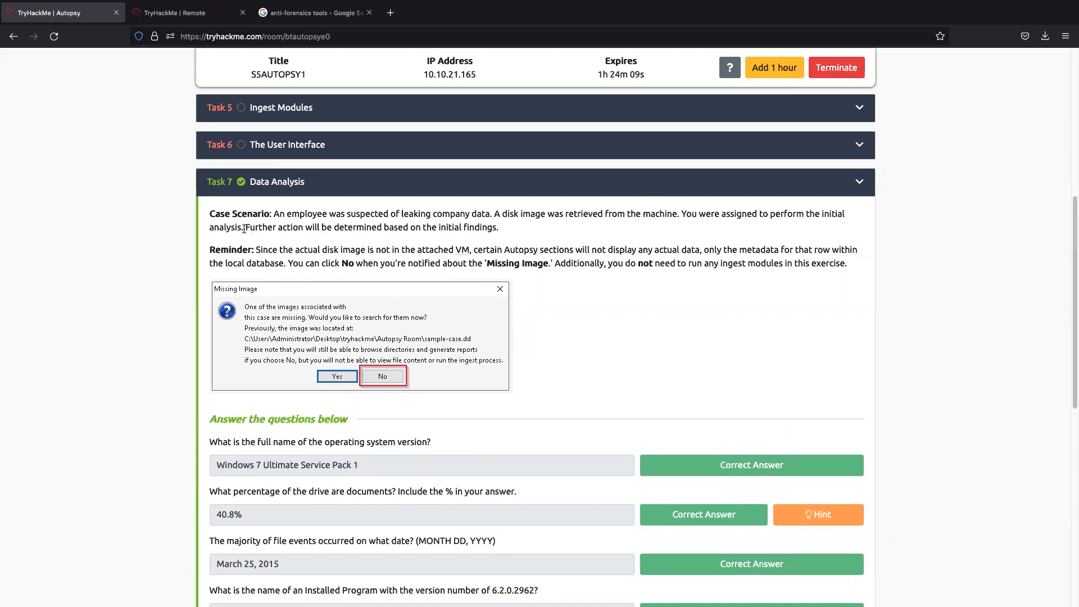
drag(245, 227, 422, 245)
double_click(476, 228)
triple_click(477, 228)
Review the submitted Task 7 answers, focusing on the network drive IP address, the web searches and the Sticky Note message.
scroll(376, 445, down, 7)
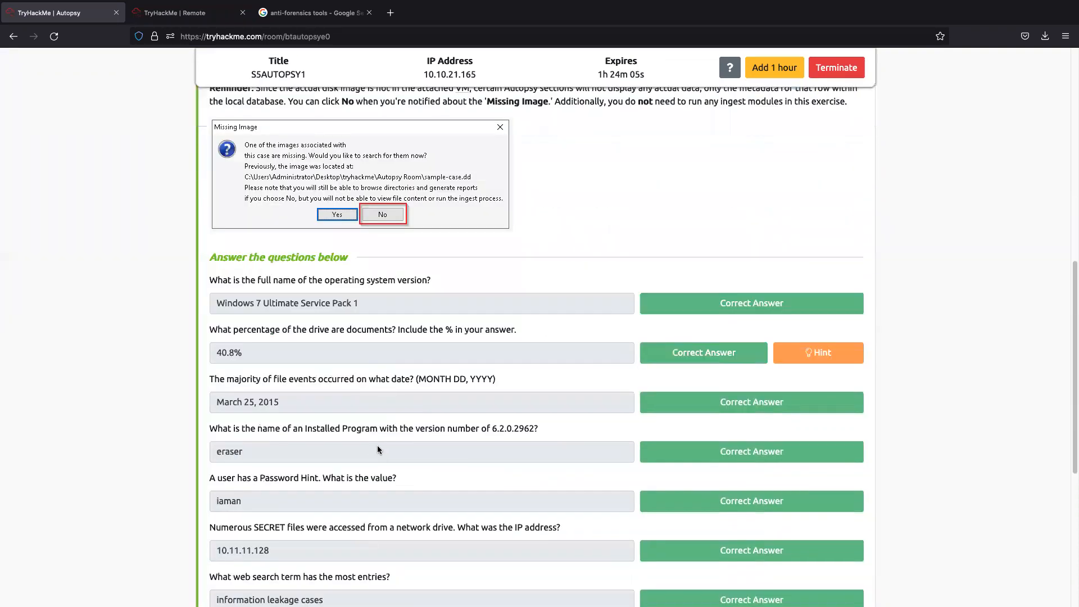
scroll(379, 450, down, 2)
scroll(393, 445, up, 3)
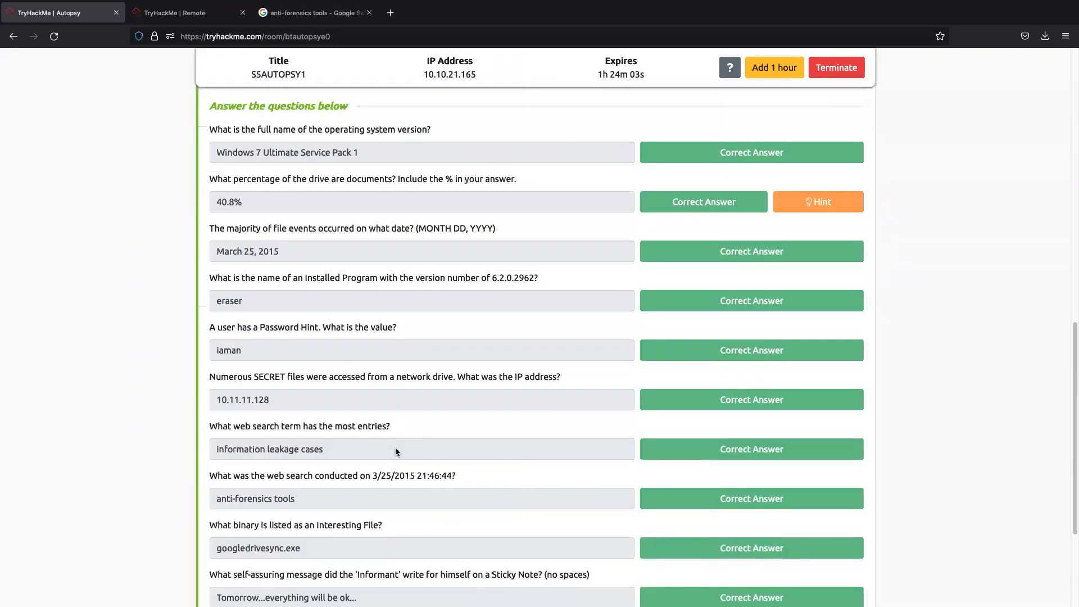
double_click(414, 402)
click(395, 402)
triple_click(241, 450)
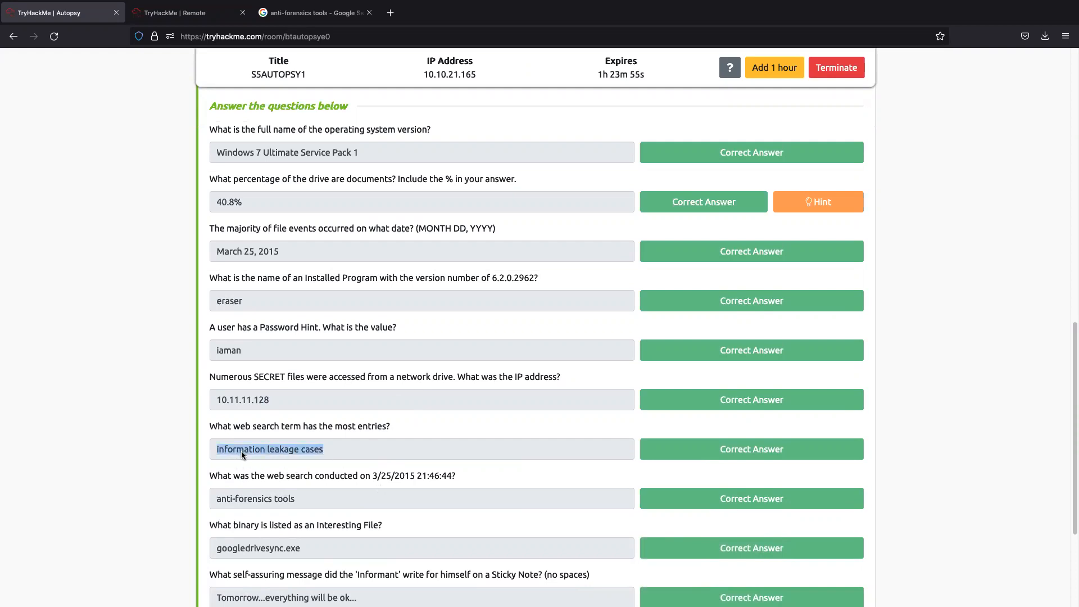
triple_click(271, 503)
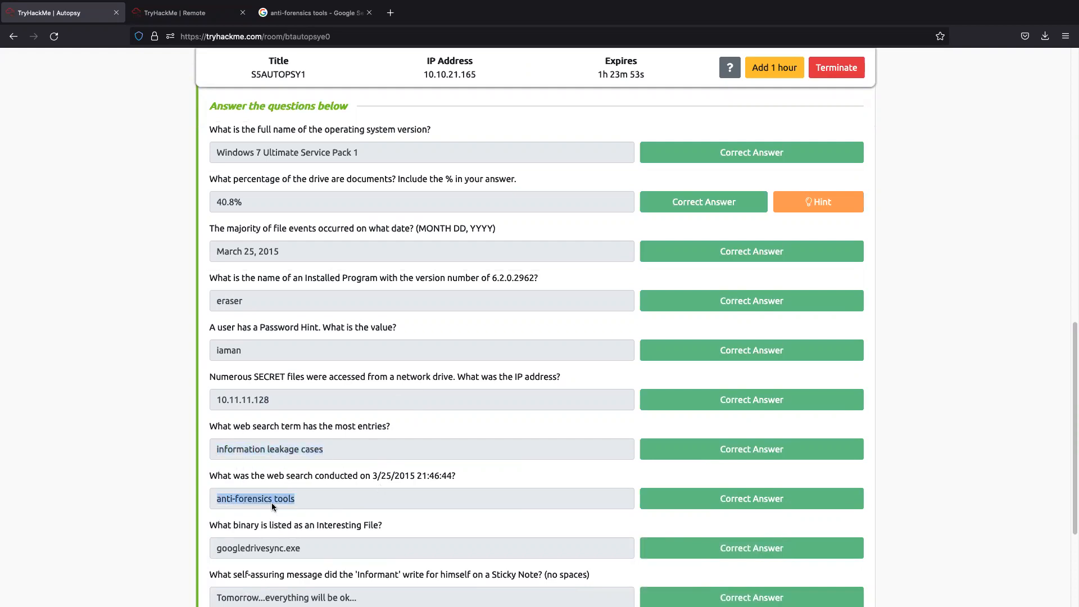
scroll(271, 510, down, 1)
scroll(309, 545, down, 2)
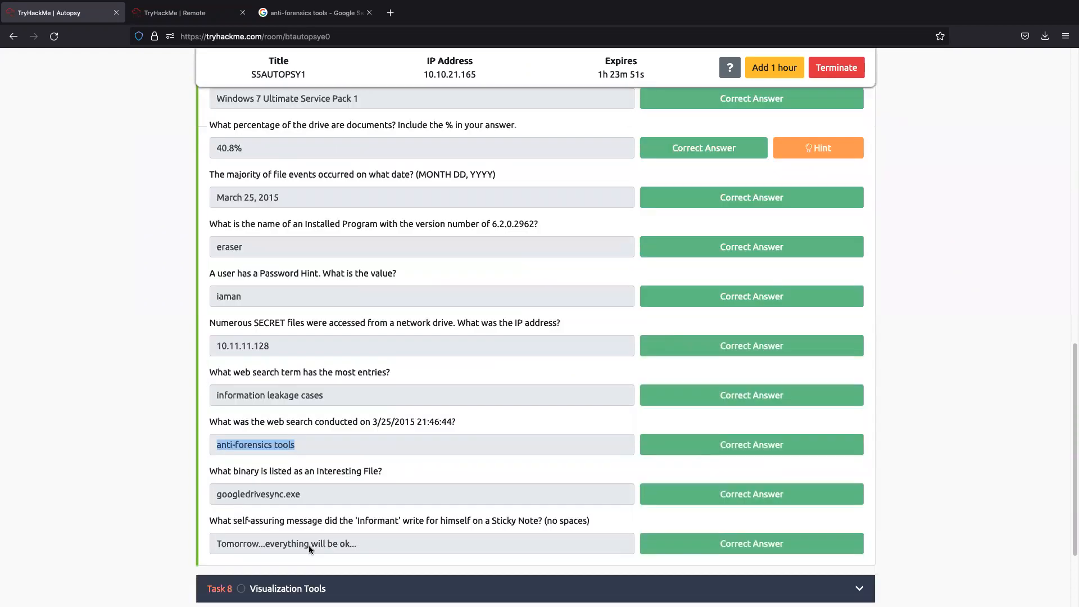
scroll(330, 380, up, 5)
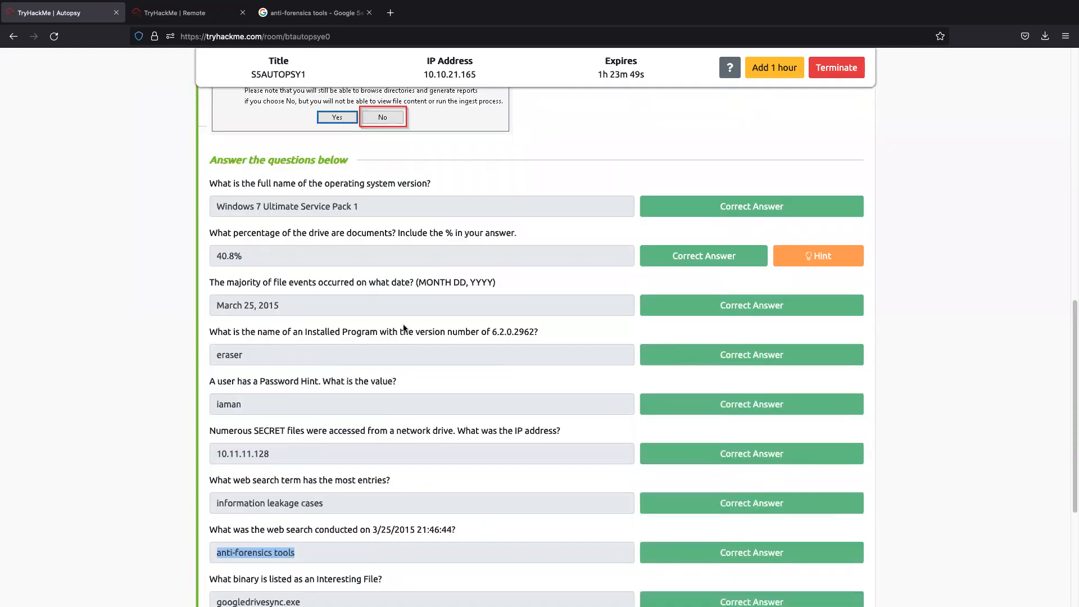
scroll(498, 287, up, 5)
Return to Autopsy and browse further through the Extension Mismatch Detected file list.
key(ctrl+Tab)
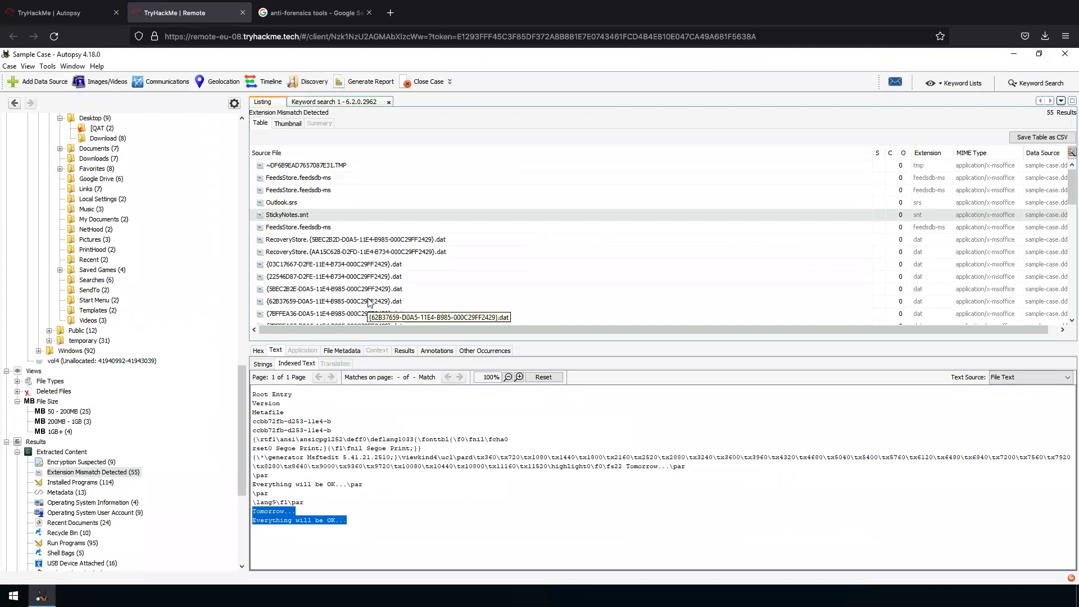
scroll(319, 275, down, 1)
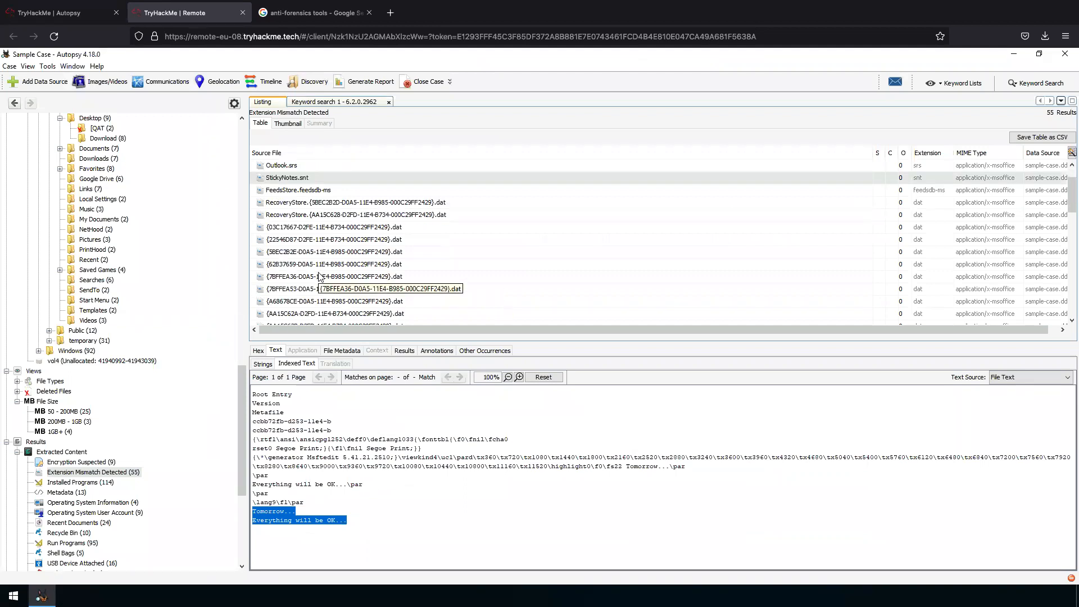
scroll(319, 275, down, 6)
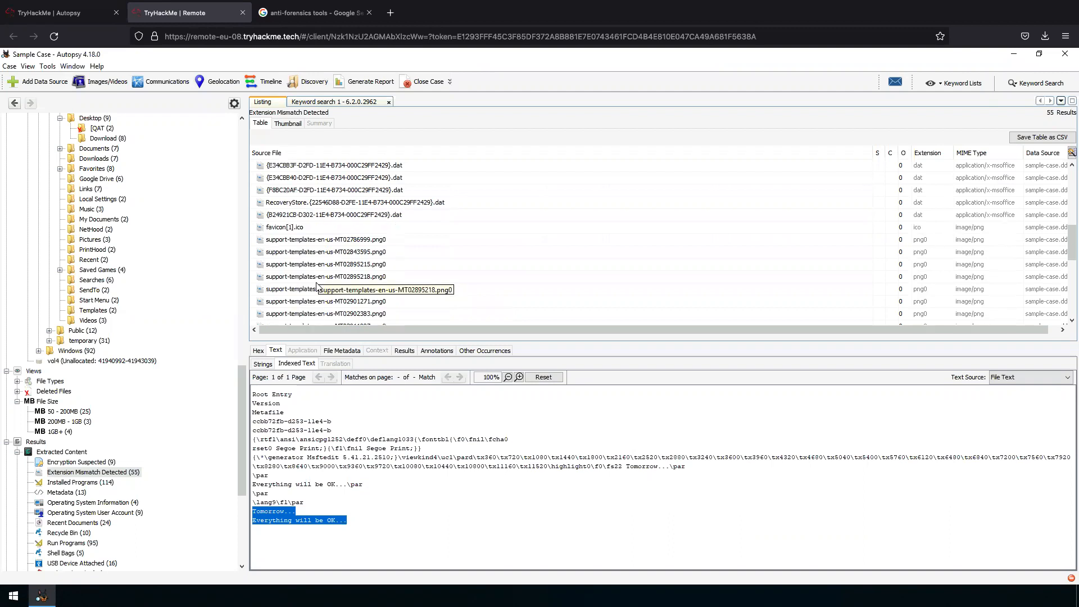